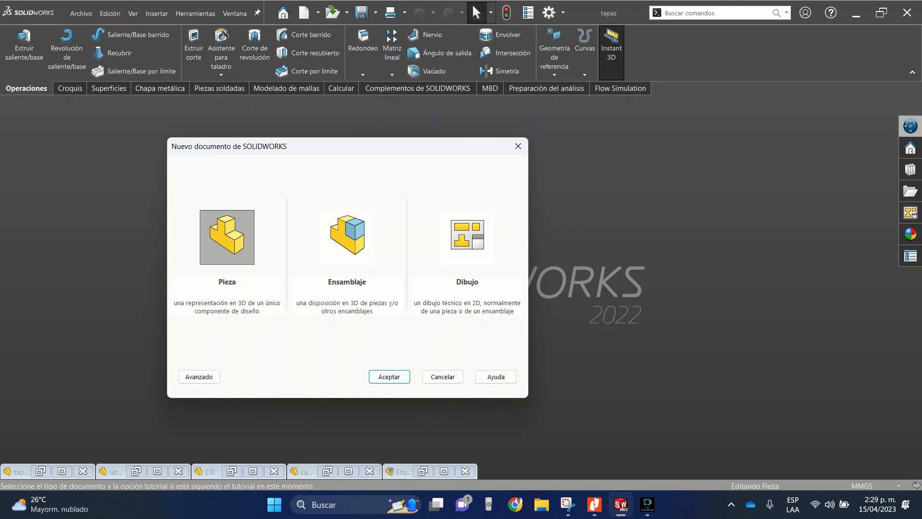
- Create a new part document and start a sketch on the Vista lateral plane
{"action": "key", "text": "Return"}
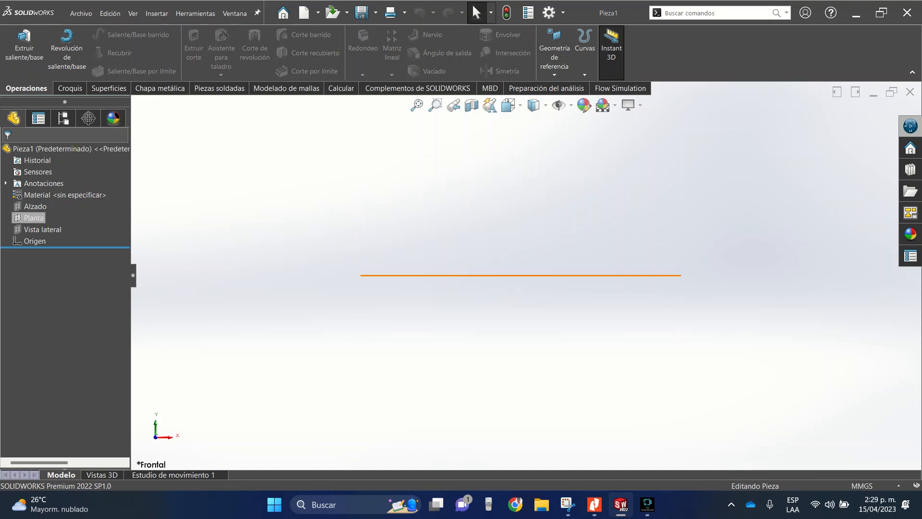
{"action": "left_click", "coordinate": [35, 206]}
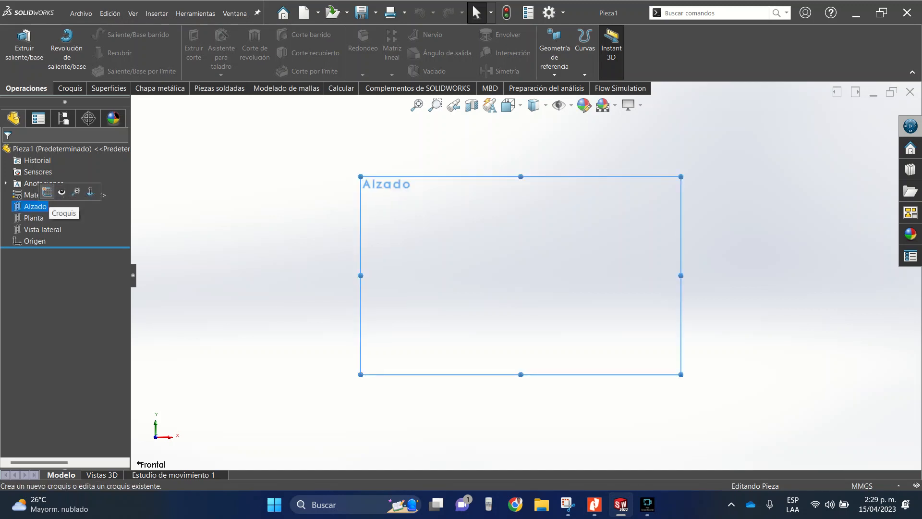
{"action": "left_click", "coordinate": [42, 229]}
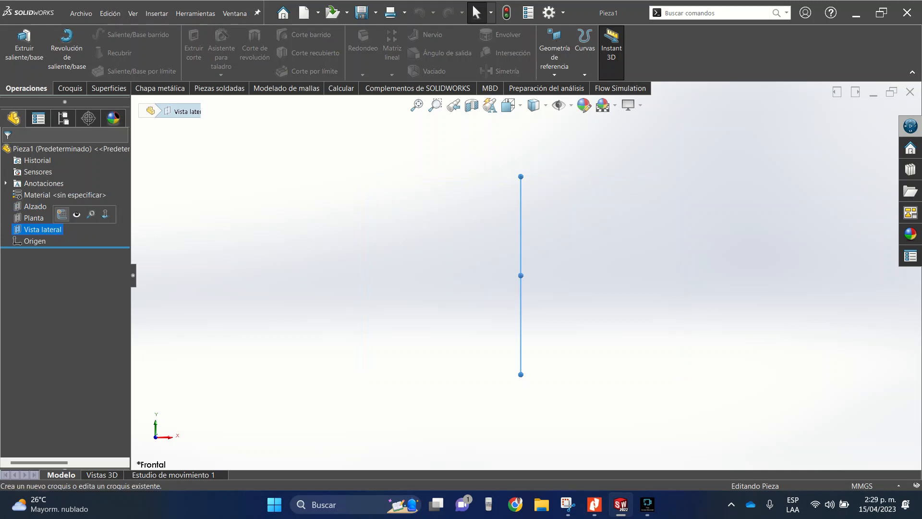
{"action": "left_click", "coordinate": [62, 214]}
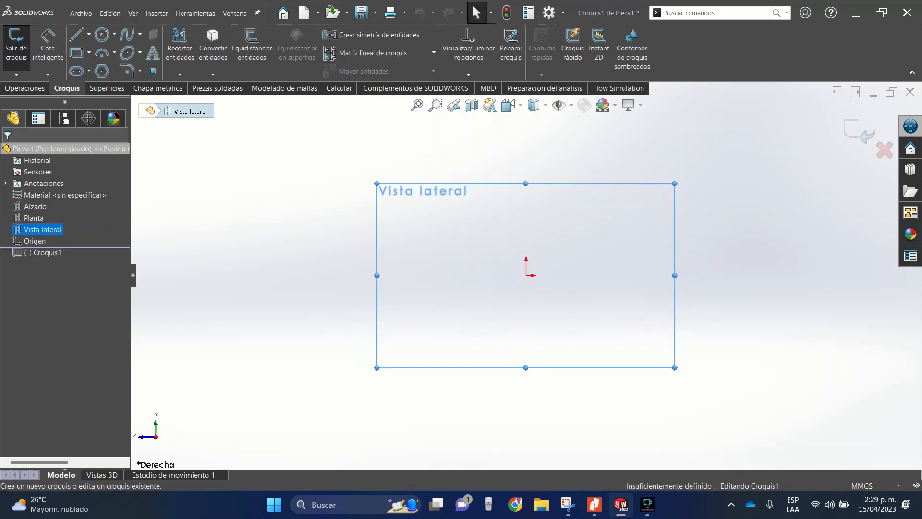
- Draw a horizontal midpoint line about 235 mm long, centred on the origin
{"action": "left_click", "coordinate": [89, 34]}
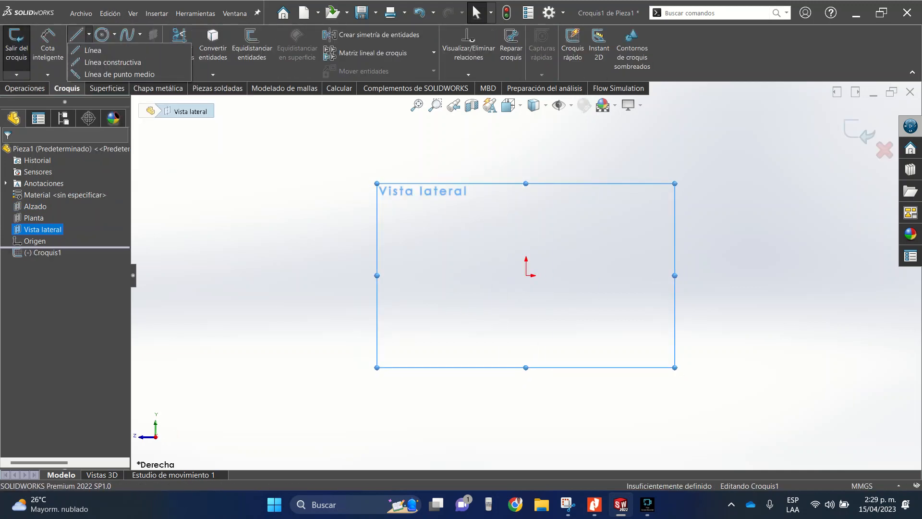
{"action": "left_click", "coordinate": [120, 74]}
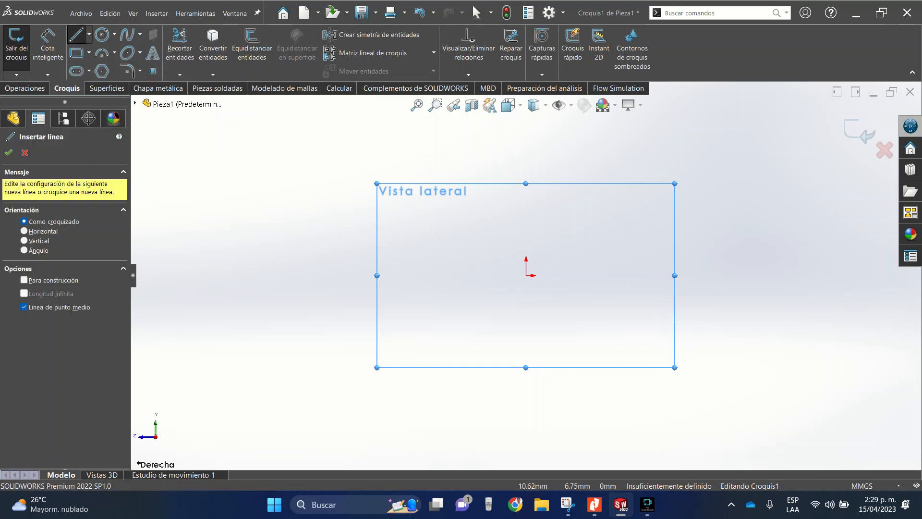
{"action": "left_click", "coordinate": [526, 276]}
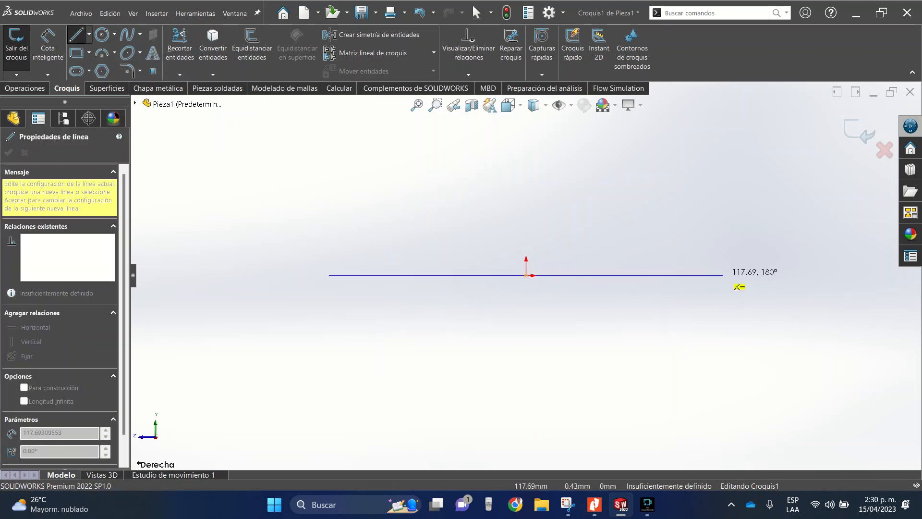
{"action": "left_click", "coordinate": [722, 276]}
{"action": "key", "text": "Escape"}
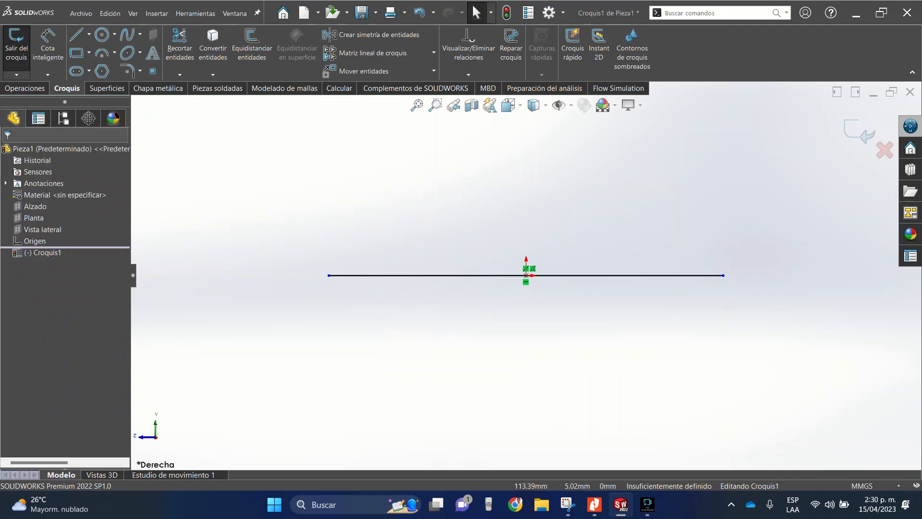
- Dimension the horizontal line to a length of 4000 mm and exit the sketch
{"action": "left_click", "coordinate": [48, 46]}
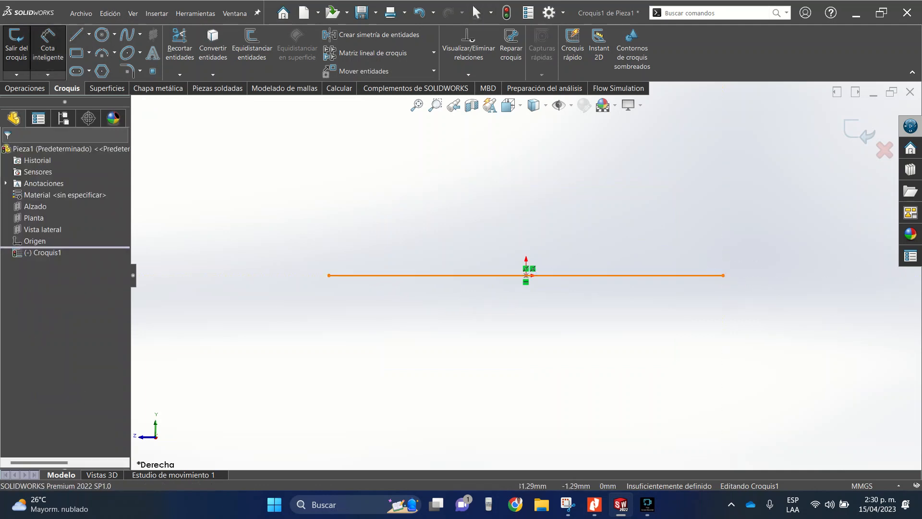
{"action": "left_click", "coordinate": [505, 276]}
{"action": "left_click", "coordinate": [504, 161]}
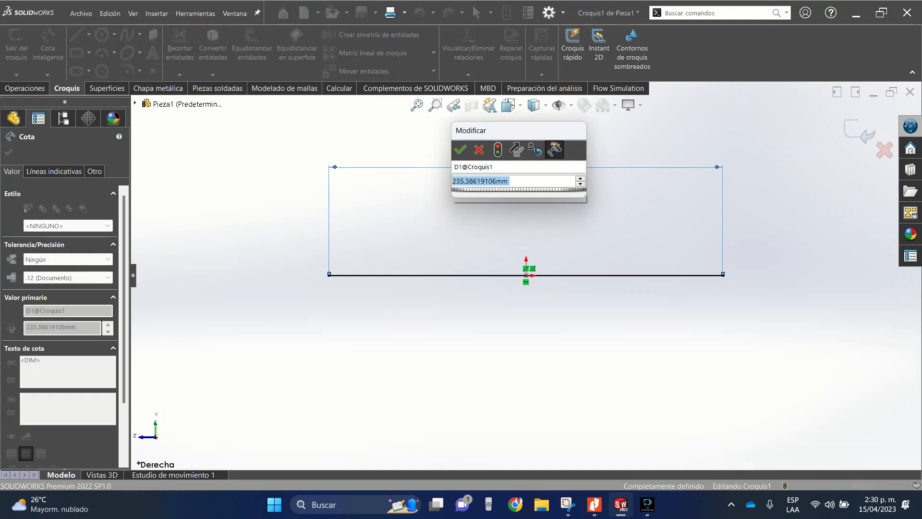
{"action": "type", "text": "4000"}
{"action": "key", "text": "Return"}
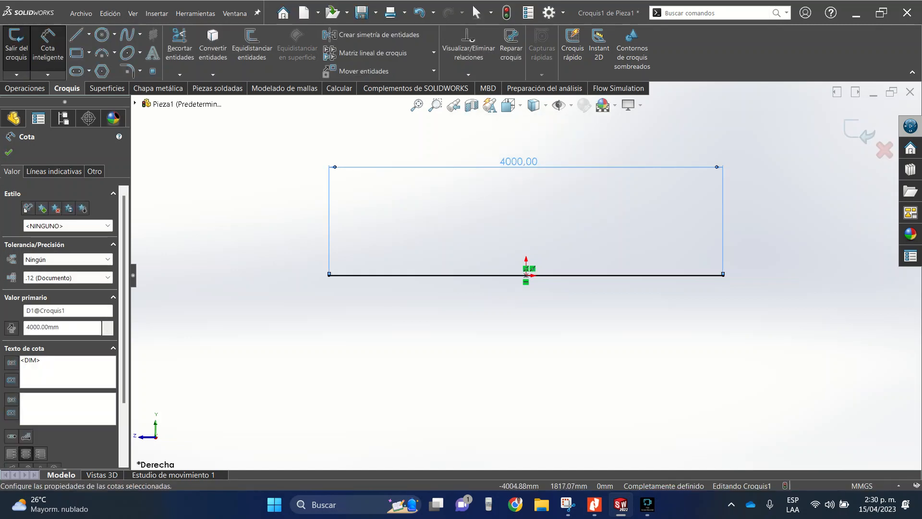
{"action": "key", "text": "Escape"}
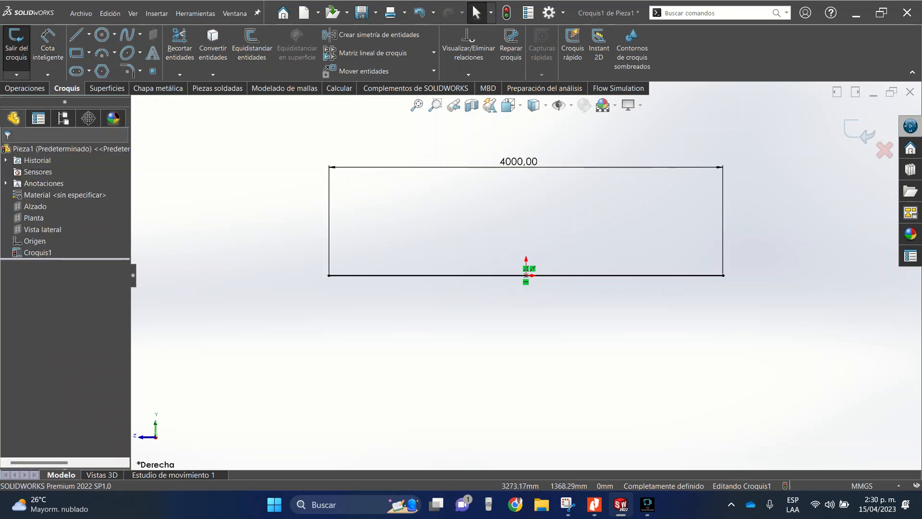
{"action": "left_click", "coordinate": [17, 45]}
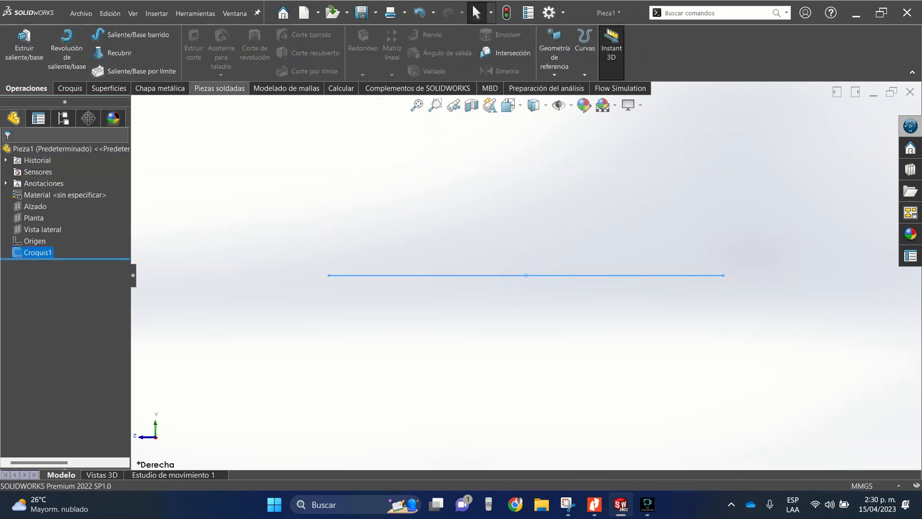
- Bring up the weldment (Piezas soldadas) tools and check which command sets are enabled
{"action": "left_click", "coordinate": [220, 88]}
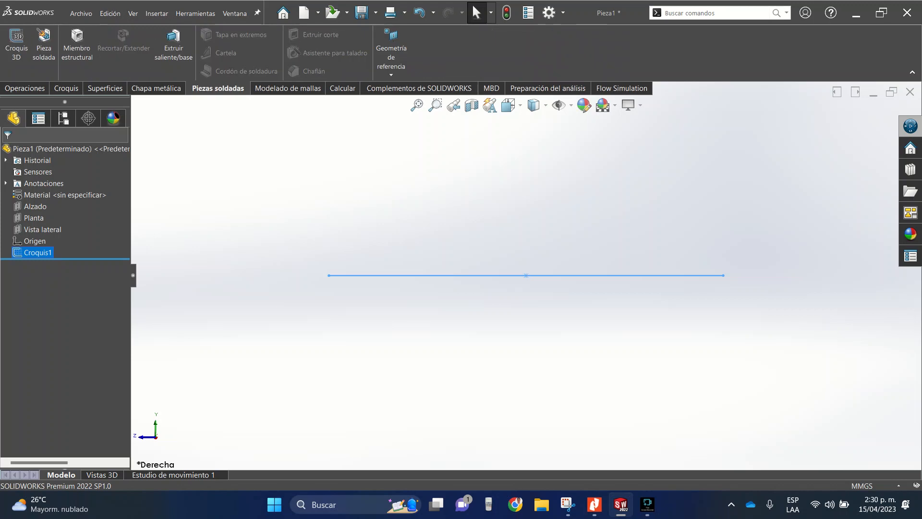
{"action": "right_click", "coordinate": [217, 88]}
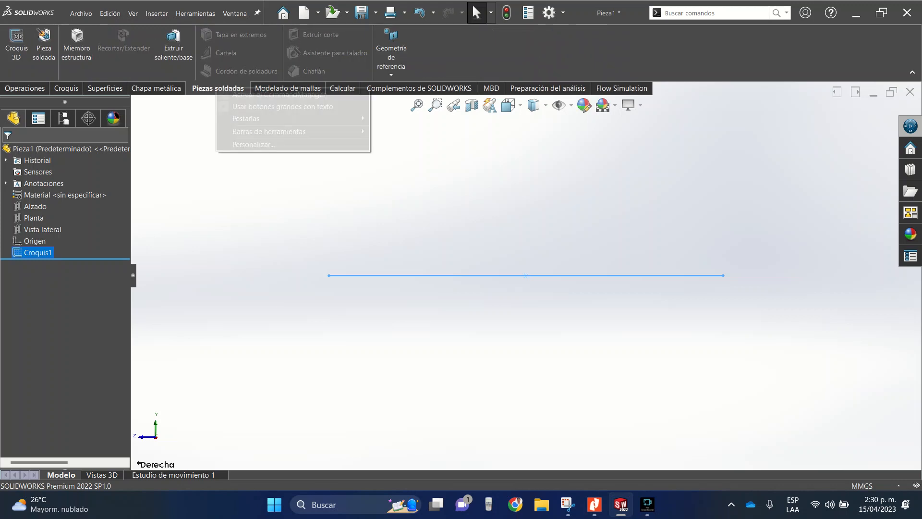
{"action": "mouse_move", "coordinate": [269, 118]}
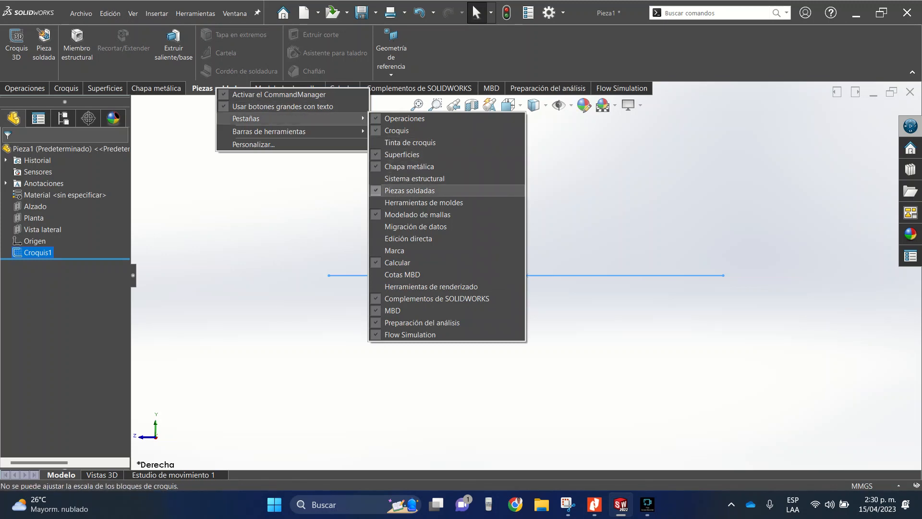
{"action": "left_click", "coordinate": [297, 202]}
{"action": "left_click", "coordinate": [298, 201]}
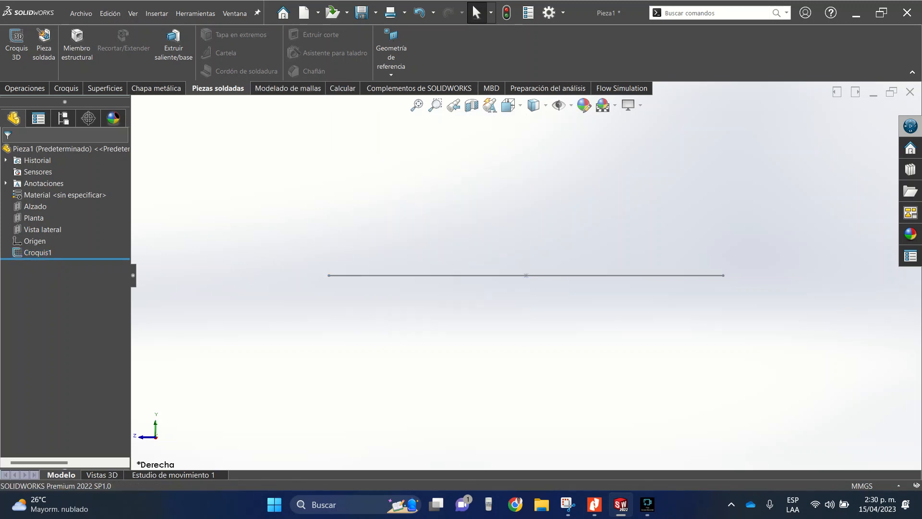
- Set up a structural member with the ansi pulgada standard, type Pipe (standard, S40) and size P2
{"action": "left_click", "coordinate": [77, 46]}
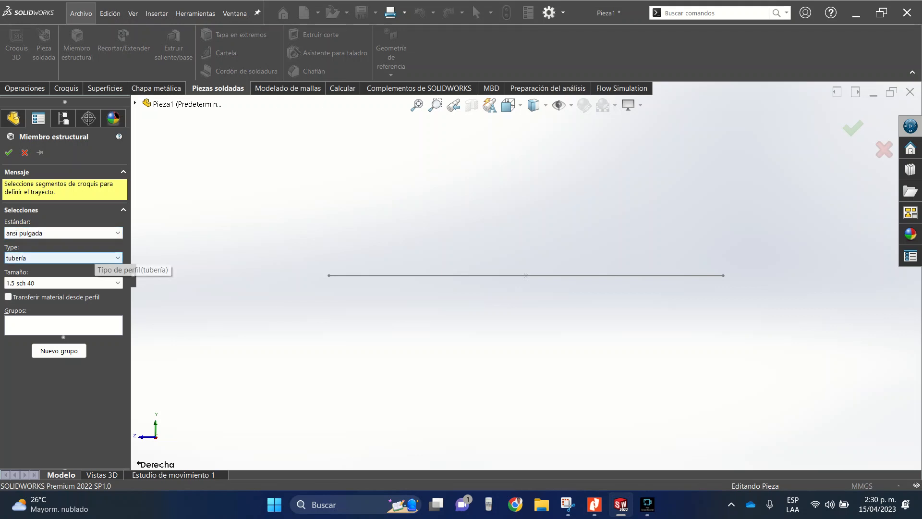
{"action": "left_click", "coordinate": [33, 282]}
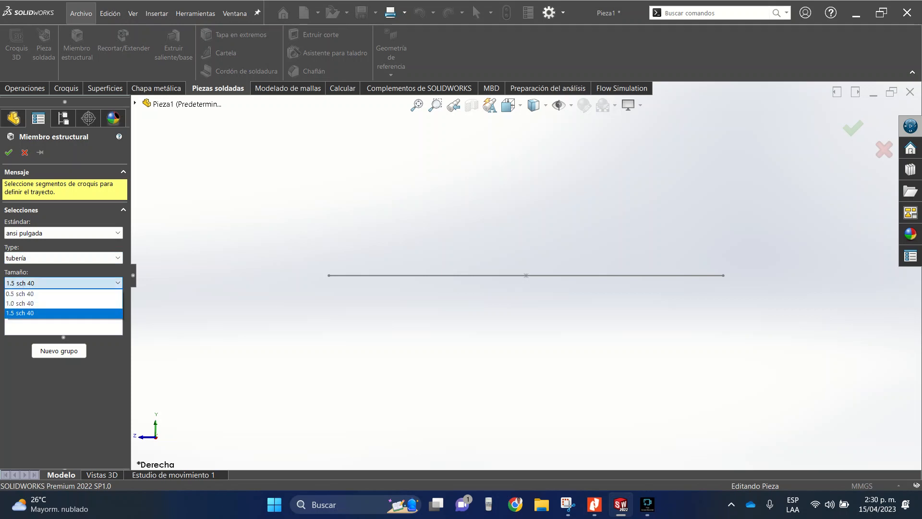
{"action": "left_click", "coordinate": [33, 283]}
{"action": "left_click", "coordinate": [33, 258]}
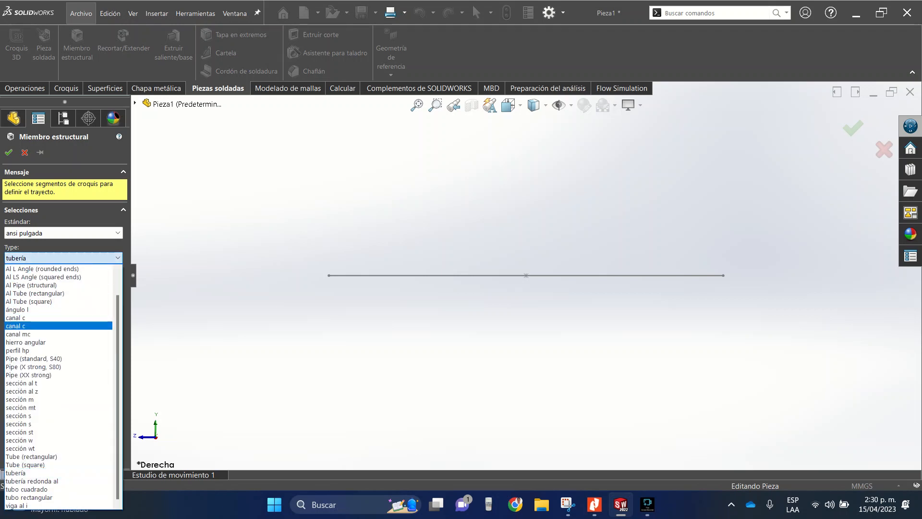
{"action": "left_click", "coordinate": [32, 259]}
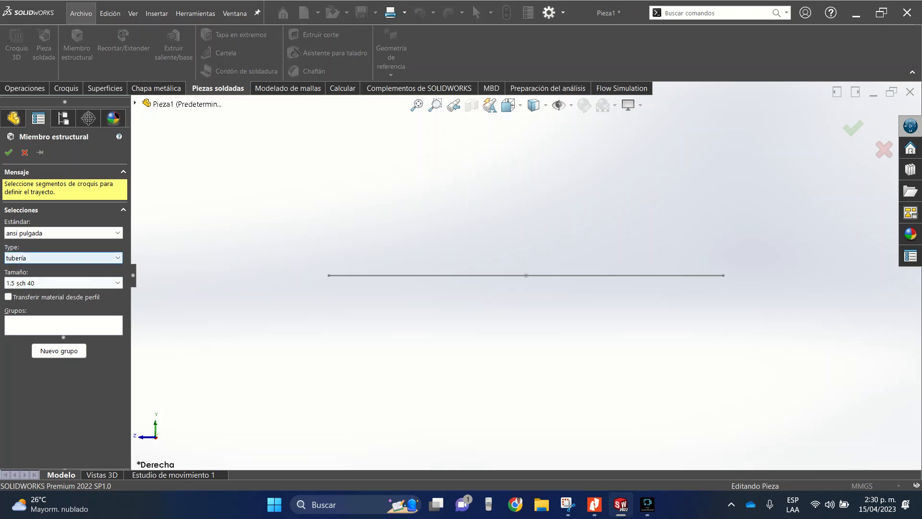
{"action": "left_click", "coordinate": [63, 258]}
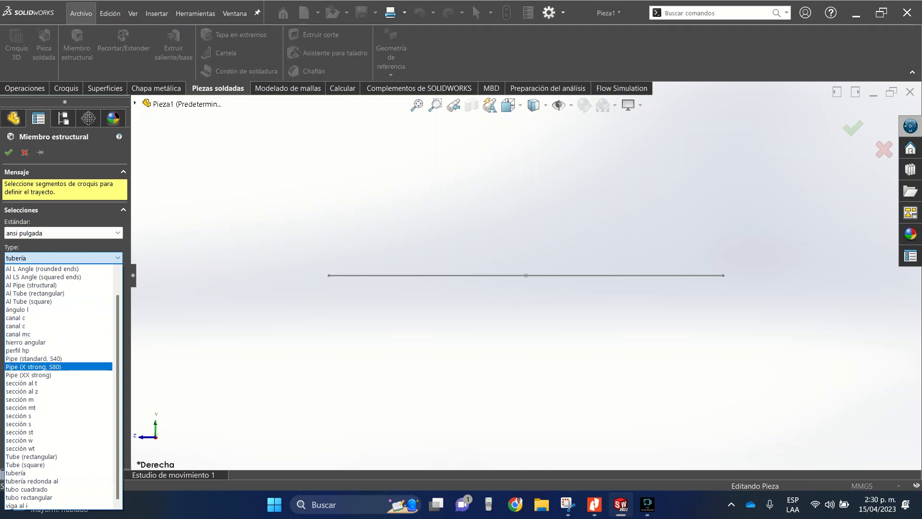
{"action": "left_click", "coordinate": [34, 358]}
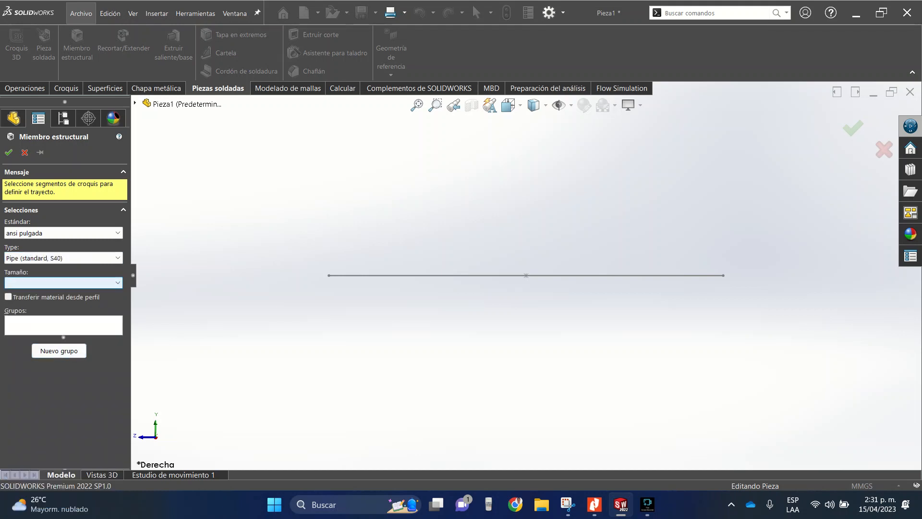
{"action": "left_click", "coordinate": [63, 282]}
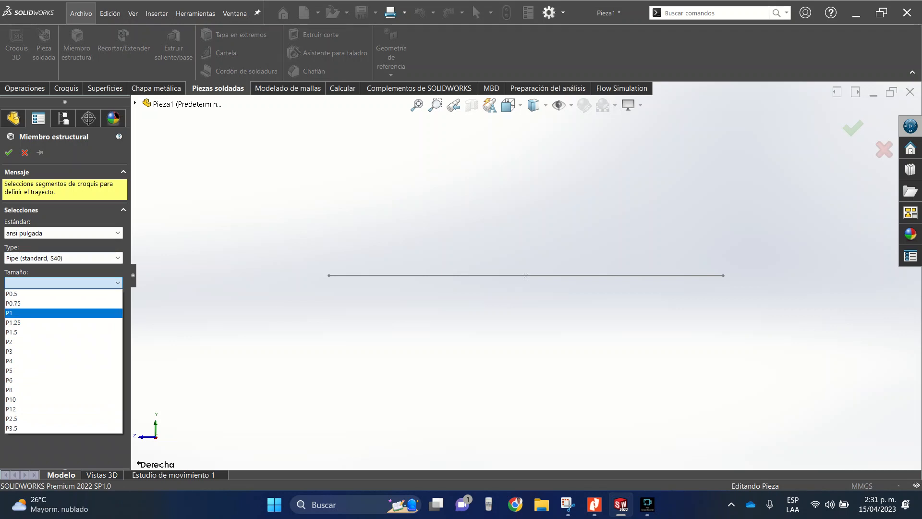
{"action": "left_click", "coordinate": [63, 342]}
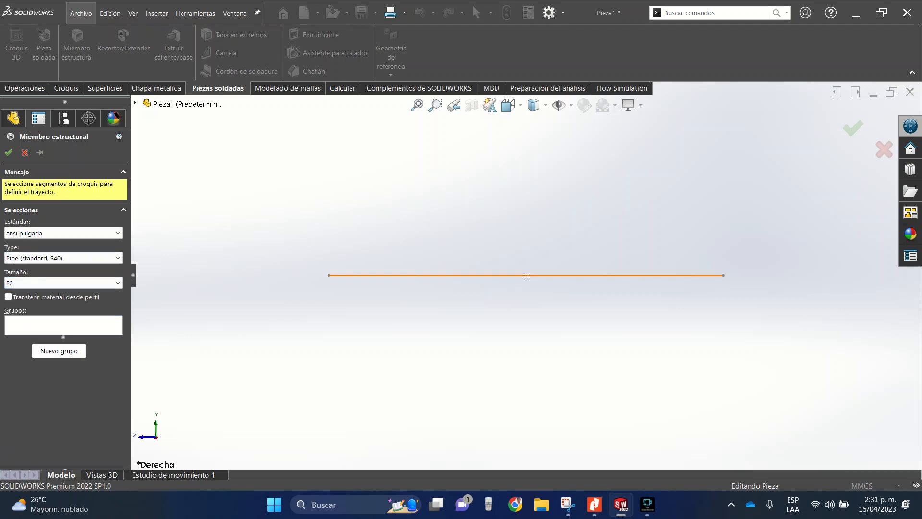
- Assign the sketched line as the structural member's path, check the pipe preview at its end, and create the member
{"action": "left_click", "coordinate": [332, 275]}
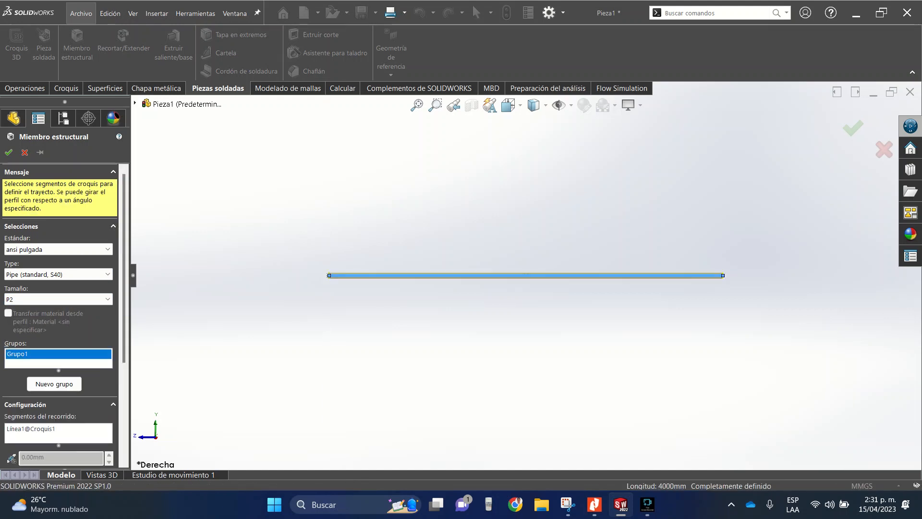
{"action": "scroll", "coordinate": [332, 277], "scroll_direction": "down", "scroll_amount": 12}
{"action": "middle_click_drag", "start_coordinate": [365, 279], "coordinate": [432, 280]}
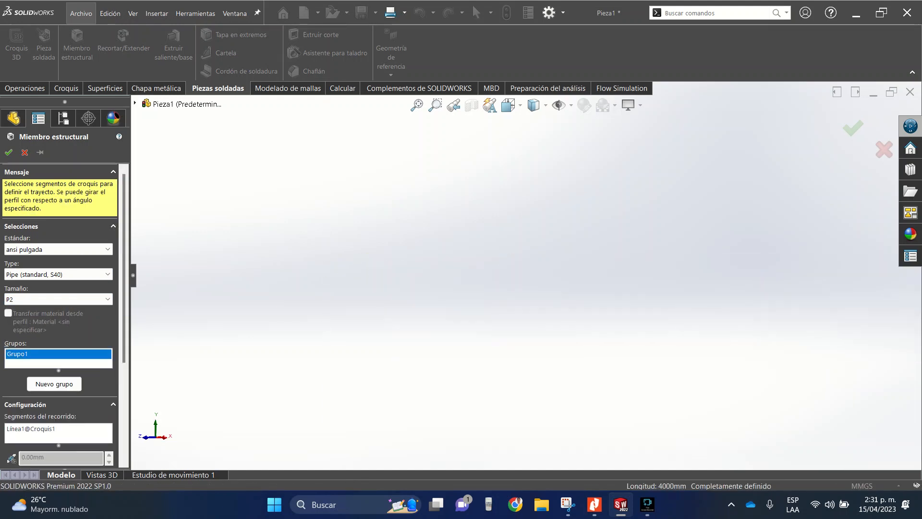
{"action": "scroll", "coordinate": [671, 339], "scroll_direction": "up", "scroll_amount": 5}
{"action": "scroll", "coordinate": [670, 339], "scroll_direction": "down", "scroll_amount": 9}
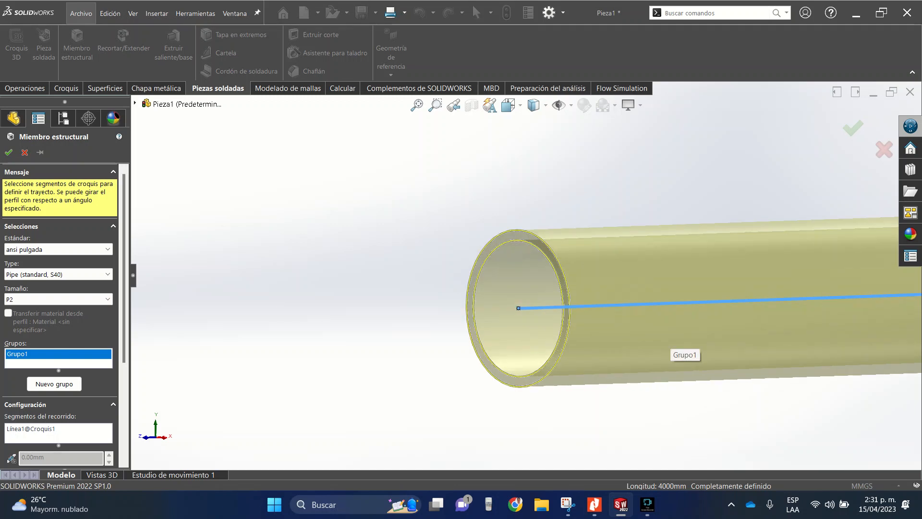
{"action": "scroll", "coordinate": [565, 298], "scroll_direction": "down", "scroll_amount": 4}
{"action": "scroll", "coordinate": [526, 274], "scroll_direction": "up", "scroll_amount": 6}
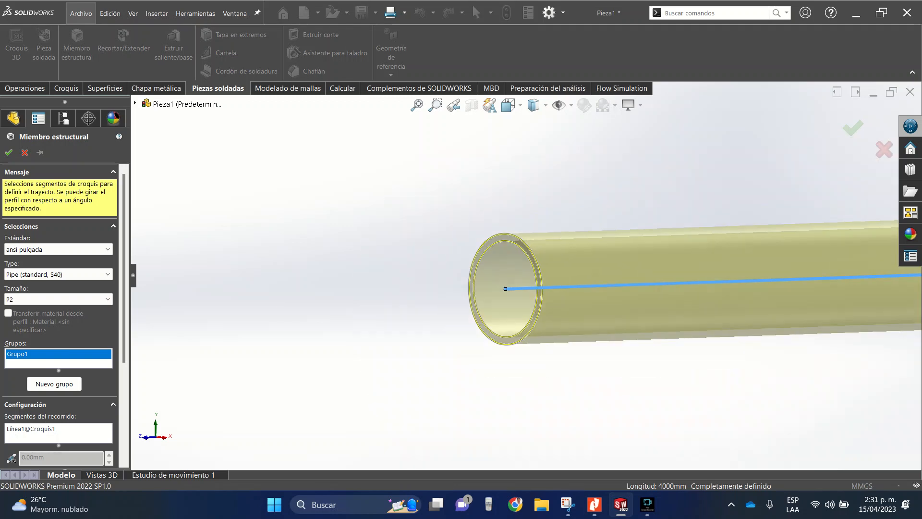
{"action": "scroll", "coordinate": [526, 276], "scroll_direction": "up", "scroll_amount": 5}
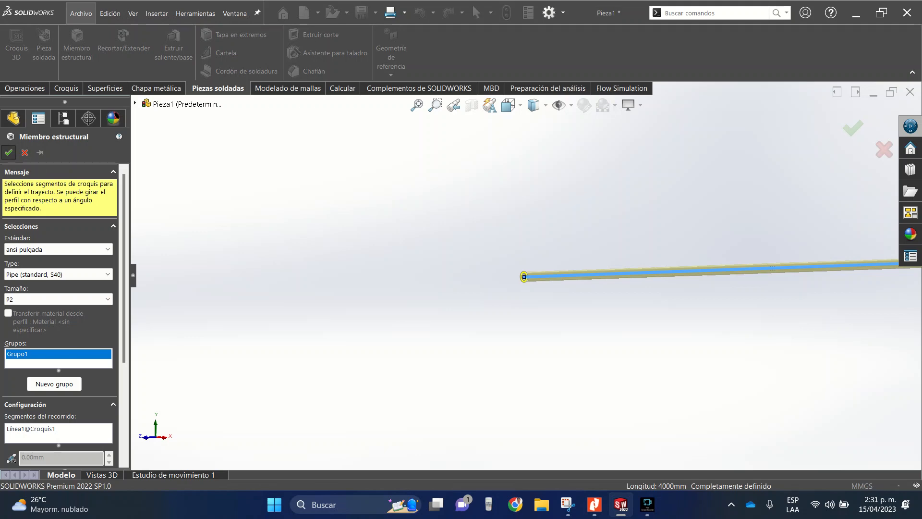
{"action": "left_click", "coordinate": [8, 153]}
- Select the pipe's end face to find its profile sketch in the structural member and open that sketch for editing
{"action": "scroll", "coordinate": [528, 273], "scroll_direction": "down", "scroll_amount": 10}
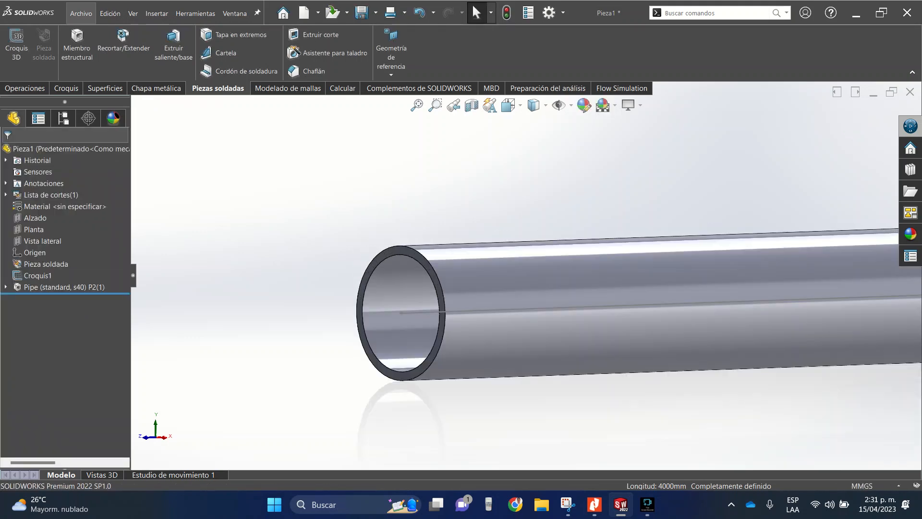
{"action": "left_click", "coordinate": [379, 262]}
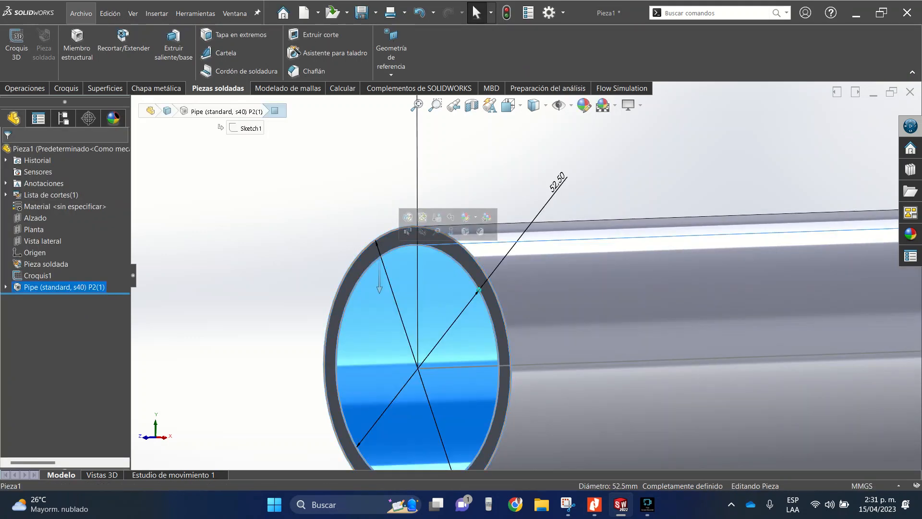
{"action": "left_click", "coordinate": [367, 255]}
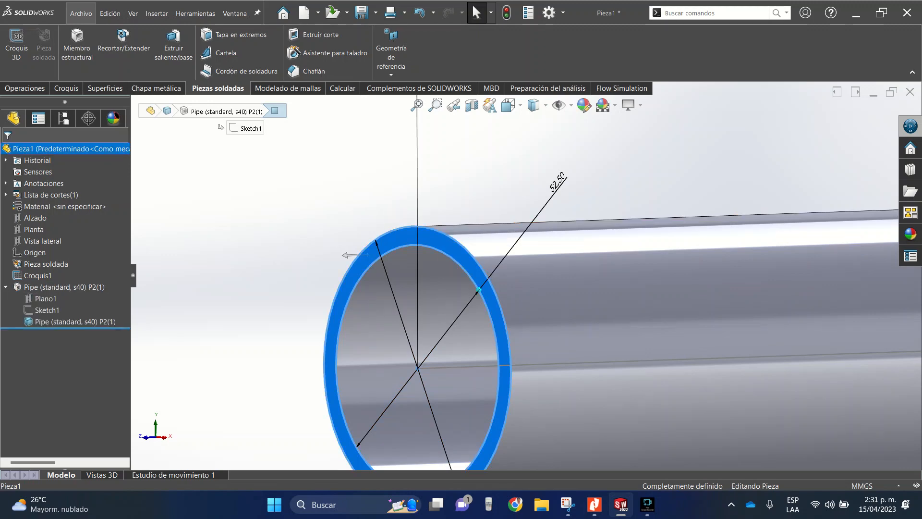
{"action": "left_click", "coordinate": [46, 310]}
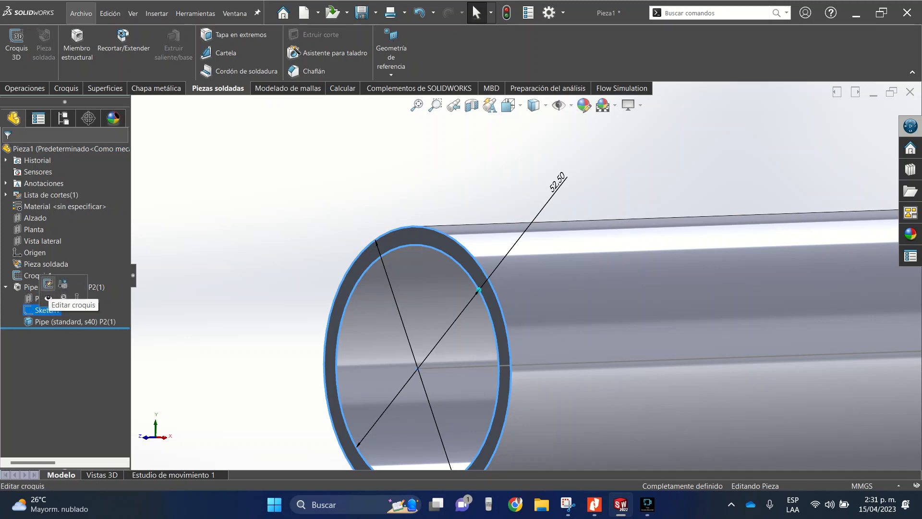
{"action": "left_click", "coordinate": [48, 284]}
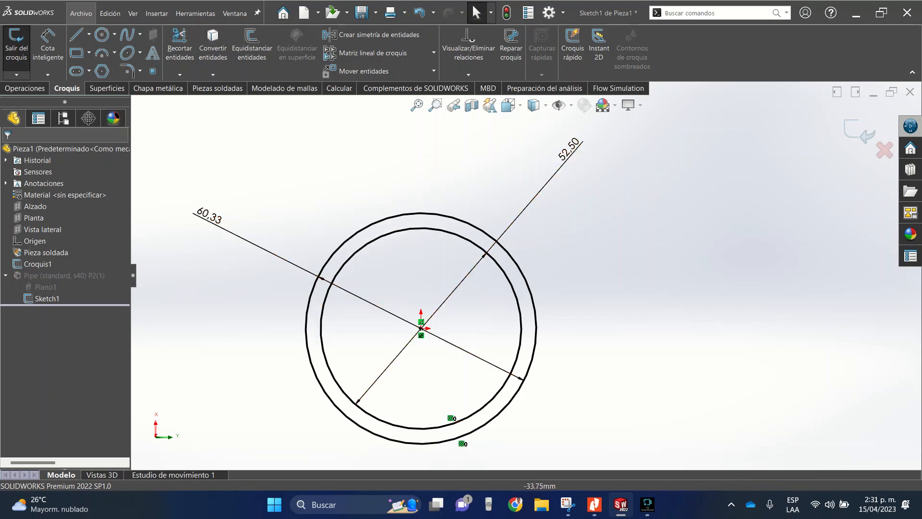
- Exit the pipe's profile sketch and show the part in isometric view
{"action": "left_click", "coordinate": [859, 131]}
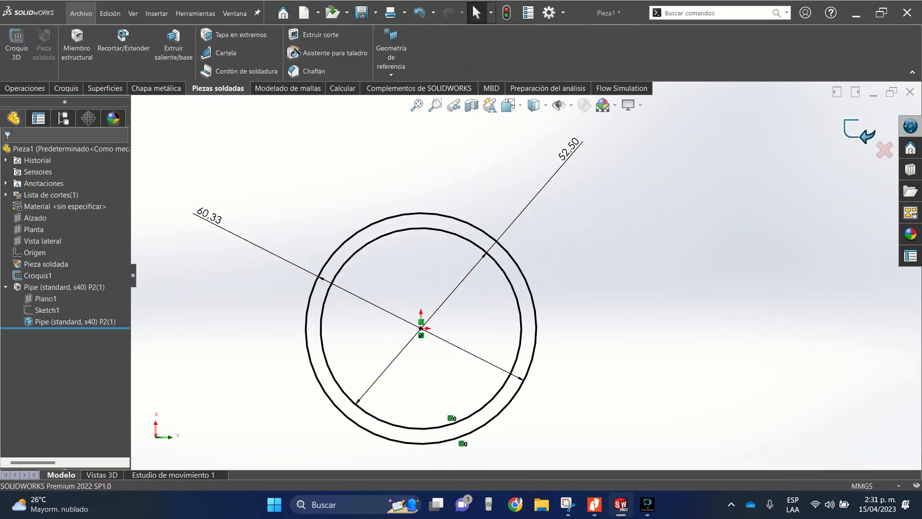
{"action": "key", "text": "space"}
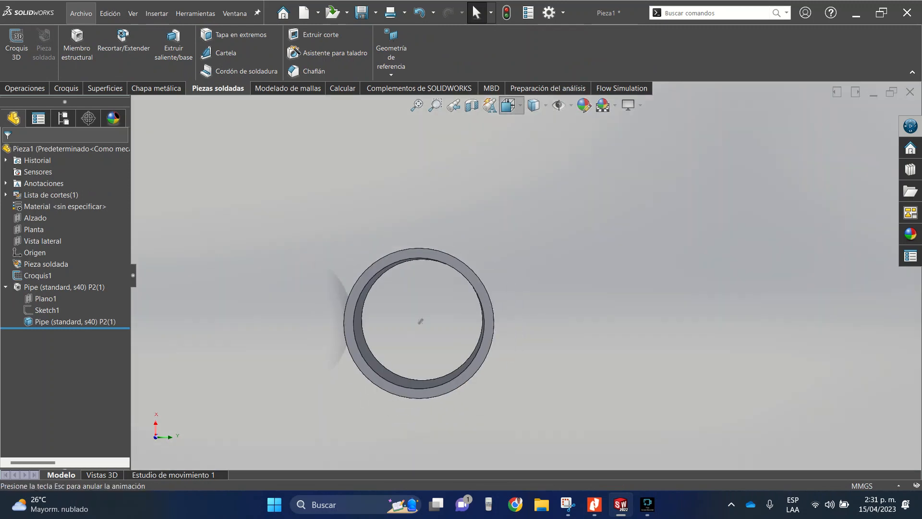
{"action": "left_click", "coordinate": [405, 320]}
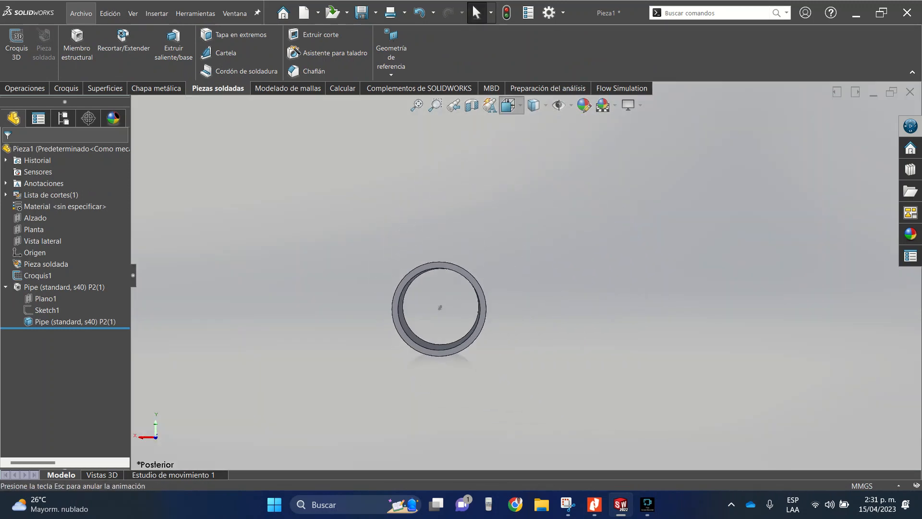
{"action": "left_click", "coordinate": [511, 105]}
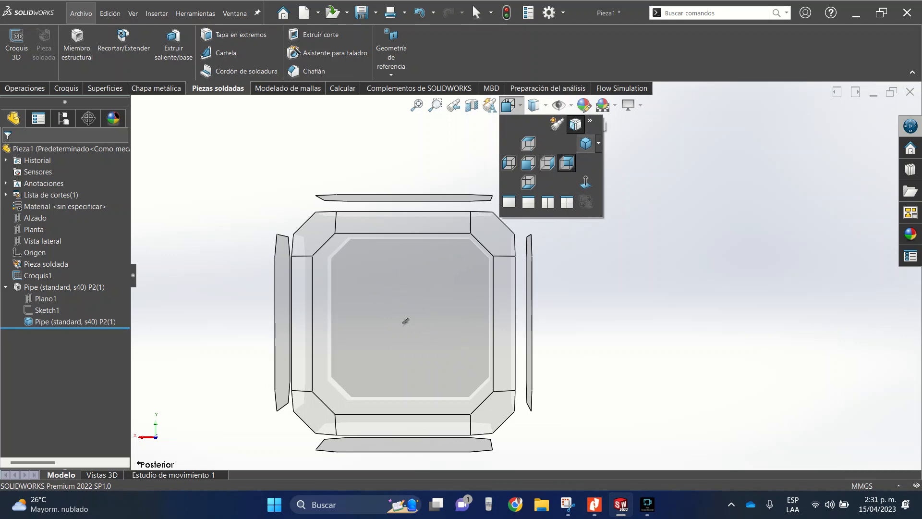
{"action": "left_click", "coordinate": [586, 143]}
- Start a sketch on the pipe's end face and convert the inner circular edge into sketch geometry
{"action": "scroll", "coordinate": [321, 398], "scroll_direction": "down", "scroll_amount": 10}
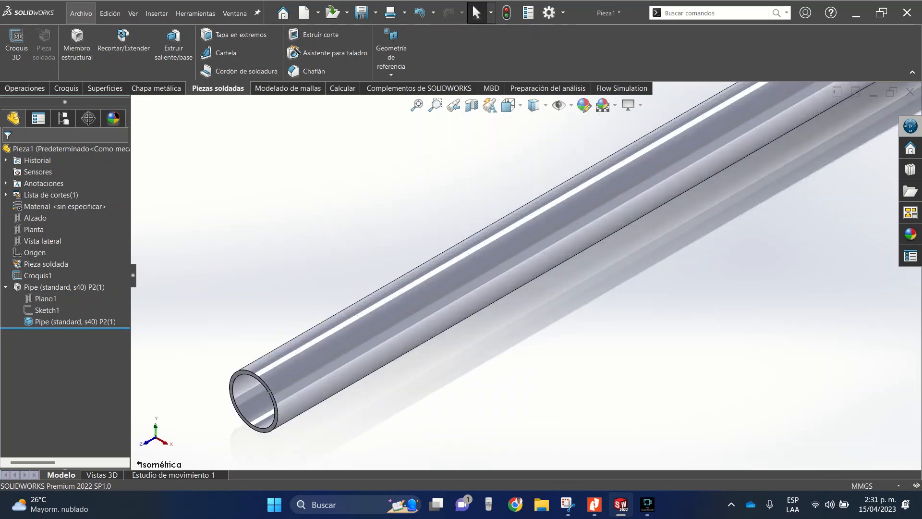
{"action": "scroll", "coordinate": [217, 413], "scroll_direction": "down", "scroll_amount": 5}
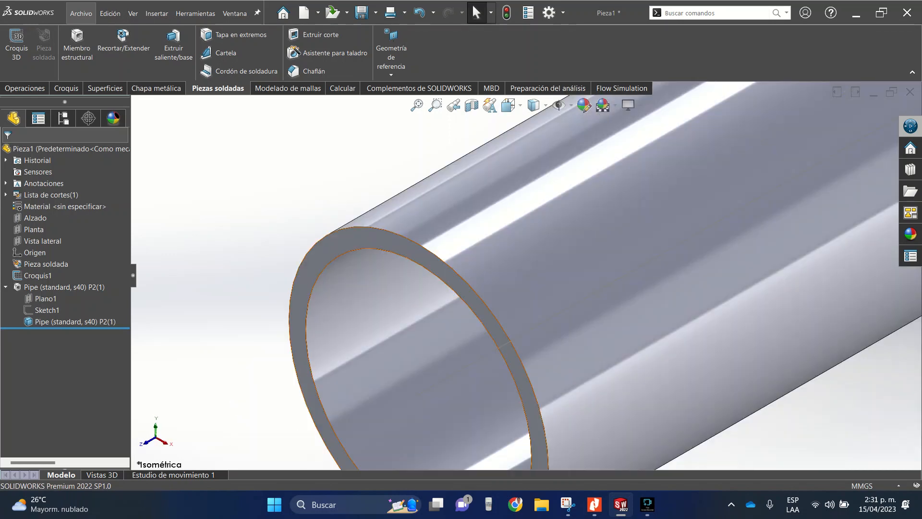
{"action": "left_click", "coordinate": [295, 284]}
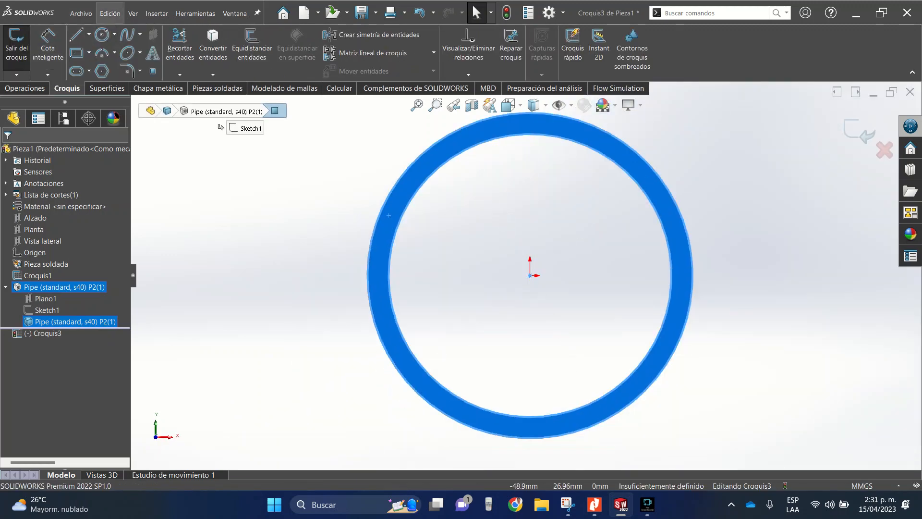
{"action": "key", "text": "Escape"}
{"action": "left_click", "coordinate": [404, 208]}
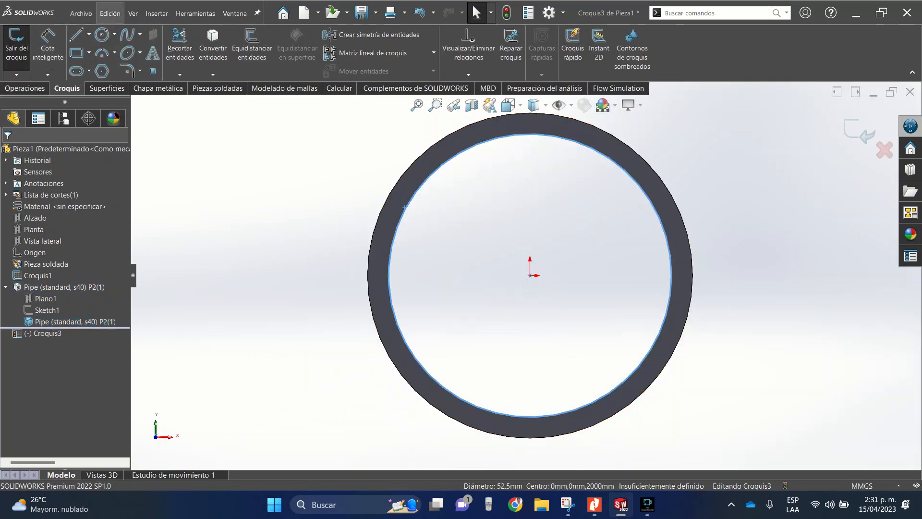
{"action": "left_click", "coordinate": [213, 46]}
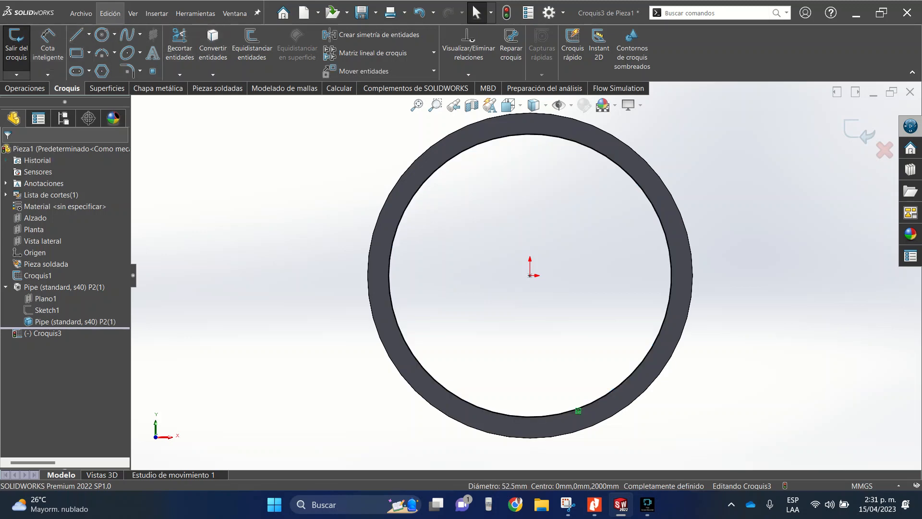
- Start a boss extrusion of the converted circle and set its end condition to mid plane (Plano medio)
{"action": "scroll", "coordinate": [530, 275], "scroll_direction": "up", "scroll_amount": 4}
{"action": "middle_click_drag", "start_coordinate": [530, 275], "coordinate": [490, 290]}
{"action": "scroll", "coordinate": [490, 290], "scroll_direction": "up", "scroll_amount": 12}
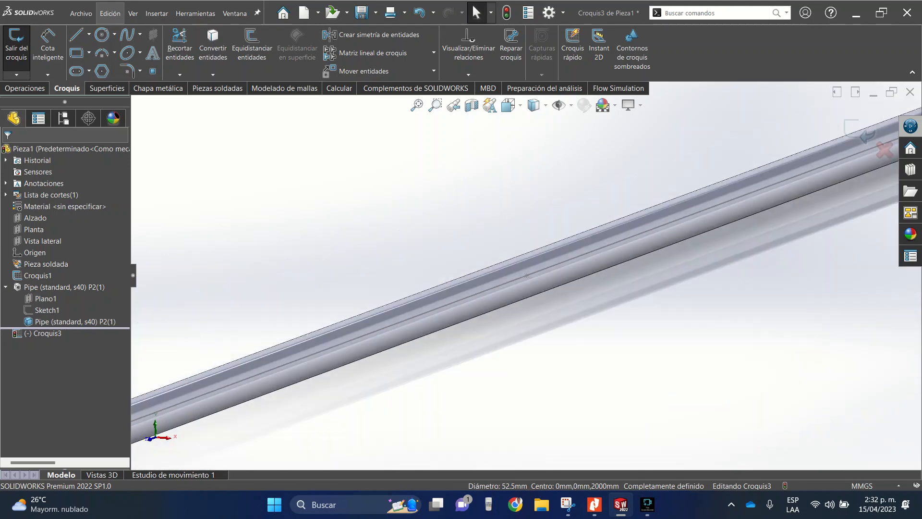
{"action": "scroll", "coordinate": [315, 363], "scroll_direction": "down", "scroll_amount": 6}
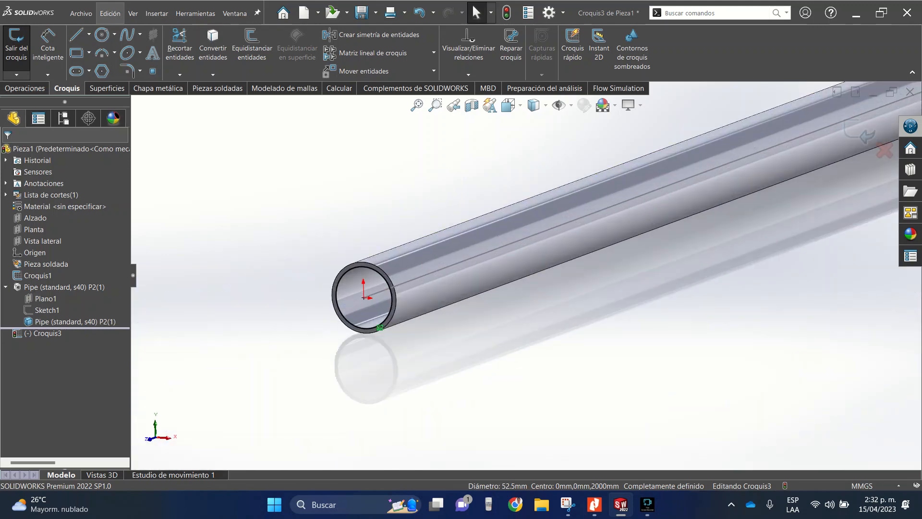
{"action": "left_click", "coordinate": [26, 88]}
{"action": "left_click", "coordinate": [24, 48]}
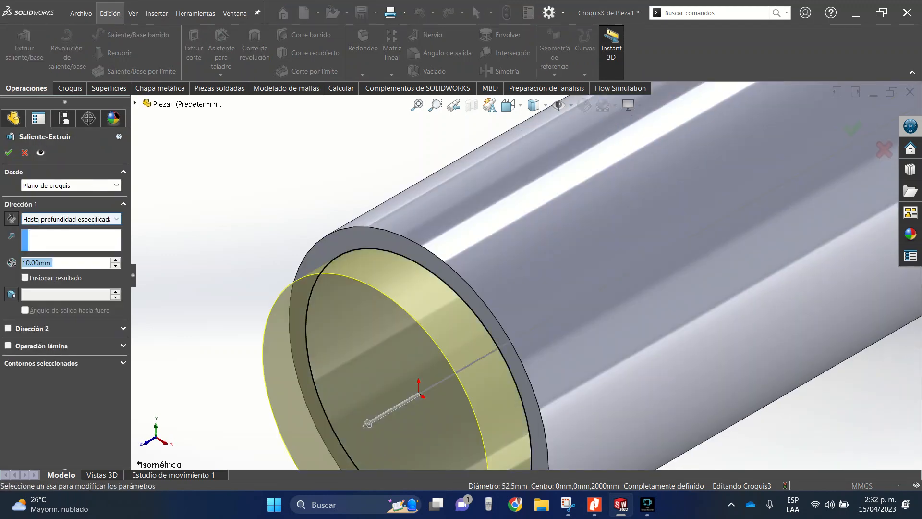
{"action": "left_click", "coordinate": [67, 219]}
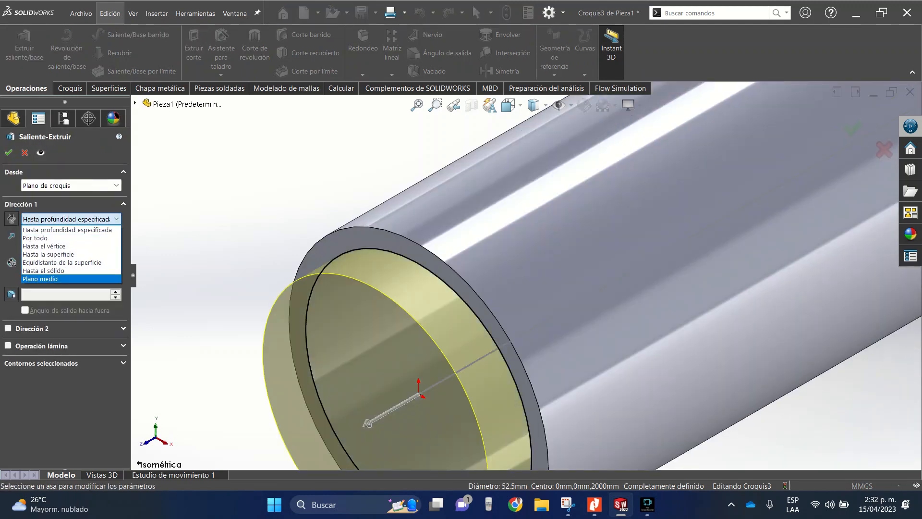
{"action": "left_click", "coordinate": [48, 280]}
- Set the extrusion depth to 240 mm and create the solid plug at the pipe's end
{"action": "left_click_drag", "start_coordinate": [22, 262], "coordinate": [44, 262]}
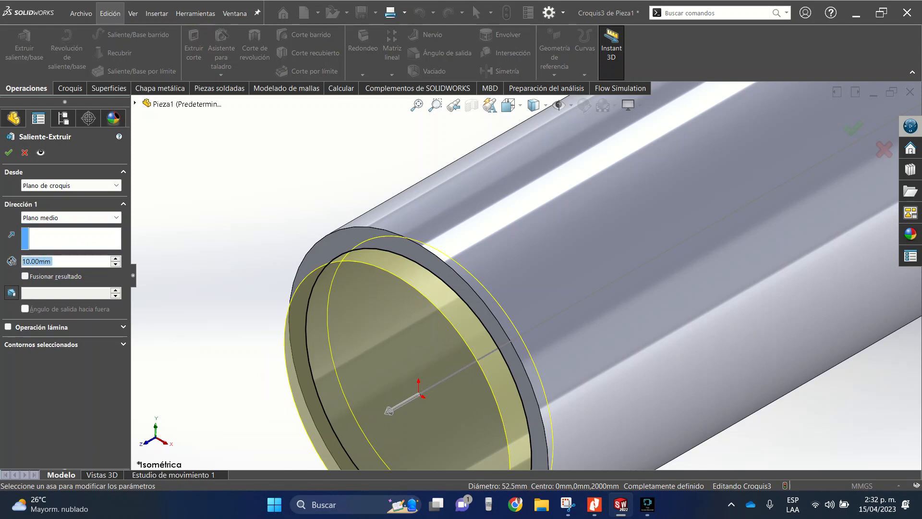
{"action": "type", "text": "240"}
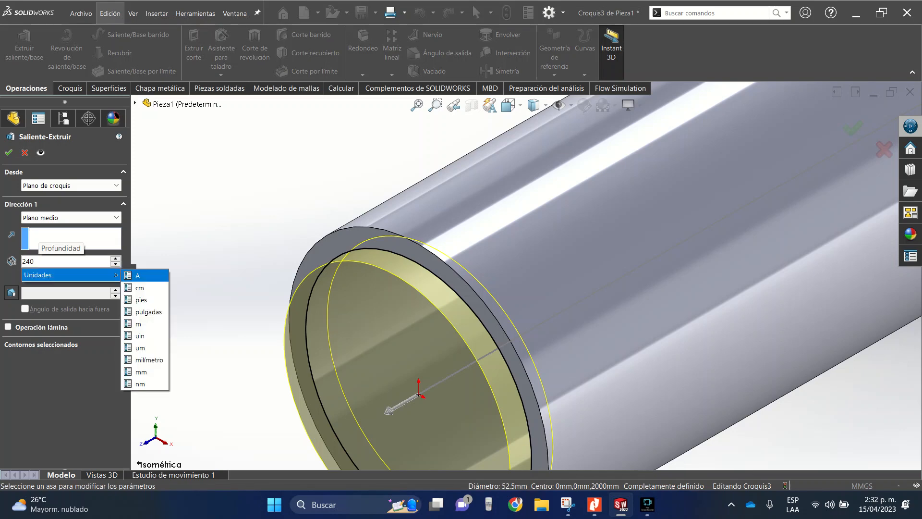
{"action": "key", "text": "Return"}
{"action": "scroll", "coordinate": [531, 270], "scroll_direction": "up", "scroll_amount": 10}
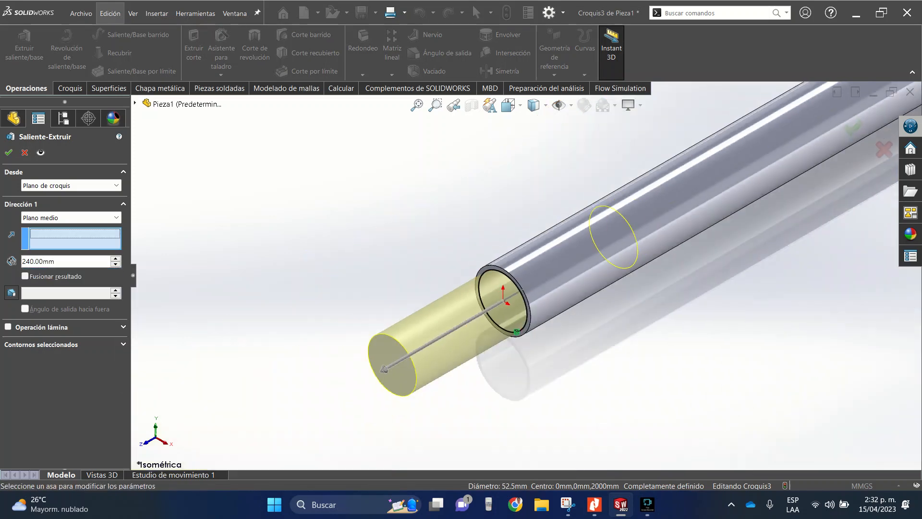
{"action": "scroll", "coordinate": [552, 288], "scroll_direction": "down", "scroll_amount": 4}
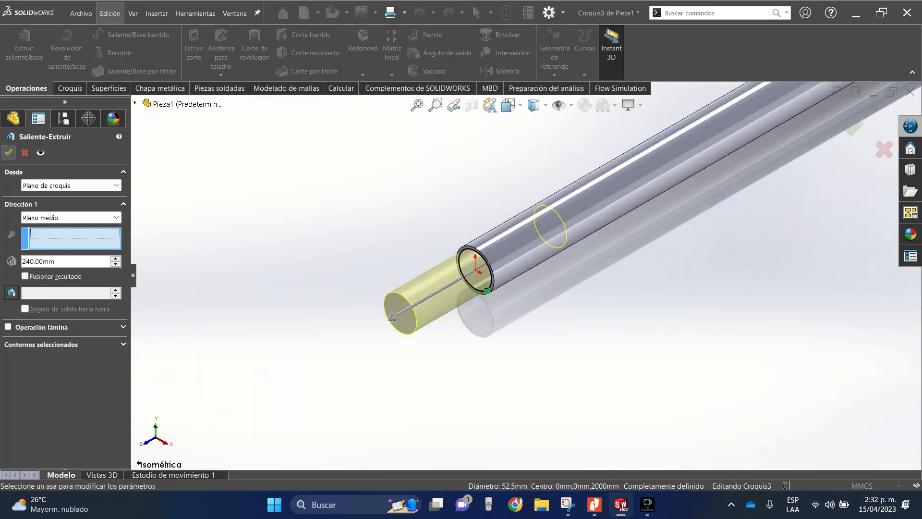
{"action": "left_click", "coordinate": [9, 152]}
- Start a mirror (Simetría) operation with the Alzado plane as the mirror plane
{"action": "scroll", "coordinate": [526, 275], "scroll_direction": "up", "scroll_amount": 6}
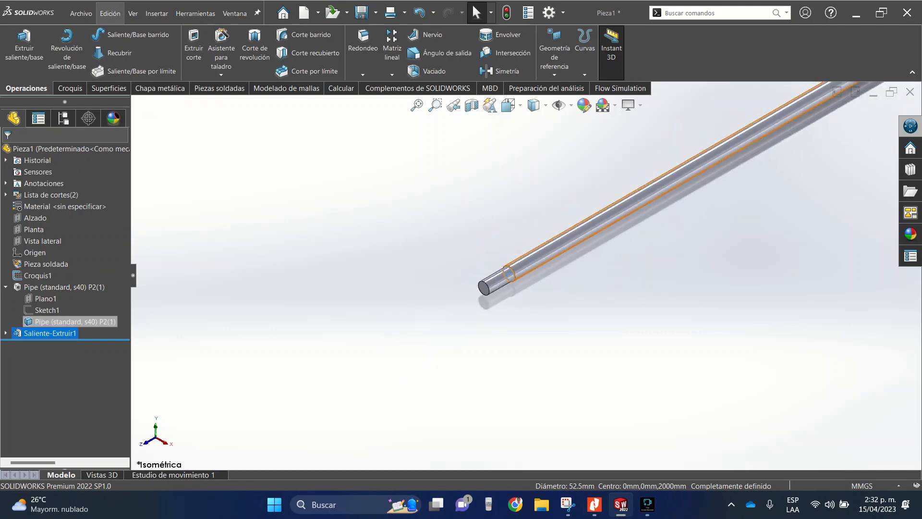
{"action": "scroll", "coordinate": [527, 274], "scroll_direction": "up", "scroll_amount": 6}
{"action": "scroll", "coordinate": [567, 211], "scroll_direction": "down", "scroll_amount": 3}
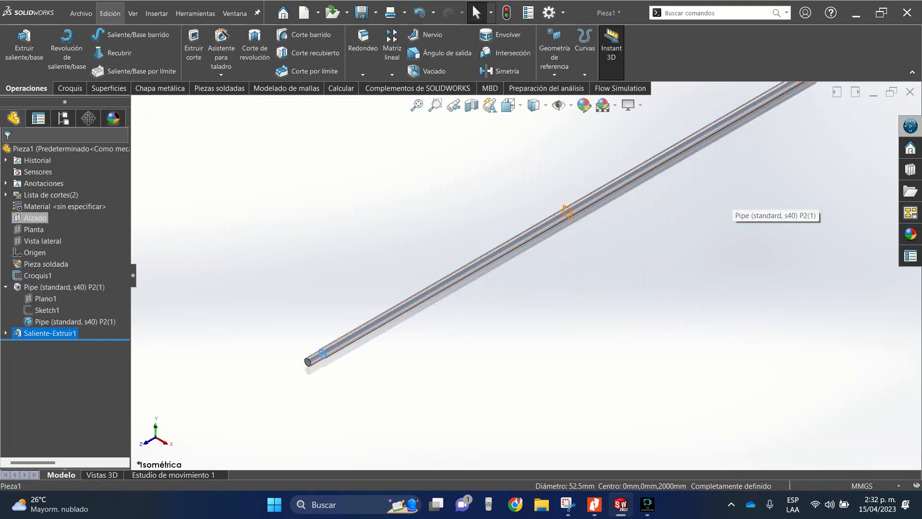
{"action": "left_click", "coordinate": [33, 217]}
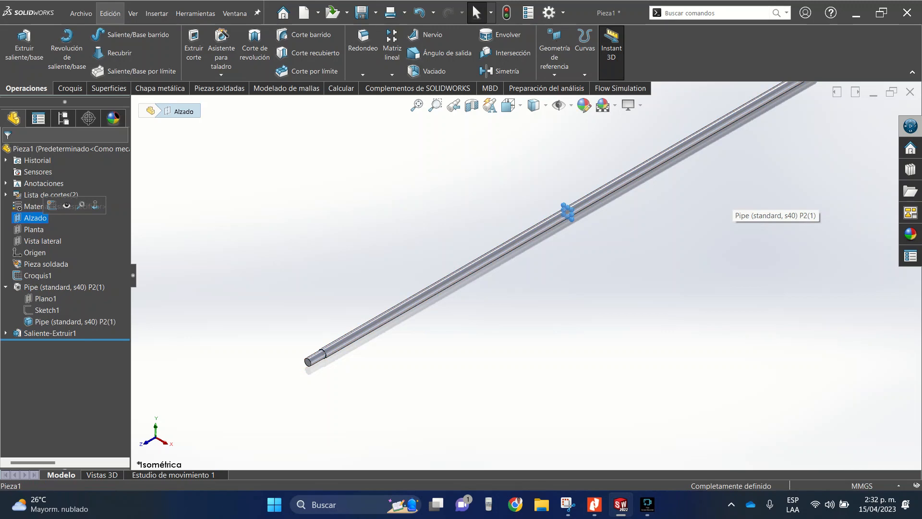
{"action": "left_click", "coordinate": [499, 71]}
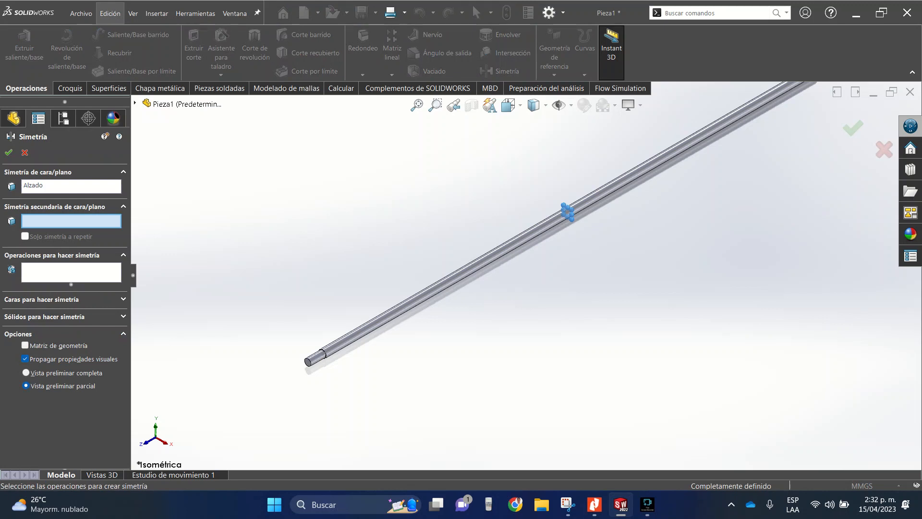
- Try to mirror the extruded plug across the Alzado plane as a feature, and clear it from the feature selection
{"action": "left_click", "coordinate": [71, 272]}
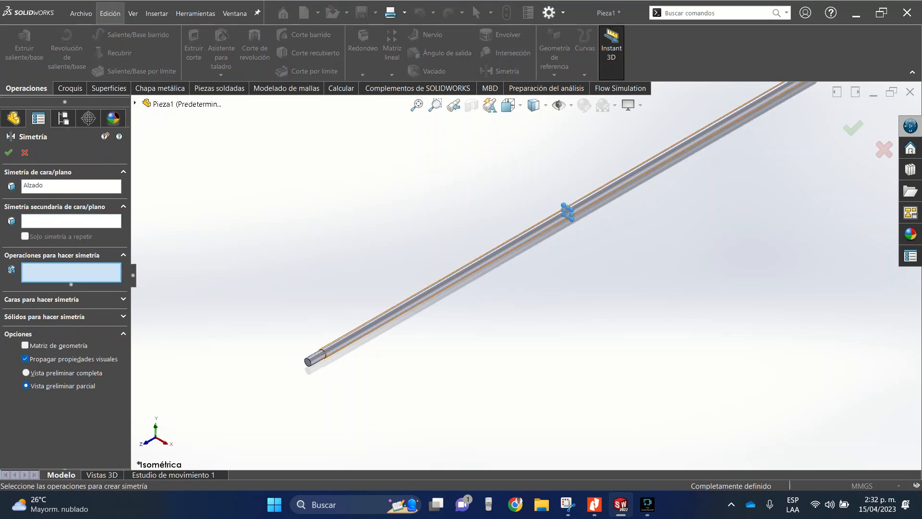
{"action": "left_click", "coordinate": [316, 358]}
{"action": "scroll", "coordinate": [524, 277], "scroll_direction": "up", "scroll_amount": 7}
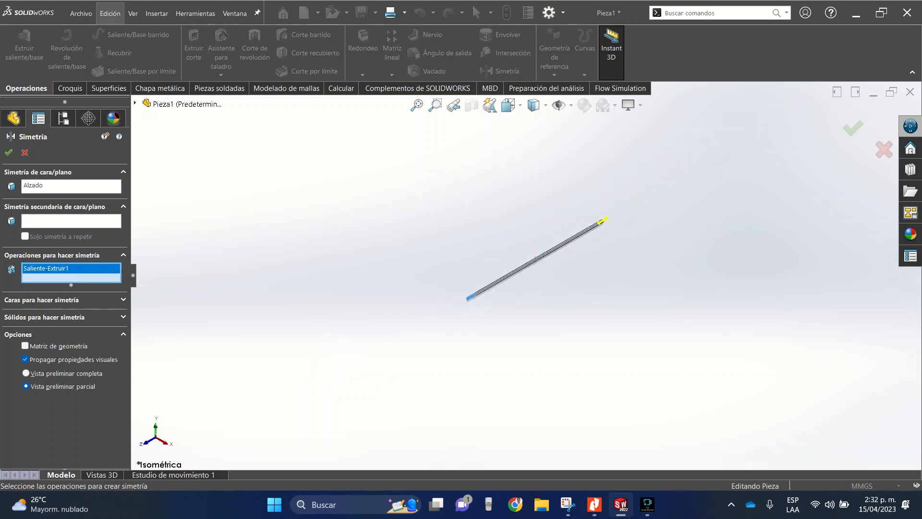
{"action": "scroll", "coordinate": [636, 217], "scroll_direction": "down", "scroll_amount": 13}
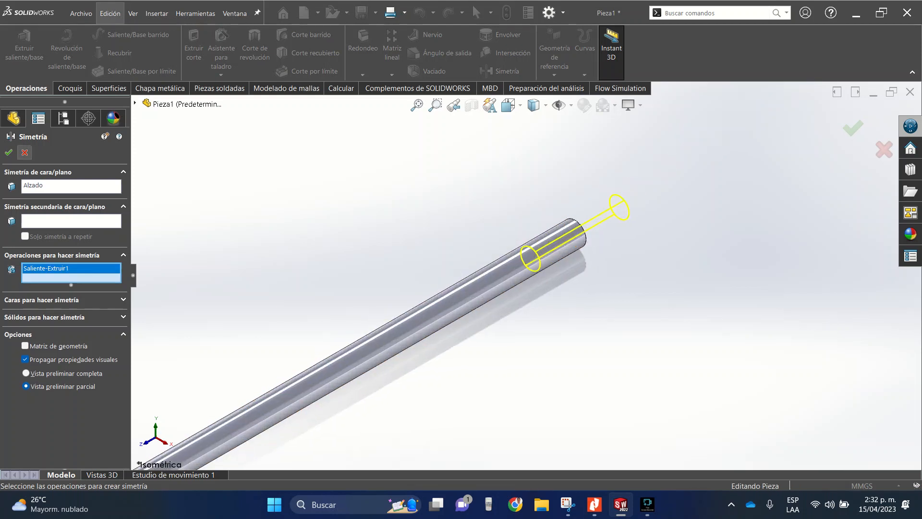
{"action": "left_click", "coordinate": [8, 152]}
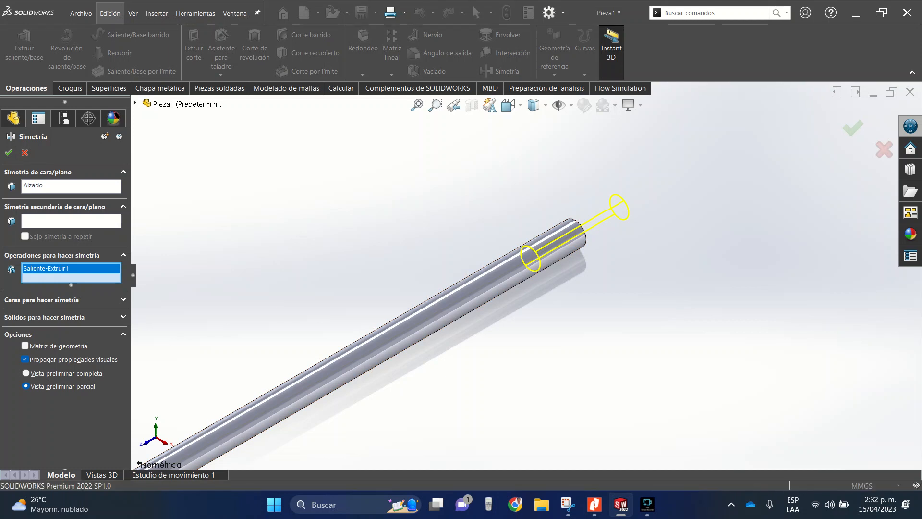
{"action": "key", "text": "Delete"}
- Mirror the extruded plug across the Alzado plane as a solid body to the pipe's other end
{"action": "left_click", "coordinate": [123, 317]}
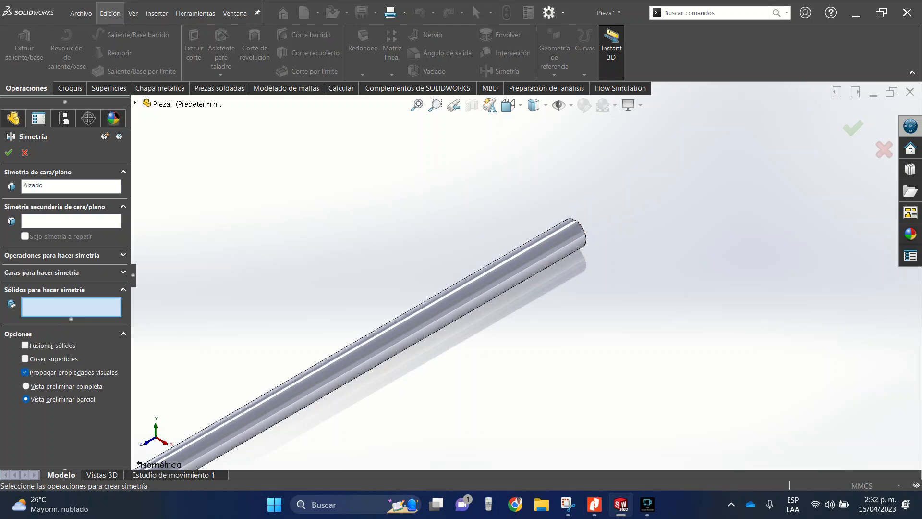
{"action": "scroll", "coordinate": [525, 277], "scroll_direction": "up", "scroll_amount": 9}
{"action": "scroll", "coordinate": [288, 429], "scroll_direction": "down", "scroll_amount": 9}
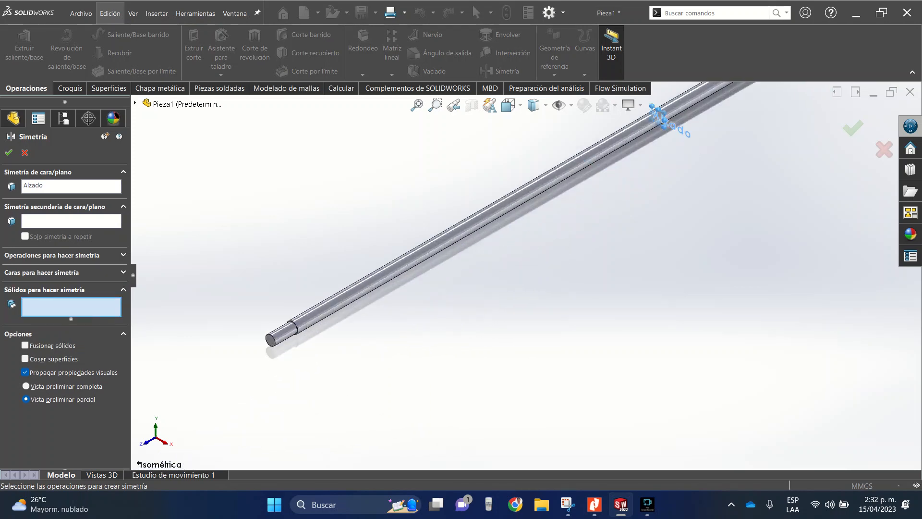
{"action": "left_click", "coordinate": [302, 253]}
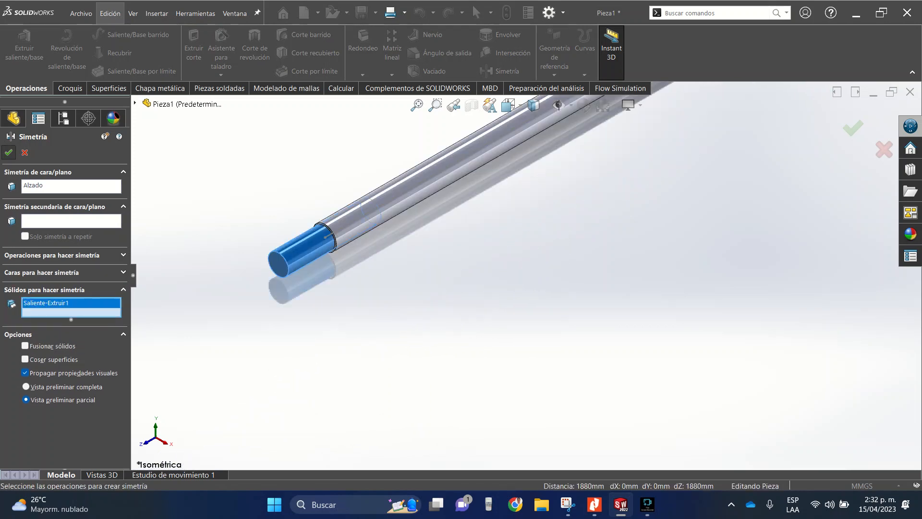
{"action": "left_click", "coordinate": [9, 152]}
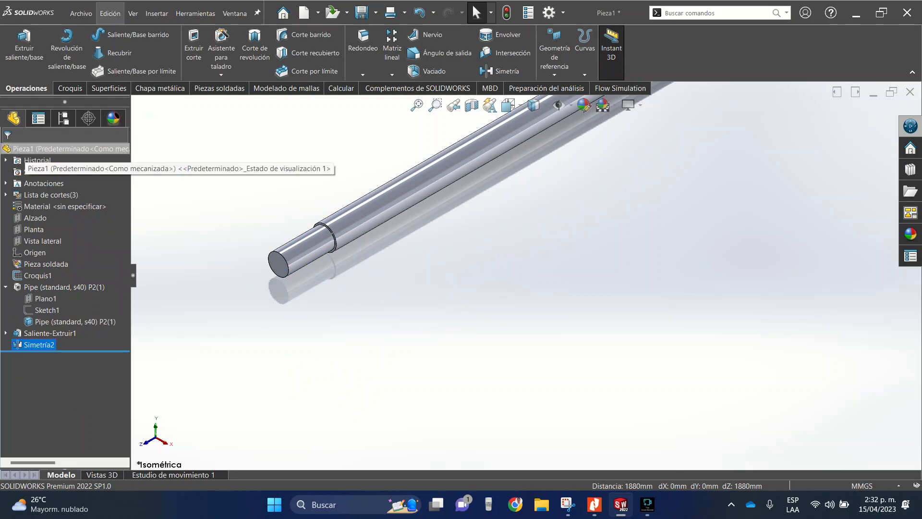
- Examine both ends of the pipe and the whole part to check the original and mirrored plugs
{"action": "scroll", "coordinate": [525, 275], "scroll_direction": "up", "scroll_amount": 8}
{"action": "scroll", "coordinate": [674, 185], "scroll_direction": "down", "scroll_amount": 12}
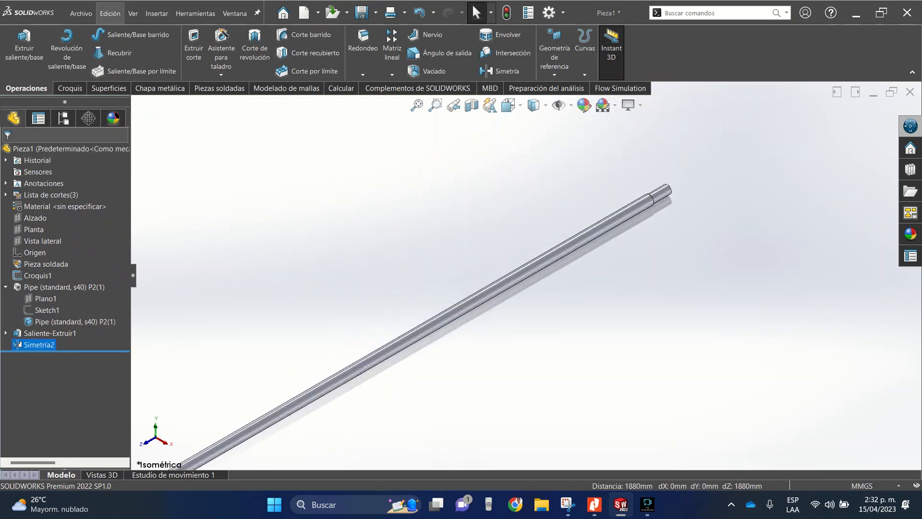
{"action": "scroll", "coordinate": [525, 277], "scroll_direction": "up", "scroll_amount": 5}
{"action": "scroll", "coordinate": [528, 275], "scroll_direction": "up", "scroll_amount": 11}
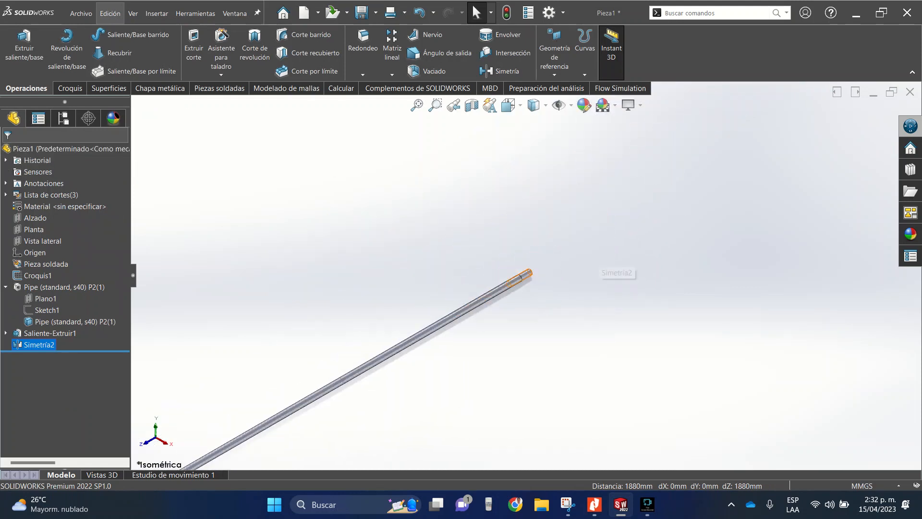
{"action": "scroll", "coordinate": [388, 383], "scroll_direction": "down", "scroll_amount": 5}
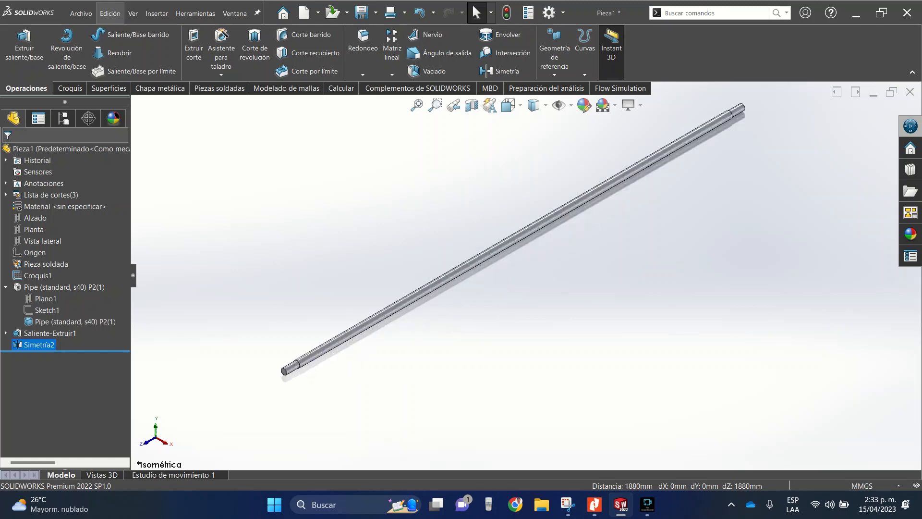
{"action": "scroll", "coordinate": [288, 367], "scroll_direction": "down", "scroll_amount": 3}
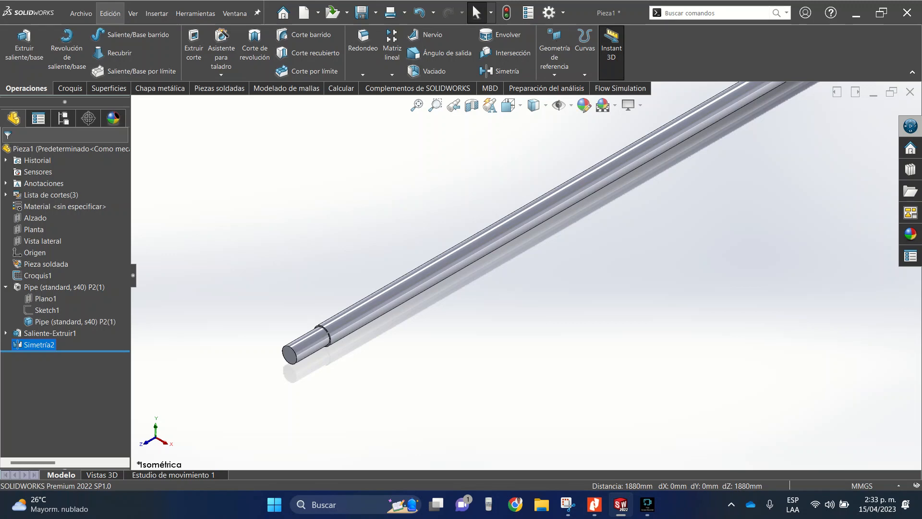
{"action": "key", "text": "f"}
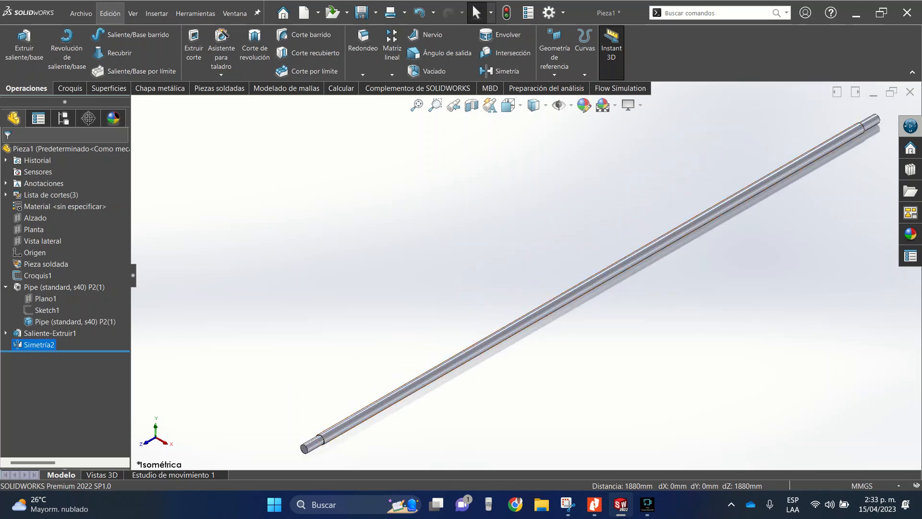
{"action": "scroll", "coordinate": [324, 444], "scroll_direction": "down", "scroll_amount": 7}
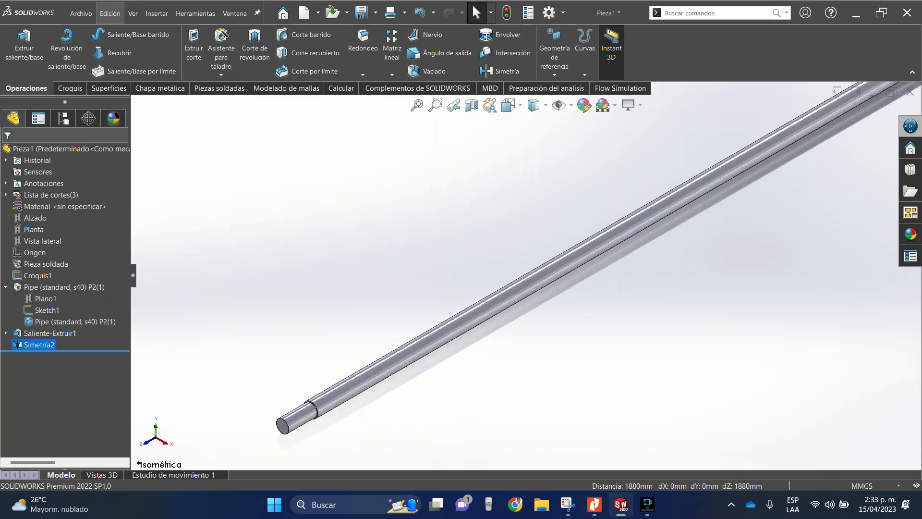
- Start a sketch on the pipe's annular end face and convert its outer circular edge into sketch geometry
{"action": "scroll", "coordinate": [325, 443], "scroll_direction": "up", "scroll_amount": 6}
{"action": "scroll", "coordinate": [471, 328], "scroll_direction": "down", "scroll_amount": 5}
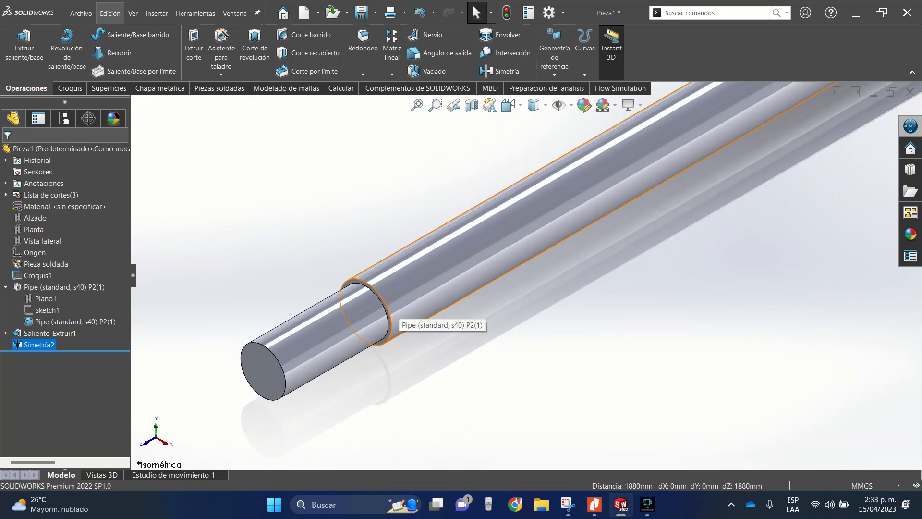
{"action": "scroll", "coordinate": [391, 315], "scroll_direction": "down", "scroll_amount": 4}
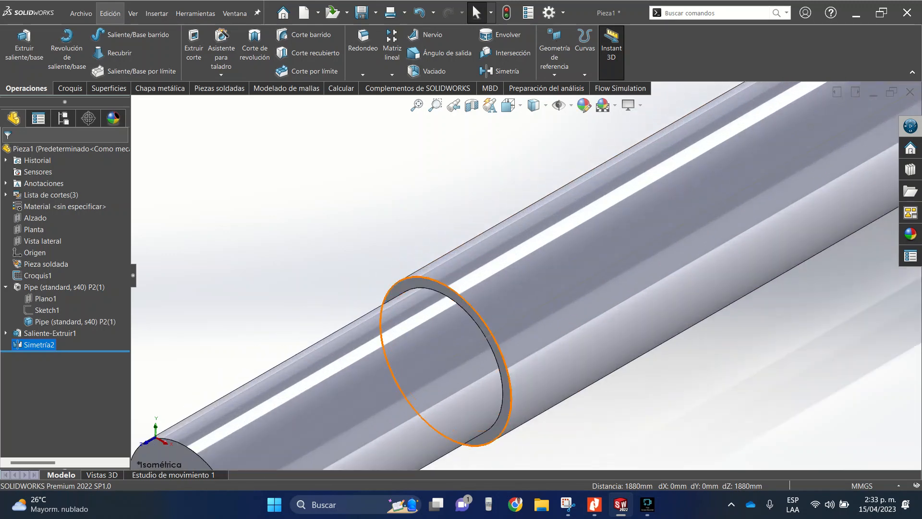
{"action": "left_click", "coordinate": [395, 296]}
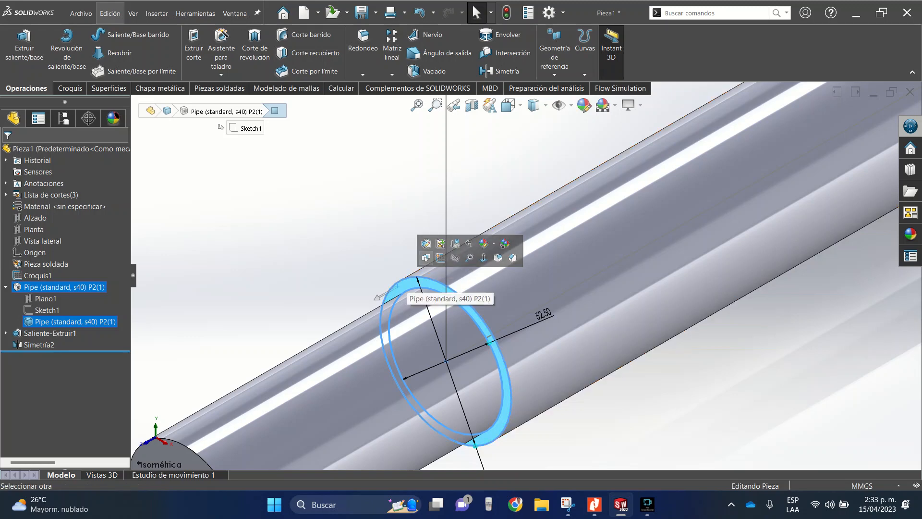
{"action": "key", "text": "Escape"}
{"action": "left_click", "coordinate": [391, 294]}
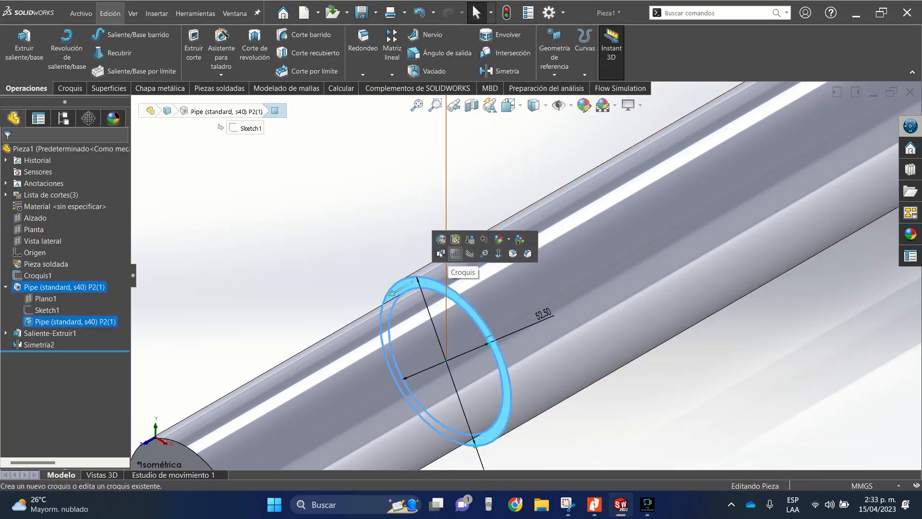
{"action": "left_click", "coordinate": [70, 88]}
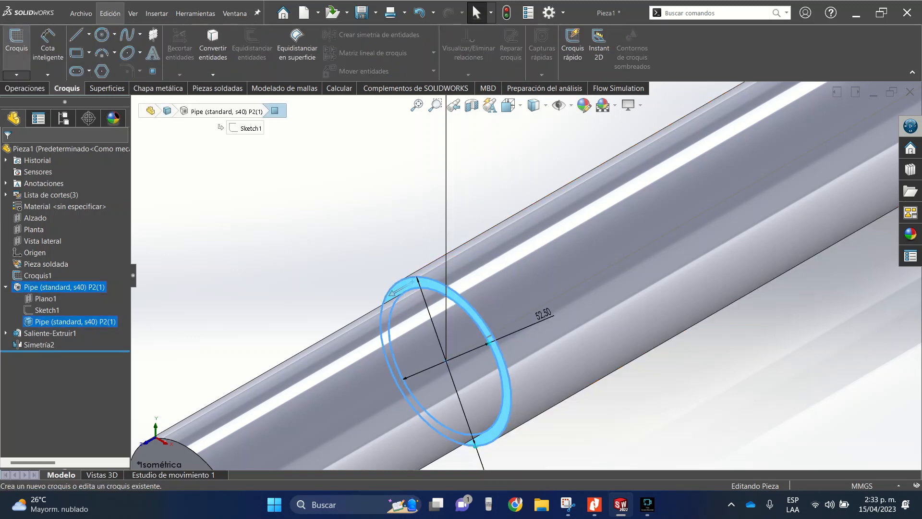
{"action": "left_click", "coordinate": [17, 44]}
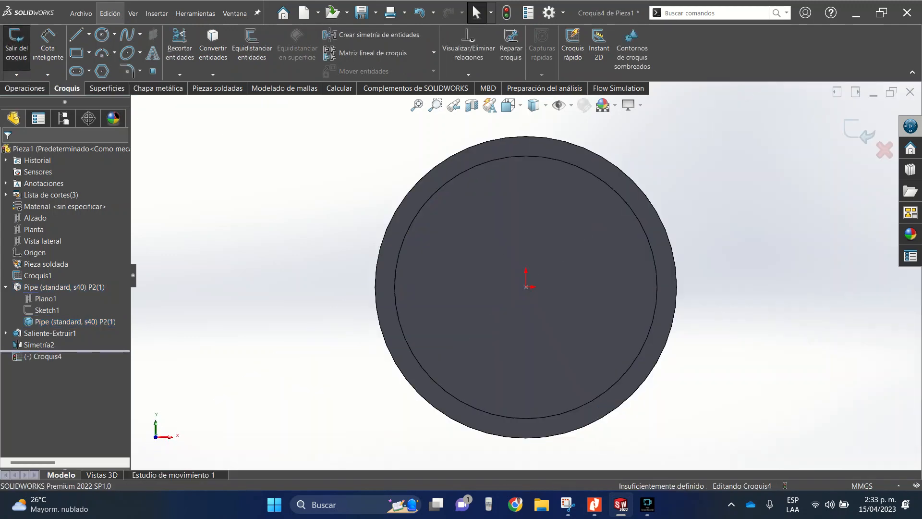
{"action": "left_click", "coordinate": [405, 194]}
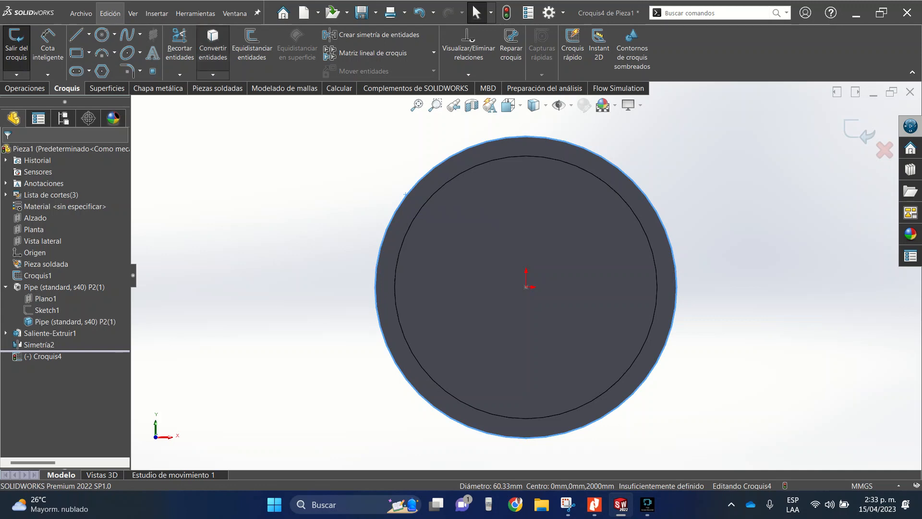
{"action": "left_click", "coordinate": [212, 43]}
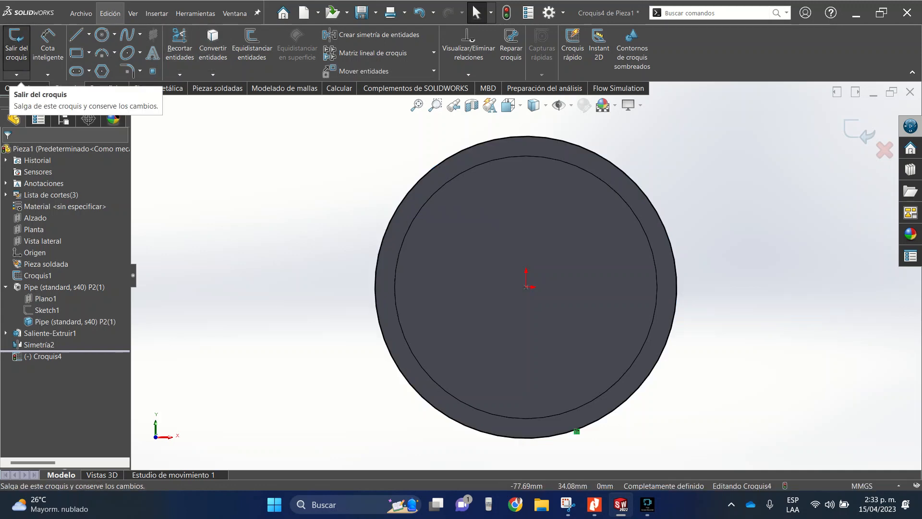
- Sketch a circle about 117 mm in diameter around the pipe, centred on the origin
{"action": "left_click", "coordinate": [102, 34]}
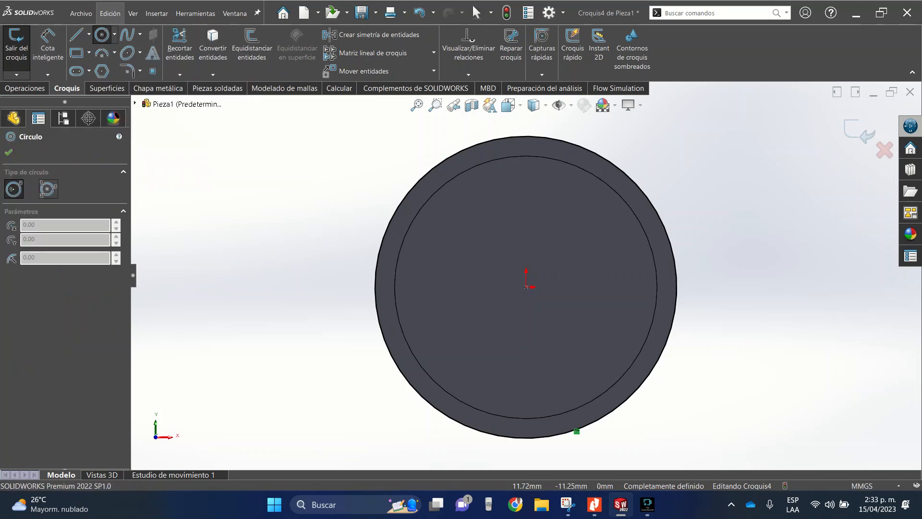
{"action": "key", "text": "Escape"}
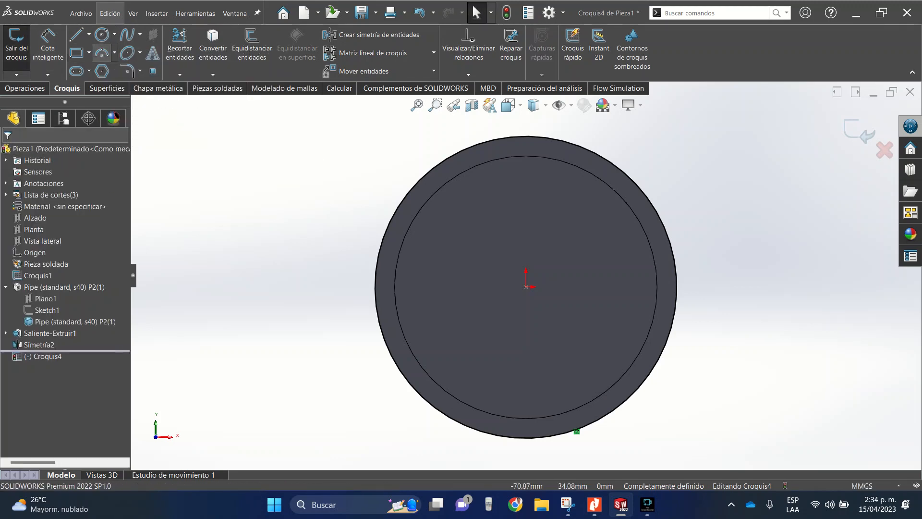
{"action": "left_click", "coordinate": [102, 34]}
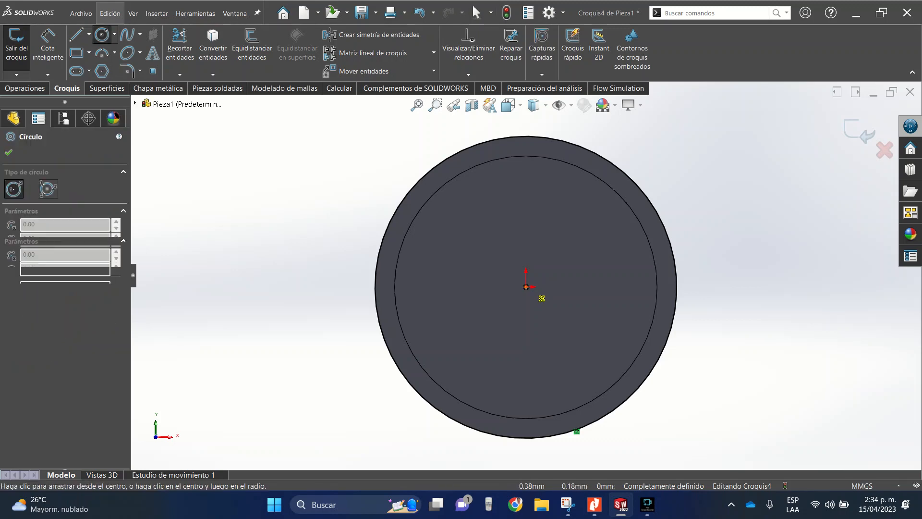
{"action": "left_click", "coordinate": [268, 146]}
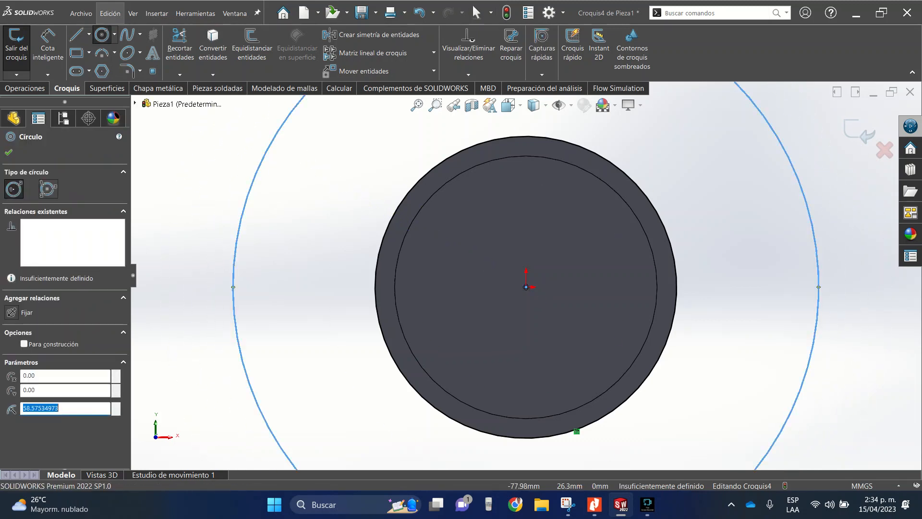
{"action": "key", "text": "Escape"}
- Dimension the larger circle around the pipe with a diameter of 250 mm
{"action": "left_click", "coordinate": [48, 46]}
{"action": "scroll", "coordinate": [421, 213], "scroll_direction": "up", "scroll_amount": 10}
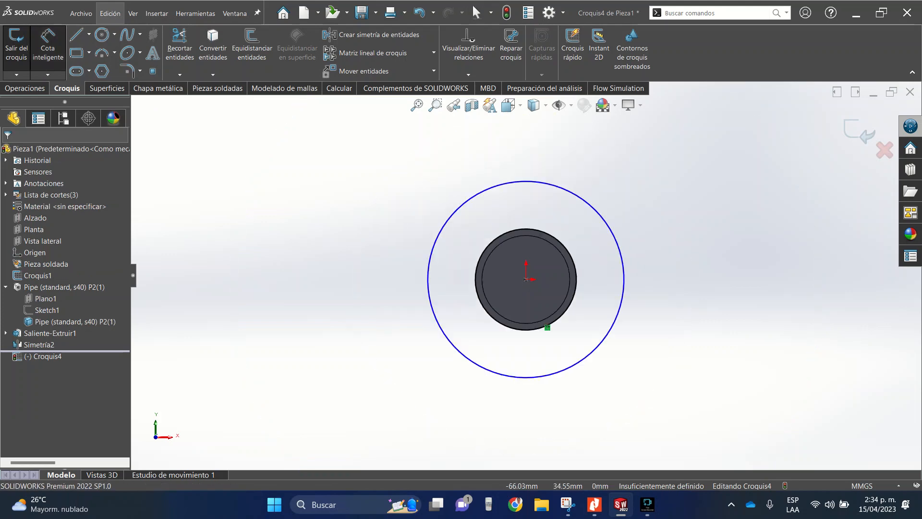
{"action": "scroll", "coordinate": [591, 249], "scroll_direction": "down", "scroll_amount": 3}
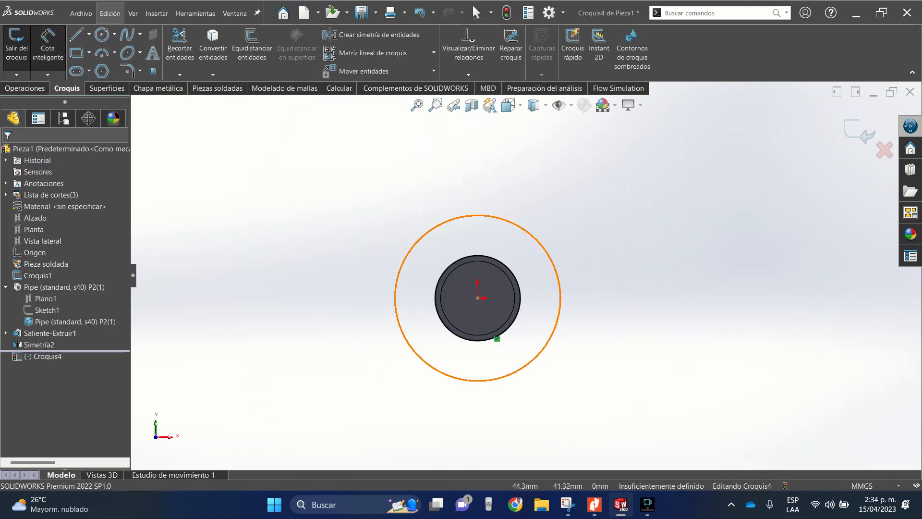
{"action": "left_click", "coordinate": [554, 266]}
{"action": "left_click", "coordinate": [667, 232]}
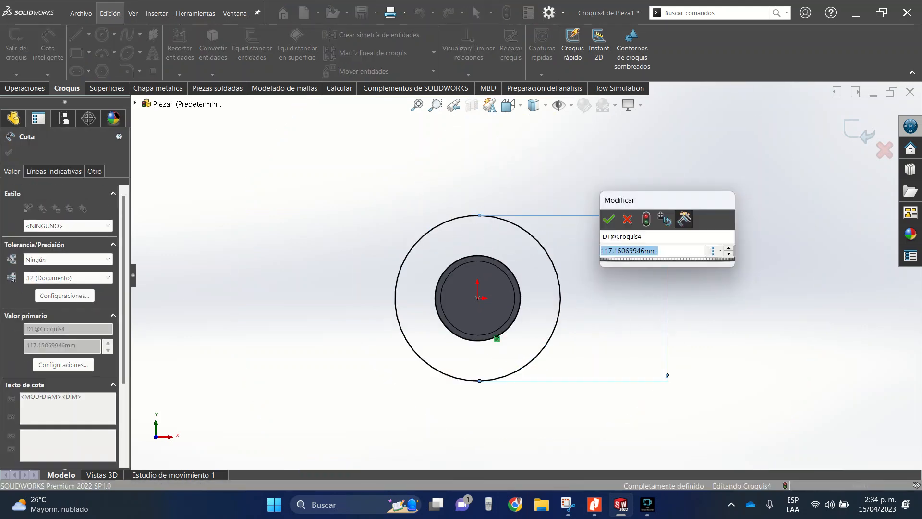
{"action": "type", "text": "250"}
{"action": "key", "text": "Return"}
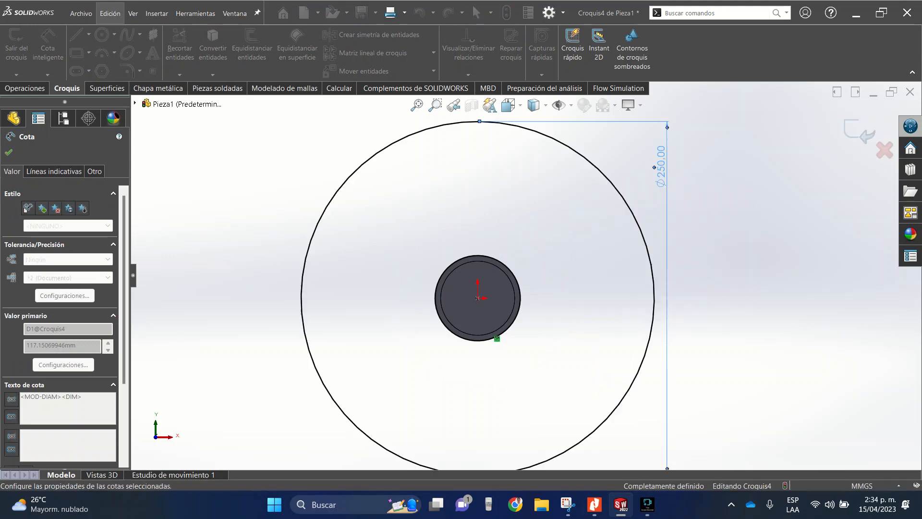
{"action": "key", "text": "Escape"}
{"action": "key", "text": "f"}
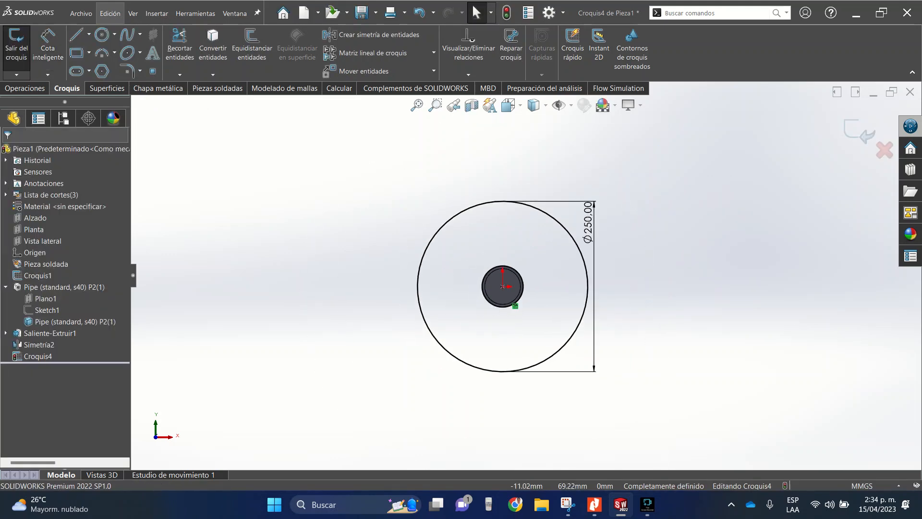
- Try to create a helix (Hélice y espiral) from the sketch containing both circles
{"action": "key", "text": "ctrl+7"}
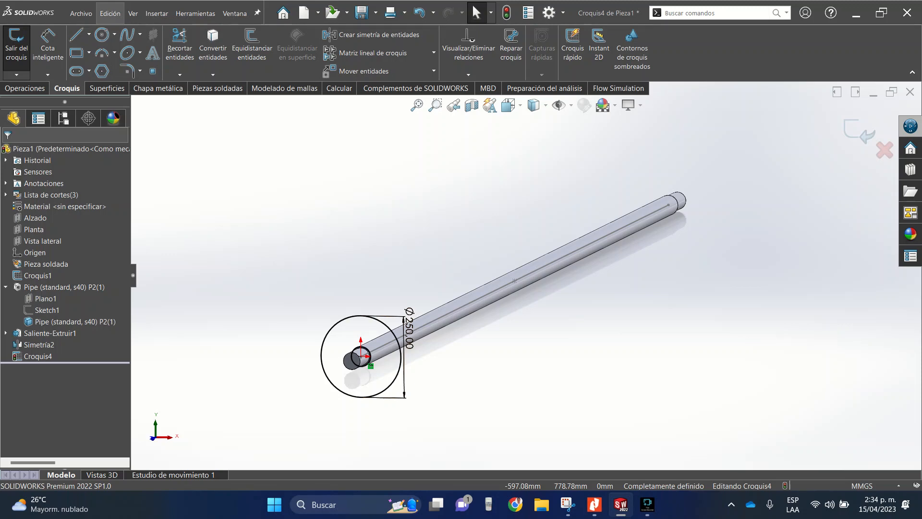
{"action": "left_click", "coordinate": [25, 88]}
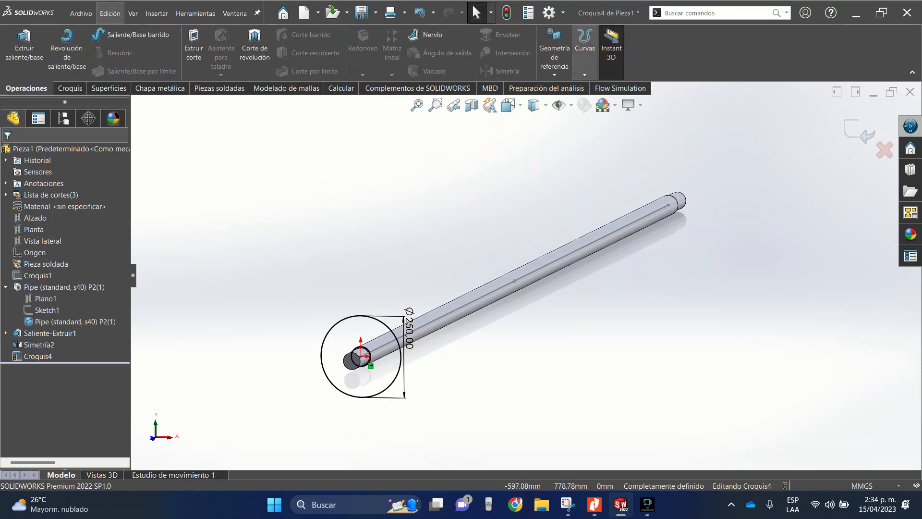
{"action": "left_click", "coordinate": [585, 74]}
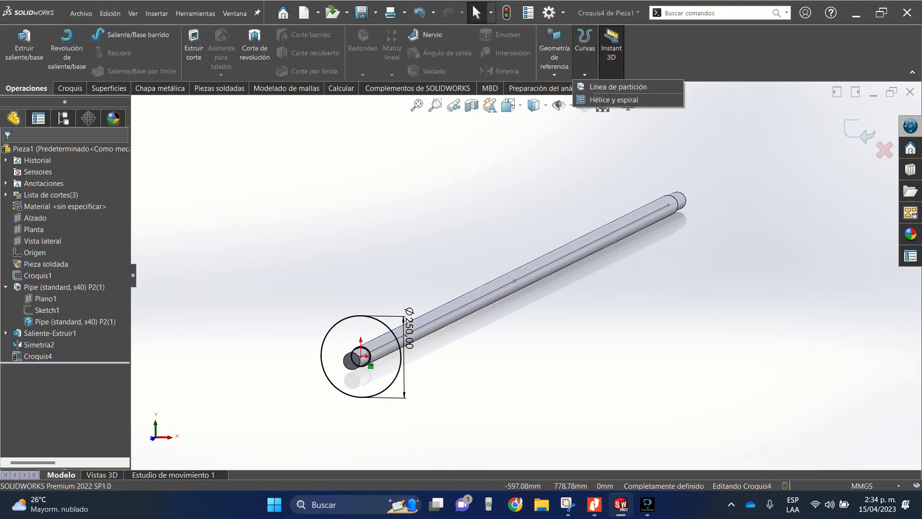
{"action": "left_click", "coordinate": [614, 99]}
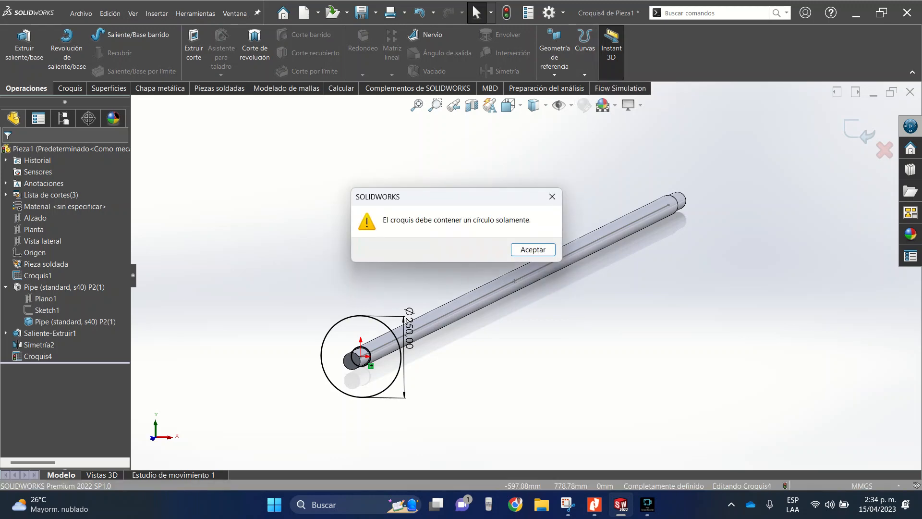
{"action": "left_click", "coordinate": [533, 250]}
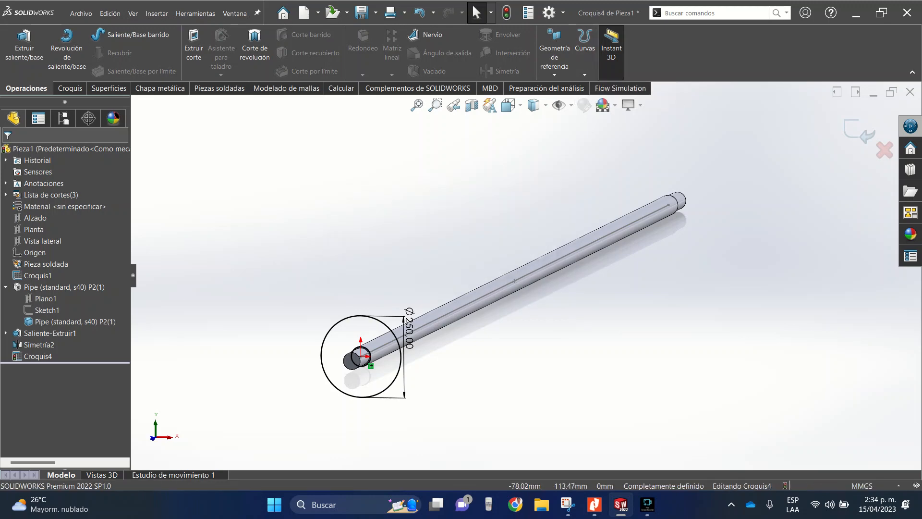
- Delete the 250 mm circle from the sketch on the pipe's end face
{"action": "left_click", "coordinate": [336, 323]}
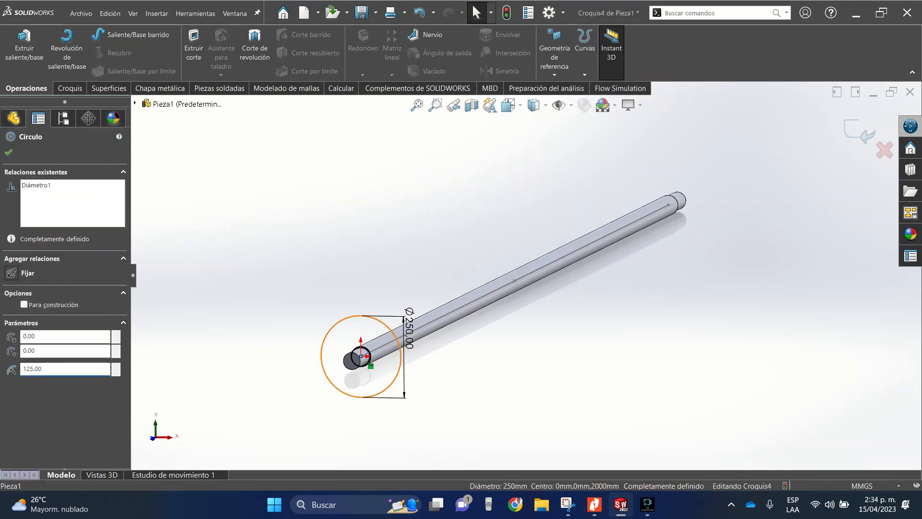
{"action": "key", "text": "Delete"}
{"action": "left_click", "coordinate": [400, 250]}
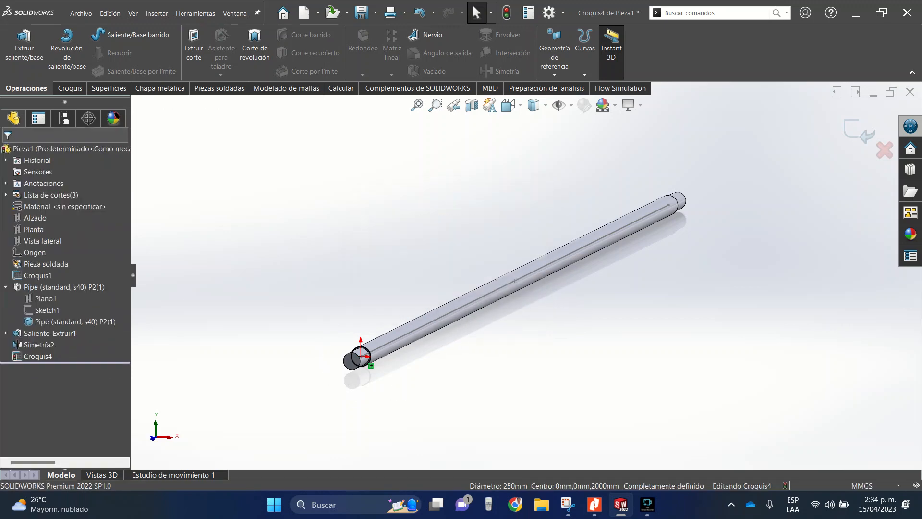
- Start a helix (Hélice y espiral) from the converted pipe-edge circle and reverse its direction to run along the pipe
{"action": "scroll", "coordinate": [367, 370], "scroll_direction": "down", "scroll_amount": 4}
{"action": "left_click", "coordinate": [585, 58]}
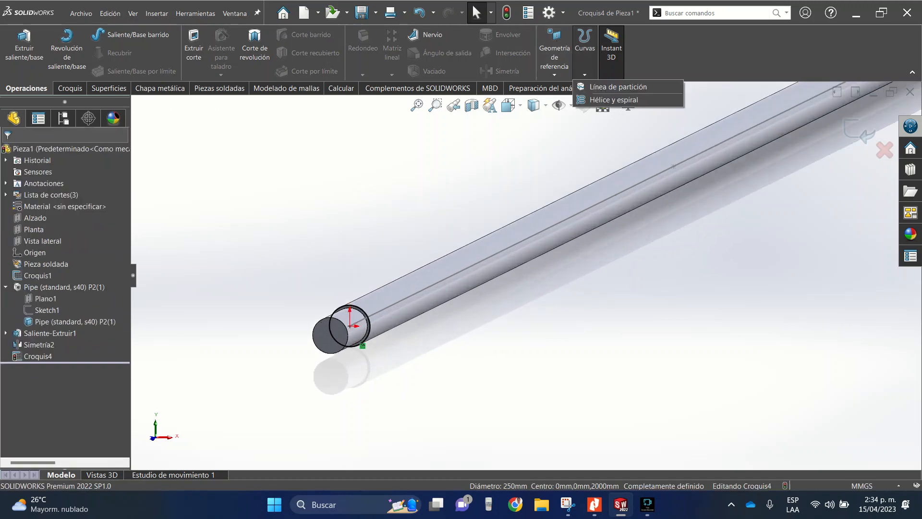
{"action": "left_click", "coordinate": [613, 100]}
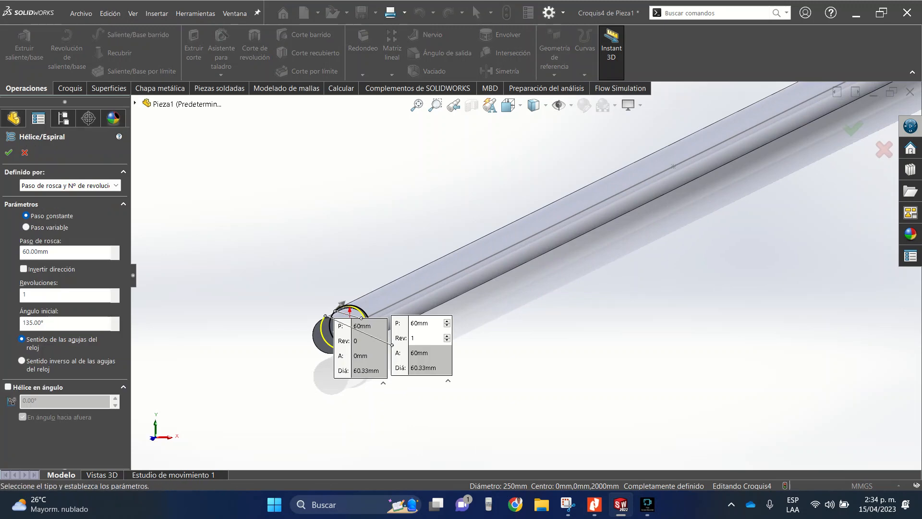
{"action": "scroll", "coordinate": [332, 314], "scroll_direction": "down", "scroll_amount": 3}
{"action": "middle_click_drag", "start_coordinate": [332, 315], "coordinate": [254, 334]}
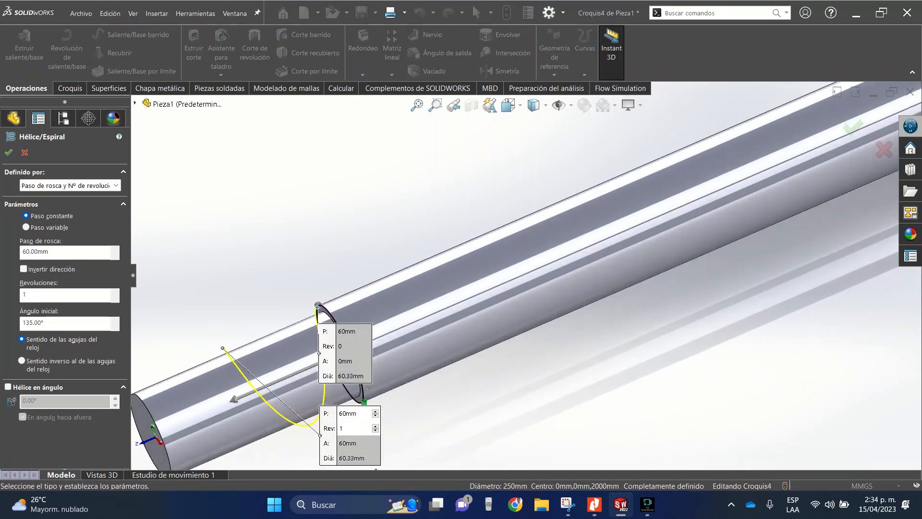
{"action": "scroll", "coordinate": [255, 334], "scroll_direction": "up", "scroll_amount": 3}
{"action": "scroll", "coordinate": [430, 328], "scroll_direction": "down", "scroll_amount": 2}
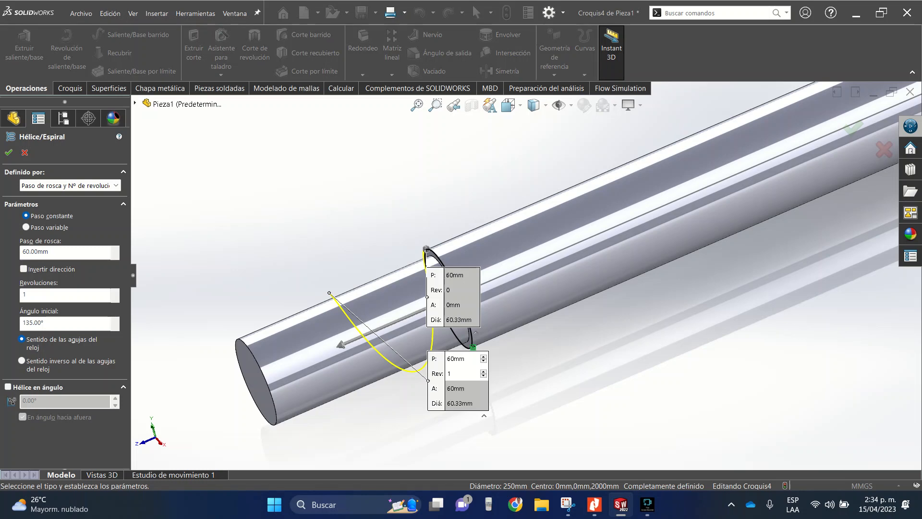
{"action": "left_click", "coordinate": [23, 269]}
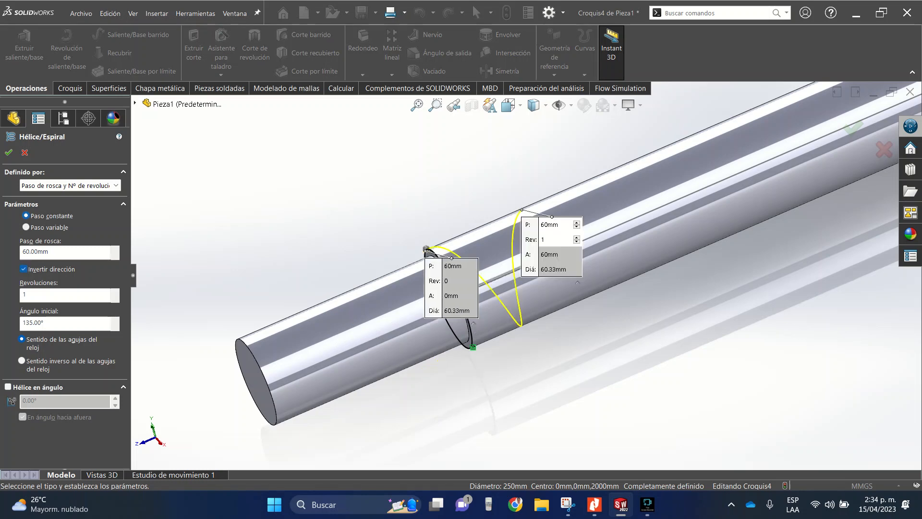
- Define the helix by height and number of revolutions (Altura y Nº de revoluciones) and set its height to 200 mm
{"action": "left_click", "coordinate": [70, 185]}
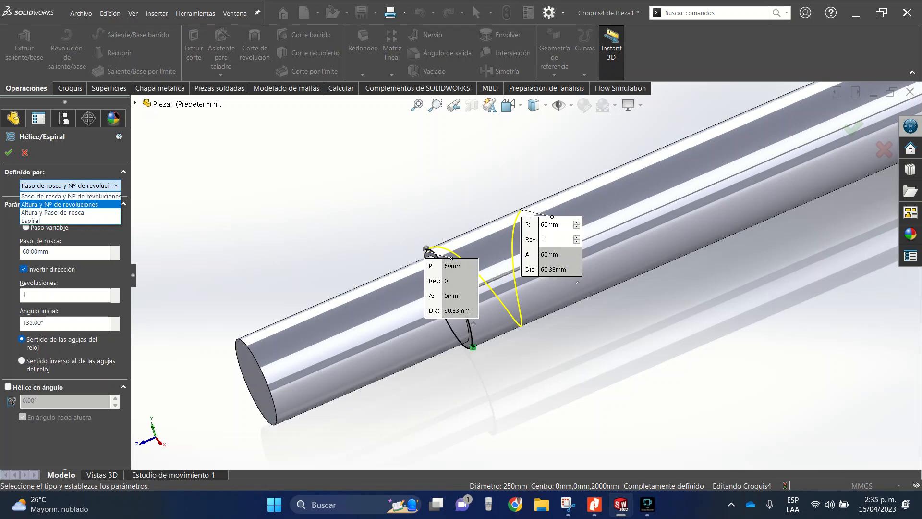
{"action": "key", "text": "Return"}
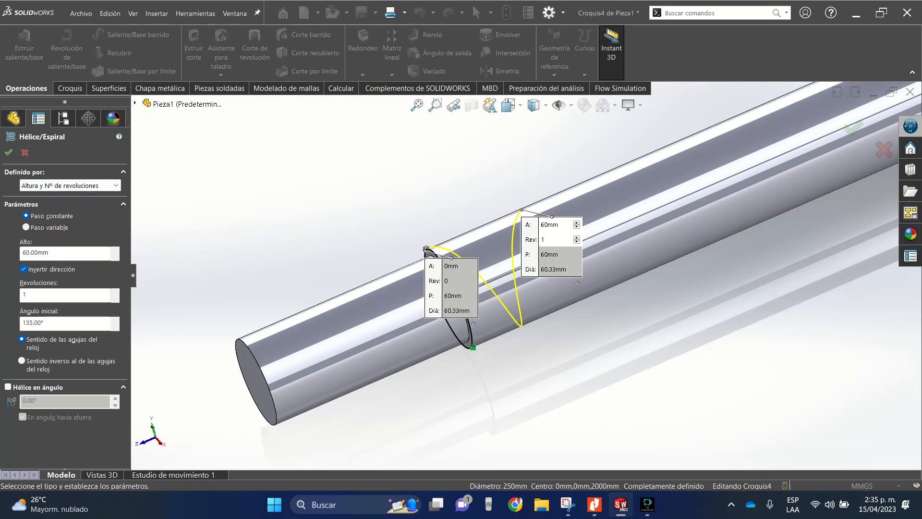
{"action": "left_click_drag", "start_coordinate": [50, 252], "coordinate": [21, 252]}
{"action": "type", "text": "200"}
{"action": "key", "text": "Return"}
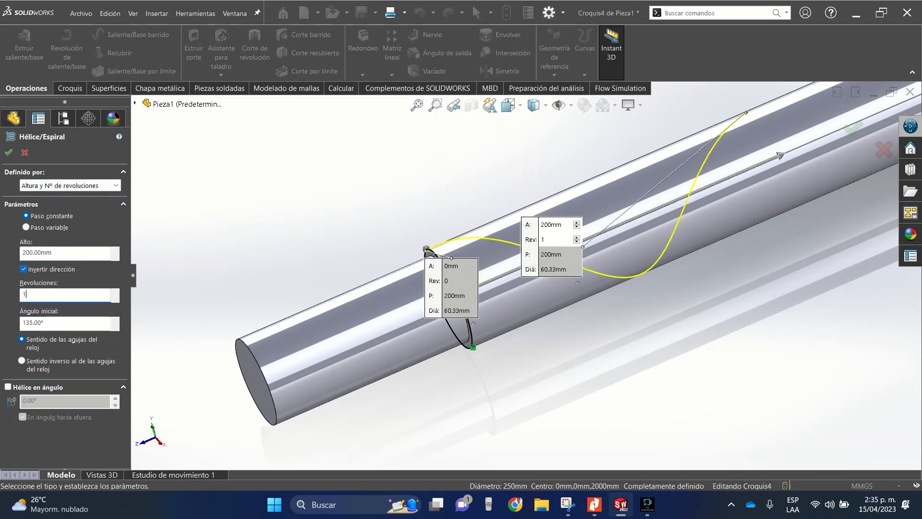
- Set the helix's number of revolutions (Revoluciones) to 1
{"action": "scroll", "coordinate": [527, 274], "scroll_direction": "down", "scroll_amount": 8}
{"action": "scroll", "coordinate": [527, 275], "scroll_direction": "down", "scroll_amount": 6}
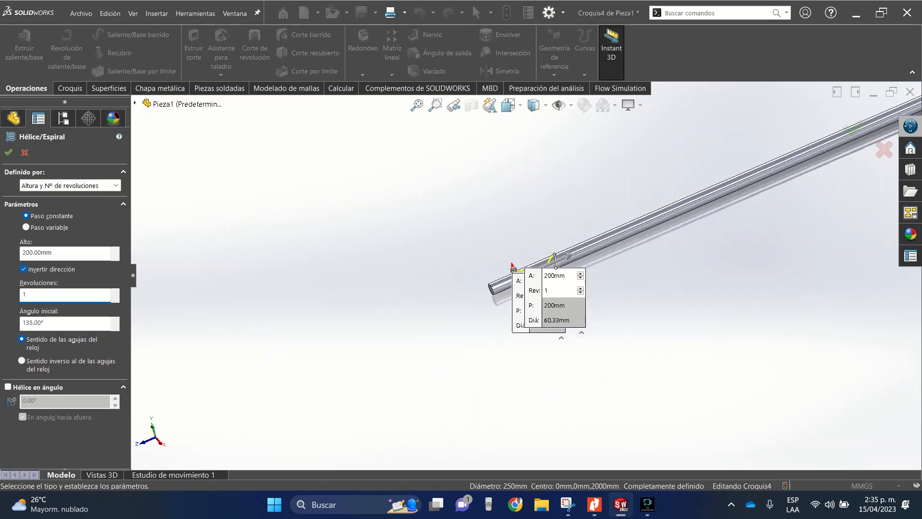
{"action": "scroll", "coordinate": [749, 191], "scroll_direction": "down", "scroll_amount": 4}
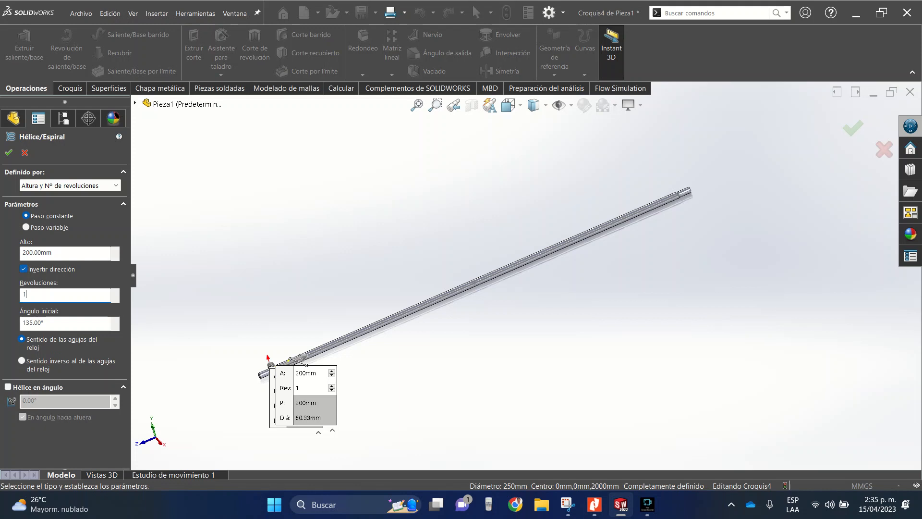
{"action": "left_click", "coordinate": [116, 292]}
{"action": "left_click", "coordinate": [116, 292]}
{"action": "left_click", "coordinate": [115, 292]}
{"action": "left_click", "coordinate": [115, 291]}
{"action": "left_click", "coordinate": [116, 292]}
{"action": "left_click", "coordinate": [115, 292]}
{"action": "left_click", "coordinate": [115, 292]}
{"action": "left_click", "coordinate": [115, 300]}
{"action": "left_click", "coordinate": [116, 299]}
{"action": "left_click", "coordinate": [116, 299]}
{"action": "left_click", "coordinate": [115, 300]}
{"action": "double_click", "coordinate": [29, 294]}
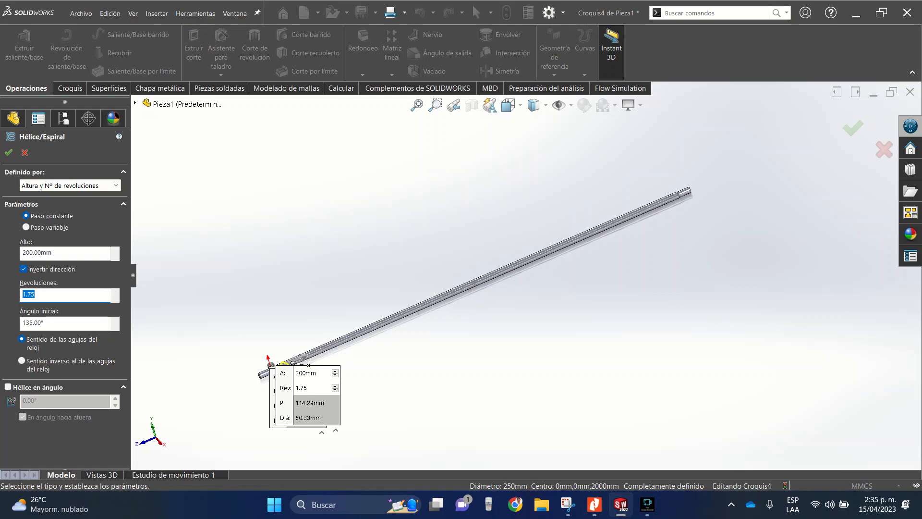
{"action": "type", "text": "1"}
{"action": "key", "text": "Tab"}
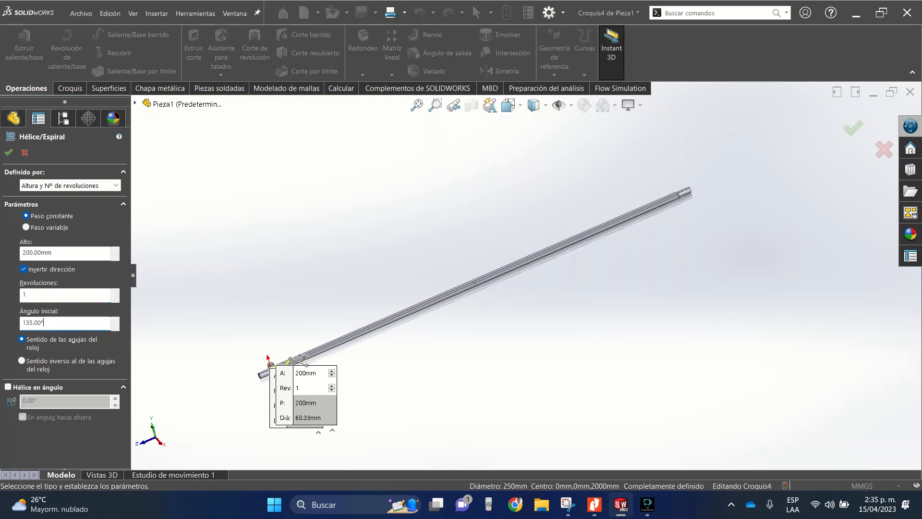
- Try a start angle (Ángulo inicial) of 0° for the helix, viewing the pipe from the front
{"action": "double_click", "coordinate": [34, 323]}
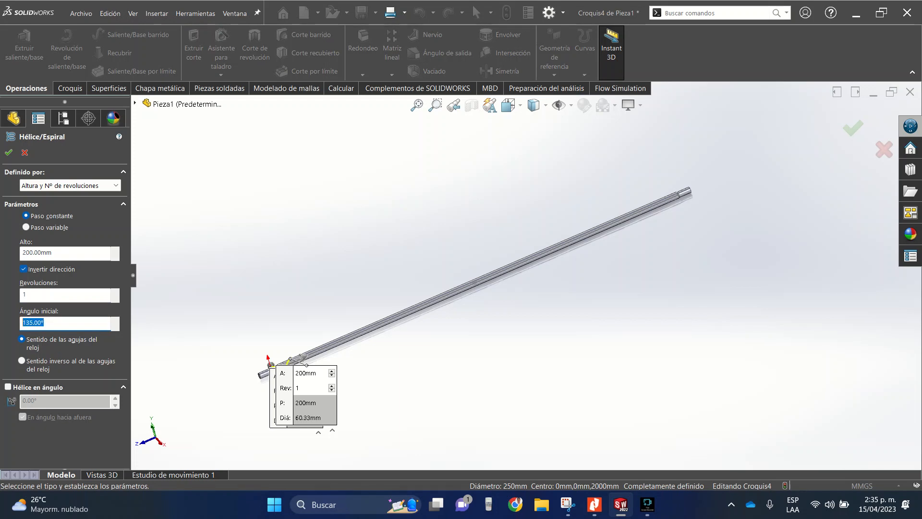
{"action": "left_click", "coordinate": [509, 104]}
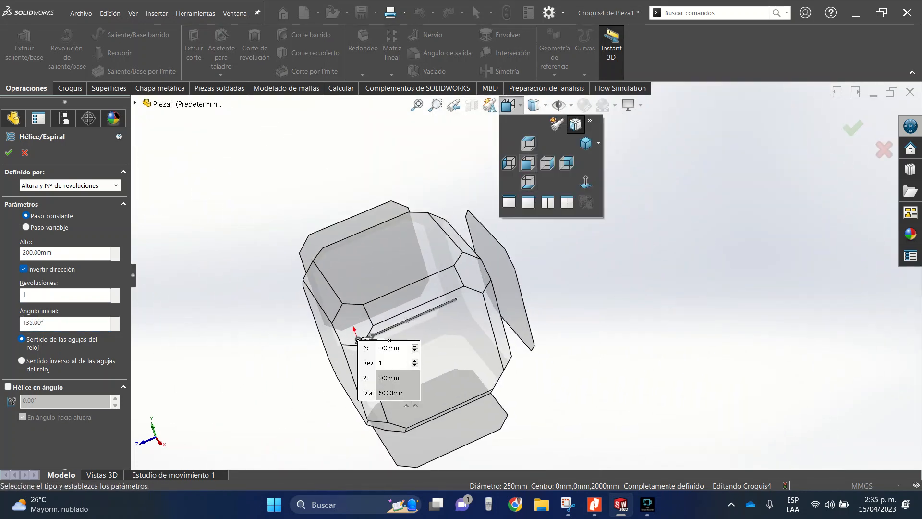
{"action": "left_click", "coordinate": [528, 163]}
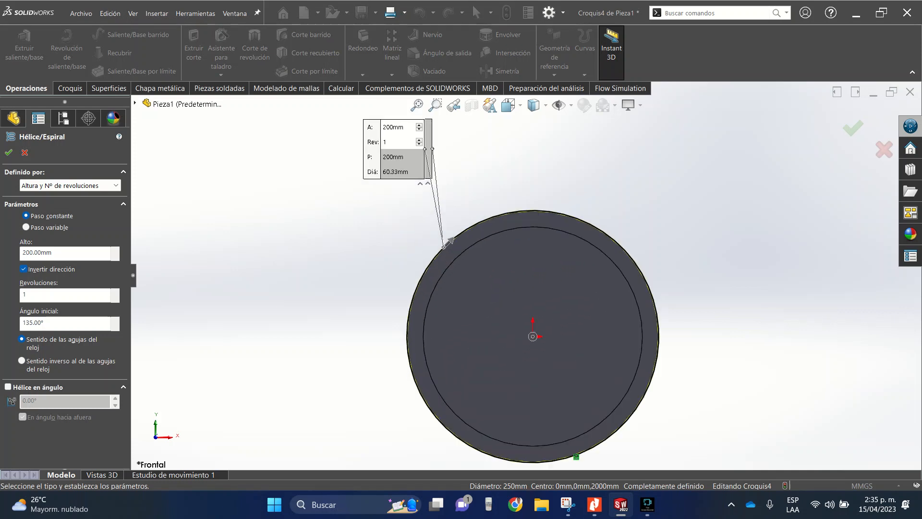
{"action": "scroll", "coordinate": [424, 308], "scroll_direction": "down", "scroll_amount": 1}
{"action": "double_click", "coordinate": [42, 322]}
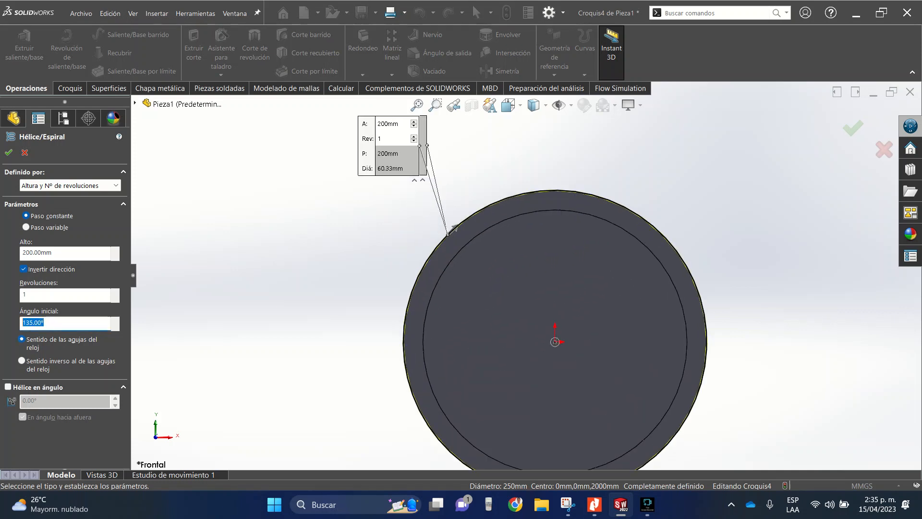
{"action": "type", "text": "0"}
{"action": "left_click", "coordinate": [36, 295]}
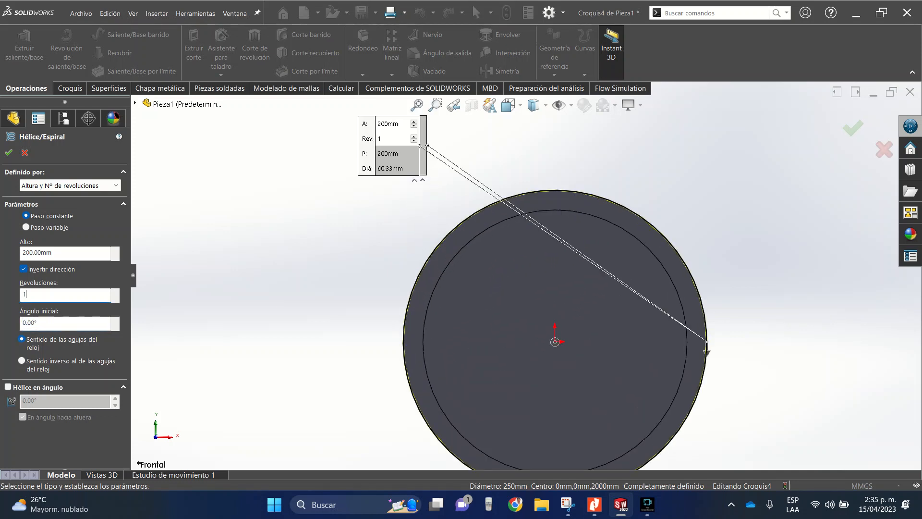
- Set the helix's start angle (Ángulo inicial) to 90° and accept the helix
{"action": "key", "text": "Tab"}
{"action": "type", "text": "90"}
{"action": "left_click", "coordinate": [36, 294]}
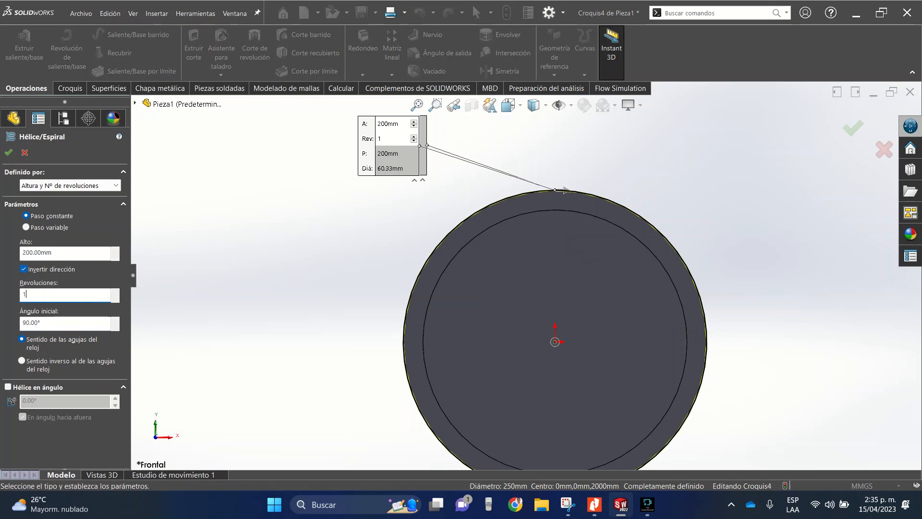
{"action": "left_click", "coordinate": [9, 152]}
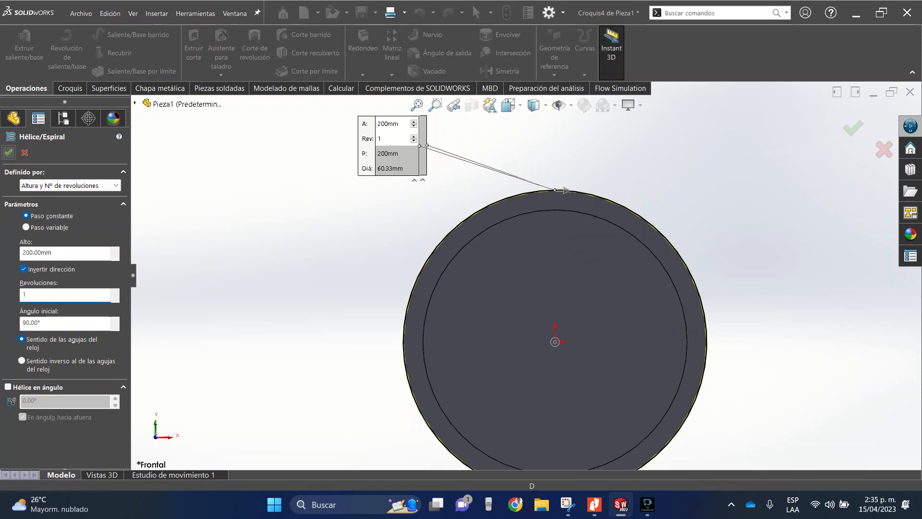
{"action": "left_click", "coordinate": [647, 504]}
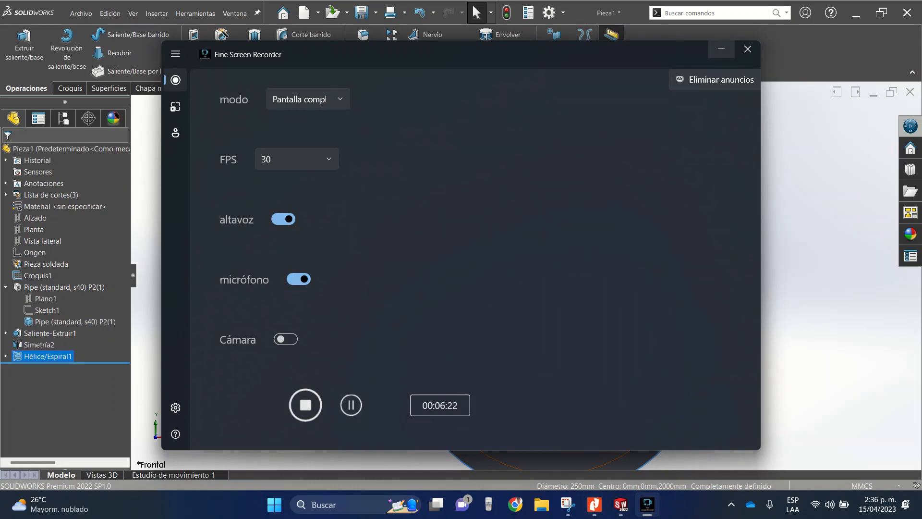
{"action": "left_click", "coordinate": [722, 48]}
- Start a sketch on the pipe's ring-shaped end face and draw a circle about 89 mm in diameter centred on the origin
{"action": "middle_click_drag", "start_coordinate": [499, 293], "coordinate": [486, 300]}
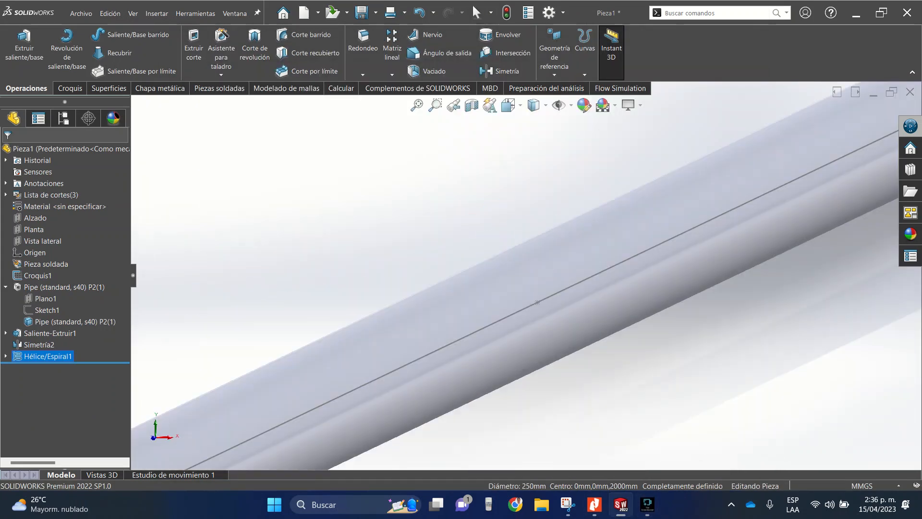
{"action": "scroll", "coordinate": [495, 301], "scroll_direction": "up", "scroll_amount": 10}
{"action": "scroll", "coordinate": [386, 346], "scroll_direction": "down", "scroll_amount": 6}
{"action": "scroll", "coordinate": [494, 323], "scroll_direction": "down", "scroll_amount": 3}
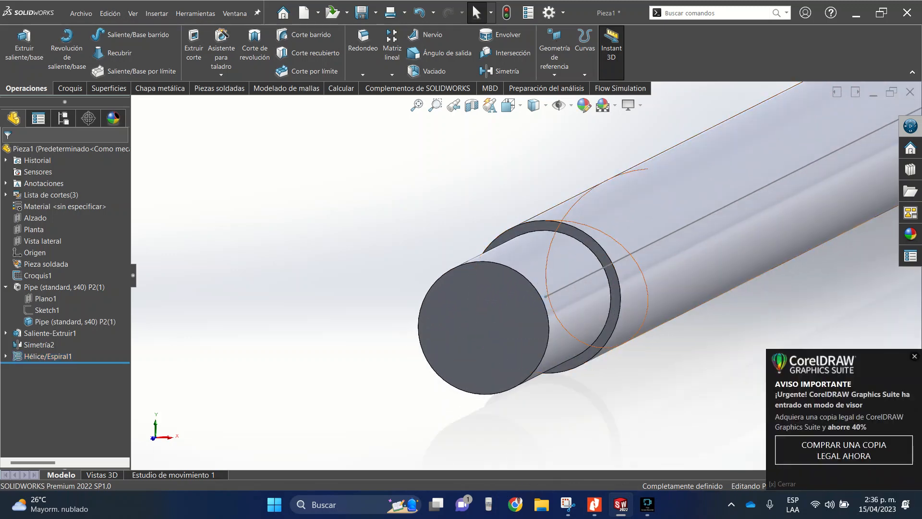
{"action": "scroll", "coordinate": [493, 251], "scroll_direction": "down", "scroll_amount": 3}
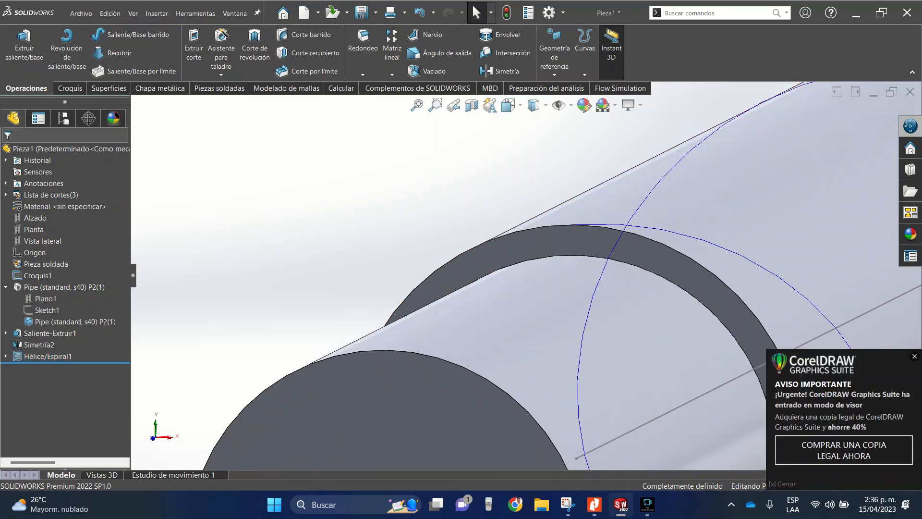
{"action": "left_click", "coordinate": [493, 251]}
{"action": "left_click", "coordinate": [540, 220]}
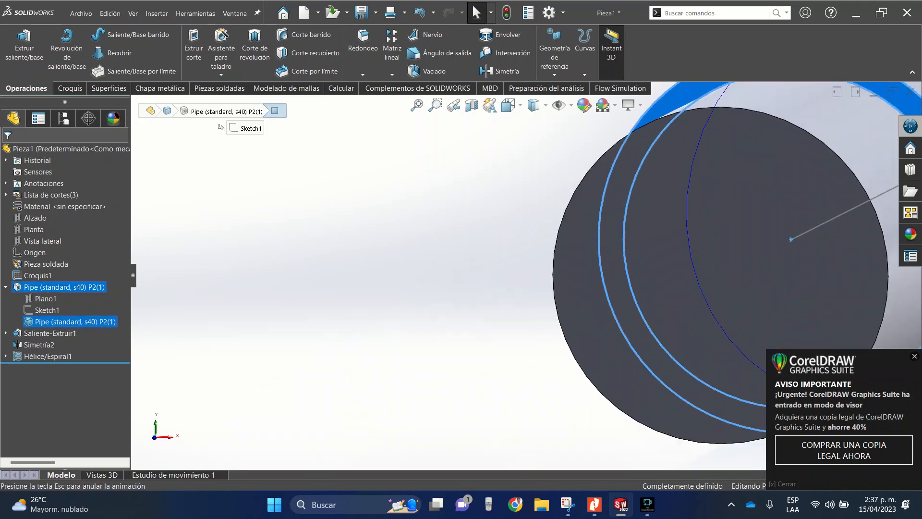
{"action": "left_click", "coordinate": [102, 34]}
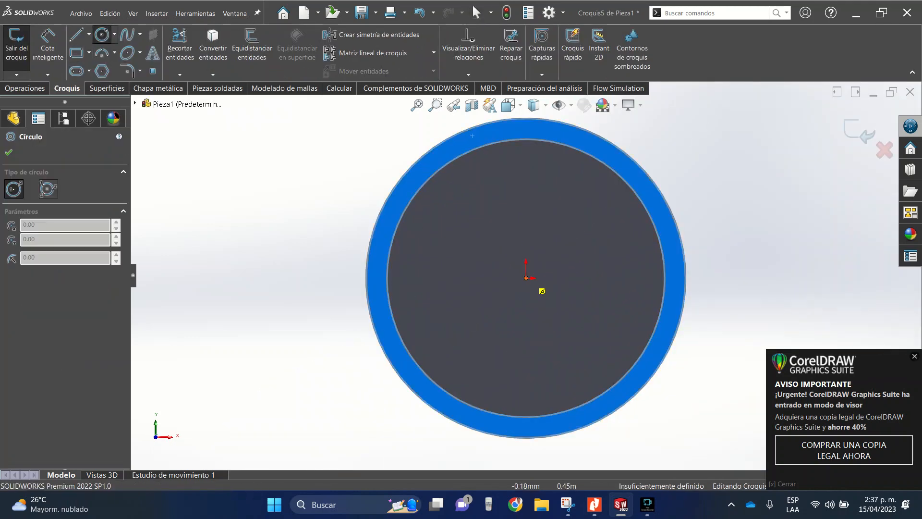
{"action": "left_click", "coordinate": [526, 277]}
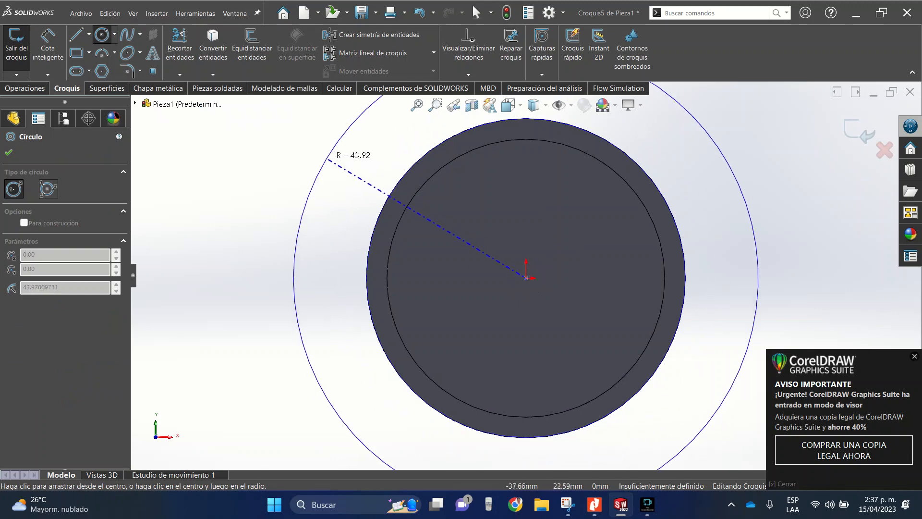
{"action": "left_click", "coordinate": [317, 173]}
- Dimension the new circle on the pipe's end face to a diameter of 250 mm
{"action": "left_click", "coordinate": [48, 44]}
{"action": "scroll", "coordinate": [537, 202], "scroll_direction": "up", "scroll_amount": 5}
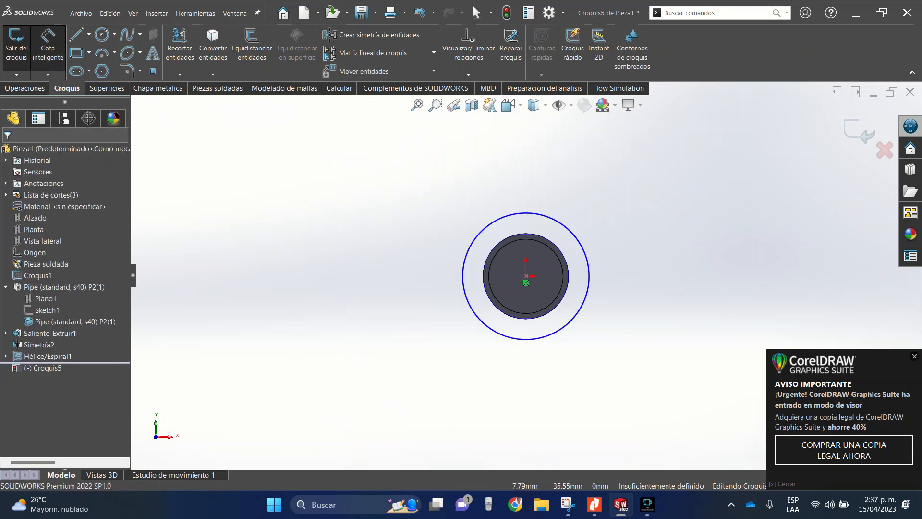
{"action": "left_click", "coordinate": [582, 244]}
{"action": "left_click", "coordinate": [656, 201]}
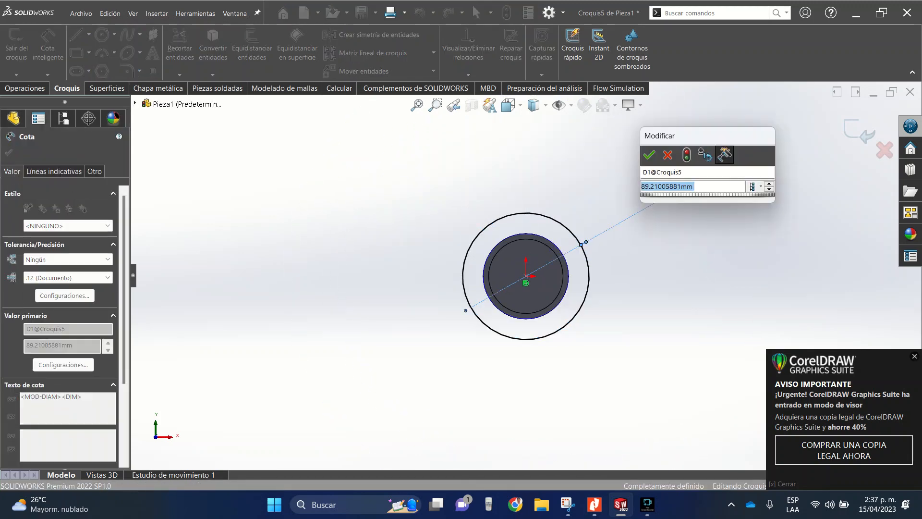
{"action": "type", "text": "250"}
{"action": "key", "text": "Return"}
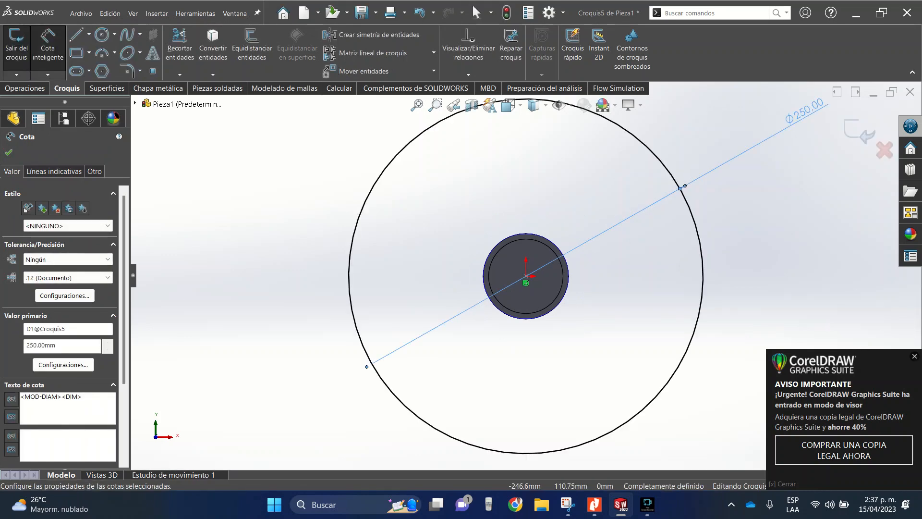
{"action": "key", "text": "Escape"}
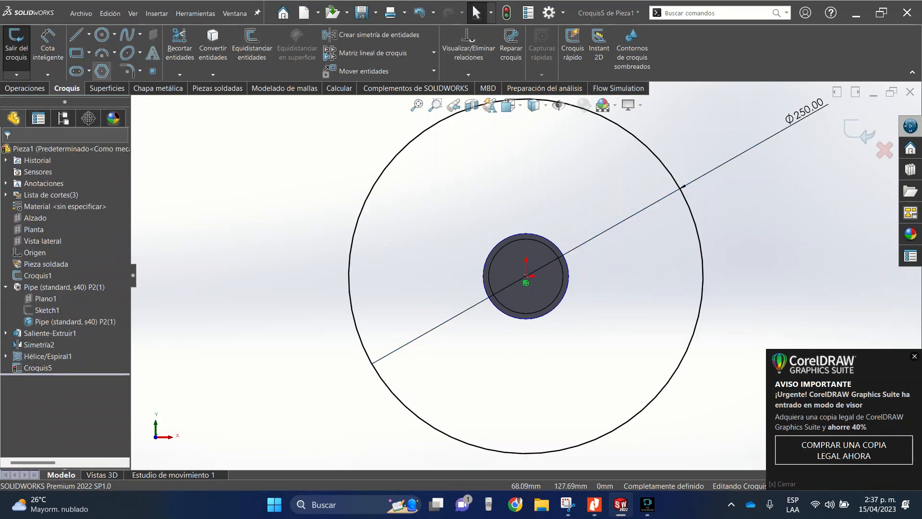
- Create a second helix (Hélice y espiral) from the 250 mm circle, with 200 mm height, 1 revolution and a 90° start angle
{"action": "left_click", "coordinate": [25, 89]}
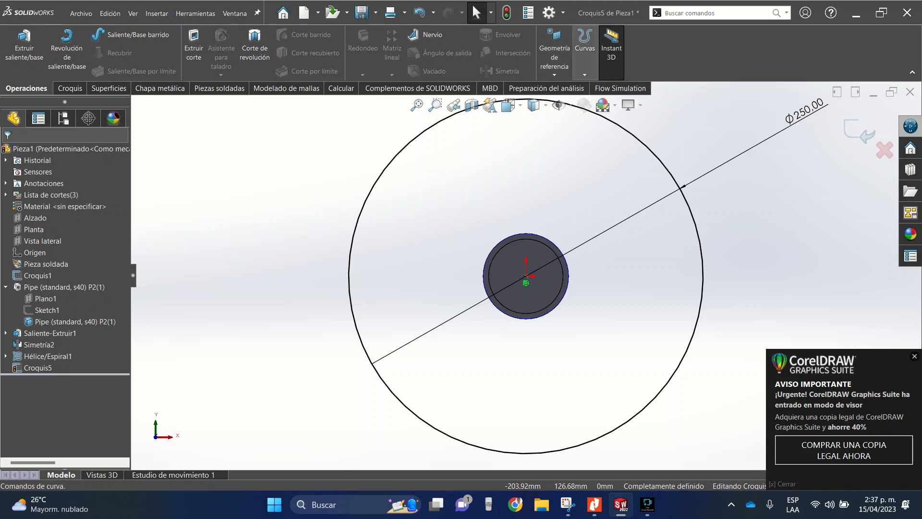
{"action": "left_click", "coordinate": [584, 53]}
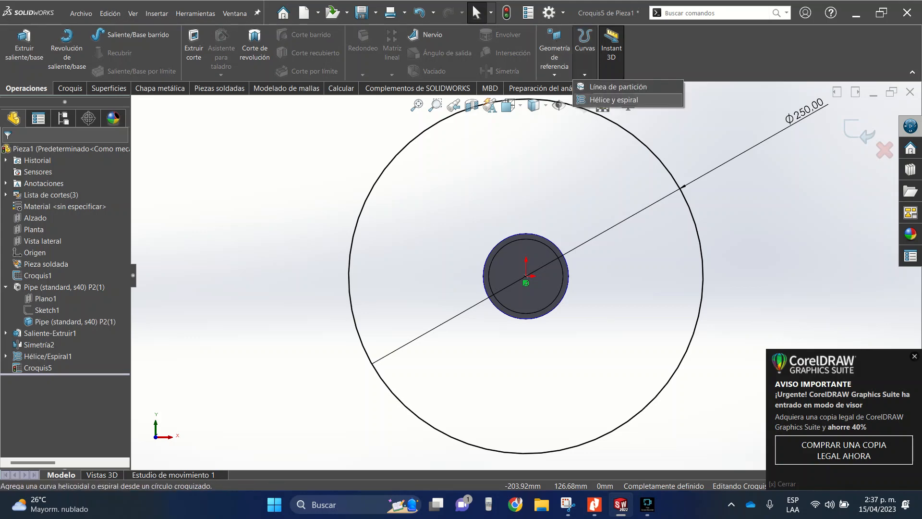
{"action": "left_click", "coordinate": [613, 100]}
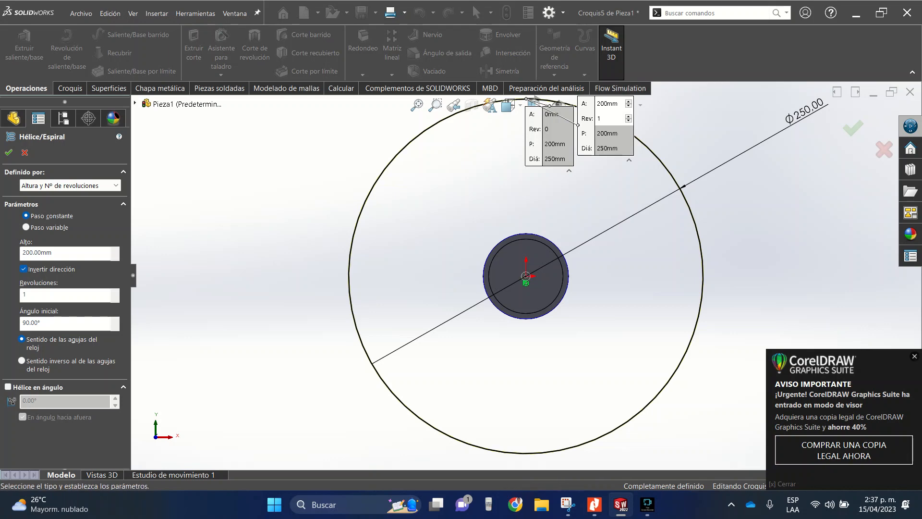
{"action": "scroll", "coordinate": [509, 220], "scroll_direction": "up", "scroll_amount": 3}
{"action": "middle_click_drag", "start_coordinate": [433, 207], "coordinate": [414, 224]}
{"action": "scroll", "coordinate": [415, 240], "scroll_direction": "up", "scroll_amount": 8}
{"action": "scroll", "coordinate": [416, 322], "scroll_direction": "down", "scroll_amount": 8}
{"action": "middle_click_drag", "start_coordinate": [419, 276], "coordinate": [392, 291]}
{"action": "scroll", "coordinate": [456, 297], "scroll_direction": "up", "scroll_amount": 7}
{"action": "scroll", "coordinate": [401, 355], "scroll_direction": "down", "scroll_amount": 5}
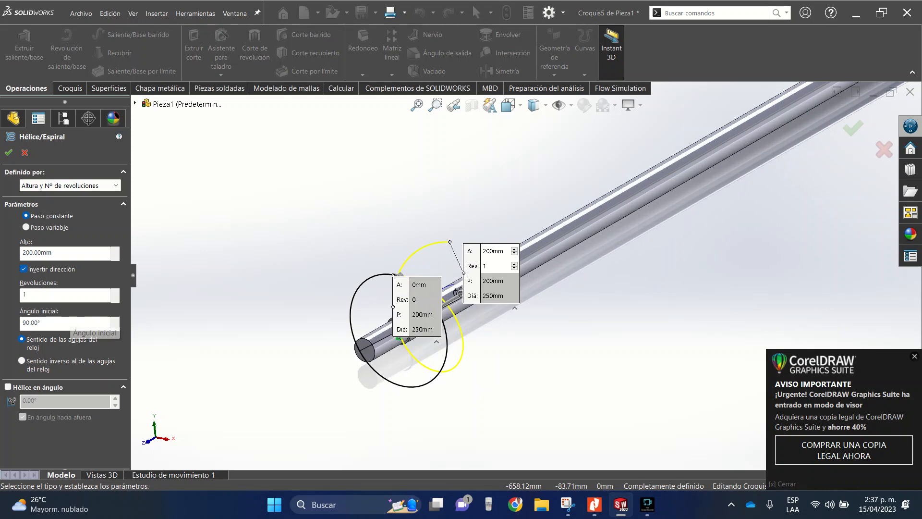
{"action": "left_click", "coordinate": [9, 152]}
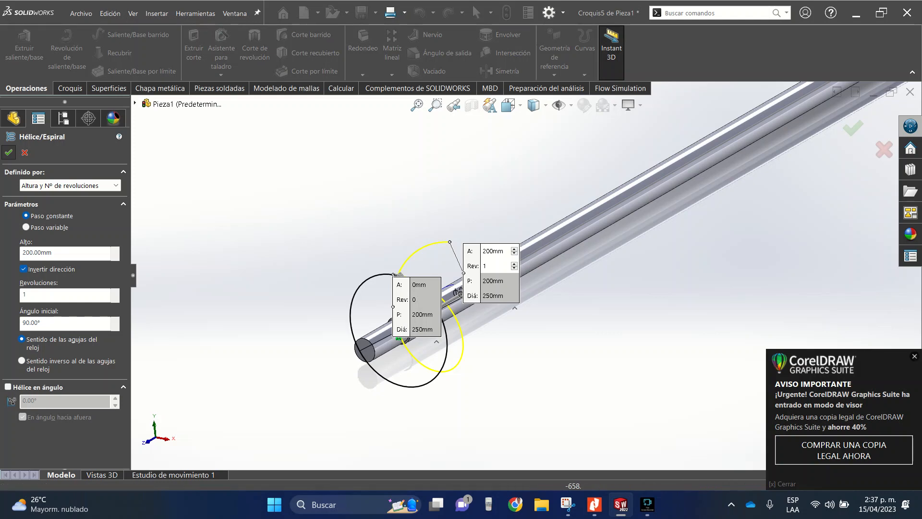
{"action": "middle_click_drag", "start_coordinate": [461, 280], "coordinate": [443, 303]}
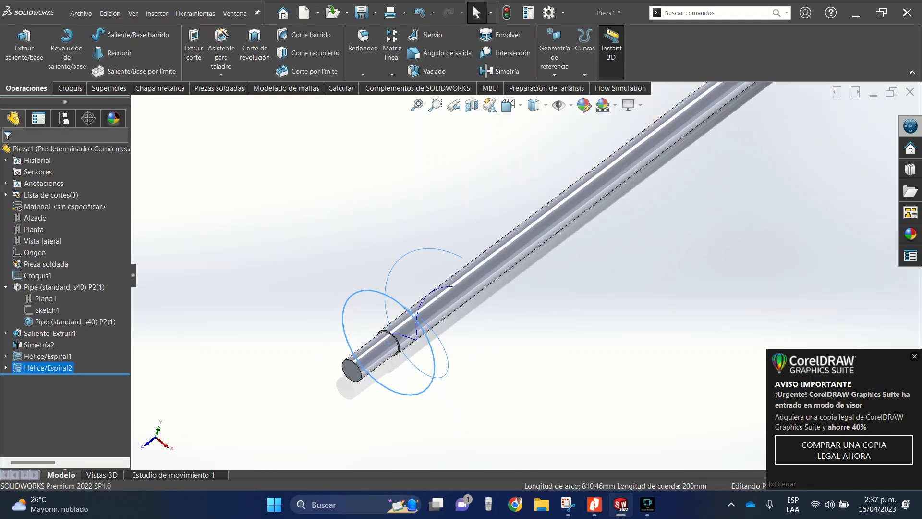
{"action": "key", "text": "Escape"}
- Create a 3D sketch (Croquis 3D) by converting the inner helix on the pipe's surface into a sketch entity, then exit the sketch
{"action": "mouse_move", "coordinate": [385, 280]}
{"action": "middle_mouse_down"}
{"action": "mouse_move", "coordinate": [383, 331]}
{"action": "mouse_move", "coordinate": [386, 284]}
{"action": "middle_mouse_up"}
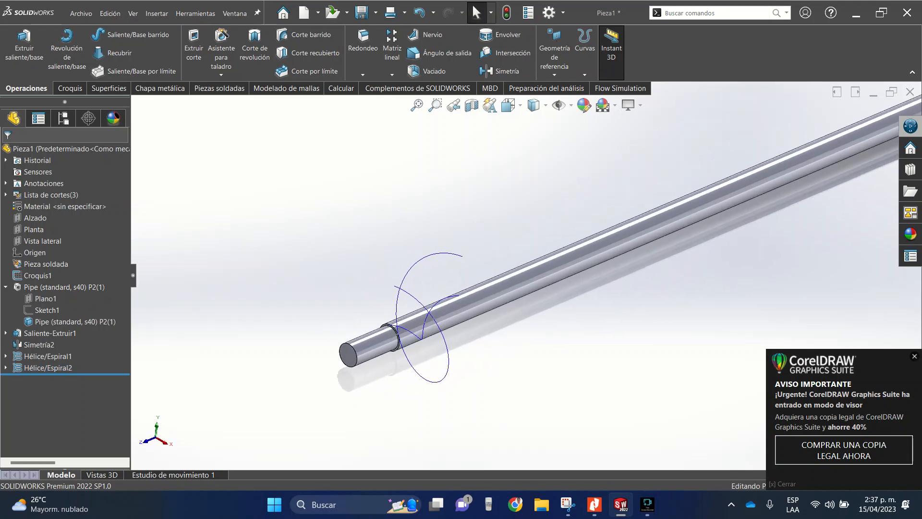
{"action": "left_click", "coordinate": [70, 89]}
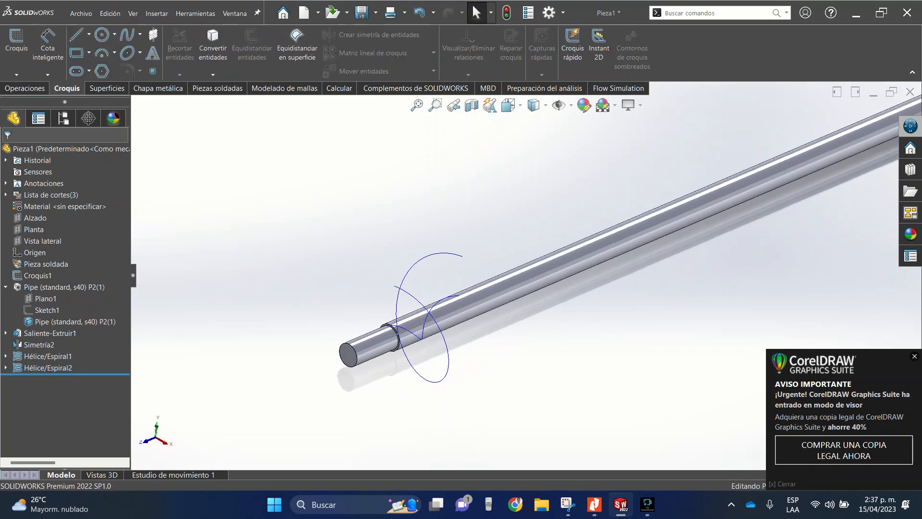
{"action": "left_click", "coordinate": [17, 74]}
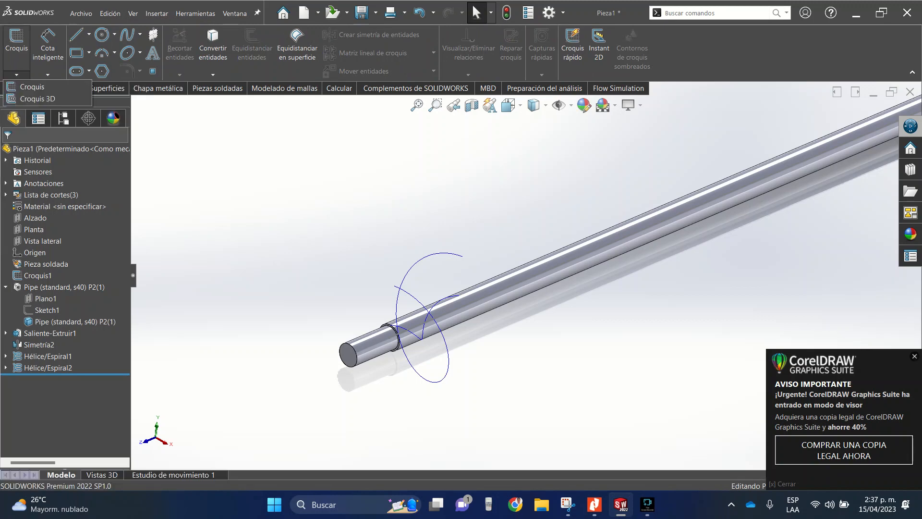
{"action": "left_click", "coordinate": [38, 99]}
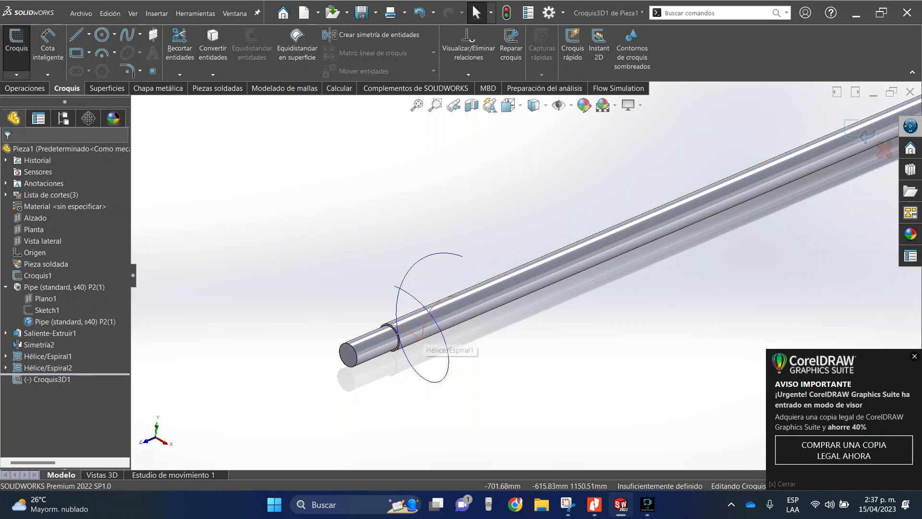
{"action": "left_click", "coordinate": [423, 340]}
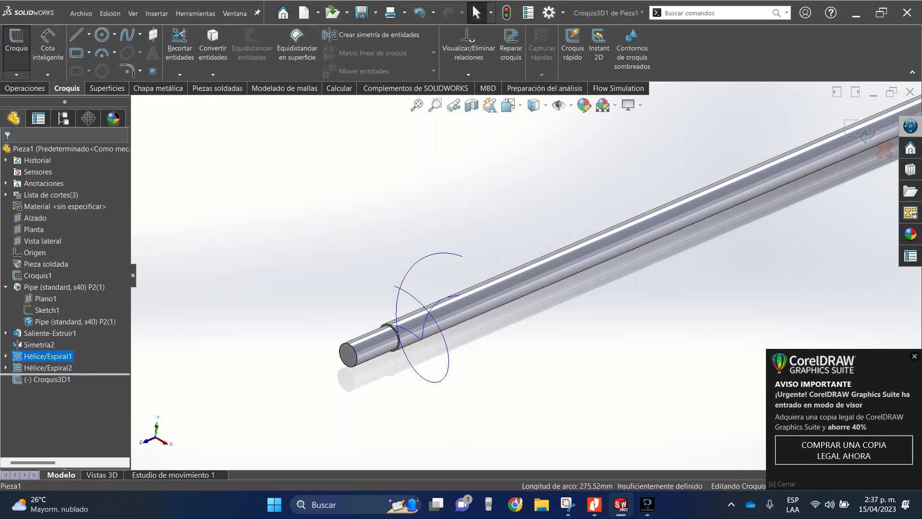
{"action": "left_click", "coordinate": [213, 43]}
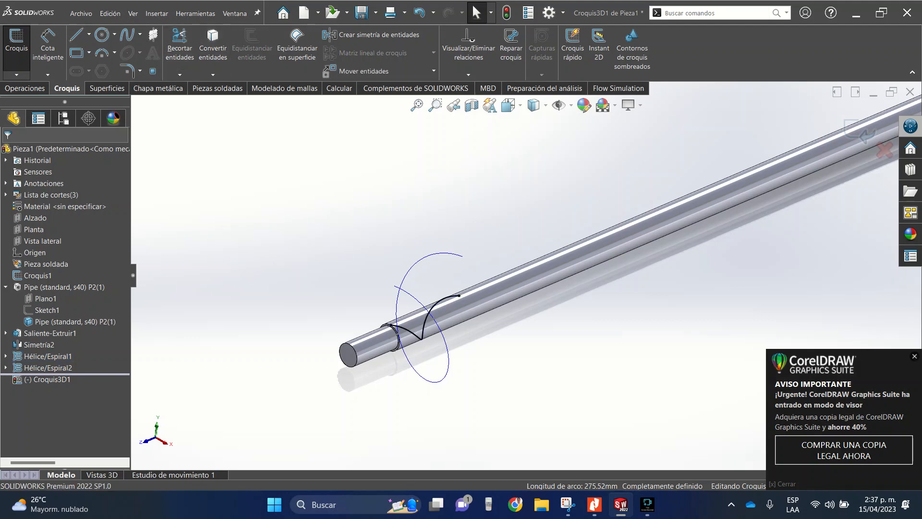
{"action": "left_click", "coordinate": [861, 132]}
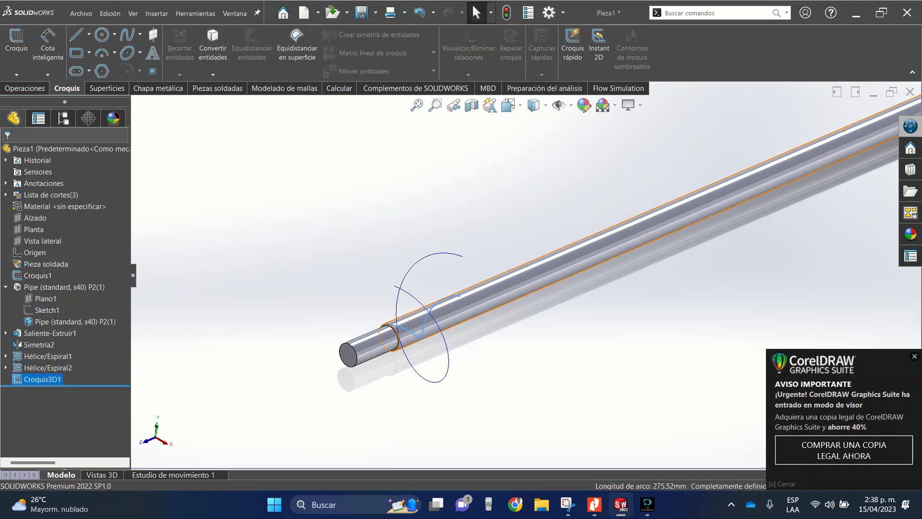
{"action": "left_click", "coordinate": [16, 75]}
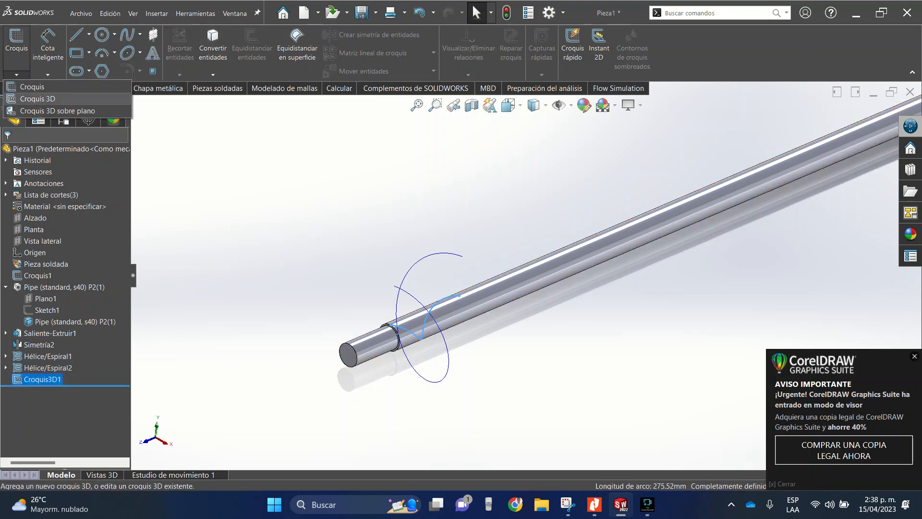
{"action": "left_click", "coordinate": [37, 98]}
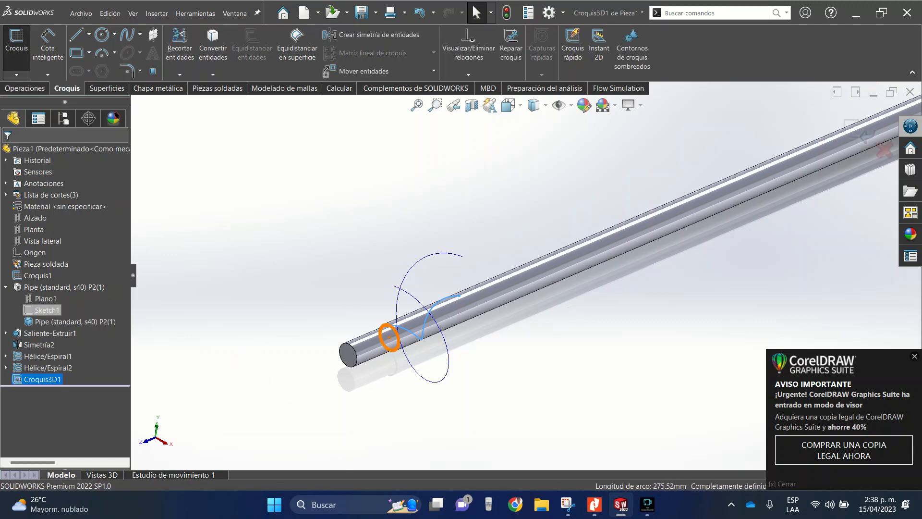
{"action": "left_click", "coordinate": [860, 133]}
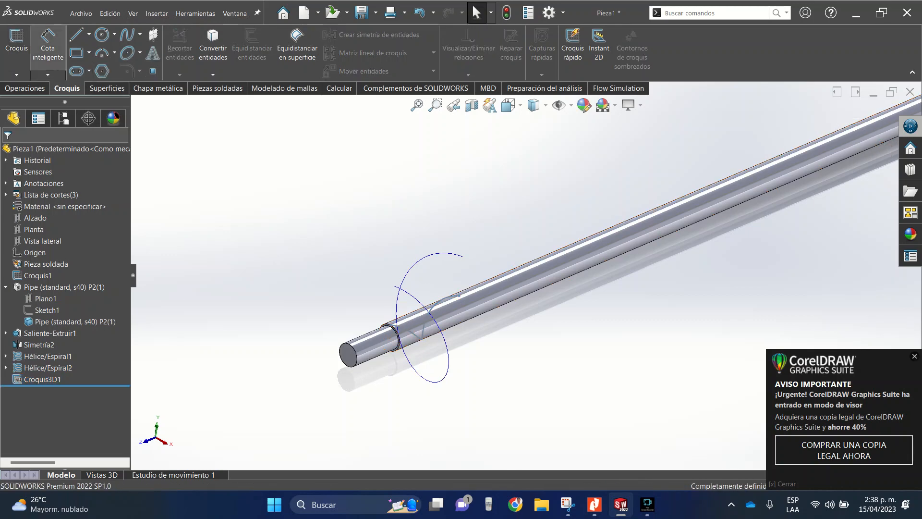
- Create a second 3D sketch (Croquis 3D) by converting the outer 250 mm helix into a sketch entity, then exit the sketch
{"action": "left_click", "coordinate": [17, 75]}
{"action": "left_click", "coordinate": [38, 98]}
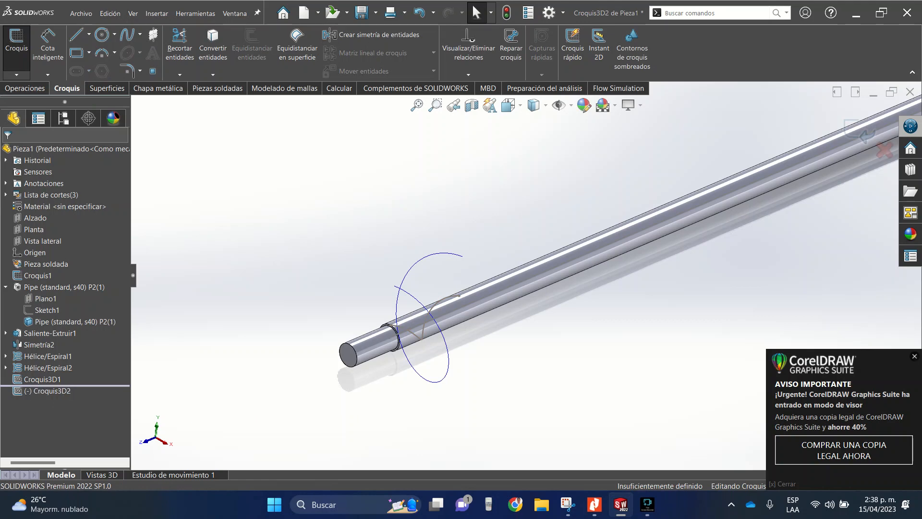
{"action": "left_click", "coordinate": [404, 353]}
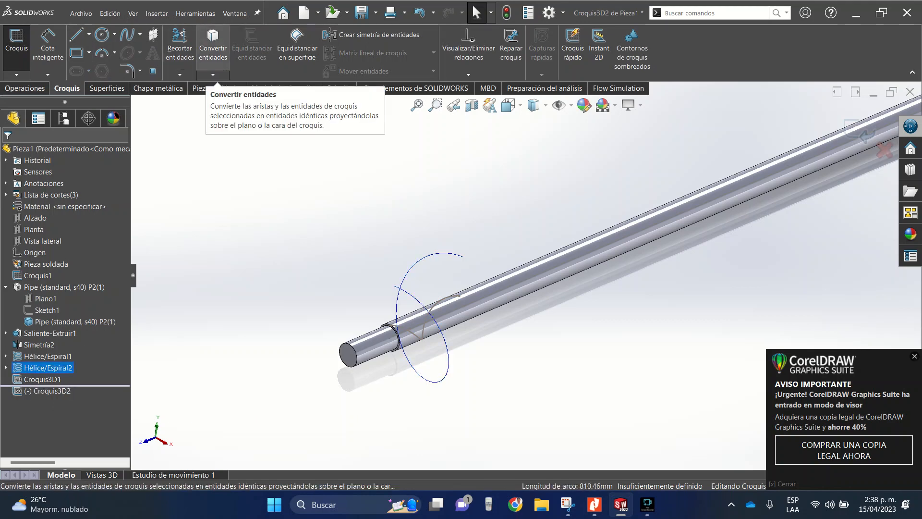
{"action": "left_click", "coordinate": [212, 41]}
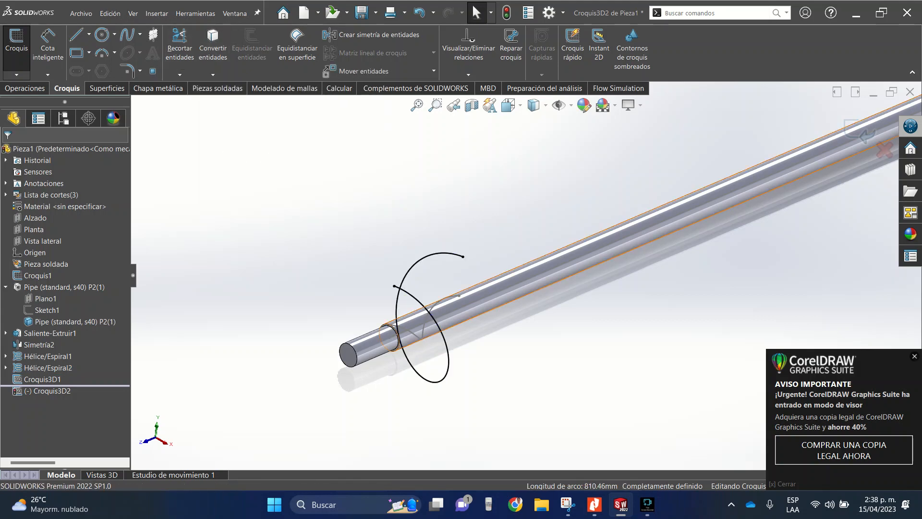
{"action": "left_click", "coordinate": [860, 132]}
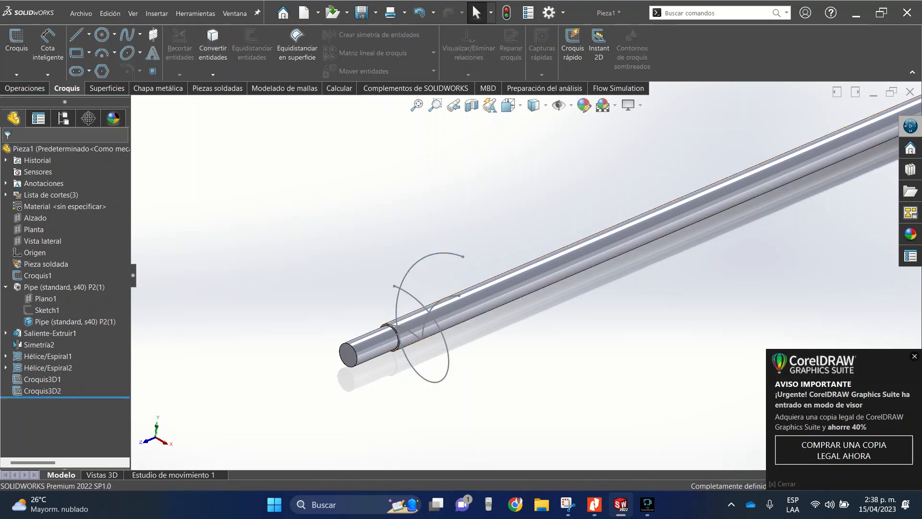
- Hide both helix features, Hélice/Espiral1 and Hélice/Espiral2, leaving the two 3D sketches shown
{"action": "middle_click_drag", "start_coordinate": [531, 288], "coordinate": [557, 289]}
{"action": "scroll", "coordinate": [558, 289], "scroll_direction": "up", "scroll_amount": 4}
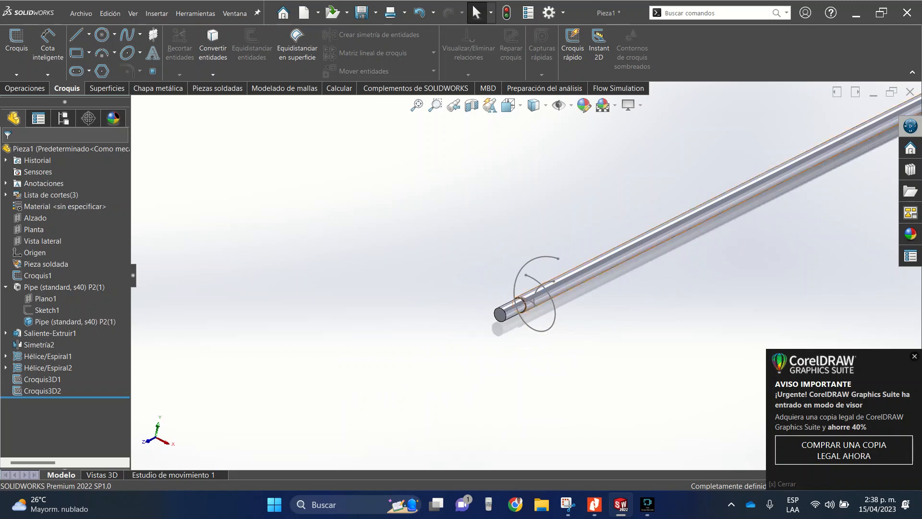
{"action": "scroll", "coordinate": [593, 296], "scroll_direction": "down", "scroll_amount": 4}
{"action": "left_click", "coordinate": [47, 357]}
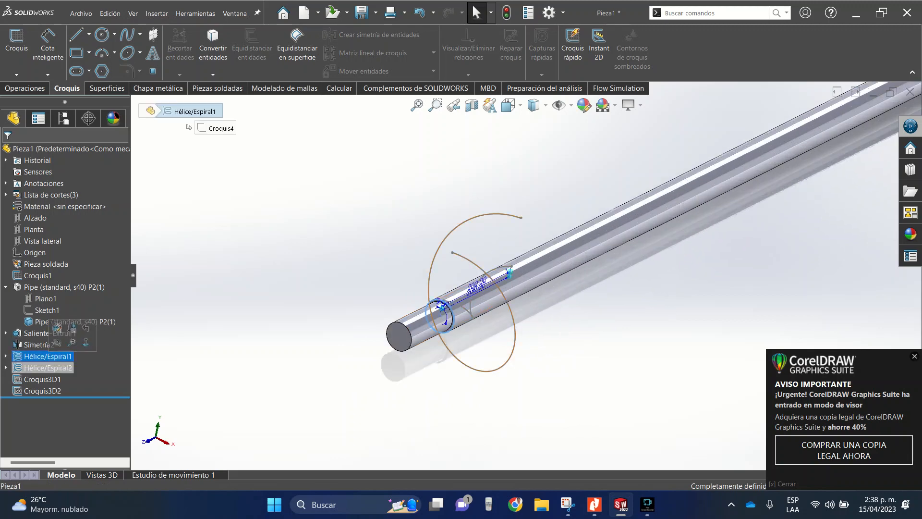
{"action": "left_click", "coordinate": [49, 368], "text": "ctrl"}
{"action": "left_click", "coordinate": [59, 350]}
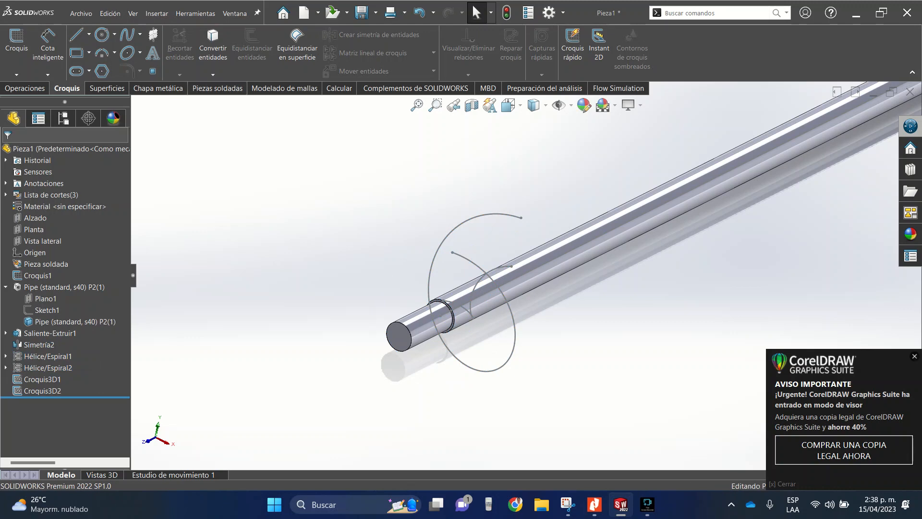
- Create a sheet-metal lofted bend (Pliegue recubierto) between Croquis3D1 and Croquis3D2, using the Formado method and 3 mm thickness
{"action": "left_click", "coordinate": [158, 88]}
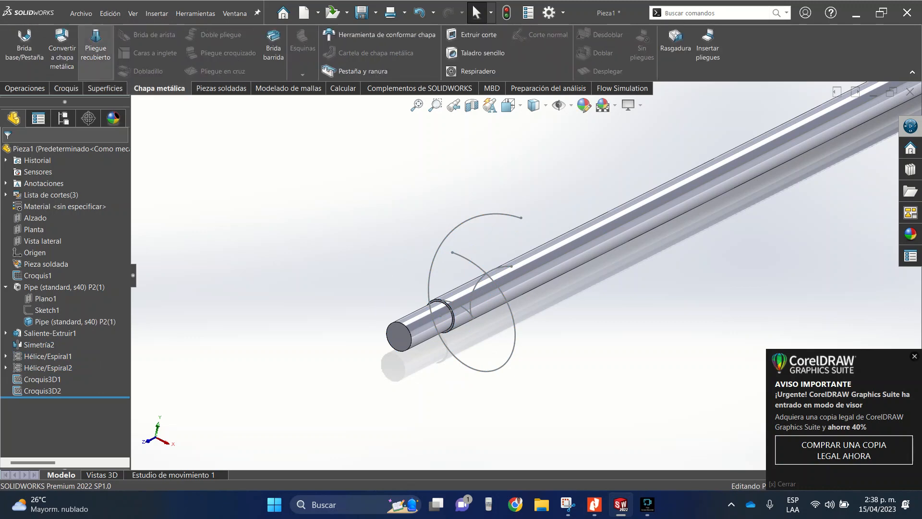
{"action": "left_click", "coordinate": [95, 48]}
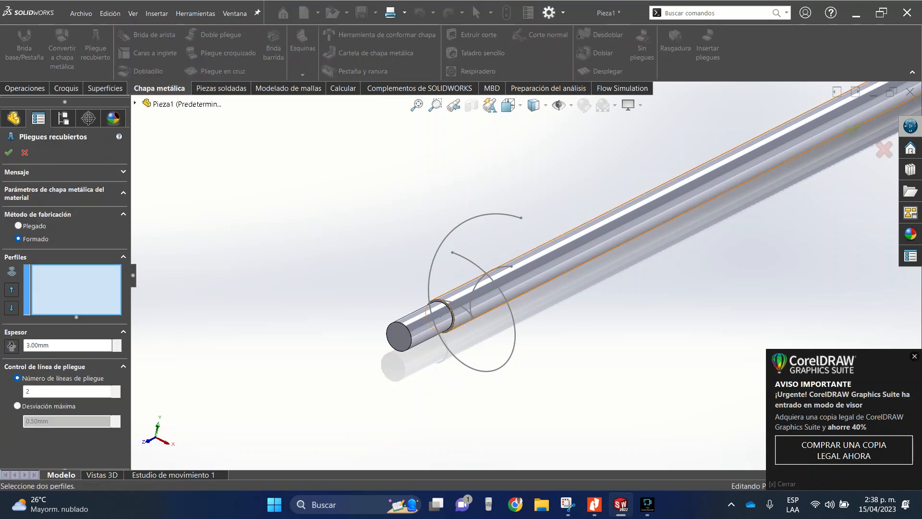
{"action": "scroll", "coordinate": [490, 288], "scroll_direction": "down", "scroll_amount": 3}
{"action": "middle_click_drag", "start_coordinate": [502, 284], "coordinate": [519, 334]}
{"action": "scroll", "coordinate": [519, 334], "scroll_direction": "down", "scroll_amount": 1}
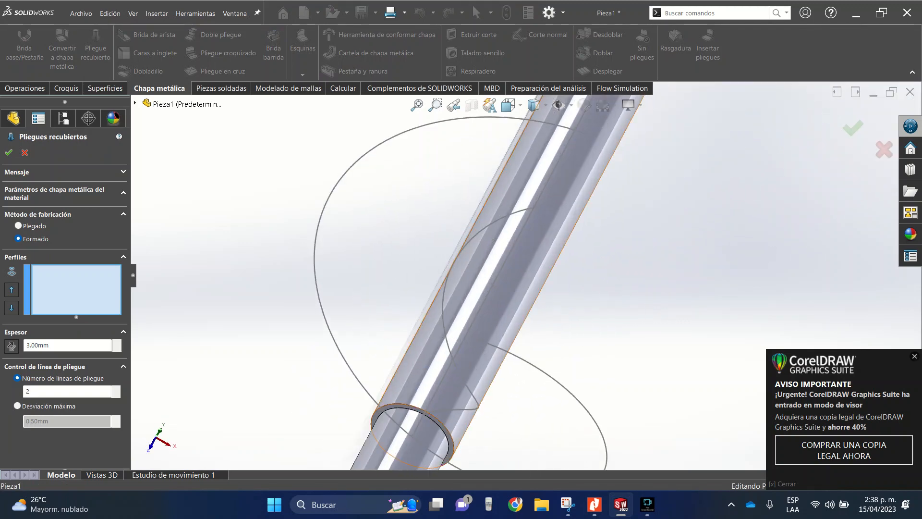
{"action": "left_click", "coordinate": [537, 206]}
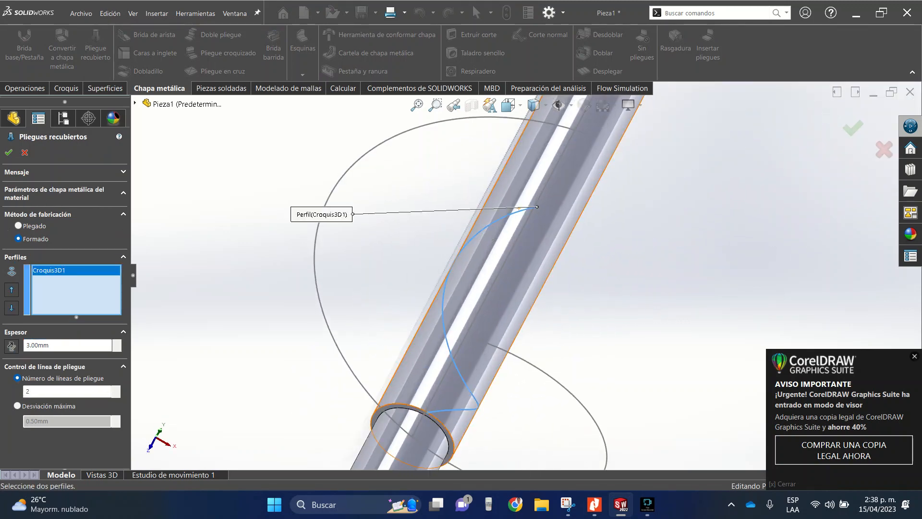
{"action": "left_click", "coordinate": [585, 133]}
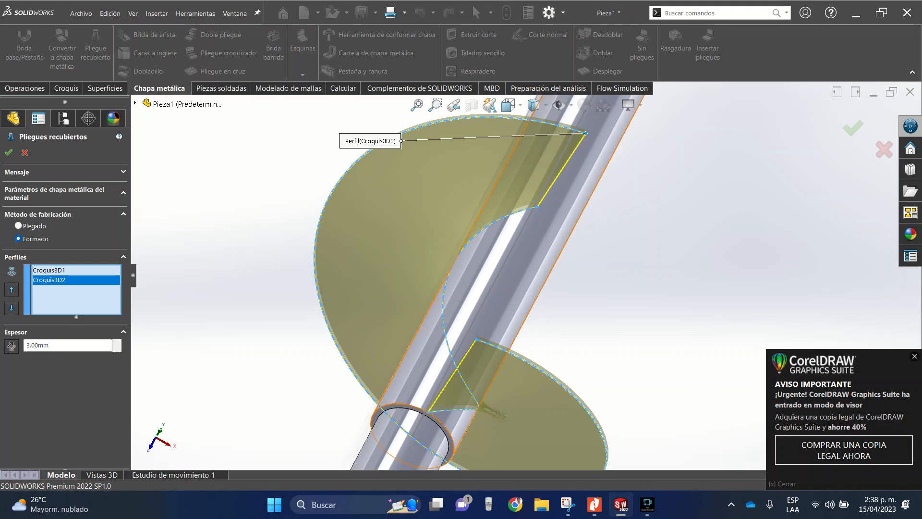
{"action": "scroll", "coordinate": [483, 143], "scroll_direction": "up", "scroll_amount": 8}
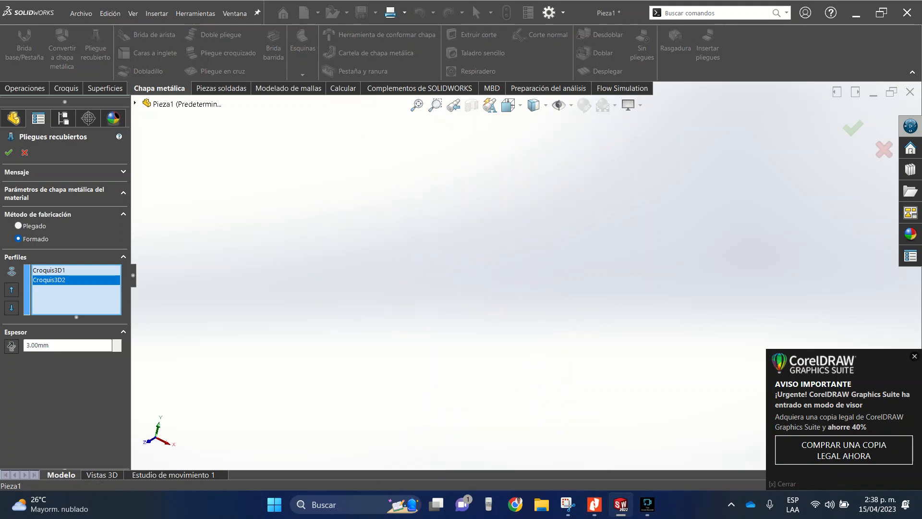
{"action": "scroll", "coordinate": [483, 142], "scroll_direction": "down", "scroll_amount": 8}
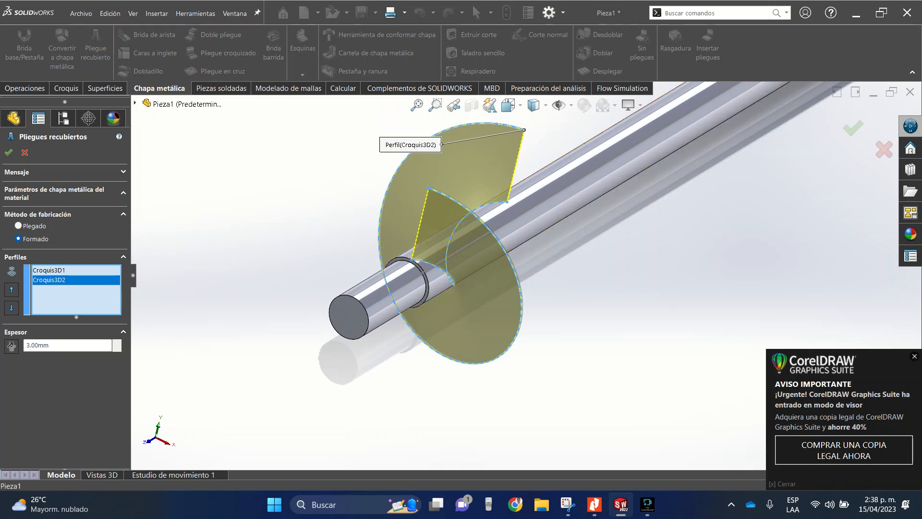
{"action": "scroll", "coordinate": [424, 171], "scroll_direction": "down", "scroll_amount": 4}
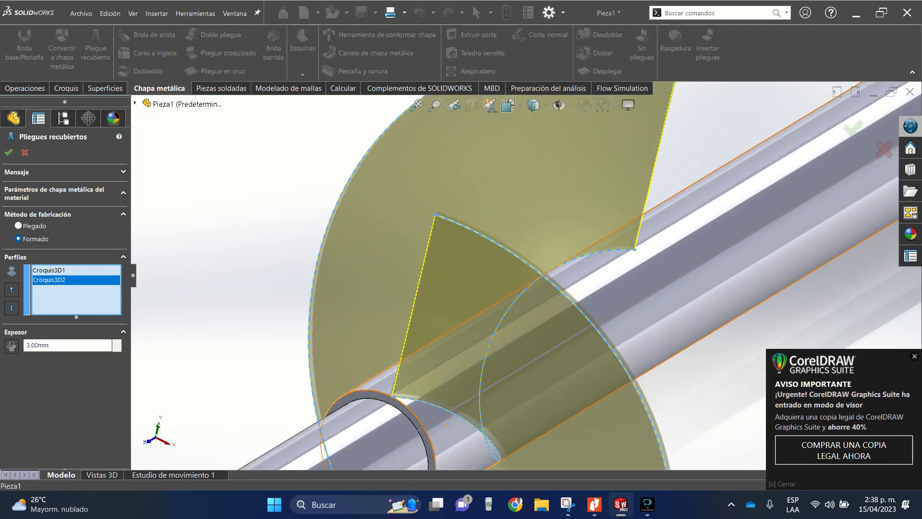
{"action": "scroll", "coordinate": [526, 276], "scroll_direction": "up", "scroll_amount": 4}
{"action": "middle_click_drag", "start_coordinate": [476, 358], "coordinate": [432, 359]}
{"action": "scroll", "coordinate": [415, 297], "scroll_direction": "down", "scroll_amount": 3}
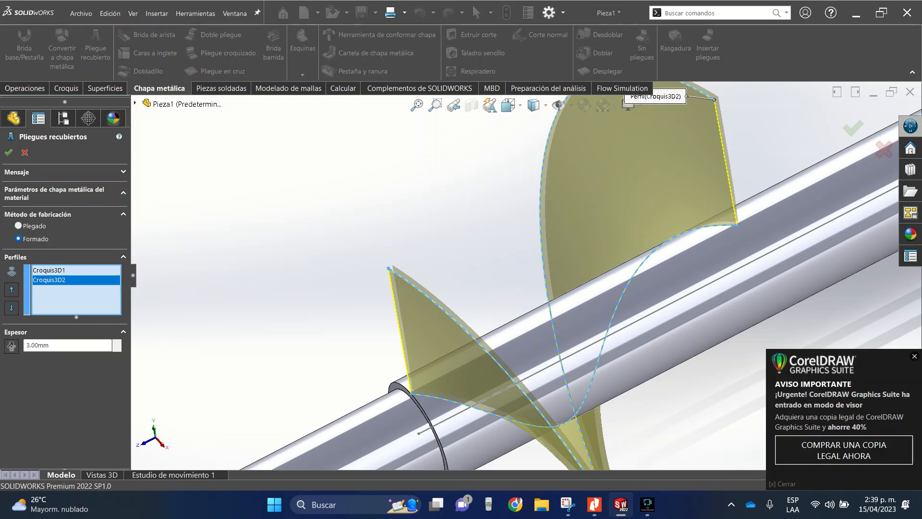
{"action": "left_click", "coordinate": [9, 152]}
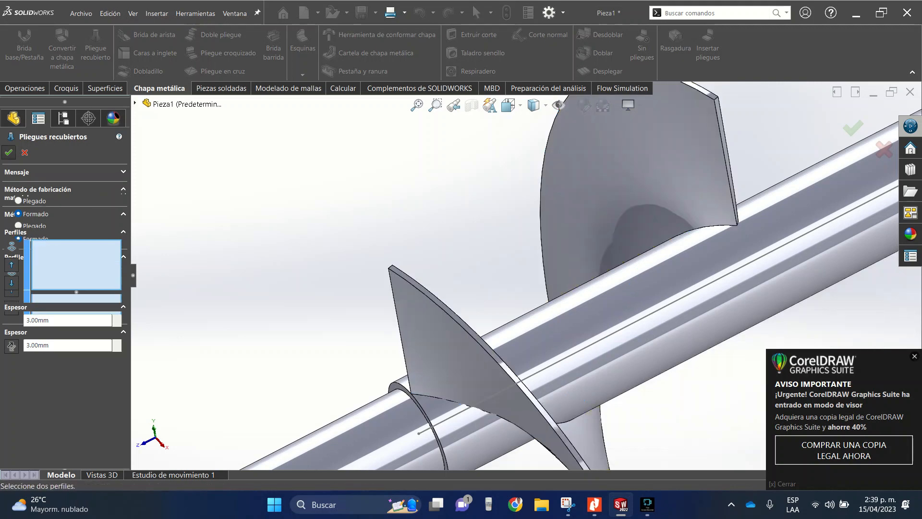
{"action": "scroll", "coordinate": [595, 270], "scroll_direction": "up", "scroll_amount": 5}
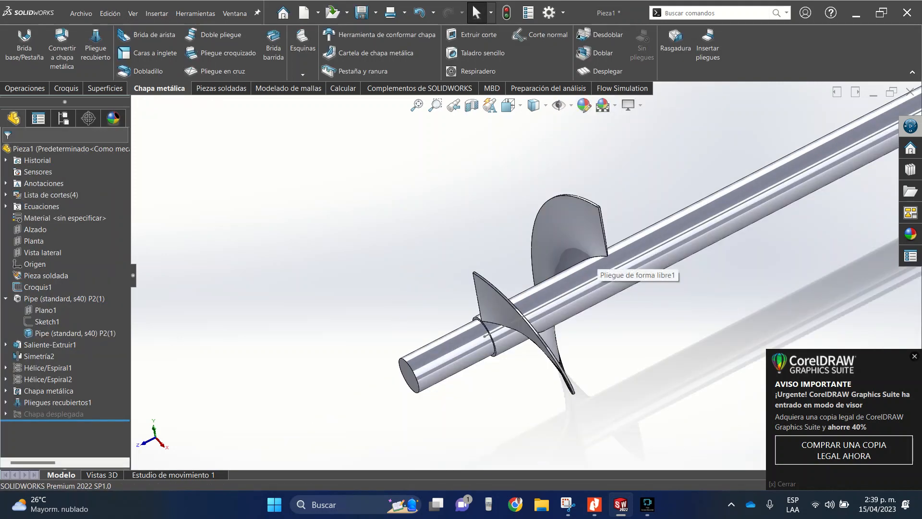
{"action": "left_click", "coordinate": [25, 88]}
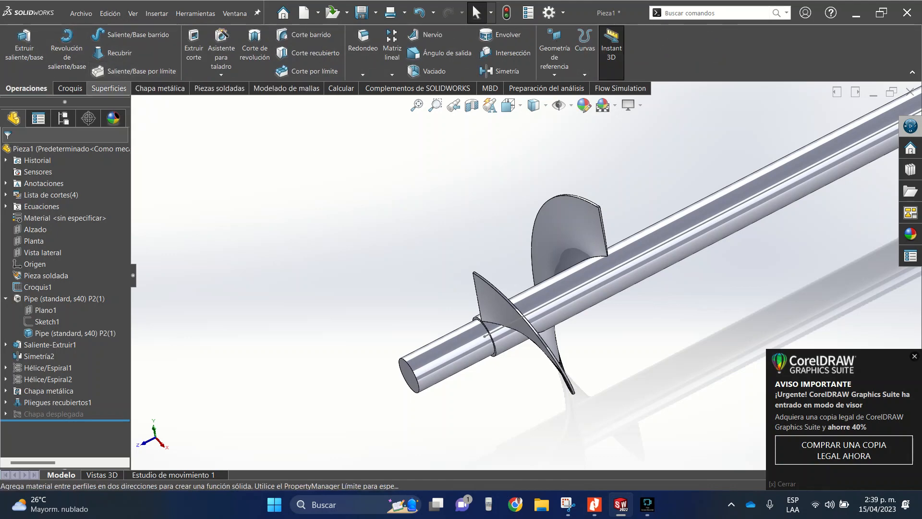
{"action": "left_click", "coordinate": [160, 89]}
{"action": "left_click", "coordinate": [213, 89]}
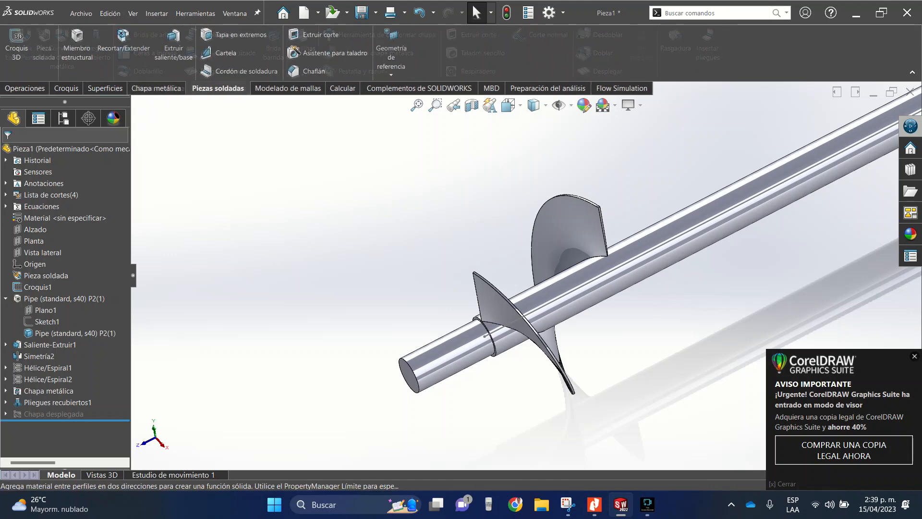
{"action": "left_click", "coordinate": [159, 88]}
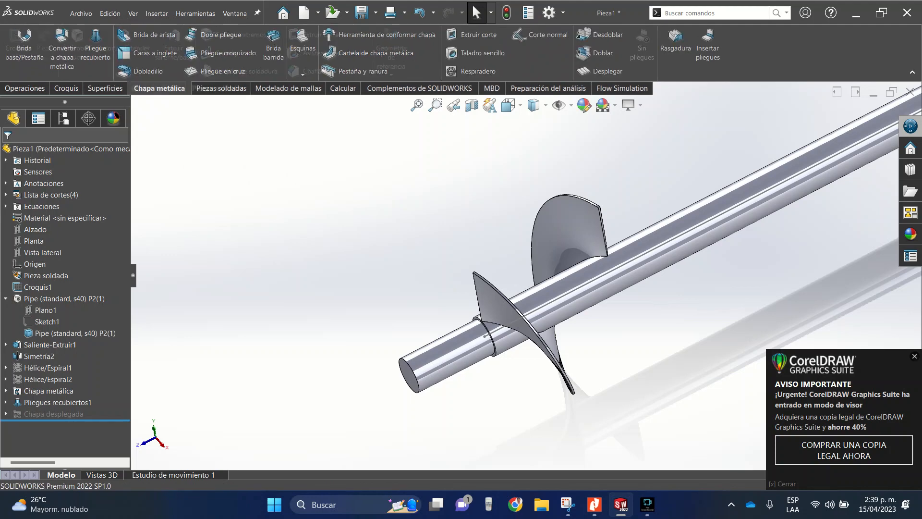
- Flatten (Desplegar) the helical flight to inspect its flat pattern, and return it to its formed shape
{"action": "left_click", "coordinate": [567, 216]}
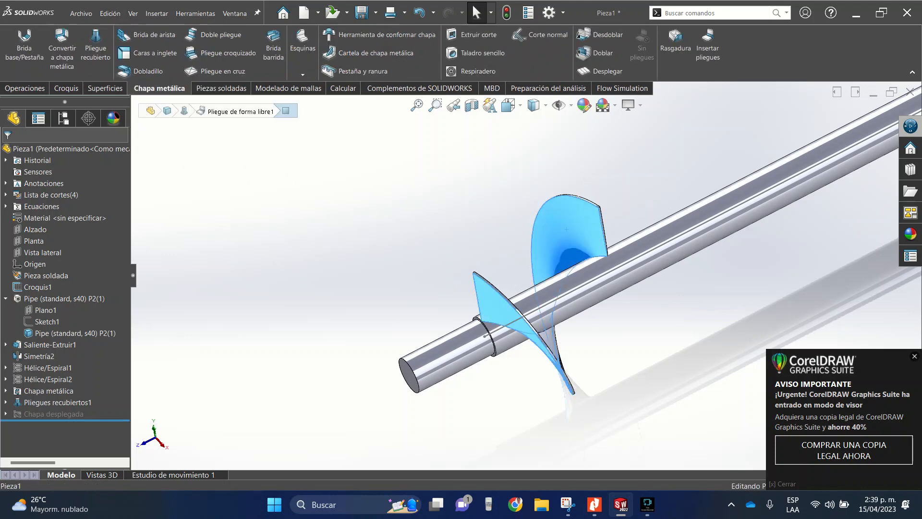
{"action": "right_click", "coordinate": [558, 196]}
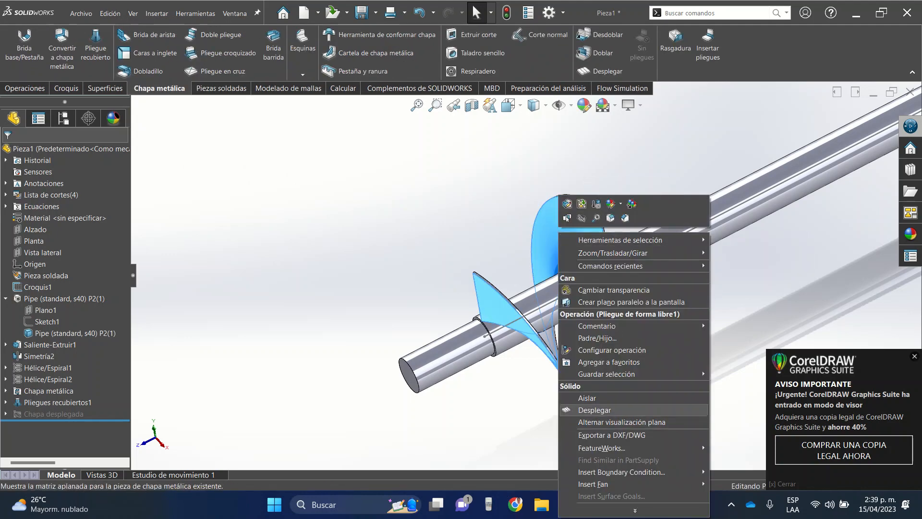
{"action": "left_click", "coordinate": [595, 410]}
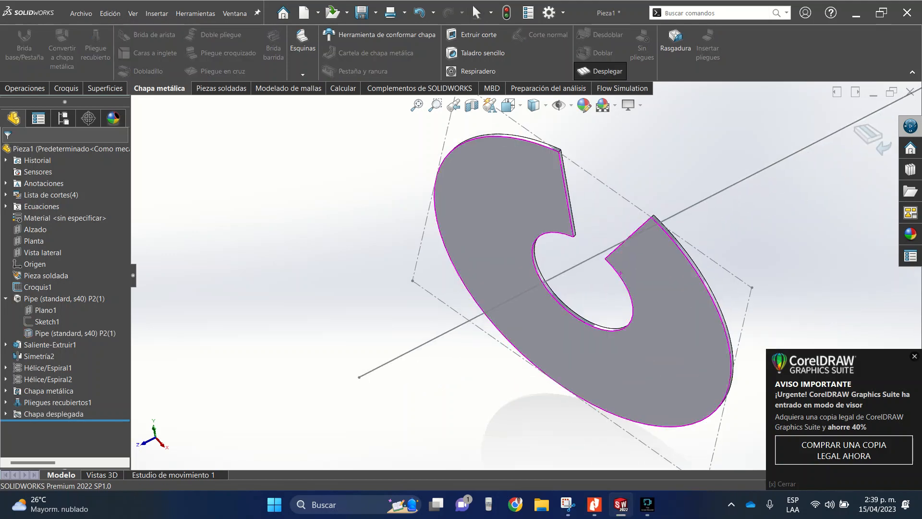
{"action": "middle_click_drag", "start_coordinate": [621, 273], "coordinate": [573, 279]}
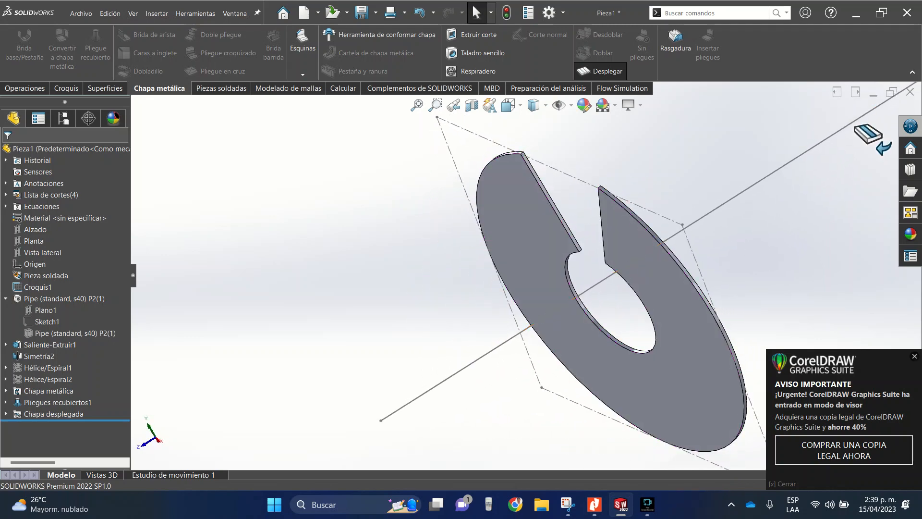
{"action": "left_click", "coordinate": [868, 135]}
- Start a linear pattern along the pipe's axis line from Croquis1 with 200 mm spacing and 20 instances
{"action": "middle_click_drag", "start_coordinate": [432, 219], "coordinate": [451, 219]}
{"action": "scroll", "coordinate": [491, 249], "scroll_direction": "up", "scroll_amount": 5}
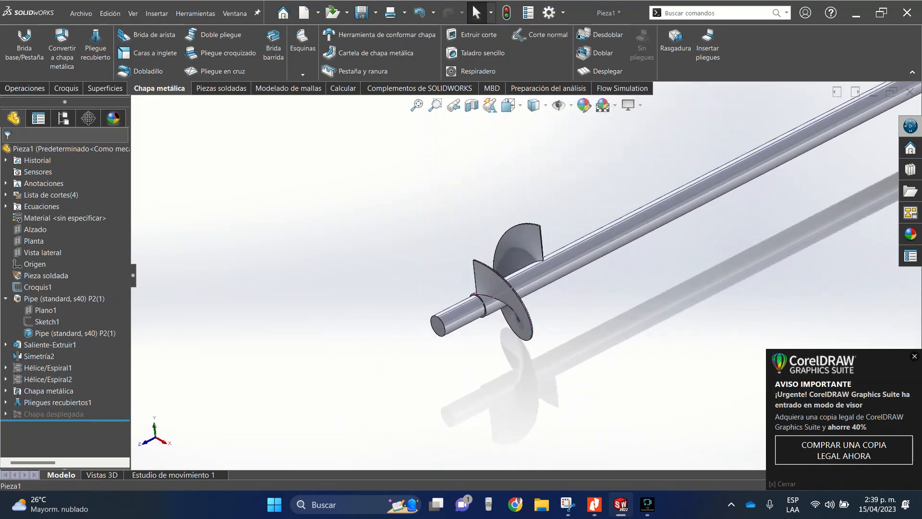
{"action": "scroll", "coordinate": [524, 269], "scroll_direction": "down", "scroll_amount": 4}
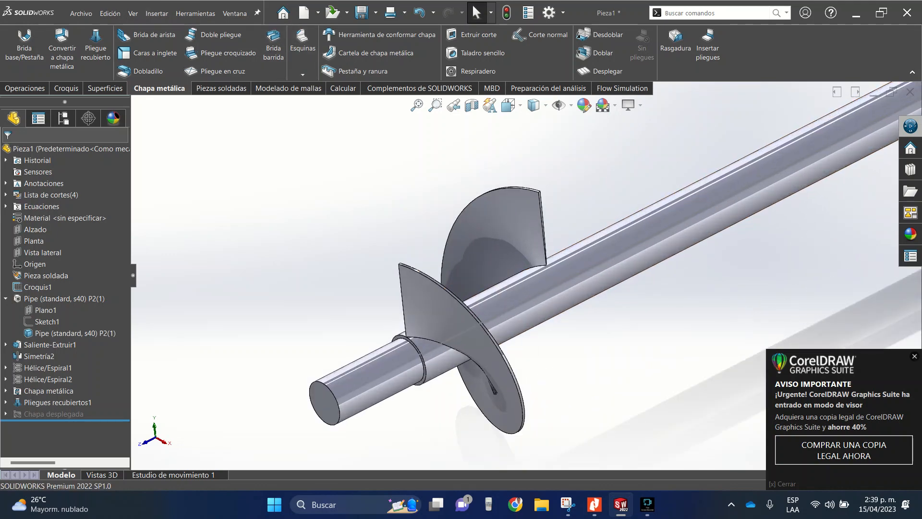
{"action": "left_click", "coordinate": [25, 88]}
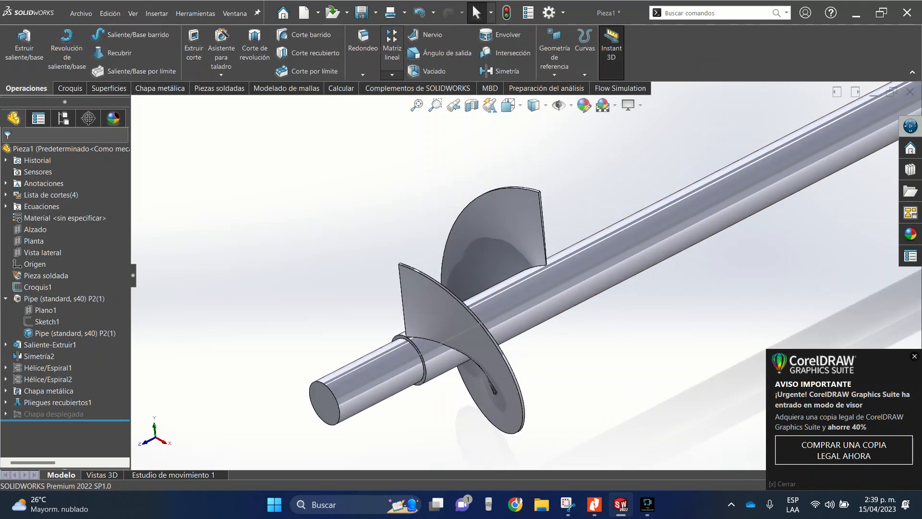
{"action": "left_click", "coordinate": [391, 75]}
{"action": "left_click", "coordinate": [417, 86]}
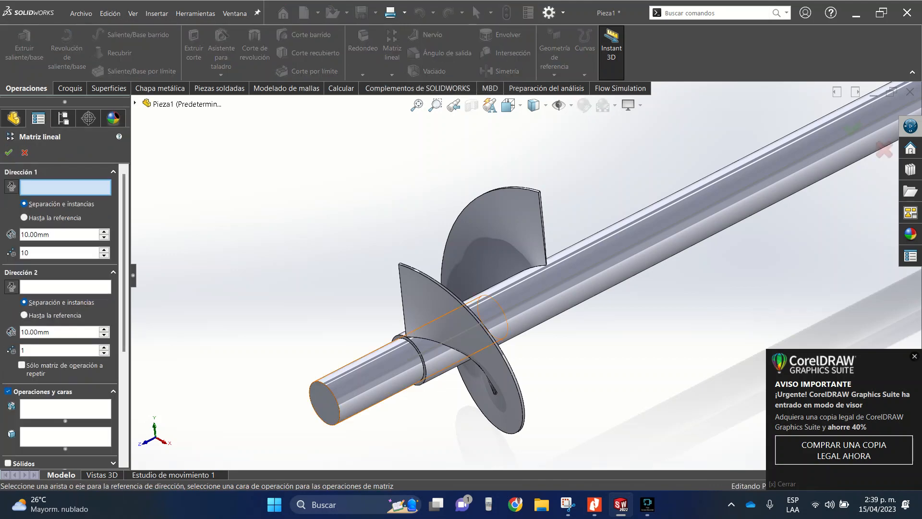
{"action": "left_click", "coordinate": [414, 356]}
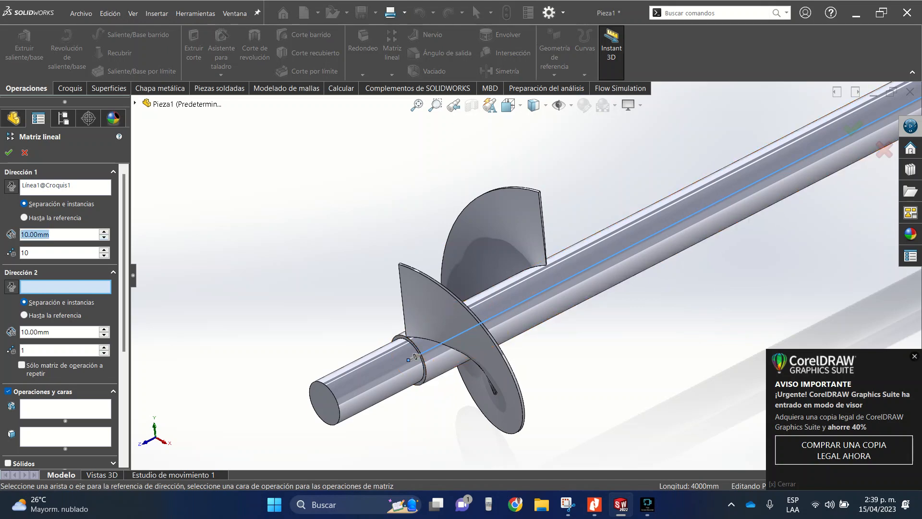
{"action": "type", "text": "200"}
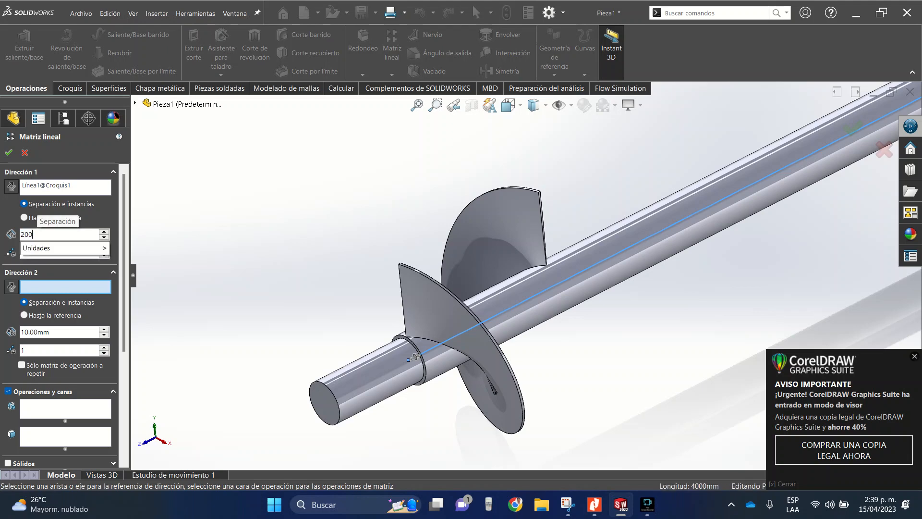
{"action": "key", "text": "Return"}
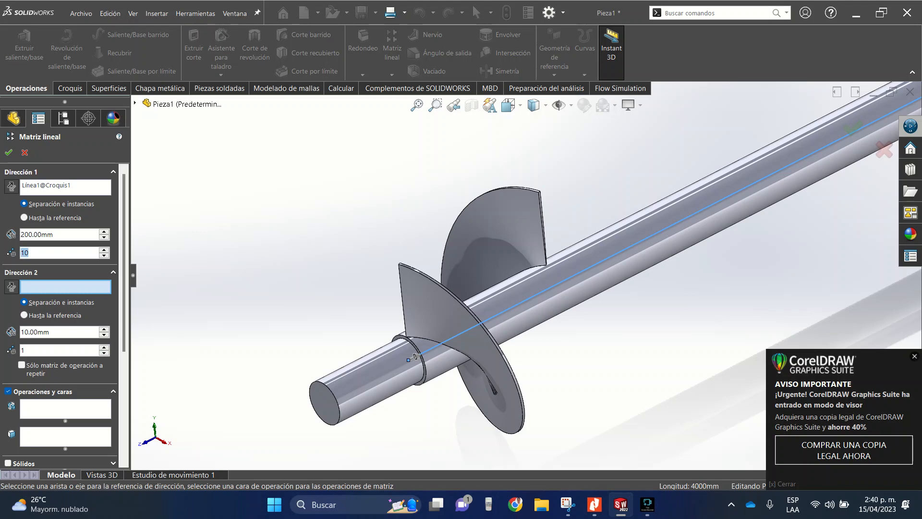
{"action": "type", "text": "20"}
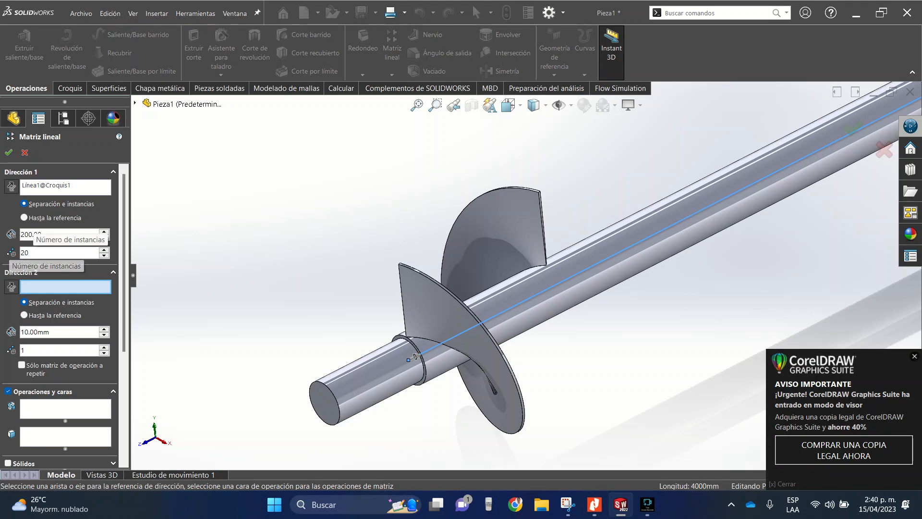
{"action": "key", "text": "Return"}
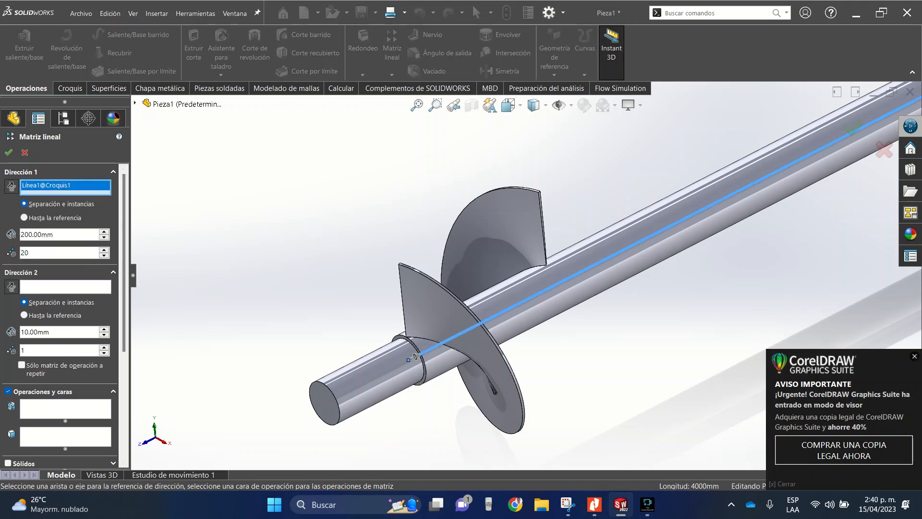
- Pattern the helical flight as a solid body instead of features, check the preview at both shaft ends, and accept the linear pattern
{"action": "scroll", "coordinate": [65, 312], "scroll_direction": "down", "scroll_amount": 2}
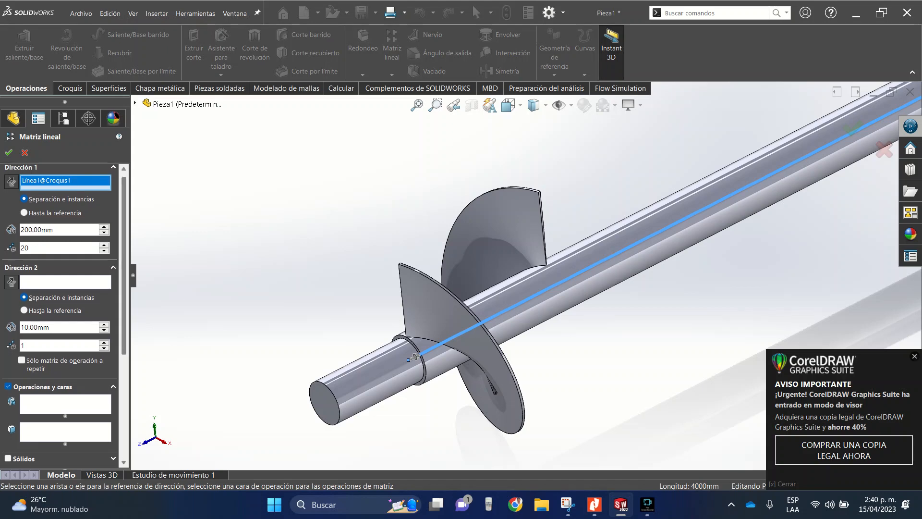
{"action": "scroll", "coordinate": [65, 312], "scroll_direction": "down", "scroll_amount": 3}
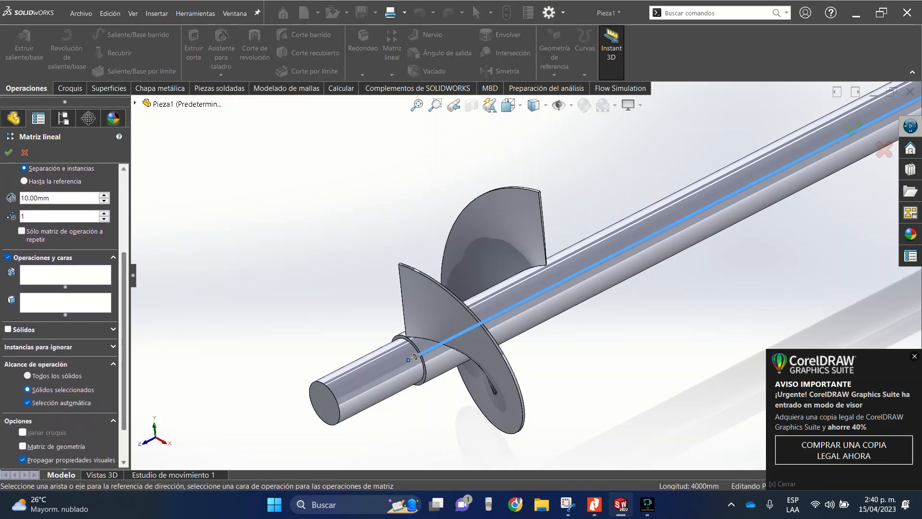
{"action": "left_click", "coordinate": [8, 326]}
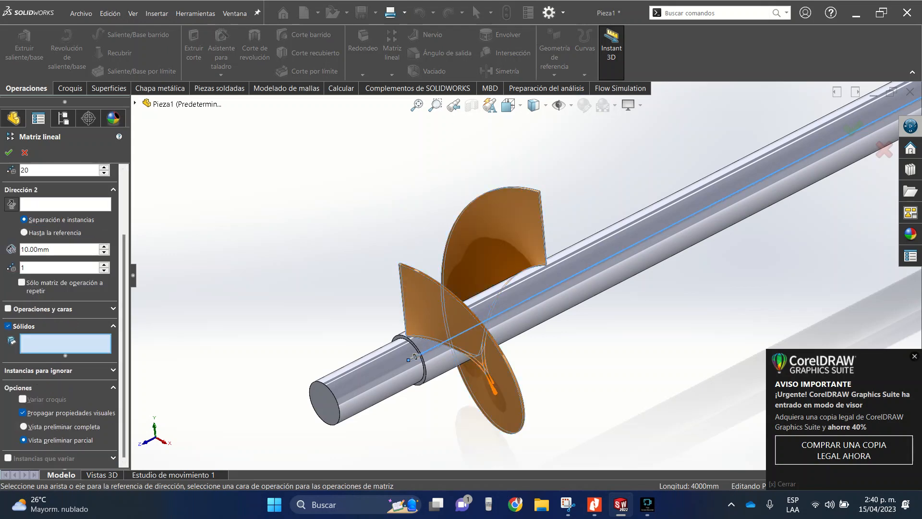
{"action": "left_click", "coordinate": [520, 262]}
{"action": "scroll", "coordinate": [524, 273], "scroll_direction": "up", "scroll_amount": 12}
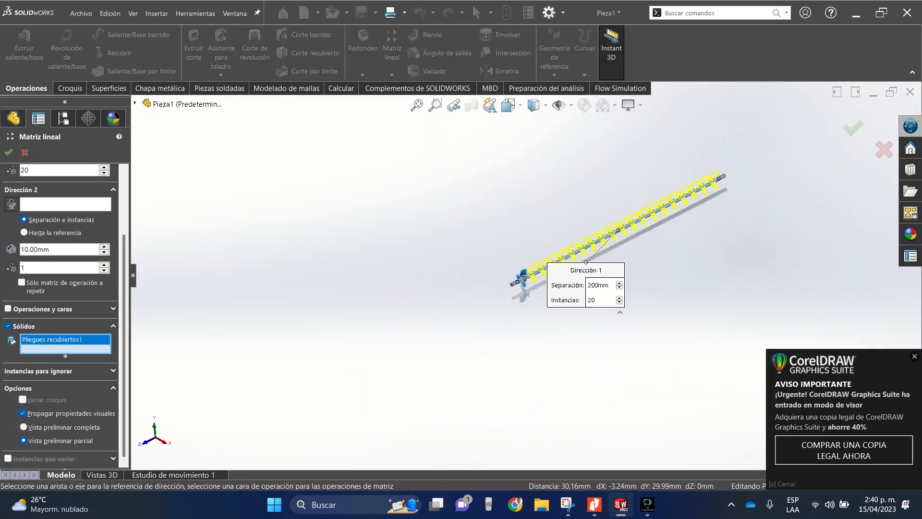
{"action": "scroll", "coordinate": [528, 260], "scroll_direction": "down", "scroll_amount": 10}
{"action": "scroll", "coordinate": [519, 260], "scroll_direction": "down", "scroll_amount": 4}
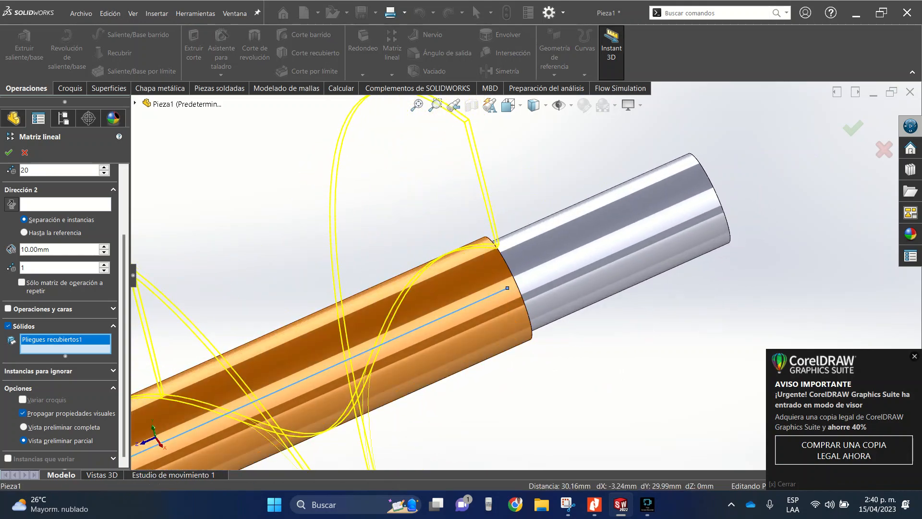
{"action": "scroll", "coordinate": [524, 276], "scroll_direction": "up", "scroll_amount": 10}
{"action": "scroll", "coordinate": [525, 276], "scroll_direction": "down", "scroll_amount": 10}
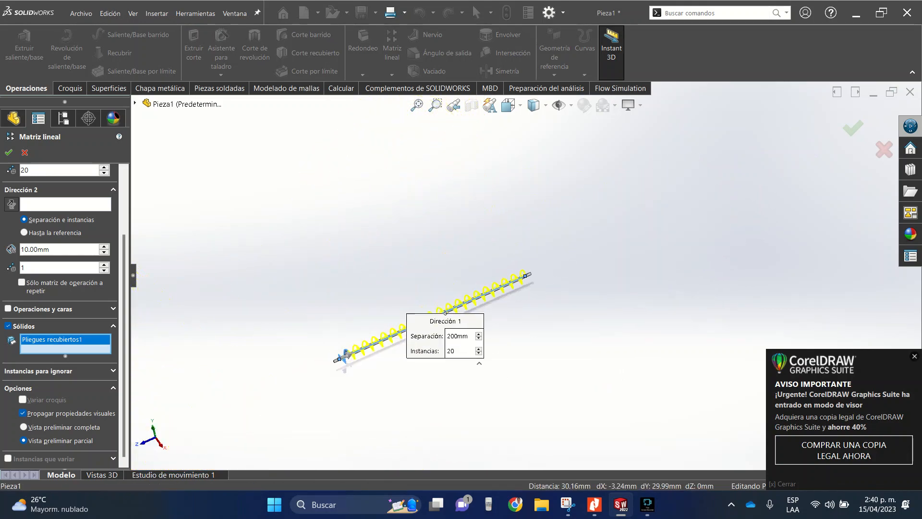
{"action": "scroll", "coordinate": [390, 278], "scroll_direction": "down", "scroll_amount": 3}
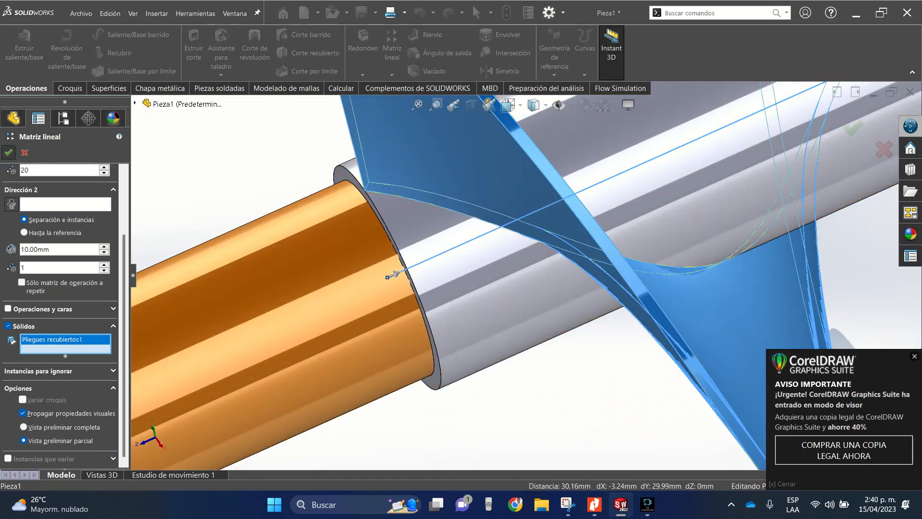
{"action": "key", "text": "Return"}
{"action": "scroll", "coordinate": [390, 274], "scroll_direction": "up", "scroll_amount": 10}
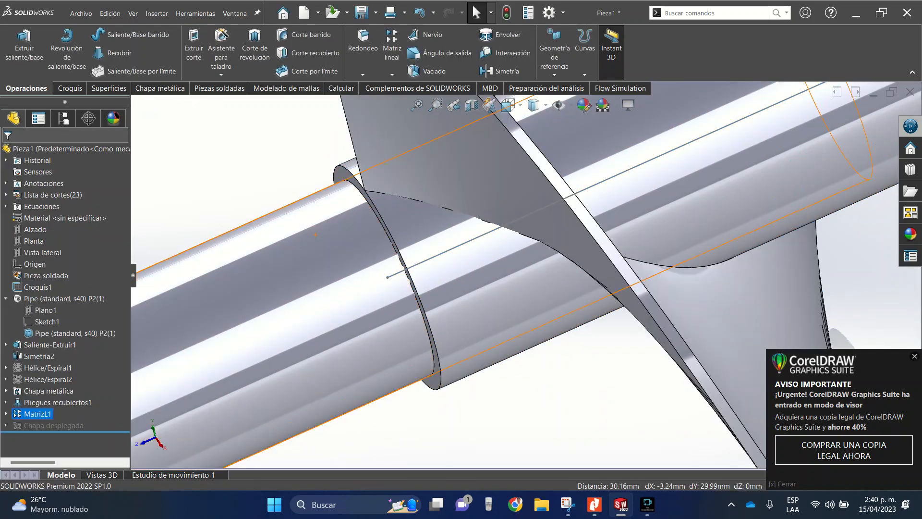
{"action": "scroll", "coordinate": [330, 288], "scroll_direction": "up", "scroll_amount": 8}
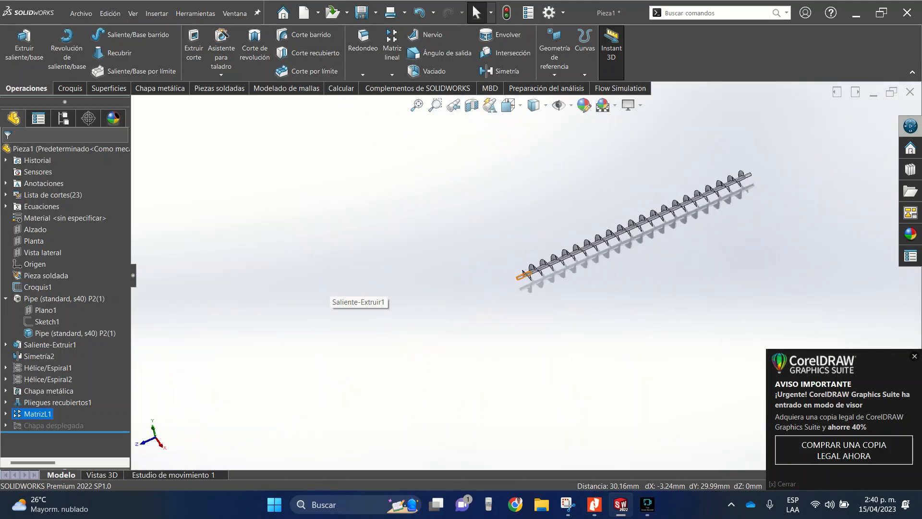
{"action": "scroll", "coordinate": [731, 186], "scroll_direction": "down", "scroll_amount": 6}
{"action": "scroll", "coordinate": [569, 211], "scroll_direction": "down", "scroll_amount": 2}
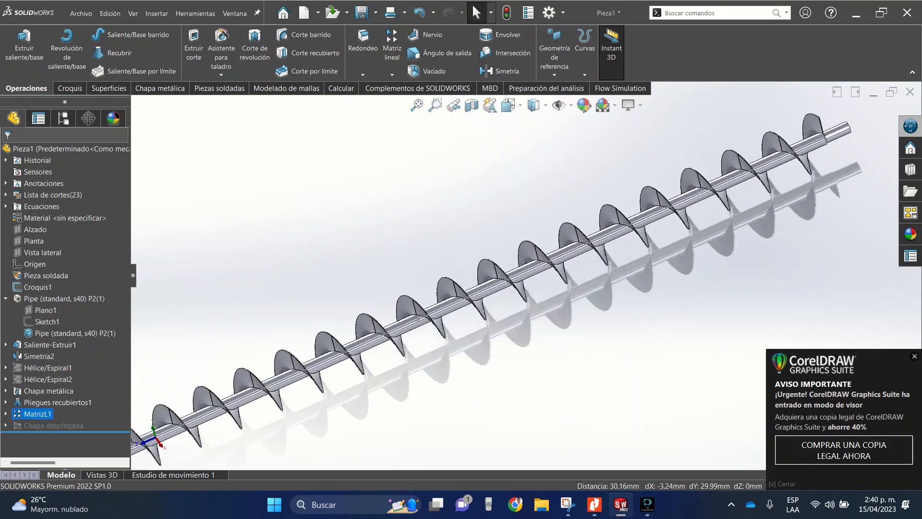
- Begin saving the part under a new name and create a folder called "sin fin 2" inside DIBUJO COMPUTARIZADO
{"action": "left_click", "coordinate": [81, 13]}
{"action": "mouse_move", "coordinate": [110, 13]}
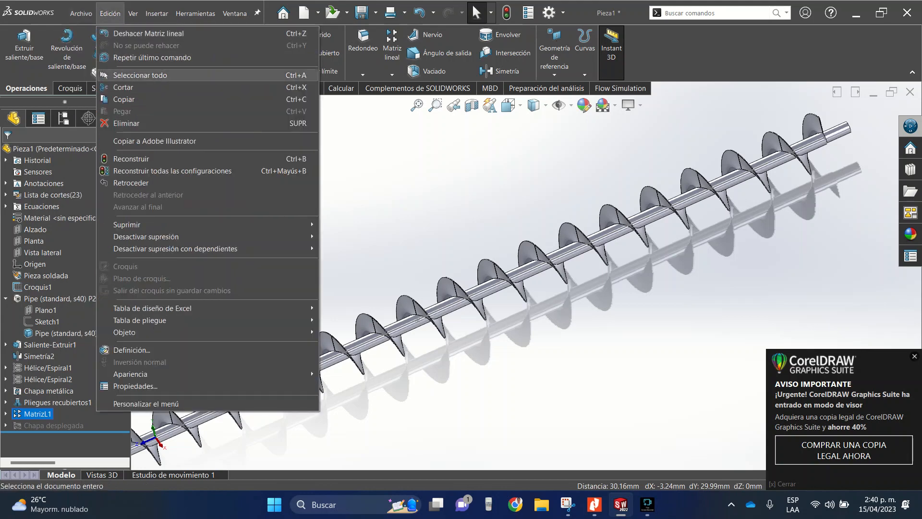
{"action": "mouse_move", "coordinate": [81, 12]}
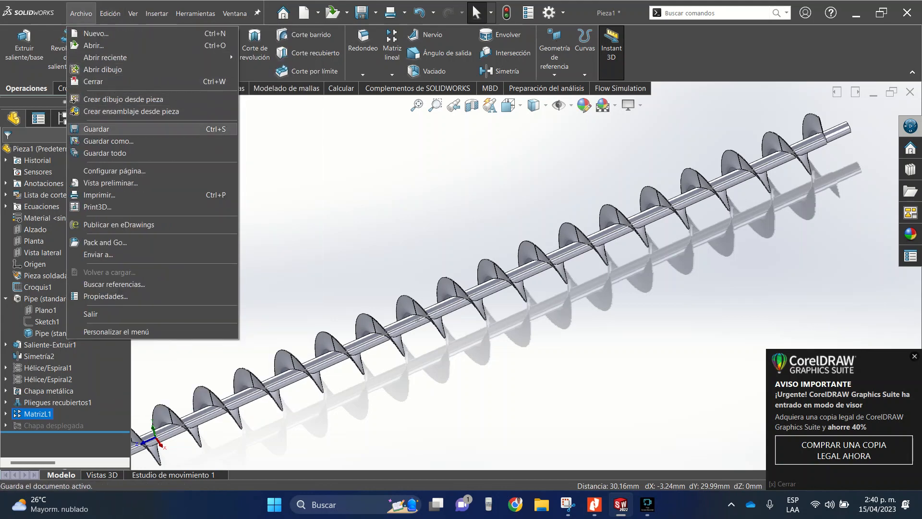
{"action": "left_click", "coordinate": [108, 141]}
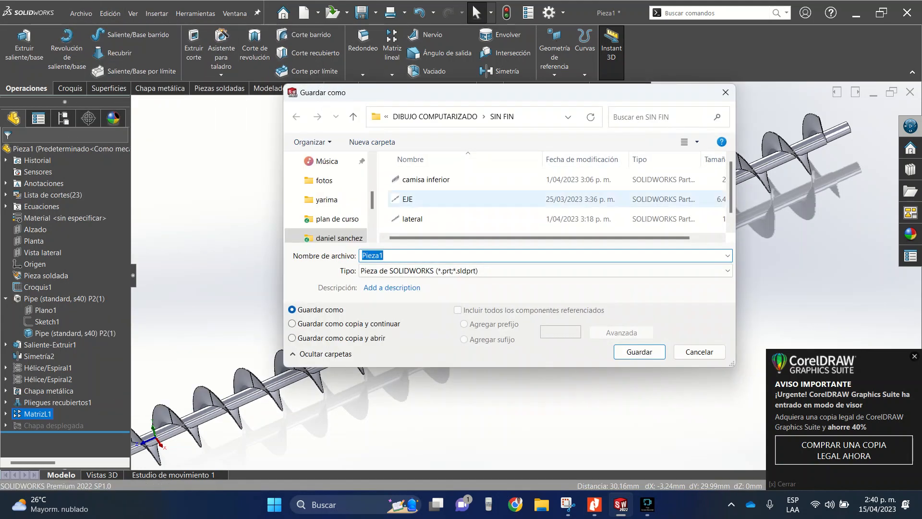
{"action": "left_click", "coordinate": [435, 117]}
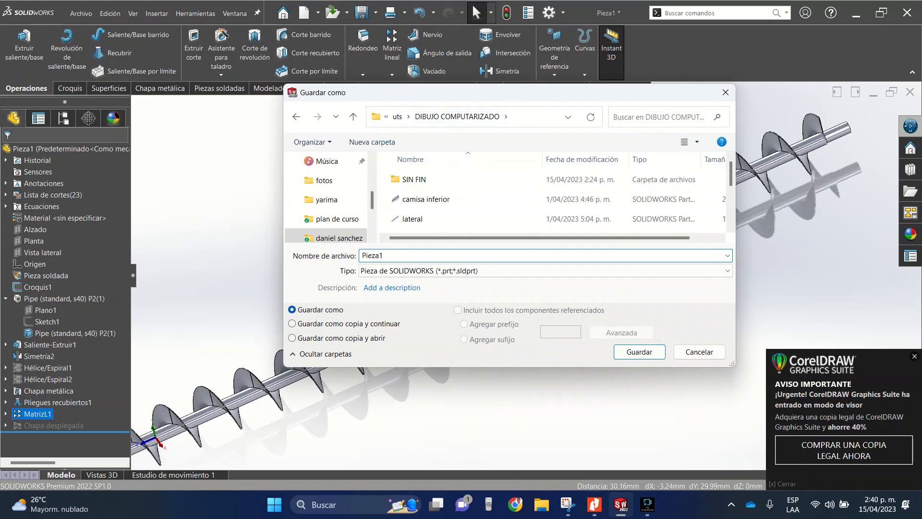
{"action": "right_click", "coordinate": [387, 213]}
{"action": "mouse_move", "coordinate": [417, 315]}
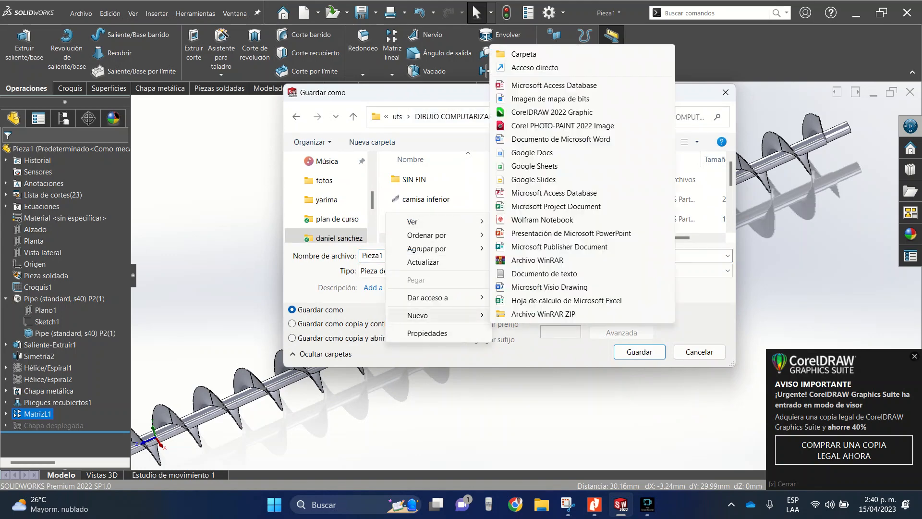
{"action": "left_click", "coordinate": [511, 51]}
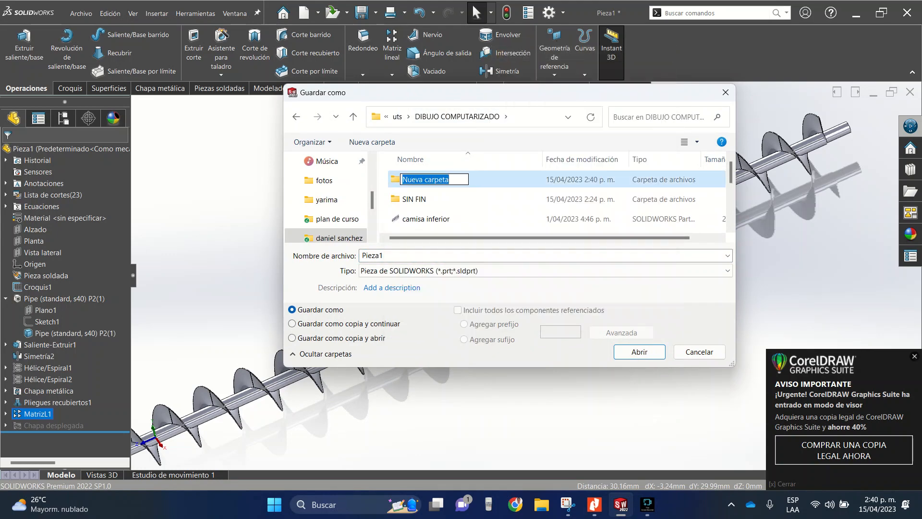
{"action": "type", "text": "sin fin"}
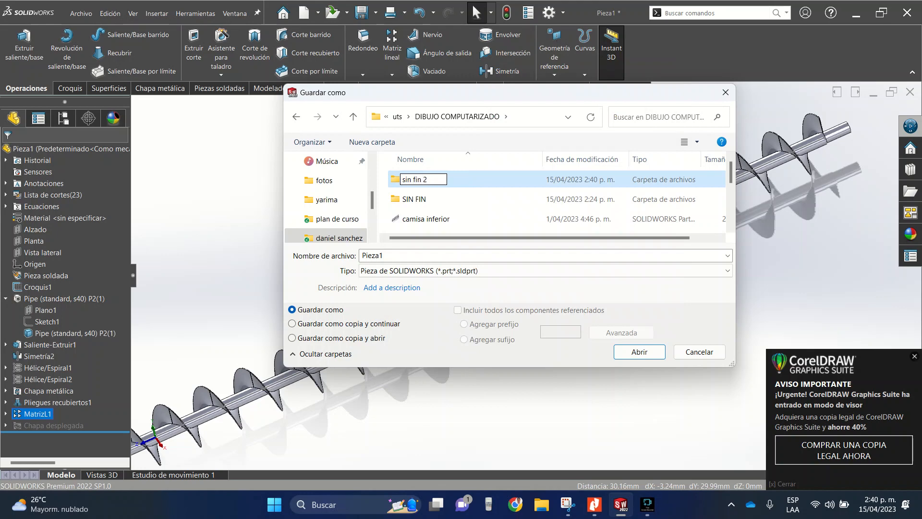
{"action": "type", "text": " 2"}
{"action": "key", "text": "Return"}
- Save the part as "eje 2" in the "sin fin 2" folder
{"action": "double_click", "coordinate": [415, 199]}
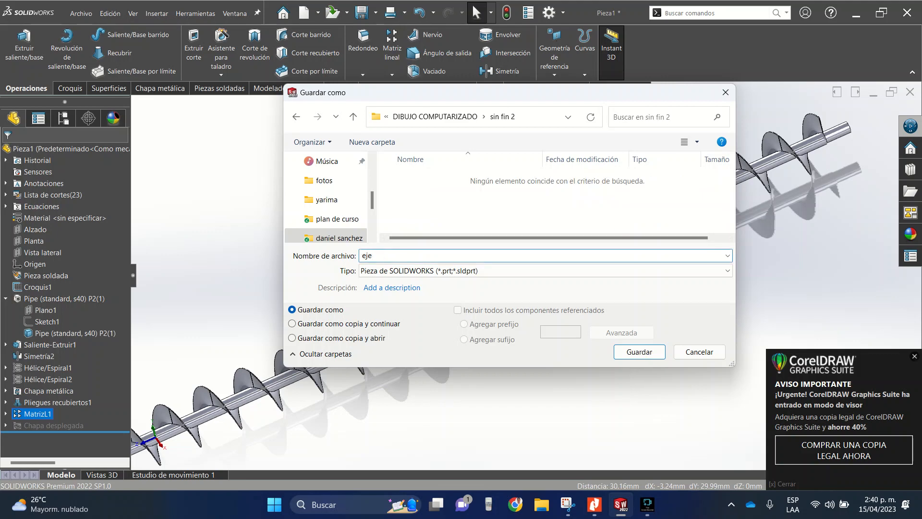
{"action": "key", "text": "Return"}
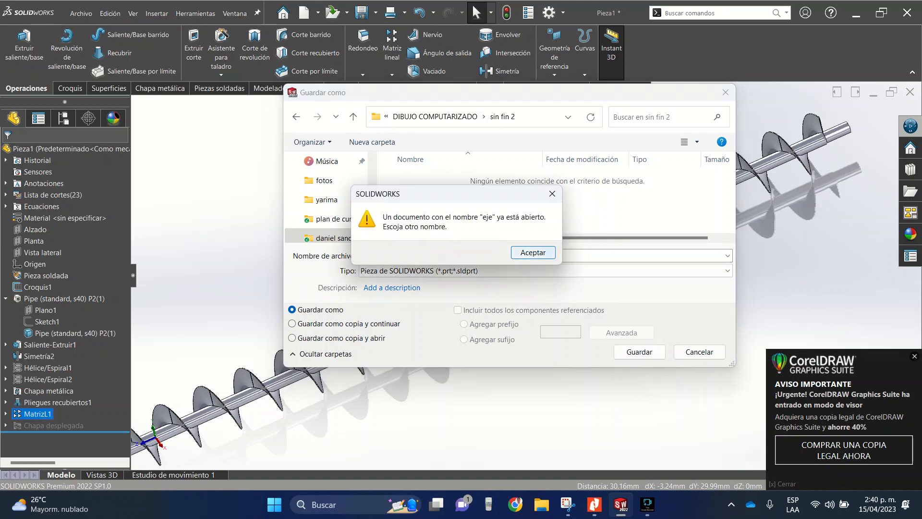
{"action": "key", "text": "Return"}
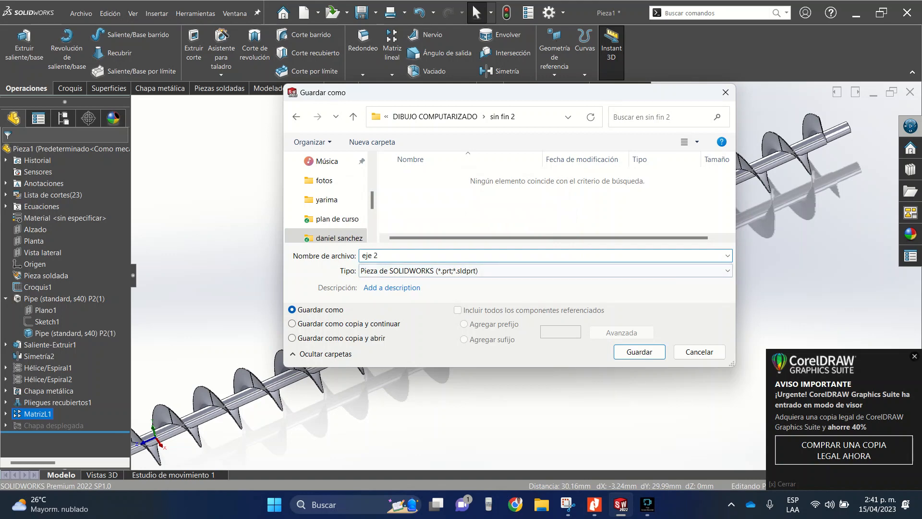
{"action": "key", "text": "Return"}
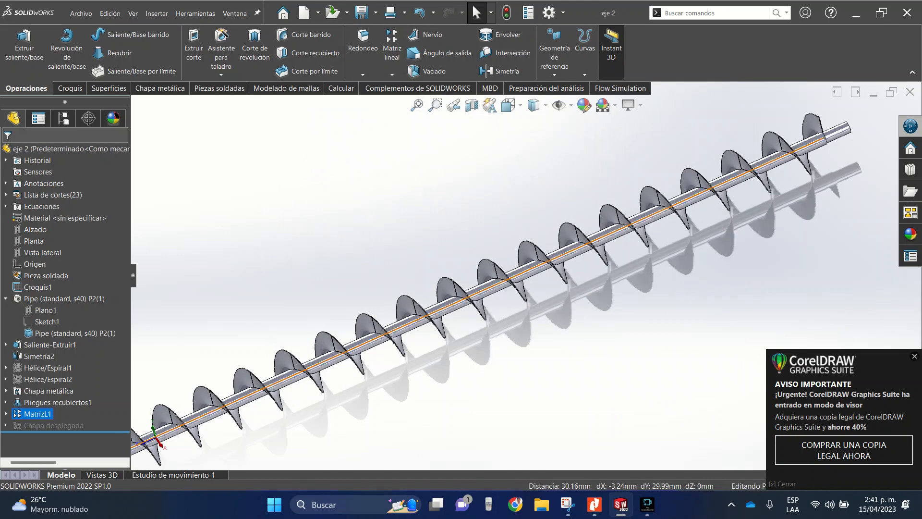
- Examine the patterned screw shaft in the front view
{"action": "scroll", "coordinate": [526, 277], "scroll_direction": "up", "scroll_amount": 5}
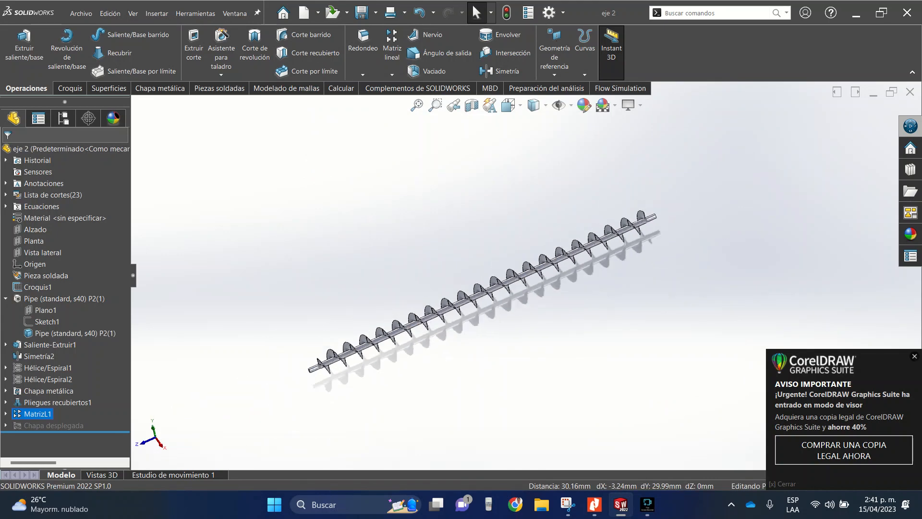
{"action": "left_click", "coordinate": [510, 105]}
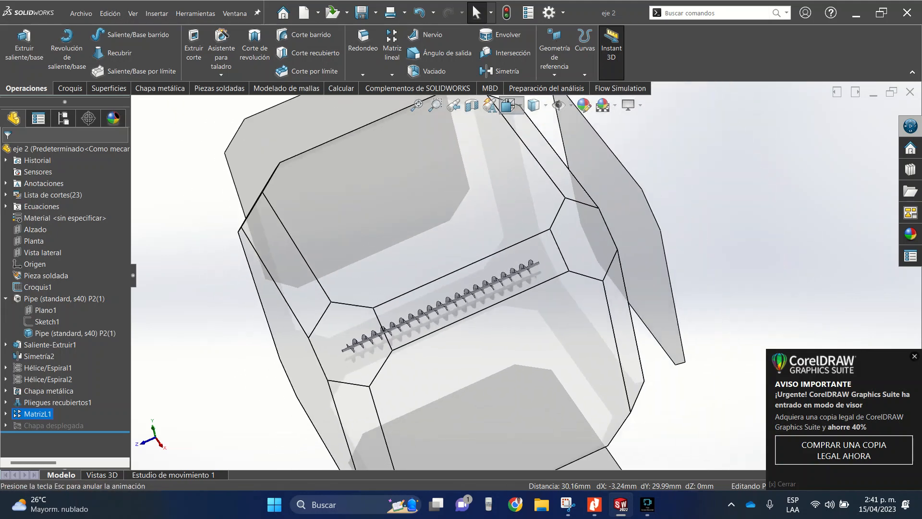
{"action": "left_click", "coordinate": [527, 163]}
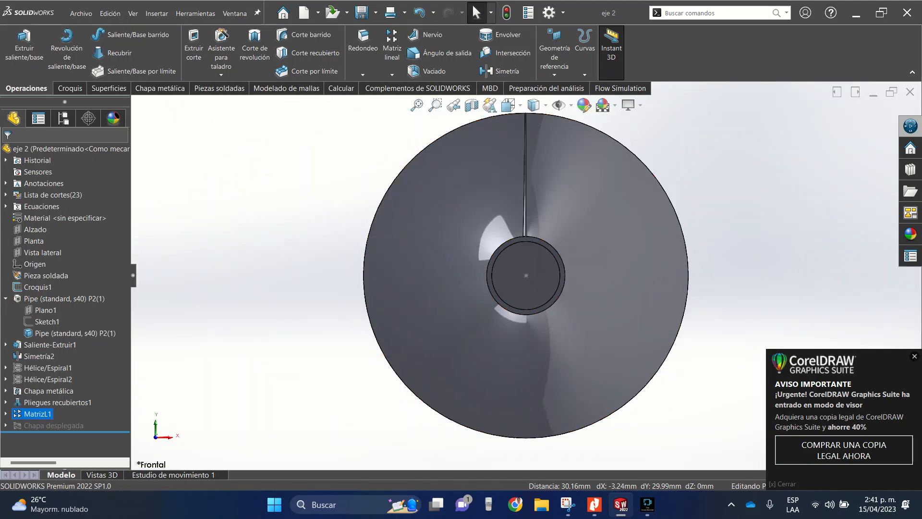
- Create a new part document and start a sketch on the front plane (Alzado)
{"action": "left_click", "coordinate": [873, 92]}
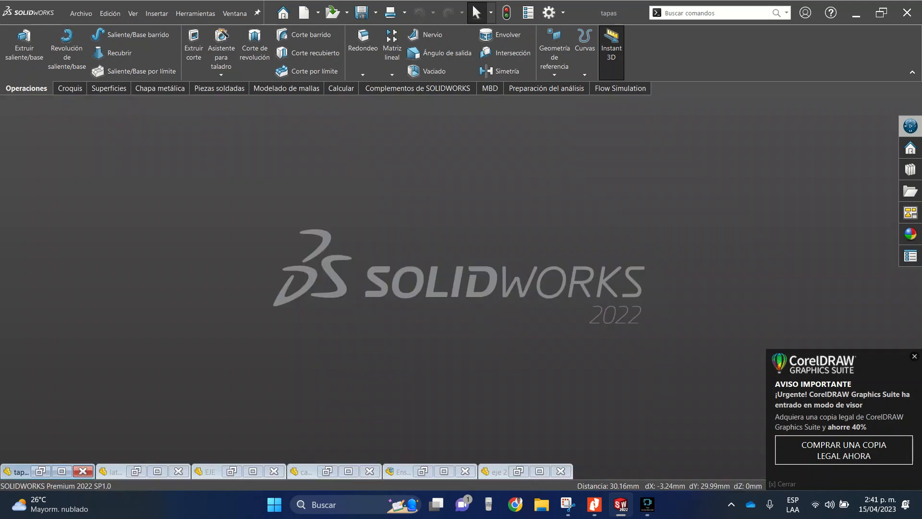
{"action": "left_click", "coordinate": [80, 13]}
{"action": "left_click", "coordinate": [96, 34]}
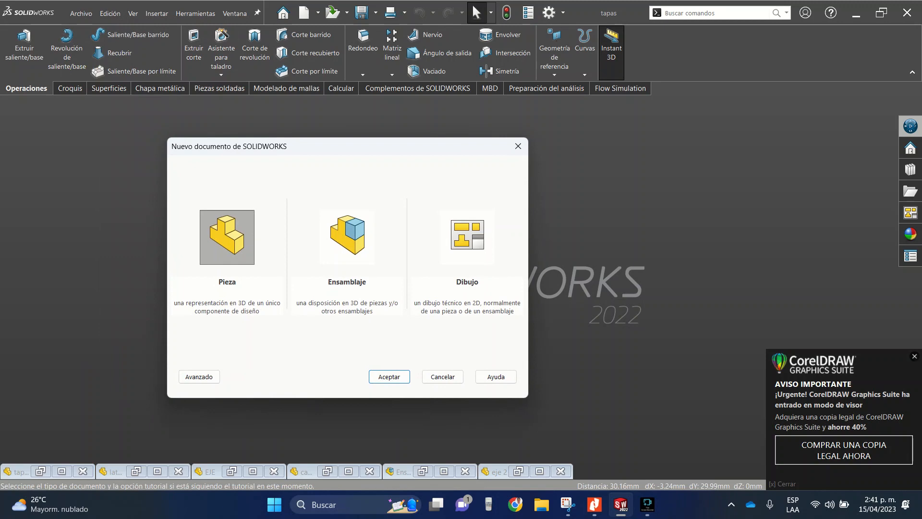
{"action": "left_click", "coordinate": [389, 377]}
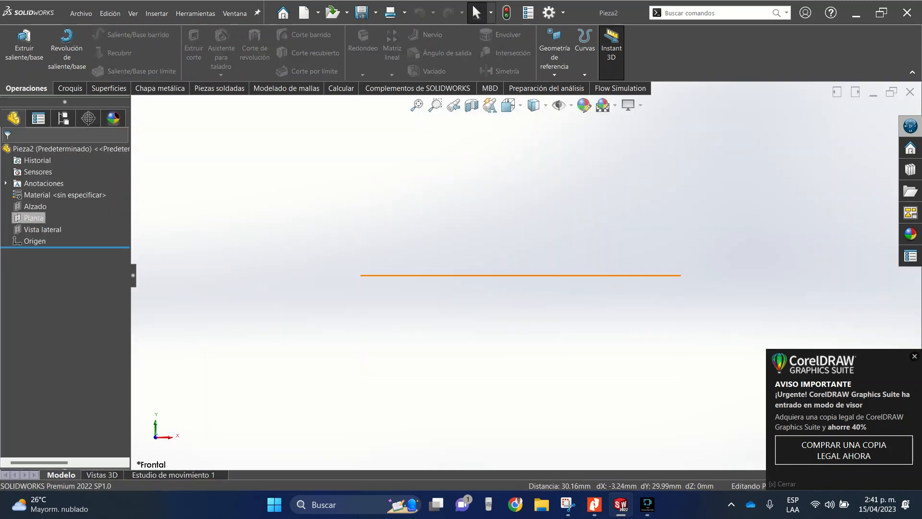
{"action": "left_click", "coordinate": [35, 206]}
{"action": "left_click", "coordinate": [38, 193]}
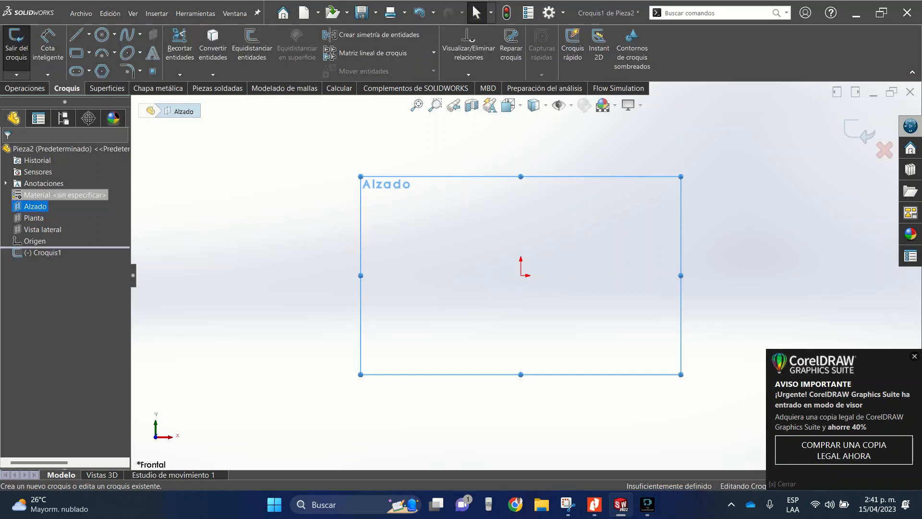
- Draw a circle centred on the origin and dimension its diameter as 250 mm
{"action": "left_click", "coordinate": [102, 34]}
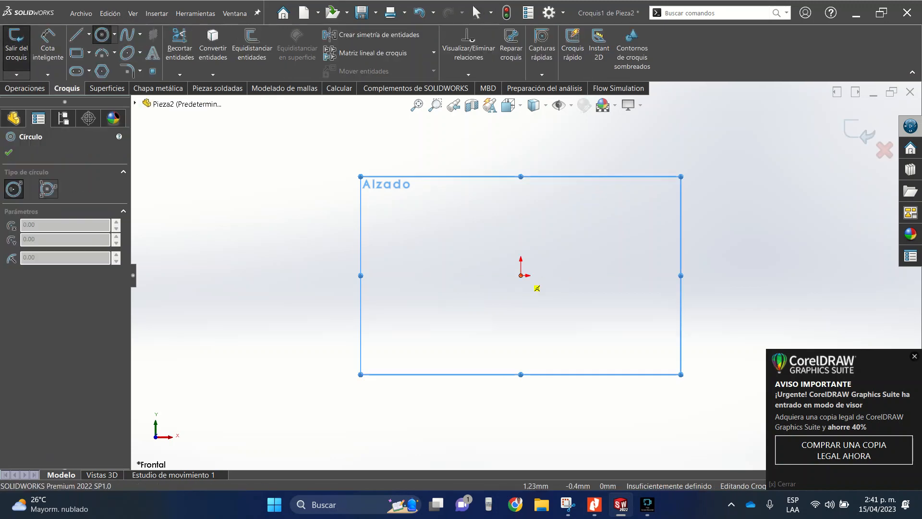
{"action": "left_click", "coordinate": [520, 276]}
{"action": "left_click", "coordinate": [421, 138]}
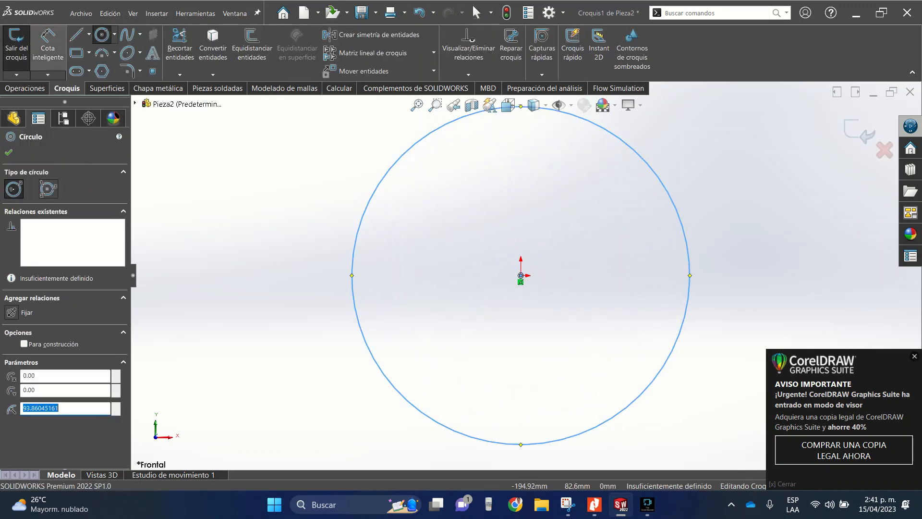
{"action": "left_click", "coordinate": [47, 47]}
{"action": "left_click", "coordinate": [666, 192]}
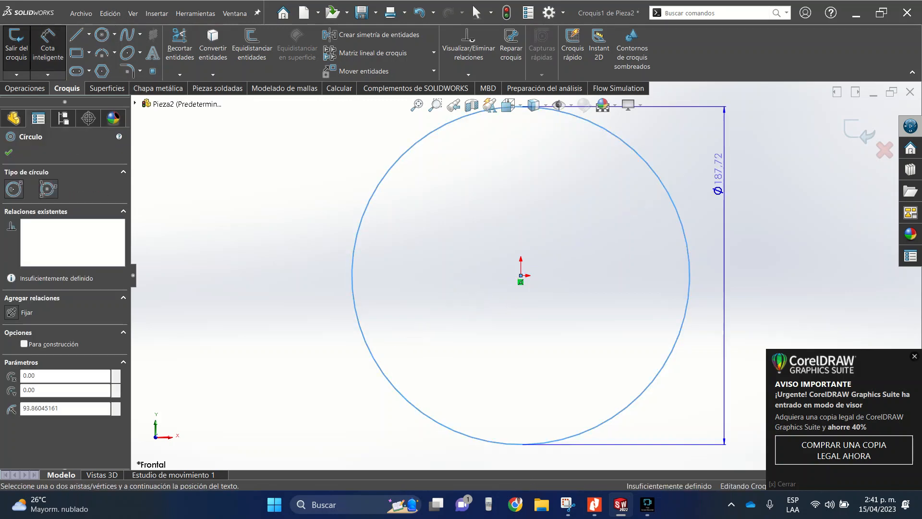
{"action": "left_click", "coordinate": [730, 188]}
{"action": "type", "text": "25"}
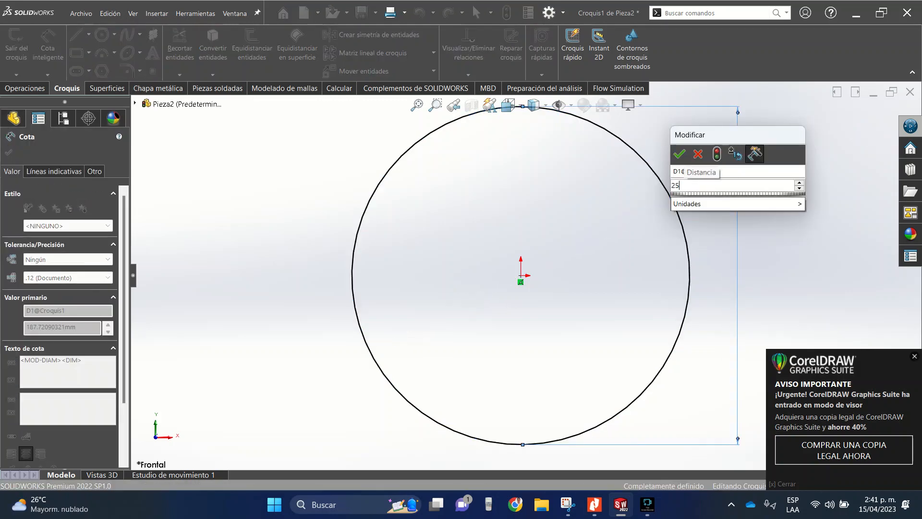
{"action": "type", "text": "0"}
{"action": "key", "text": "Return"}
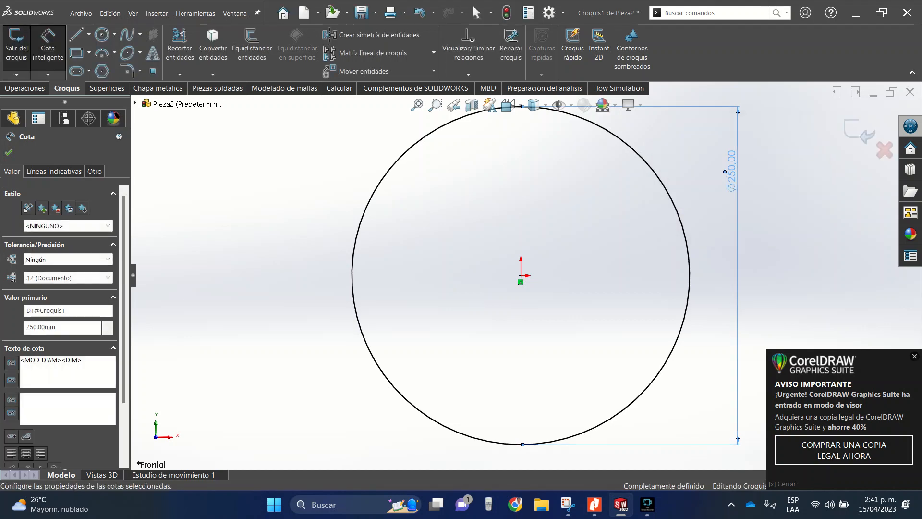
{"action": "left_click", "coordinate": [47, 47]}
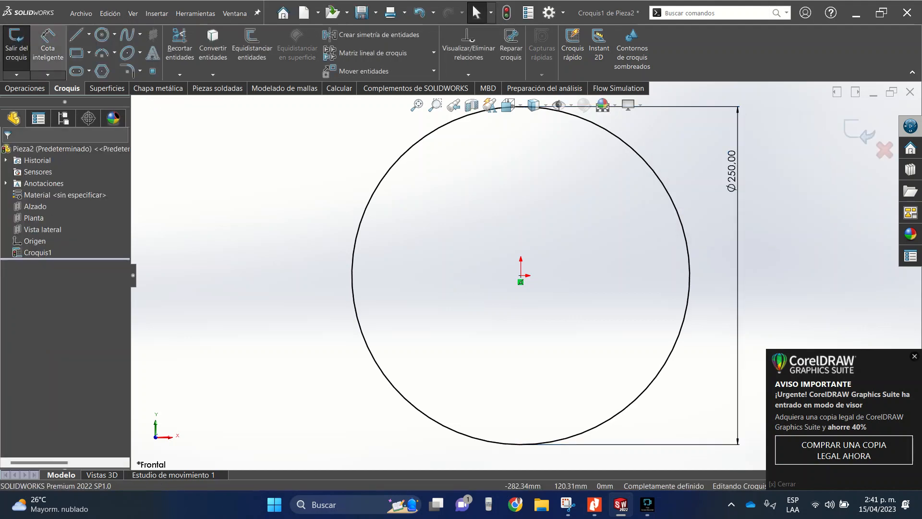
- Draw a 125 mm vertical line up from the circle's left quadrant, plus an outward horizontal line about 39 mm long at its upper end
{"action": "left_click", "coordinate": [77, 35]}
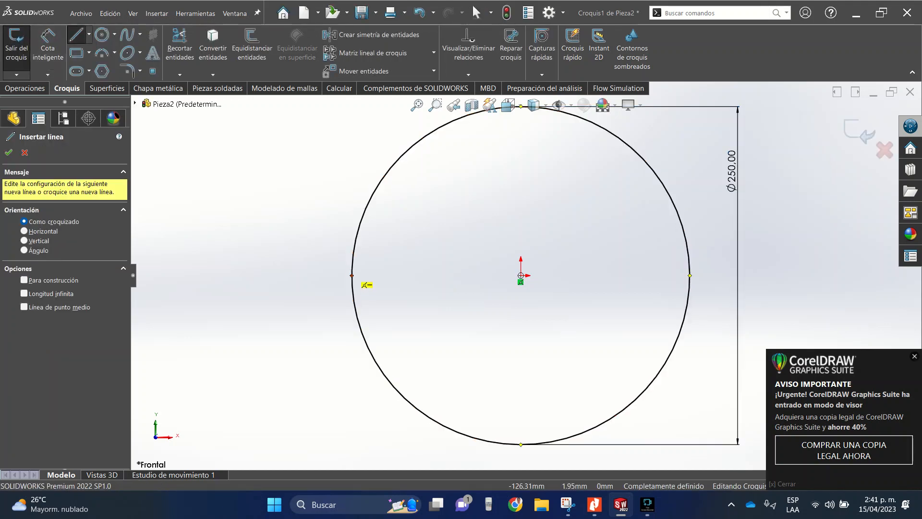
{"action": "left_click", "coordinate": [352, 276]}
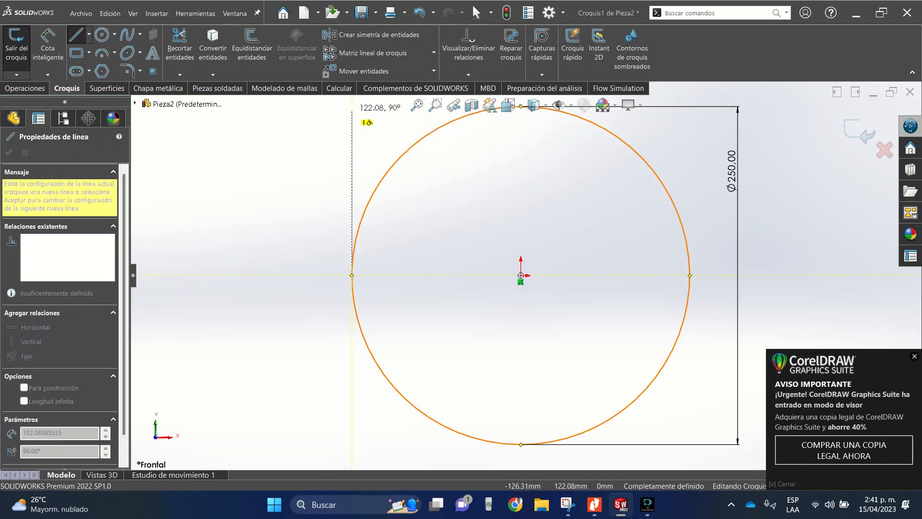
{"action": "key", "text": "f"}
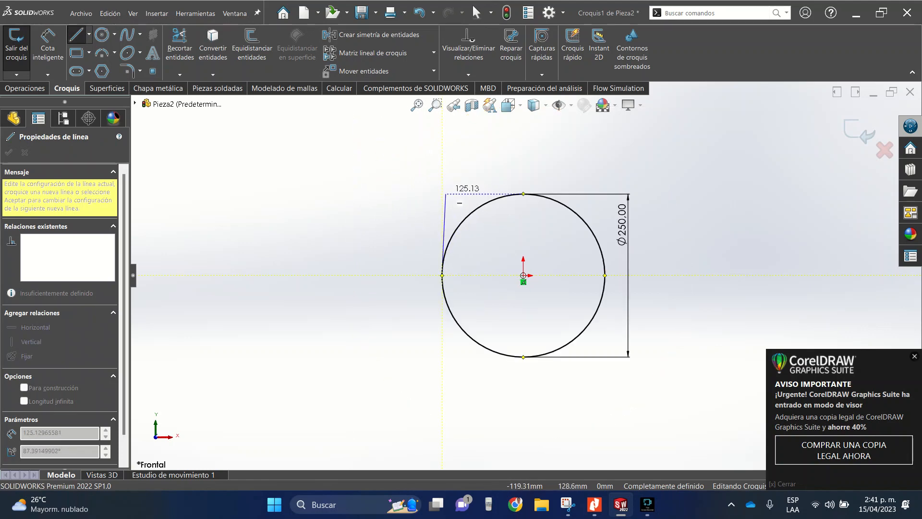
{"action": "left_click", "coordinate": [442, 194]}
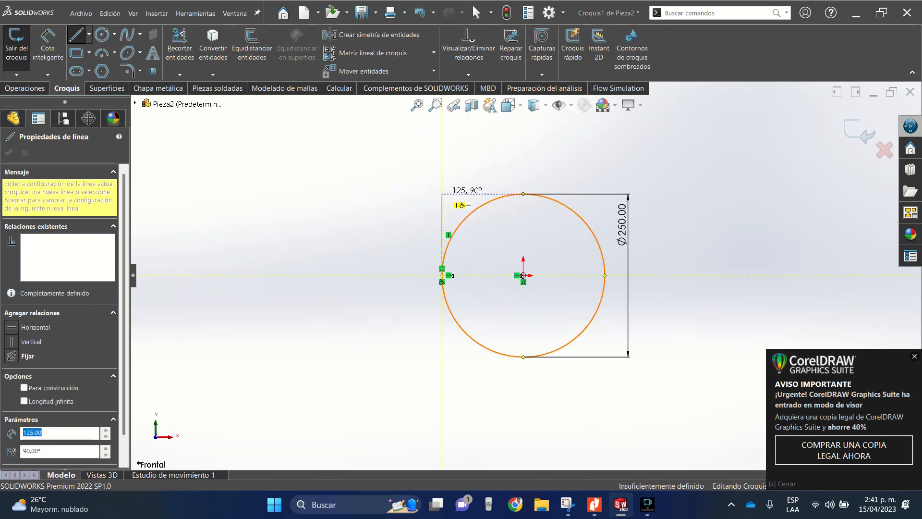
{"action": "left_click", "coordinate": [418, 194]}
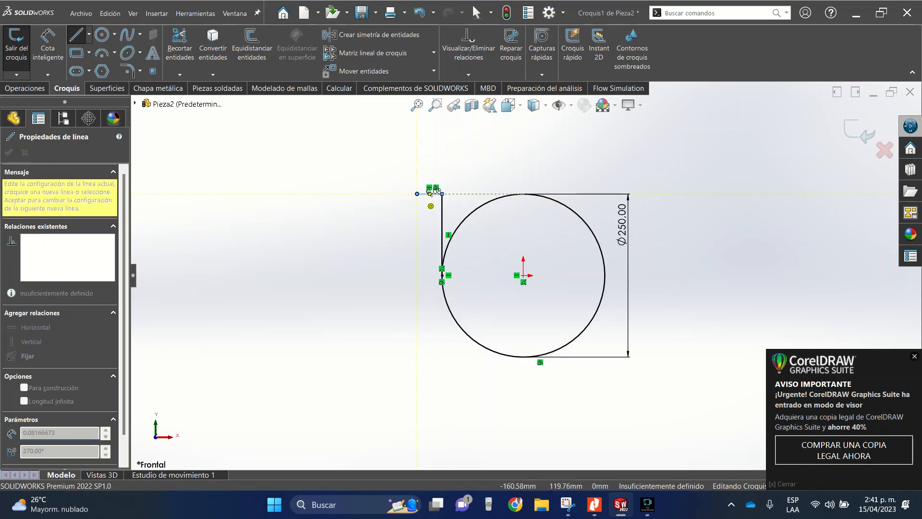
{"action": "key", "text": "Escape"}
- Draw a vertical line from the circle's right quadrant up to the circle's top level, plus an outward horizontal line about 56 mm long
{"action": "left_click", "coordinate": [76, 34]}
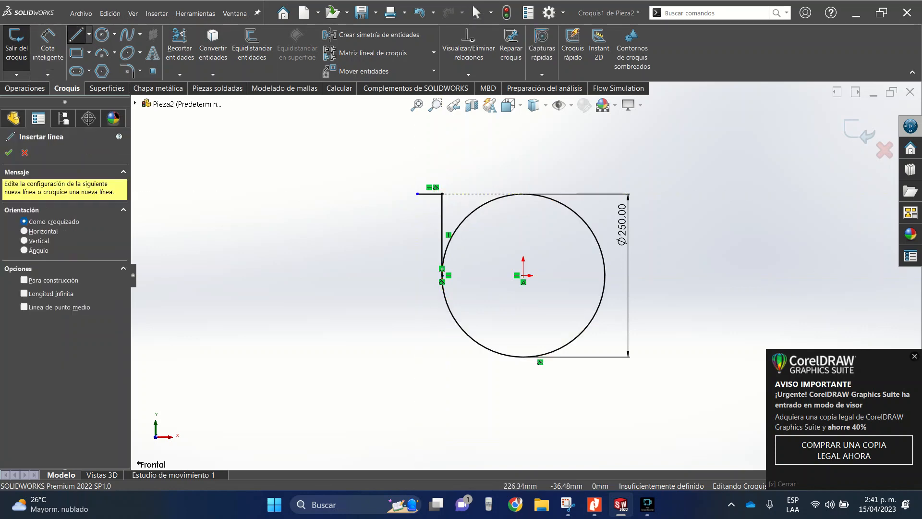
{"action": "left_click", "coordinate": [605, 275]}
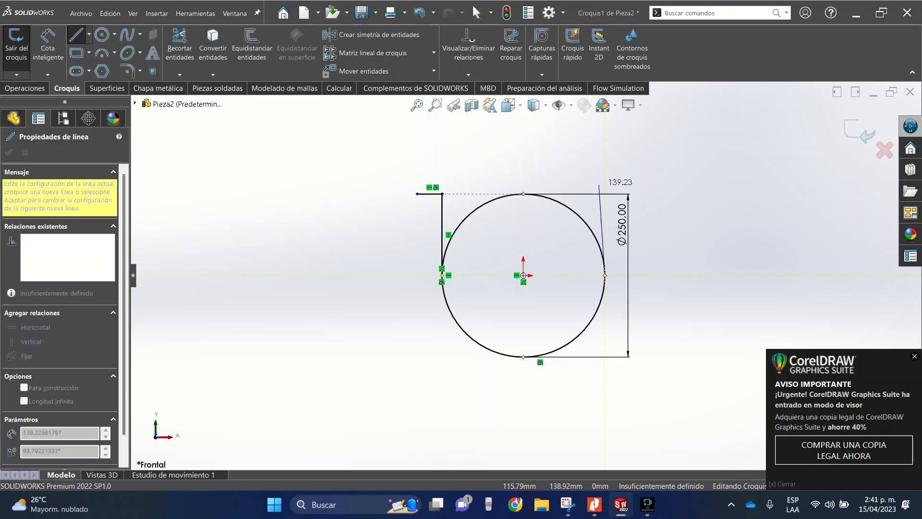
{"action": "left_click", "coordinate": [605, 193]}
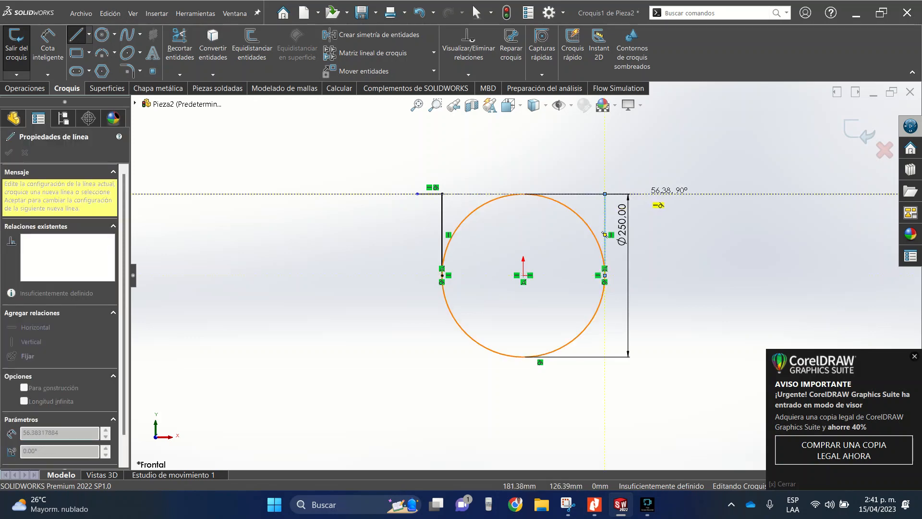
{"action": "double_click", "coordinate": [642, 194]}
{"action": "key", "text": "Escape"}
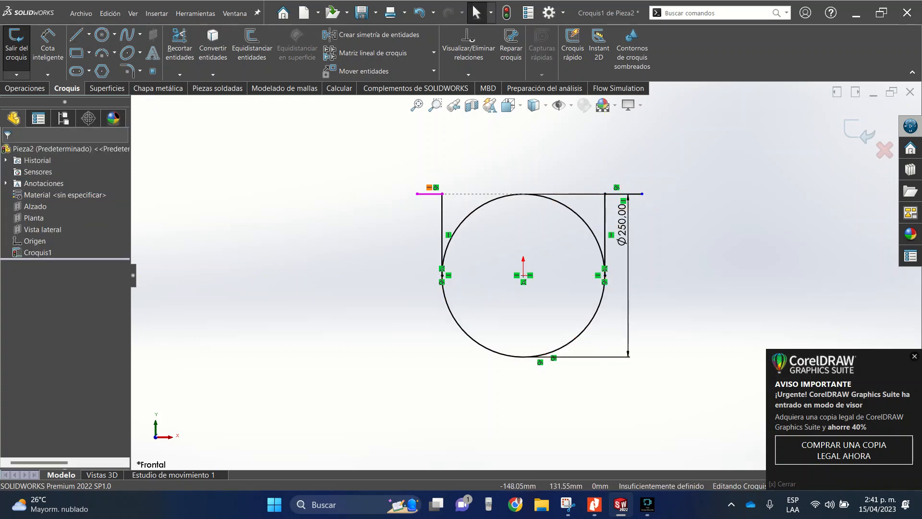
- Add an equal relation between the two outward horizontal flange lines
{"action": "left_click", "coordinate": [432, 193]}
{"action": "left_click", "coordinate": [624, 194], "text": "ctrl"}
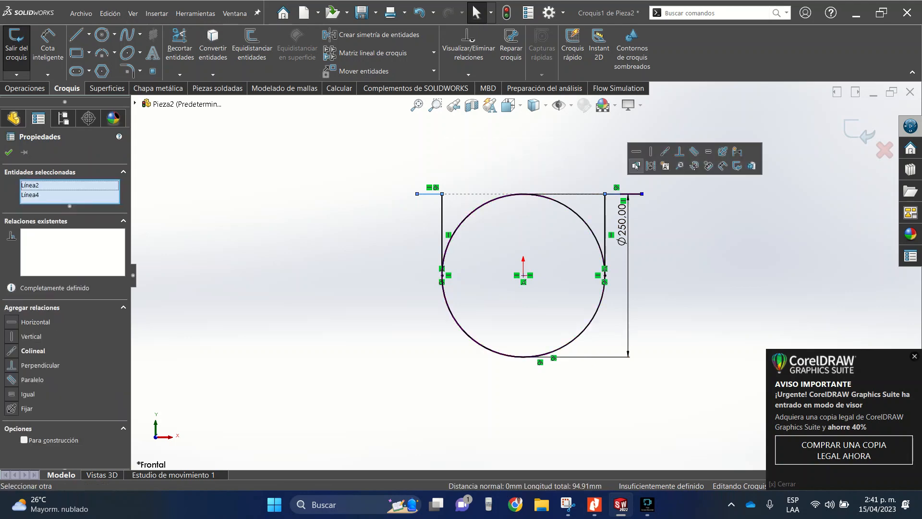
{"action": "left_click", "coordinate": [708, 152]}
{"action": "key", "text": "Escape"}
- Dimension the left horizontal flange line as 50 mm long
{"action": "left_click", "coordinate": [48, 46]}
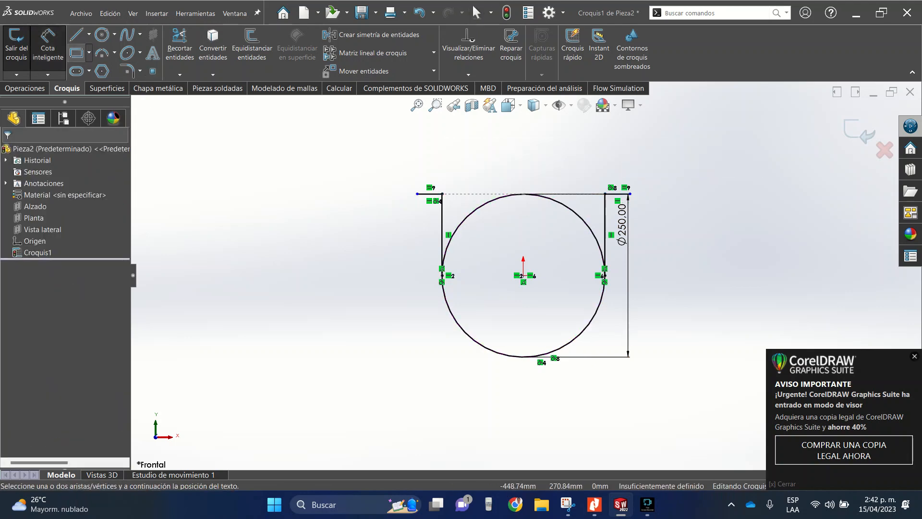
{"action": "left_click", "coordinate": [429, 194]}
{"action": "left_click", "coordinate": [426, 141]}
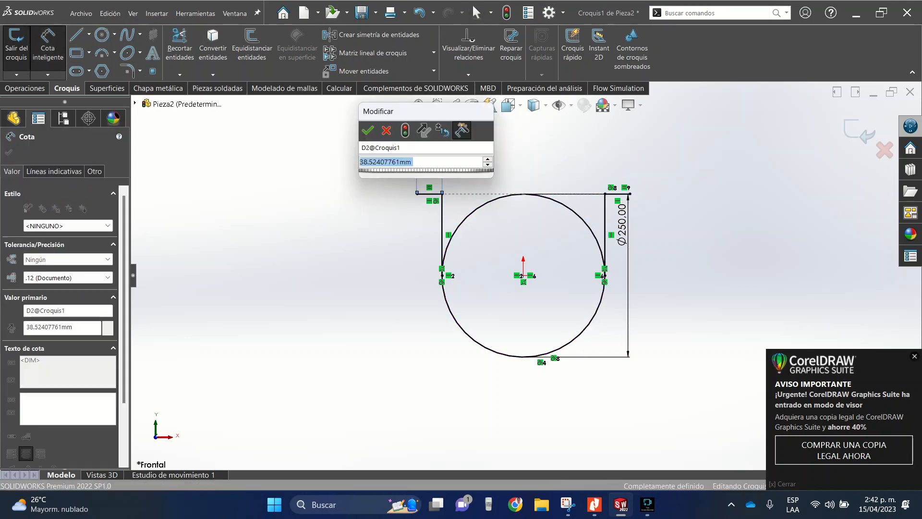
{"action": "type", "text": "50"}
{"action": "key", "text": "Return"}
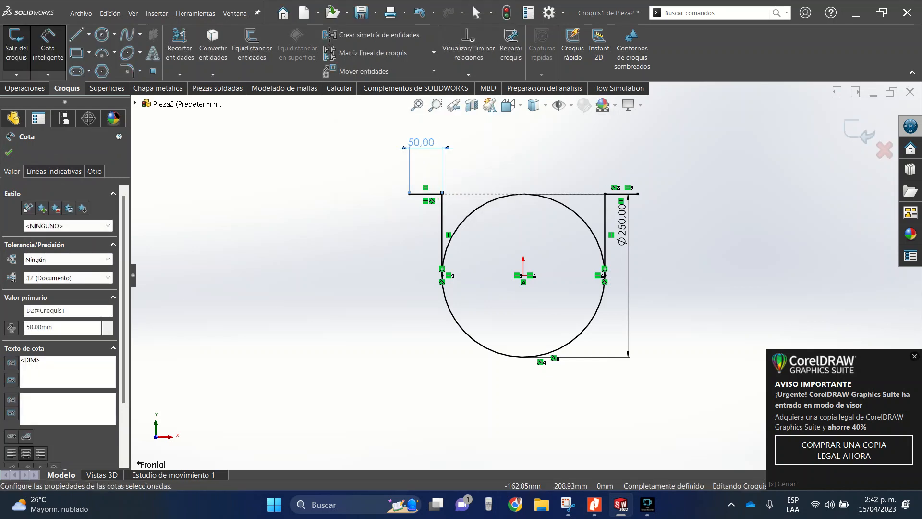
- Draw a horizontal construction line across the circle from its left quadrant to its right quadrant
{"action": "left_click", "coordinate": [89, 35]}
{"action": "left_click", "coordinate": [115, 35]}
{"action": "left_click", "coordinate": [89, 35]}
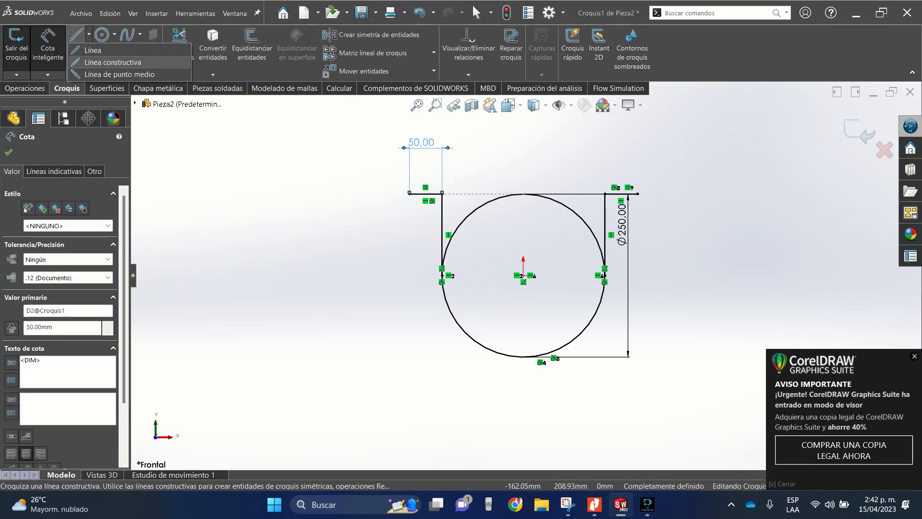
{"action": "left_click", "coordinate": [122, 62]}
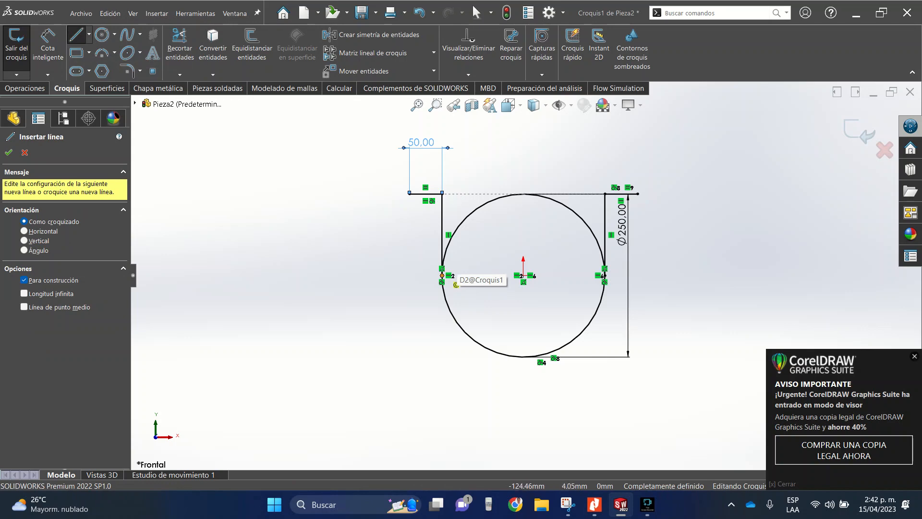
{"action": "left_click", "coordinate": [442, 275]}
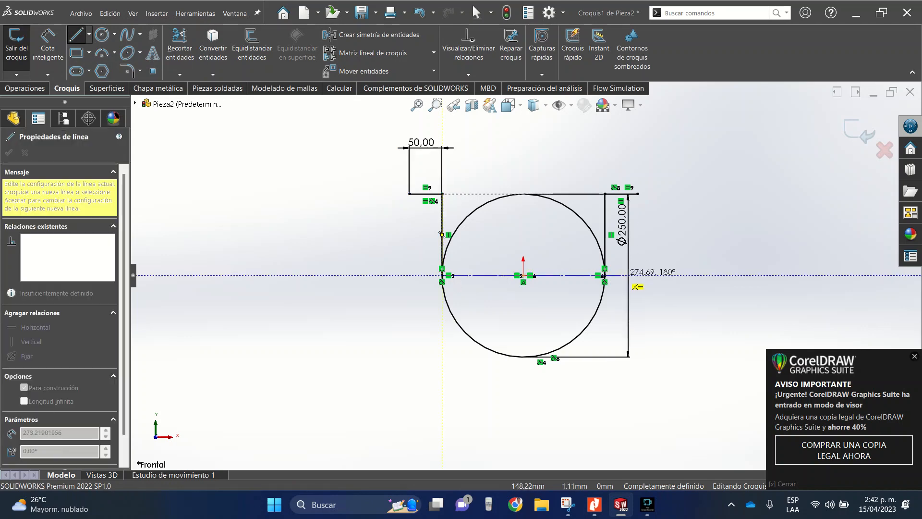
{"action": "left_click", "coordinate": [604, 276]}
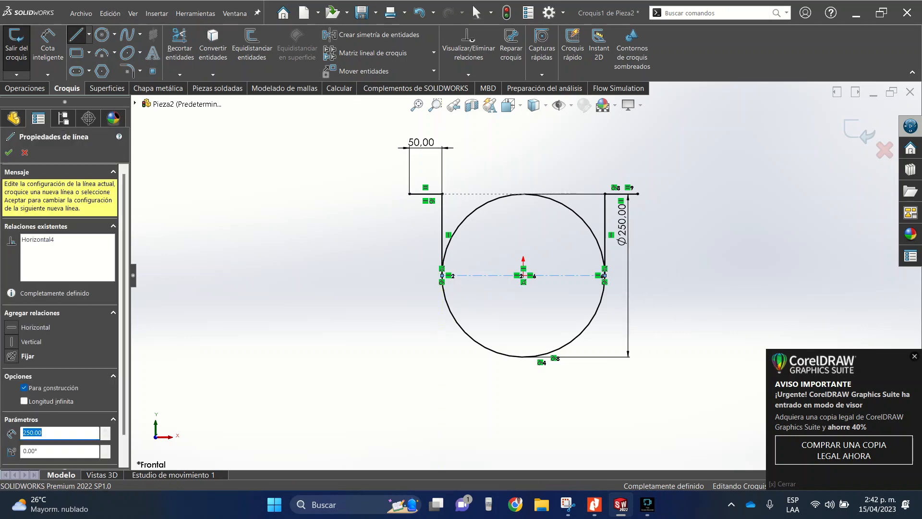
{"action": "key", "text": "Escape"}
- Trim the upper half of the circle, keeping the trimmed arc as construction geometry
{"action": "scroll", "coordinate": [558, 273], "scroll_direction": "up", "scroll_amount": 2}
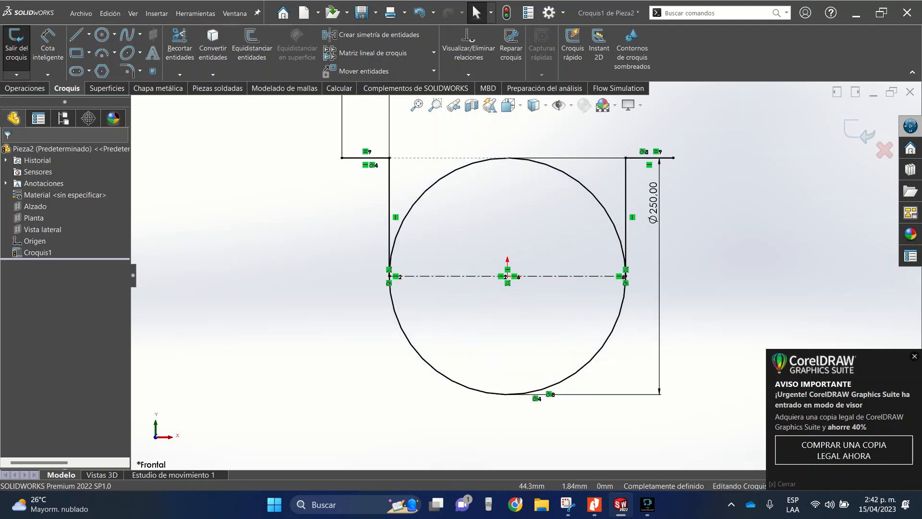
{"action": "scroll", "coordinate": [557, 275], "scroll_direction": "up", "scroll_amount": 2}
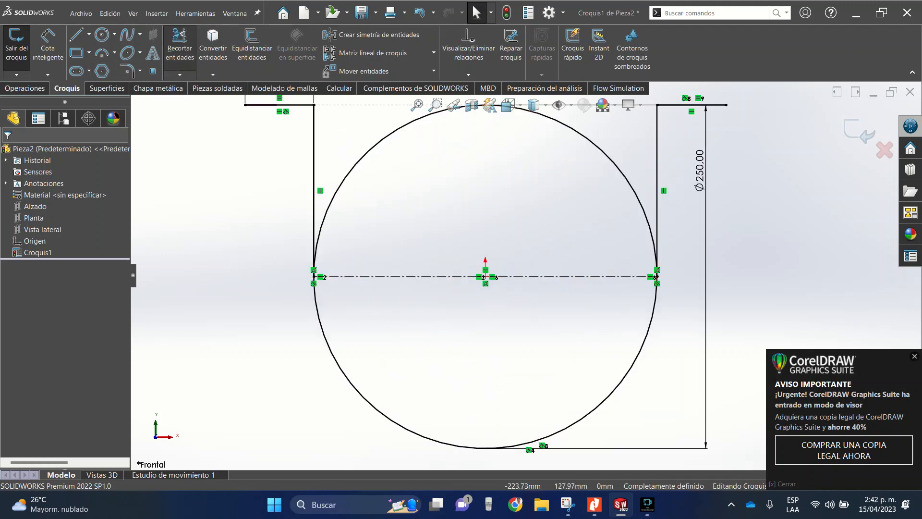
{"action": "left_click", "coordinate": [179, 47]}
{"action": "scroll", "coordinate": [432, 140], "scroll_direction": "down", "scroll_amount": 4}
{"action": "scroll", "coordinate": [522, 173], "scroll_direction": "up", "scroll_amount": 3}
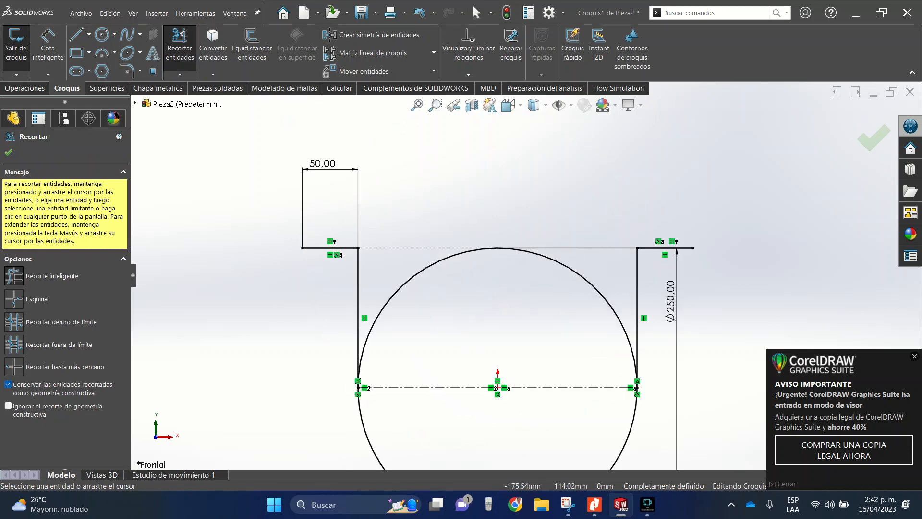
{"action": "left_click_drag", "start_coordinate": [406, 204], "coordinate": [441, 293]}
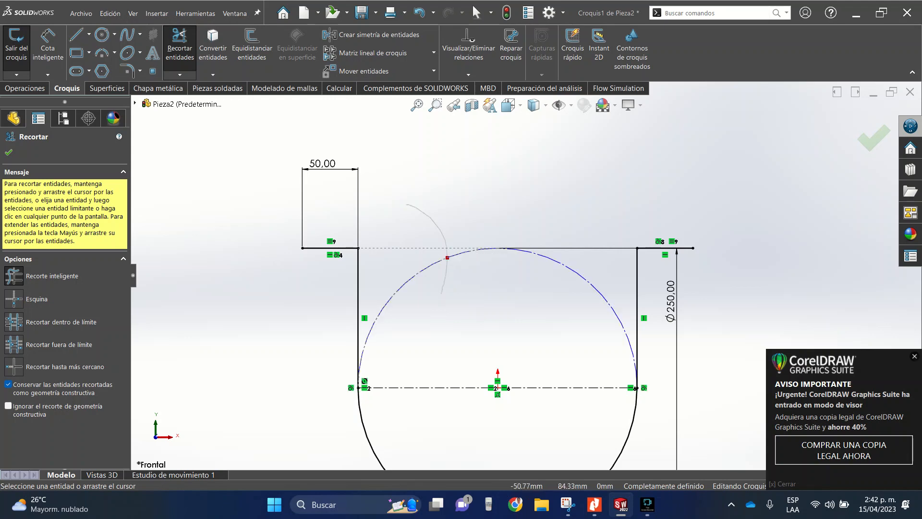
{"action": "left_click", "coordinate": [8, 152]}
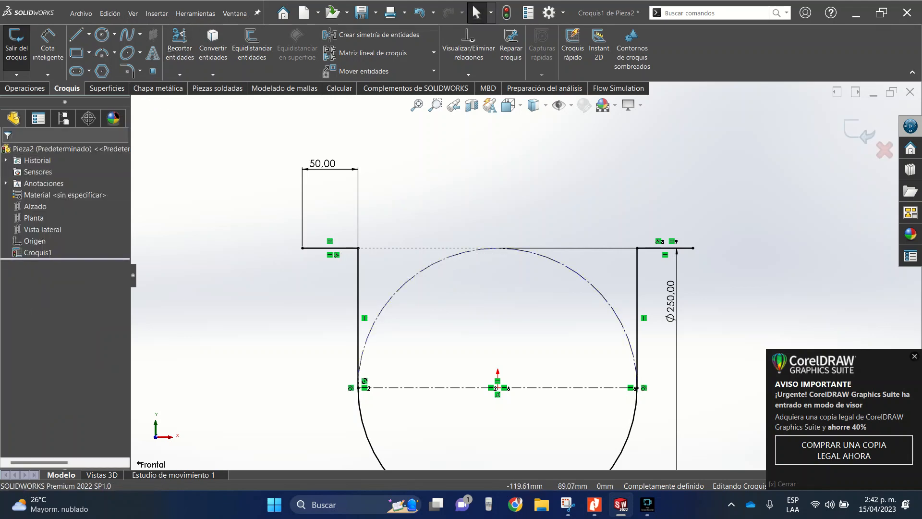
- Start a sheet metal base flange from the U-shaped trough profile and set its depth to 2000 mm
{"action": "scroll", "coordinate": [526, 274], "scroll_direction": "down", "scroll_amount": 4}
{"action": "scroll", "coordinate": [600, 303], "scroll_direction": "up", "scroll_amount": 2}
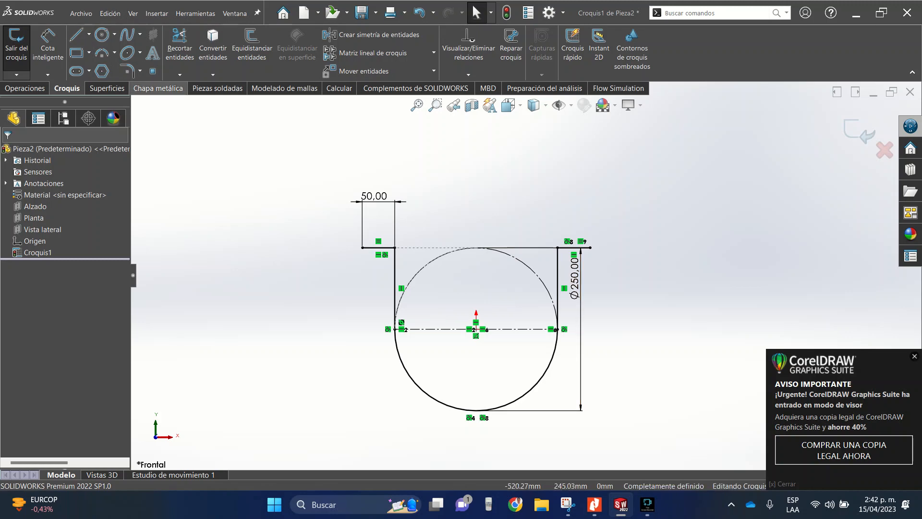
{"action": "left_click", "coordinate": [158, 87]}
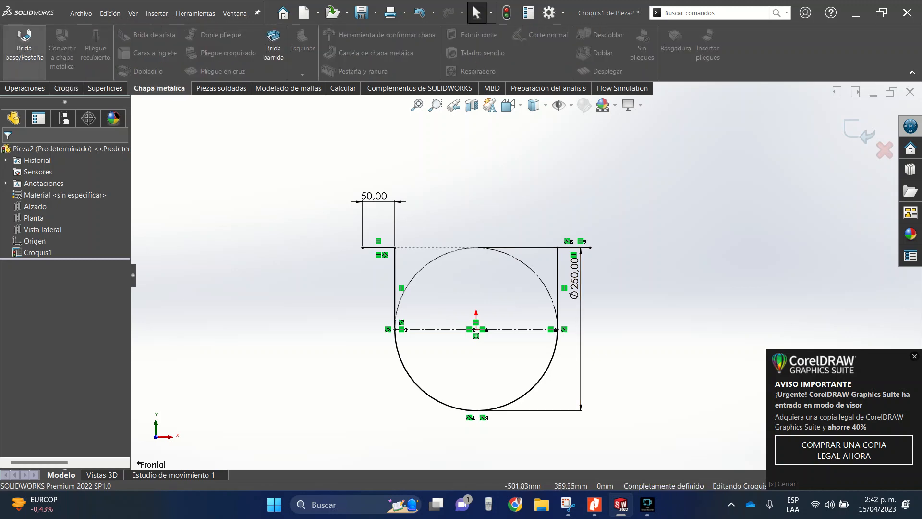
{"action": "left_click", "coordinate": [24, 45]}
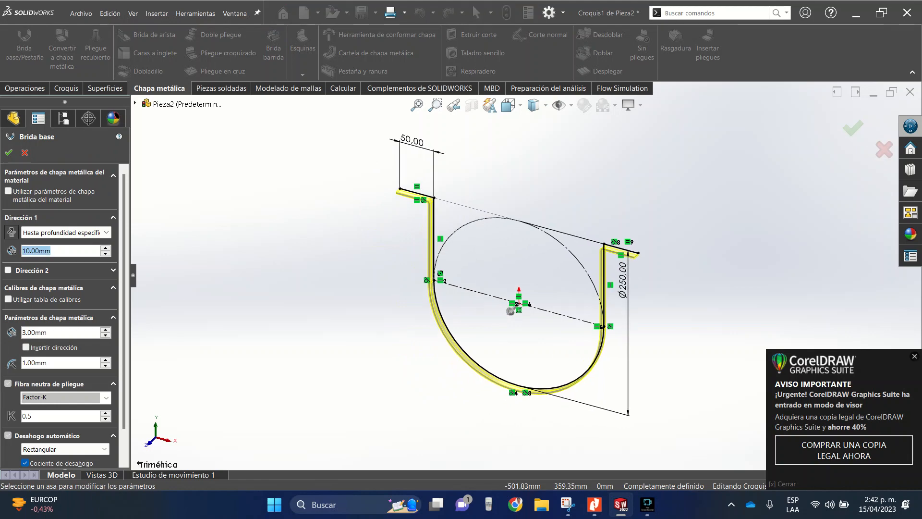
{"action": "type", "text": "20"}
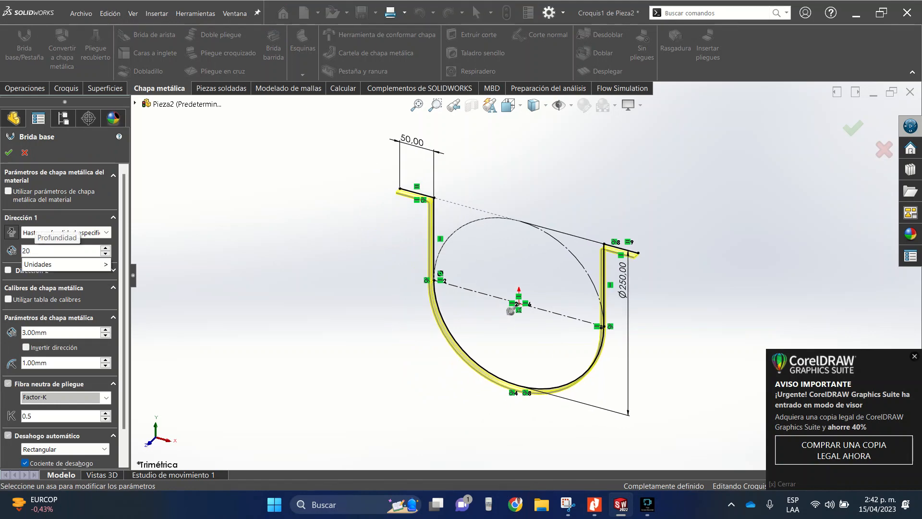
{"action": "type", "text": "00"}
{"action": "mouse_move", "coordinate": [72, 264]}
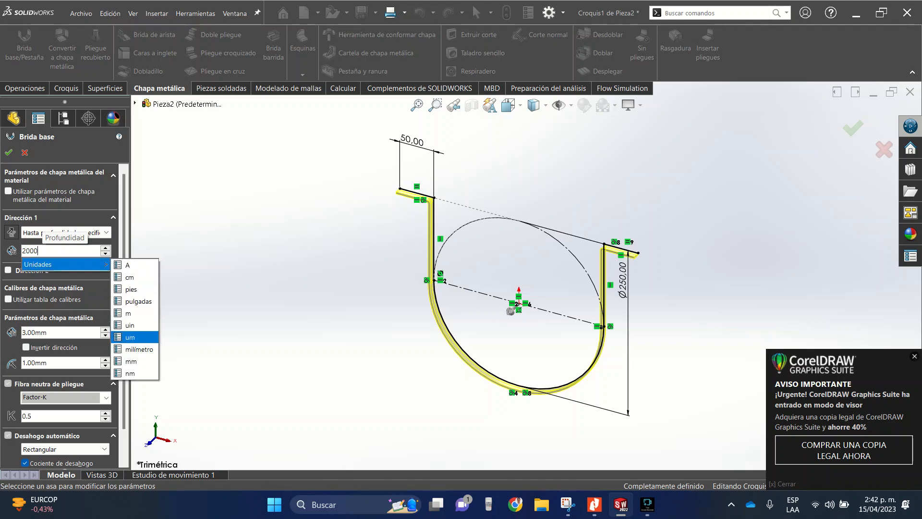
{"action": "left_click", "coordinate": [130, 361]}
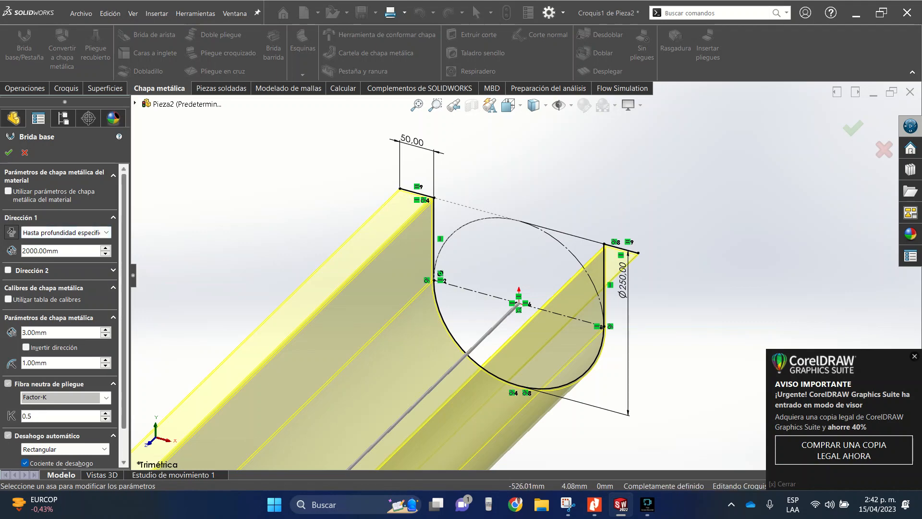
- Try reversing the base flange's extrusion direction while checking the preview of the whole trough
{"action": "scroll", "coordinate": [64, 317], "scroll_direction": "down", "scroll_amount": 2}
{"action": "scroll", "coordinate": [530, 274], "scroll_direction": "up", "scroll_amount": 8}
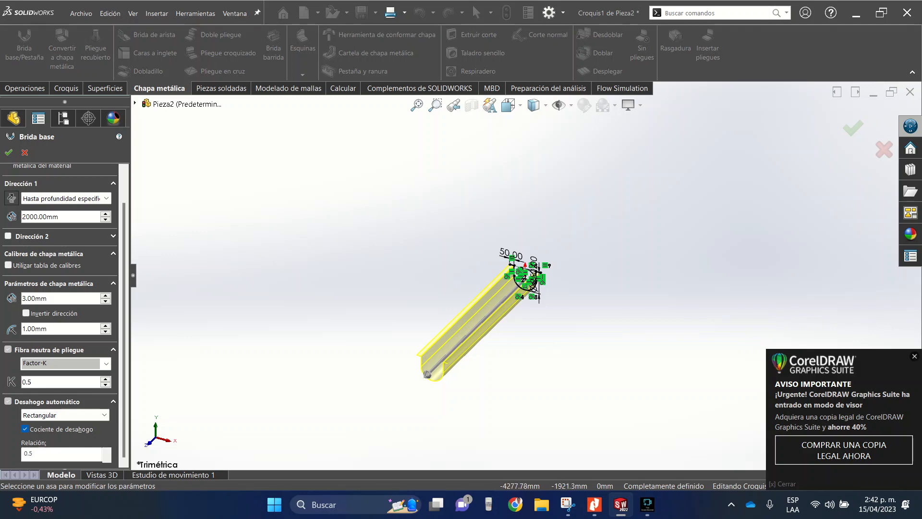
{"action": "left_click", "coordinate": [11, 198]}
{"action": "left_click", "coordinate": [11, 198]}
{"action": "scroll", "coordinate": [541, 296], "scroll_direction": "down", "scroll_amount": 2}
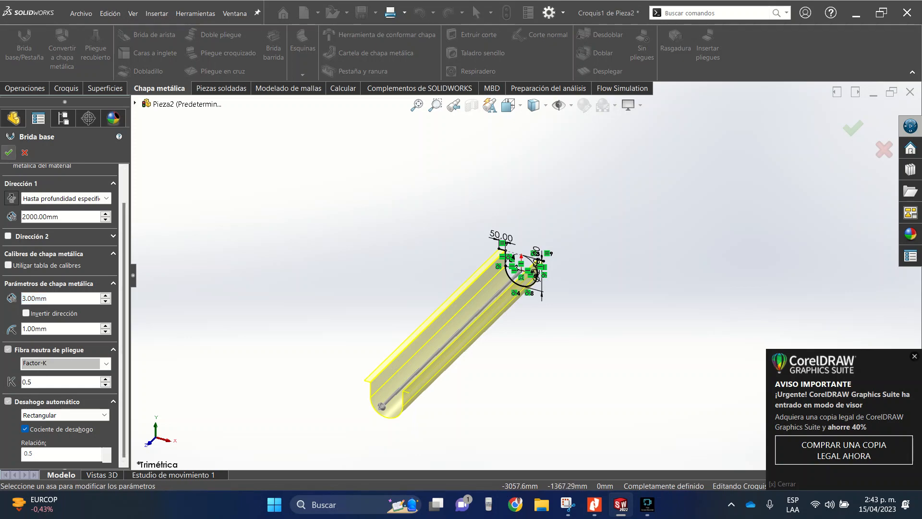
- Create the trough's base flange, then check its flat pattern and return the sheet to its folded state
{"action": "left_click", "coordinate": [9, 152]}
{"action": "scroll", "coordinate": [417, 446], "scroll_direction": "down", "scroll_amount": 4}
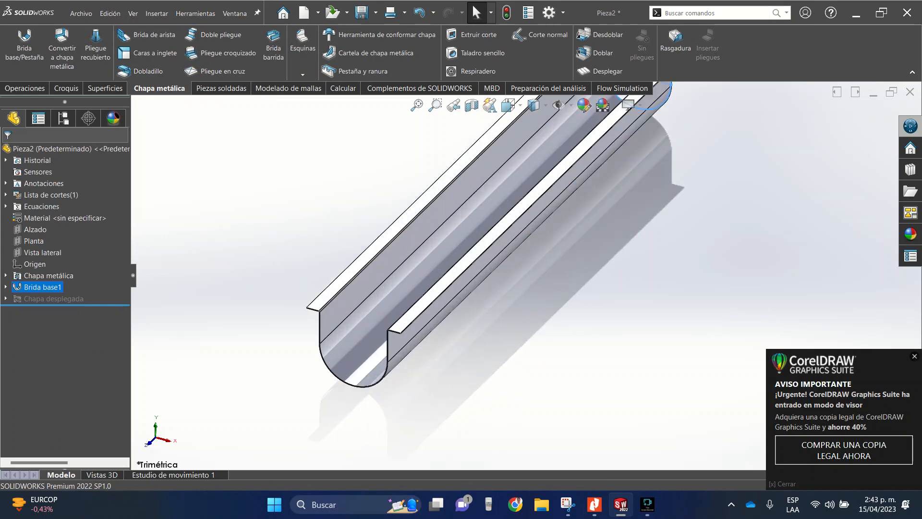
{"action": "right_click", "coordinate": [376, 186]}
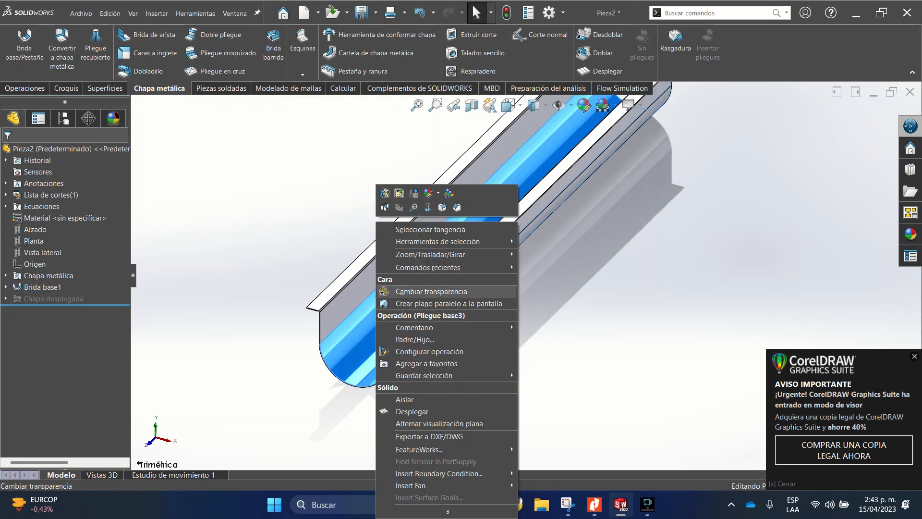
{"action": "left_click", "coordinate": [412, 411]}
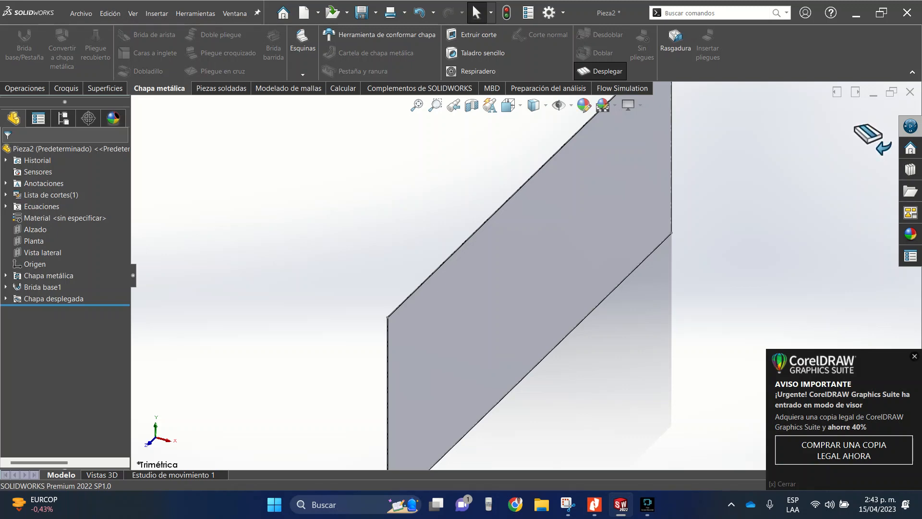
{"action": "left_click", "coordinate": [870, 138]}
{"action": "scroll", "coordinate": [523, 262], "scroll_direction": "up", "scroll_amount": 5}
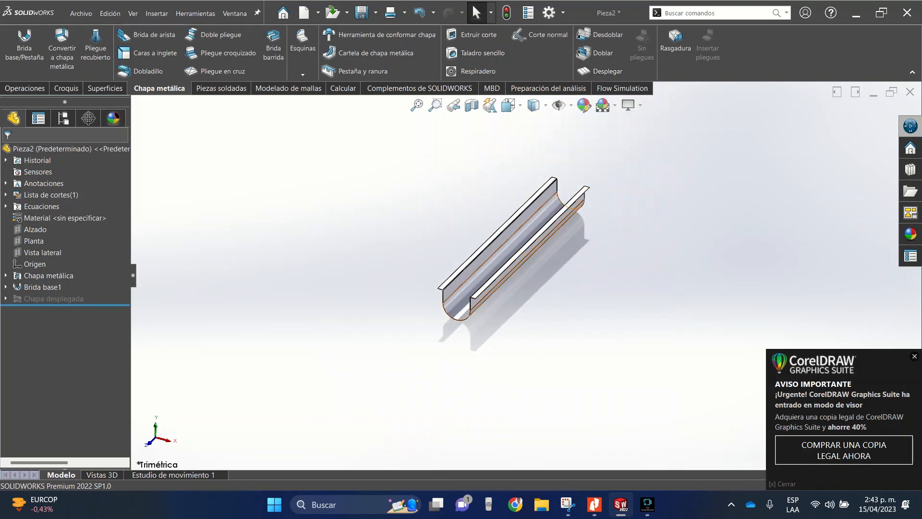
{"action": "scroll", "coordinate": [503, 241], "scroll_direction": "down", "scroll_amount": 3}
{"action": "middle_click_drag", "start_coordinate": [502, 242], "coordinate": [524, 236]}
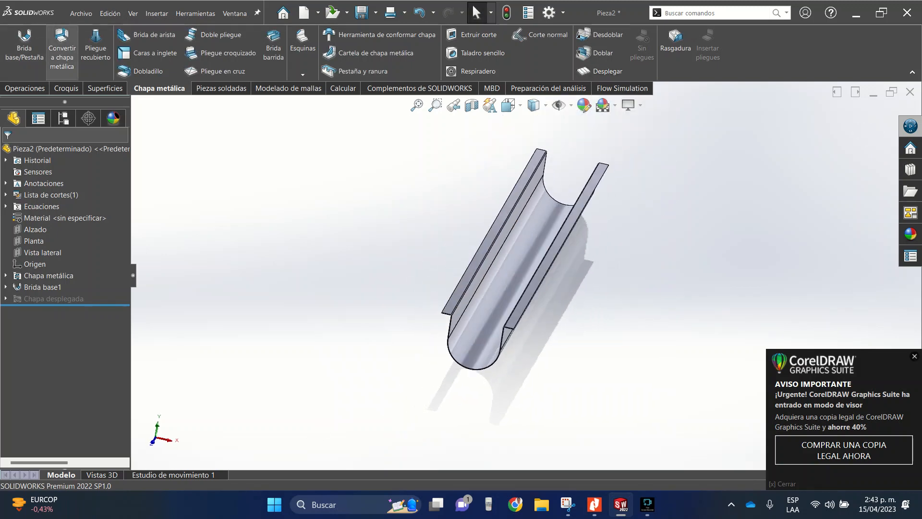
- Save the trough part as "camisa inferior 2" in the "sin fin 2" folder
{"action": "left_click", "coordinate": [80, 13]}
{"action": "left_click", "coordinate": [108, 140]}
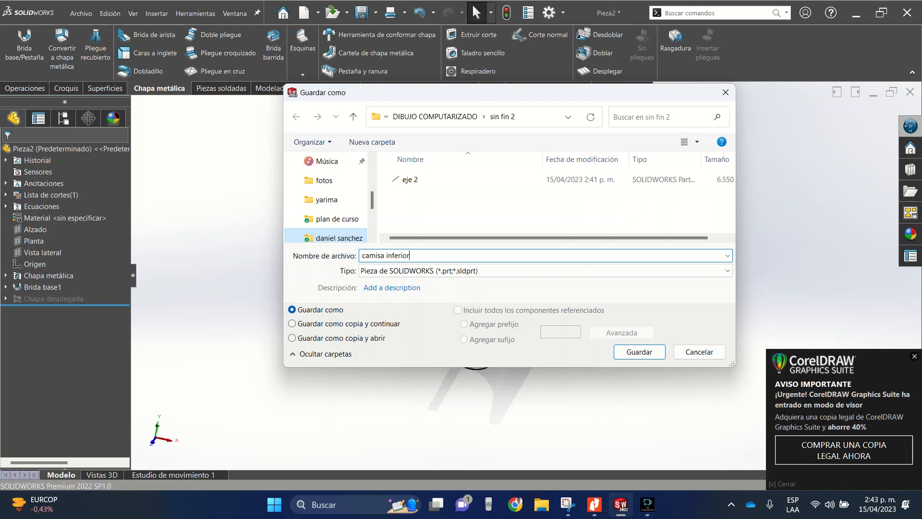
{"action": "left_click", "coordinate": [639, 351]}
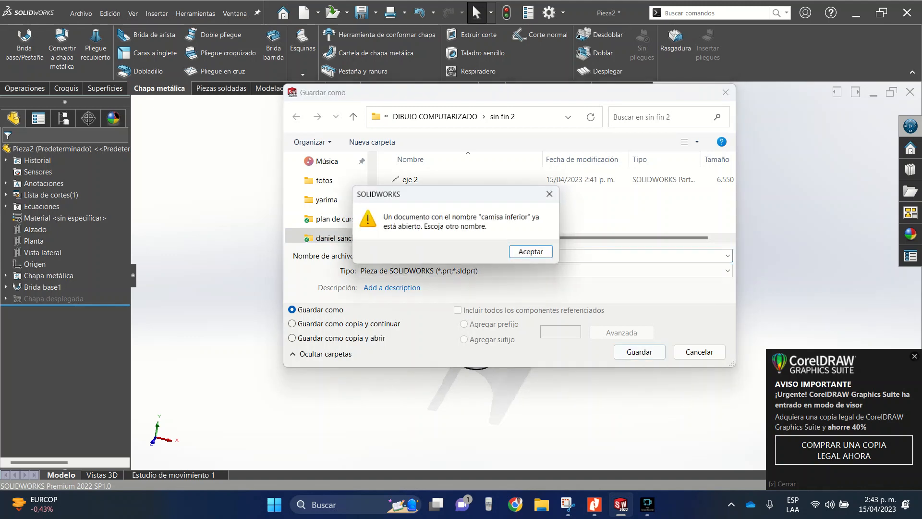
{"action": "left_click", "coordinate": [533, 252]}
{"action": "left_click", "coordinate": [417, 255]}
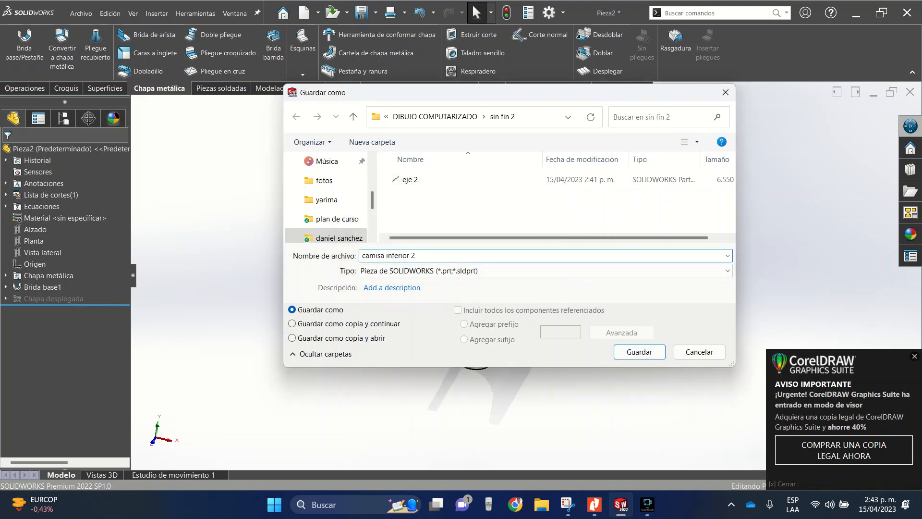
{"action": "left_click", "coordinate": [639, 352]}
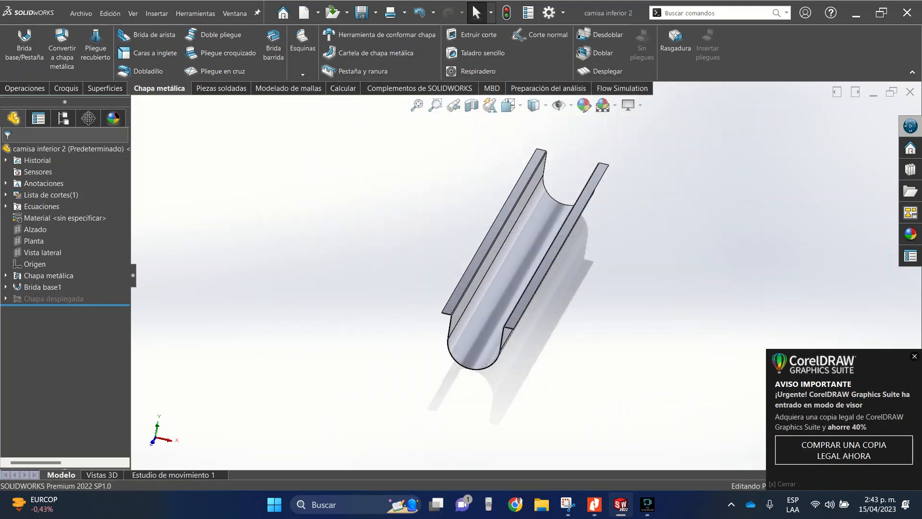
- Minimize the trough document and create a new part document
{"action": "left_click", "coordinate": [873, 93]}
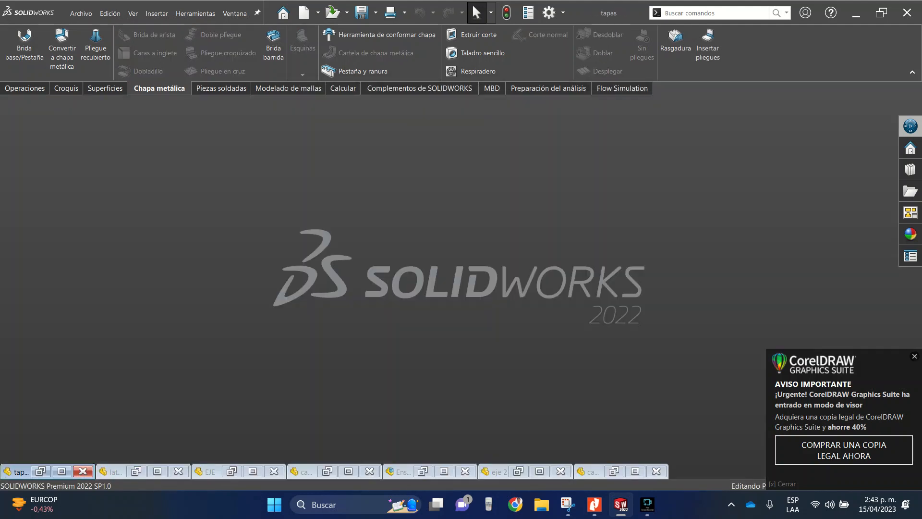
{"action": "left_click", "coordinate": [80, 13]}
{"action": "left_click", "coordinate": [84, 33]}
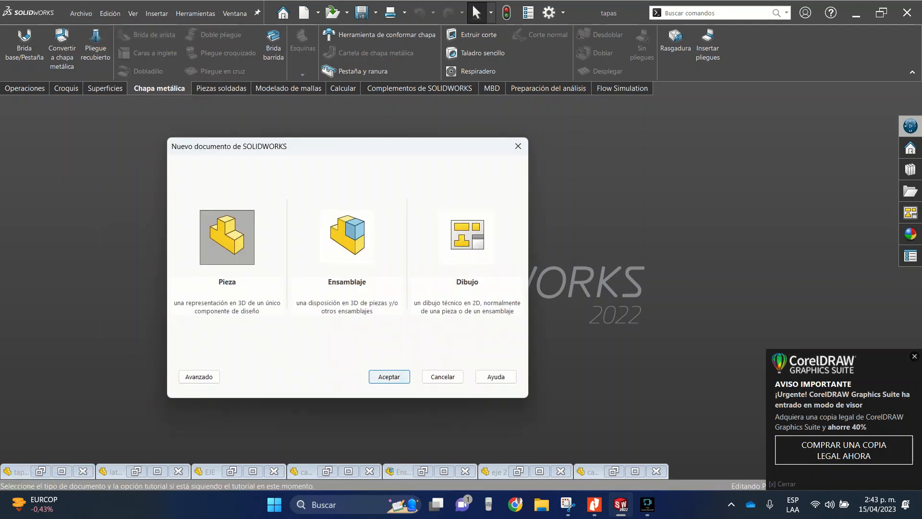
{"action": "left_click", "coordinate": [389, 376]}
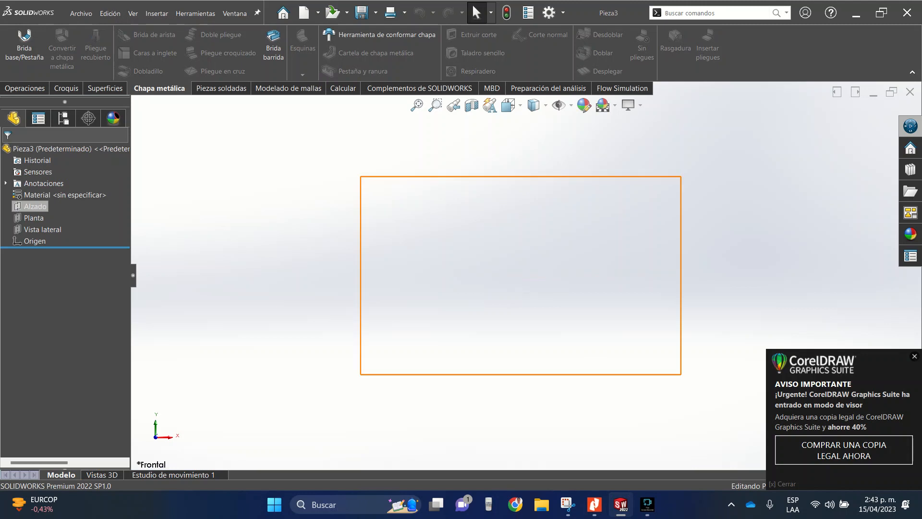
- Start a new sketch on the Alzado plane
{"action": "left_click", "coordinate": [34, 206]}
{"action": "left_click", "coordinate": [33, 218]}
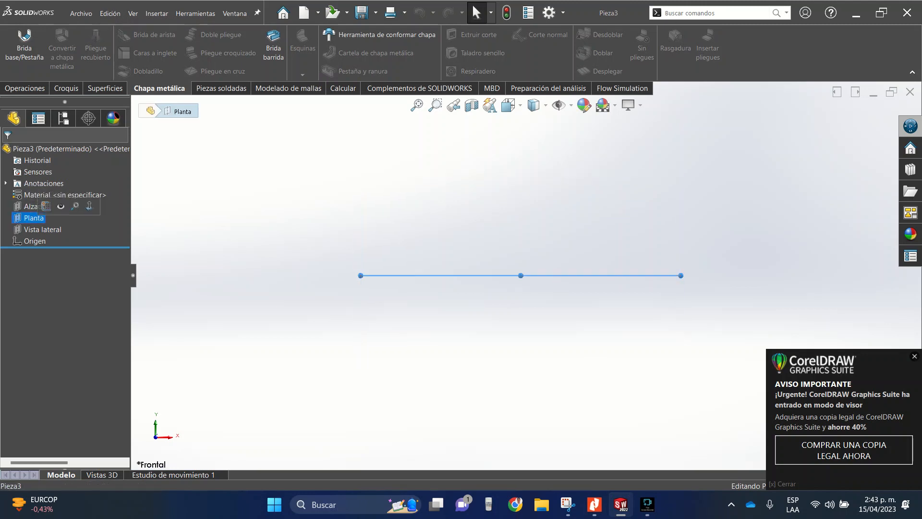
{"action": "left_click", "coordinate": [34, 206]}
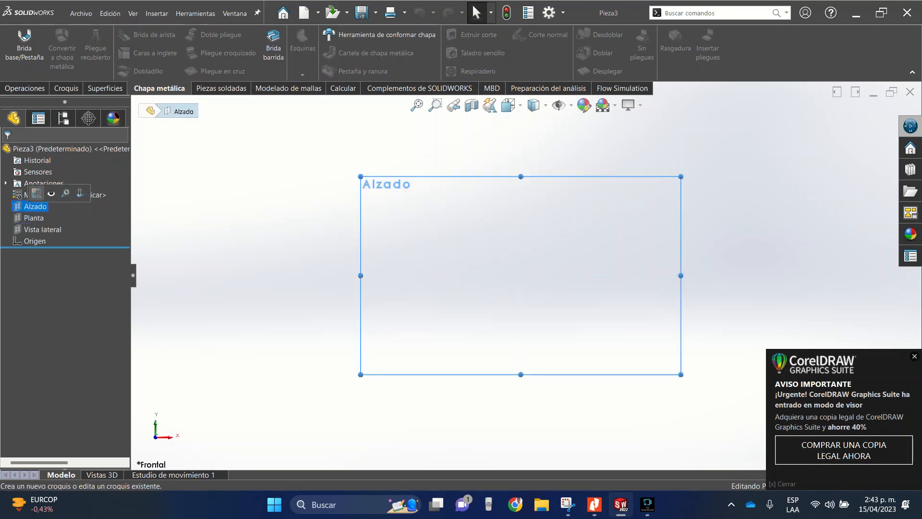
{"action": "left_click", "coordinate": [35, 193]}
- Draw a midpoint line about 29 mm long centred on the origin and constrain it to be vertical
{"action": "left_click", "coordinate": [75, 34]}
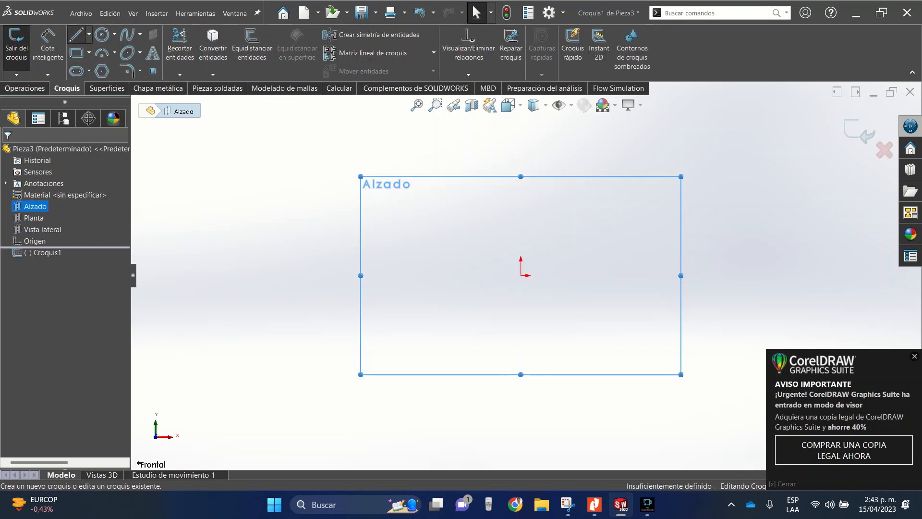
{"action": "left_click", "coordinate": [89, 35]}
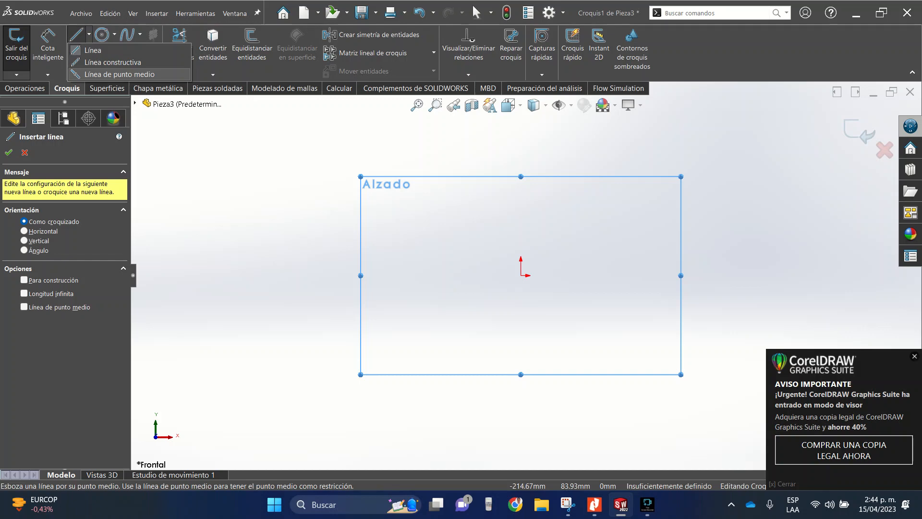
{"action": "left_click", "coordinate": [114, 74]}
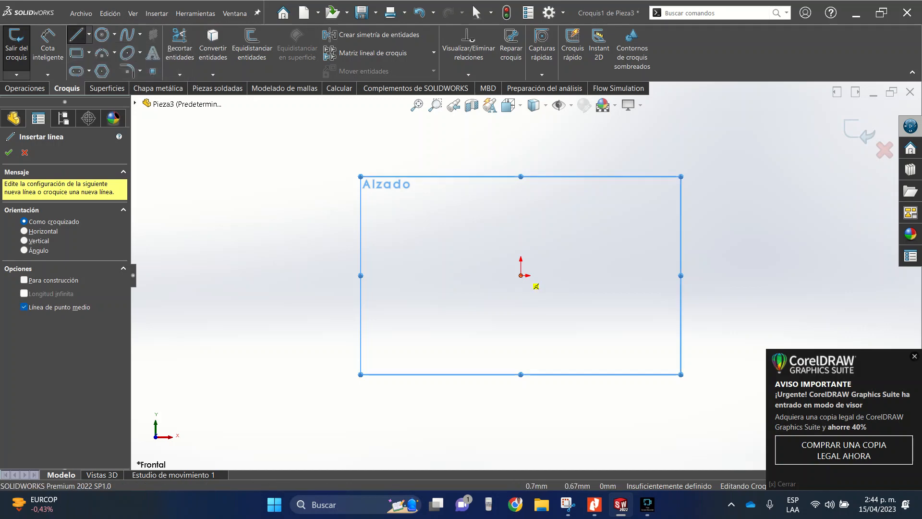
{"action": "left_click", "coordinate": [521, 275]}
{"action": "left_click", "coordinate": [529, 250]}
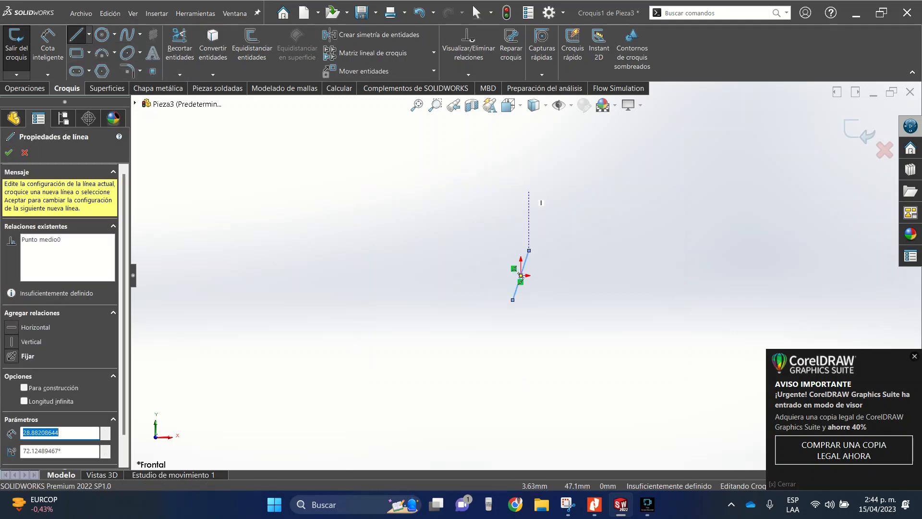
{"action": "key", "text": "Escape"}
{"action": "left_click", "coordinate": [525, 262]}
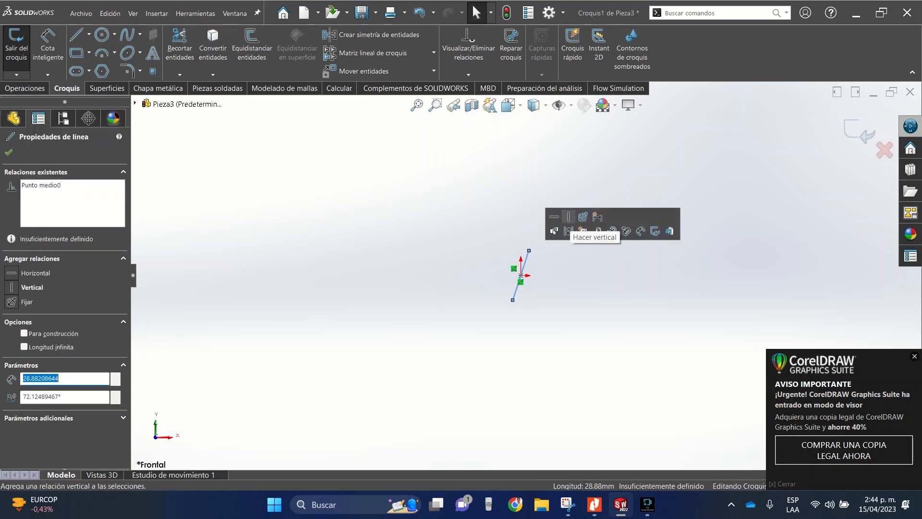
{"action": "left_click", "coordinate": [568, 216]}
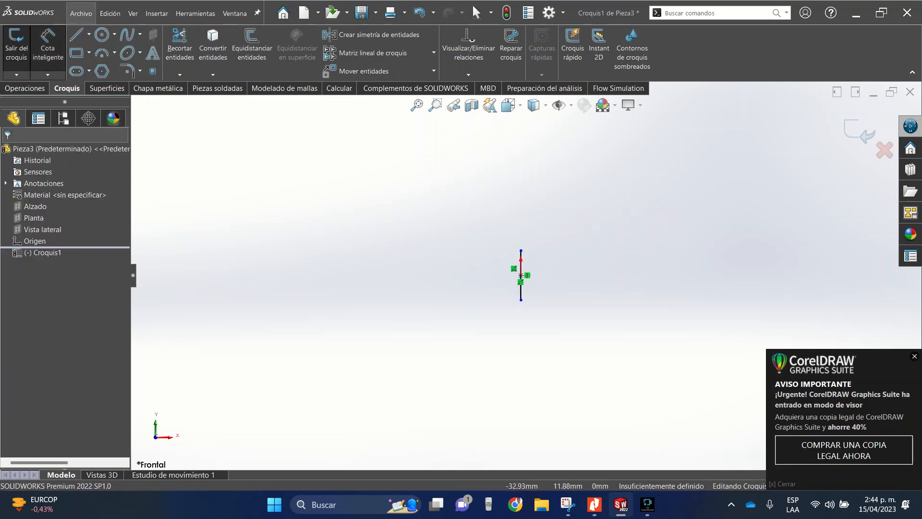
- Dimension the vertical line's length as 150 mm
{"action": "left_click", "coordinate": [520, 288]}
{"action": "left_click", "coordinate": [419, 278]}
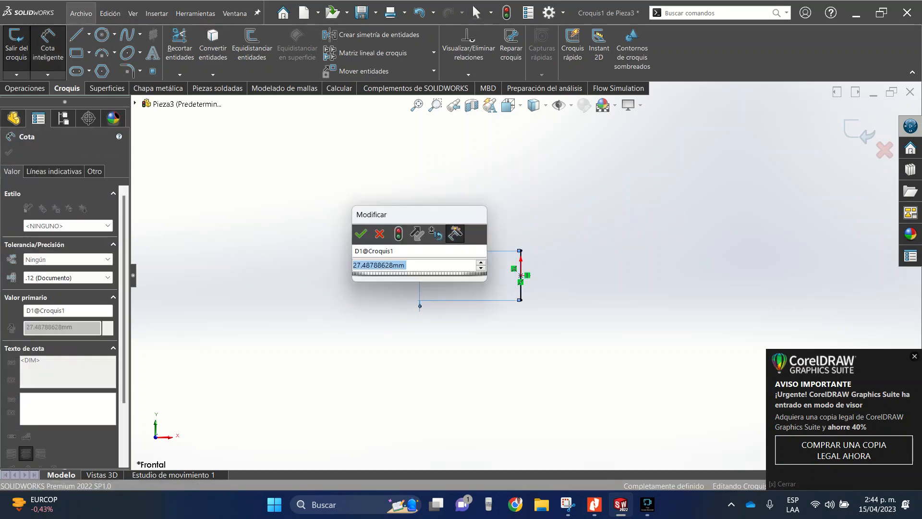
{"action": "type", "text": "150"}
{"action": "key", "text": "Return"}
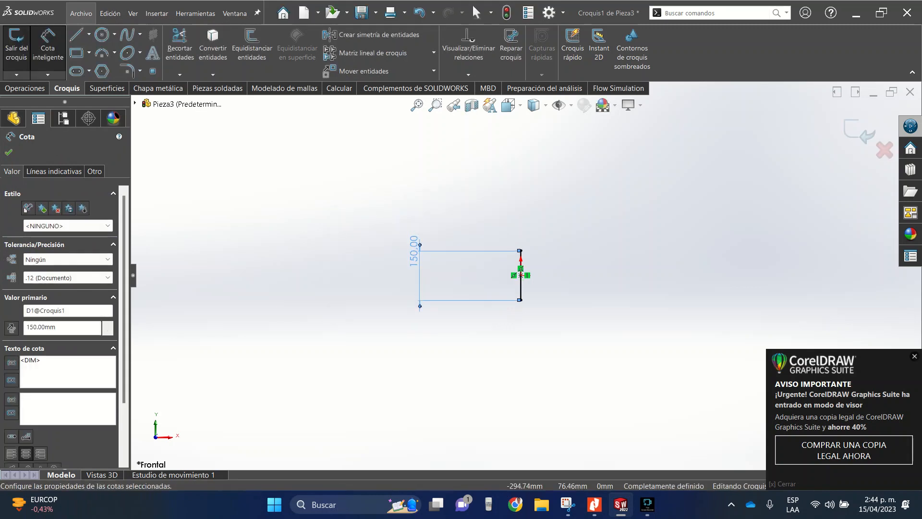
{"action": "key", "text": "Escape"}
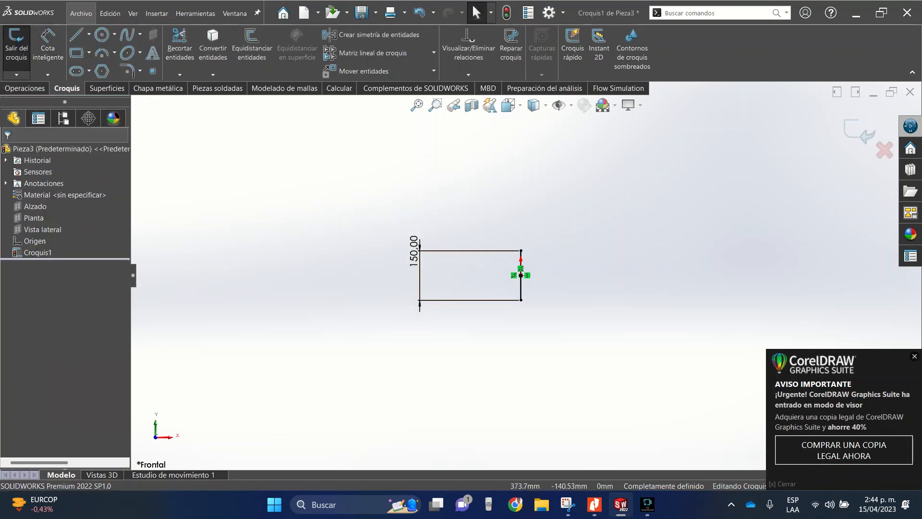
- Draw horizontal lines toward +X from both ends of the vertical line, the upper about 55 mm and the lower about 49 mm long
{"action": "scroll", "coordinate": [543, 313], "scroll_direction": "up", "scroll_amount": 4}
{"action": "key", "text": "l"}
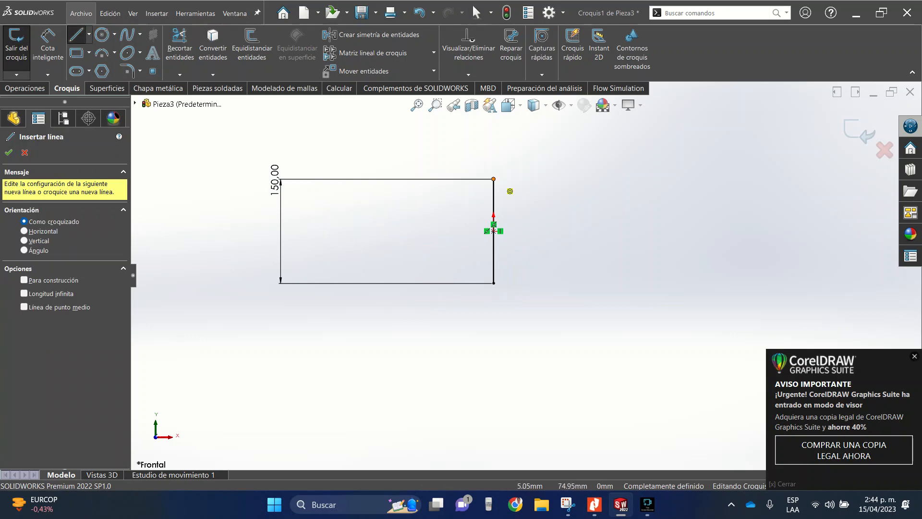
{"action": "left_click", "coordinate": [493, 180]}
{"action": "left_click", "coordinate": [532, 180]}
{"action": "key", "text": "Escape"}
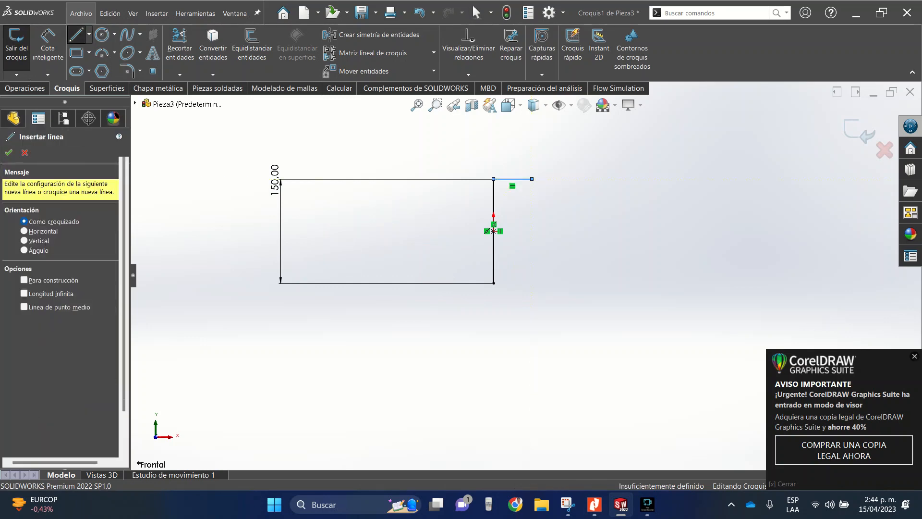
{"action": "key", "text": "Escape"}
{"action": "key", "text": "l"}
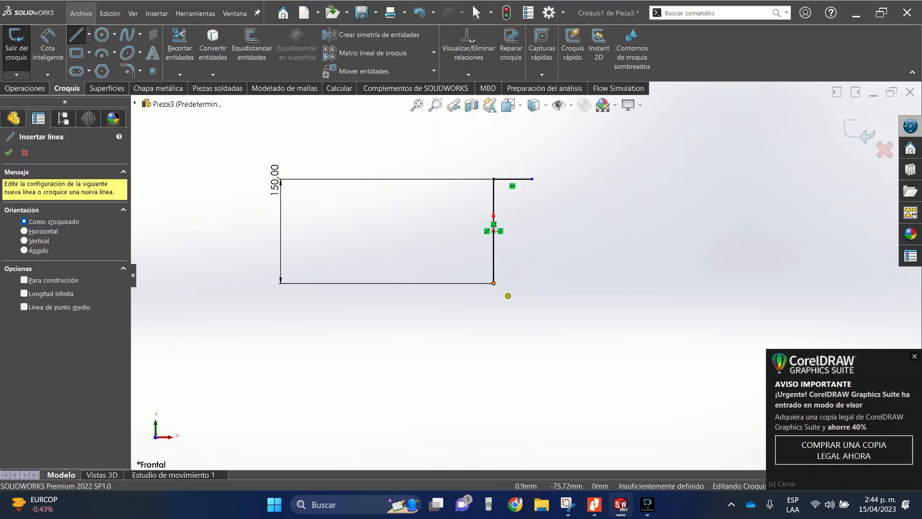
{"action": "left_click", "coordinate": [494, 283]}
{"action": "left_click", "coordinate": [528, 283]}
{"action": "key", "text": "Escape"}
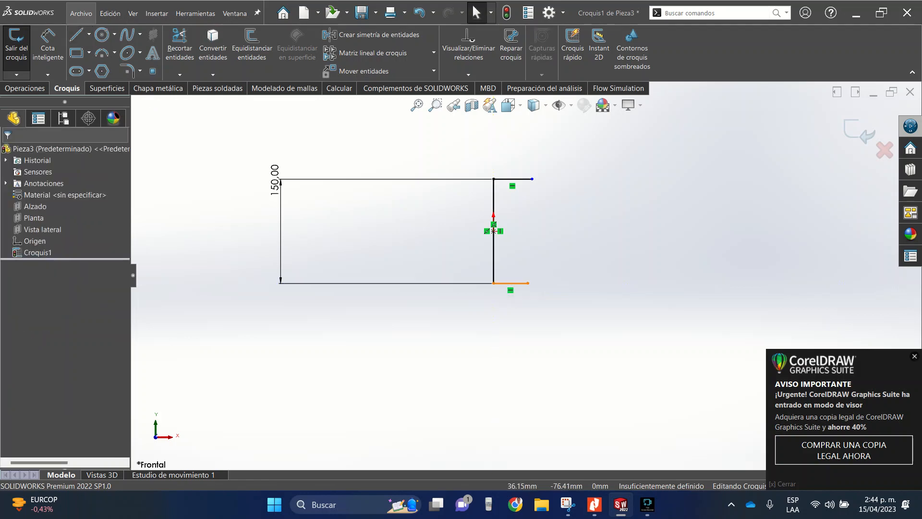
- Add an equal relation between the upper and lower horizontal lines
{"action": "left_click", "coordinate": [511, 283]}
{"action": "left_click", "coordinate": [514, 179], "text": "ctrl"}
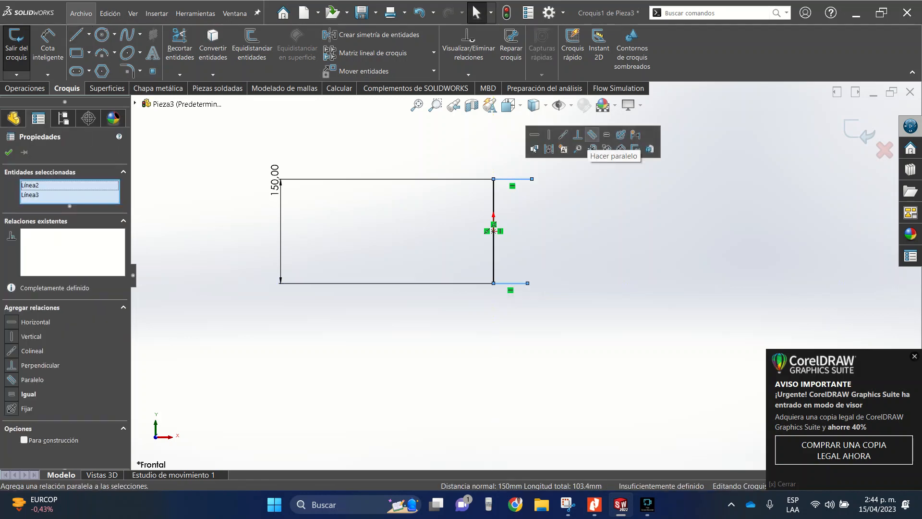
{"action": "left_click", "coordinate": [607, 135]}
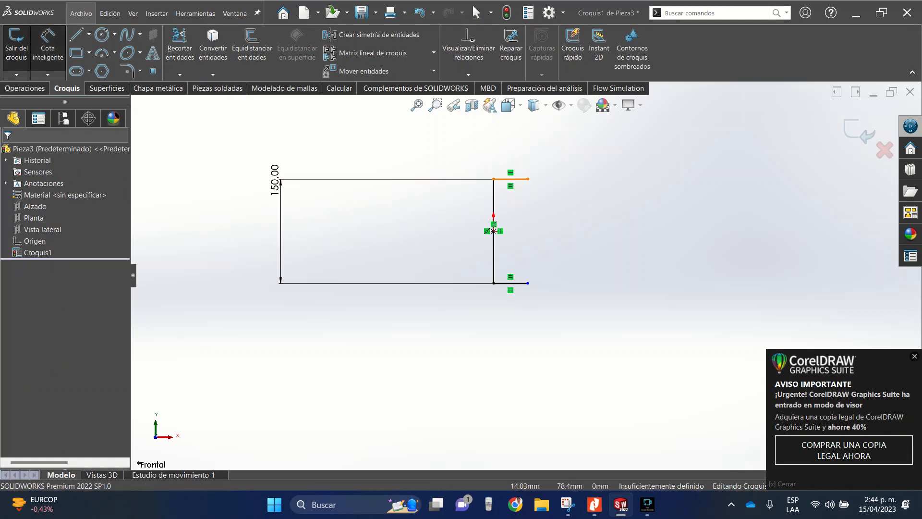
- Dimension the upper horizontal line's length as 50 mm
{"action": "left_click", "coordinate": [503, 178]}
{"action": "left_click", "coordinate": [509, 136]}
{"action": "type", "text": "5"}
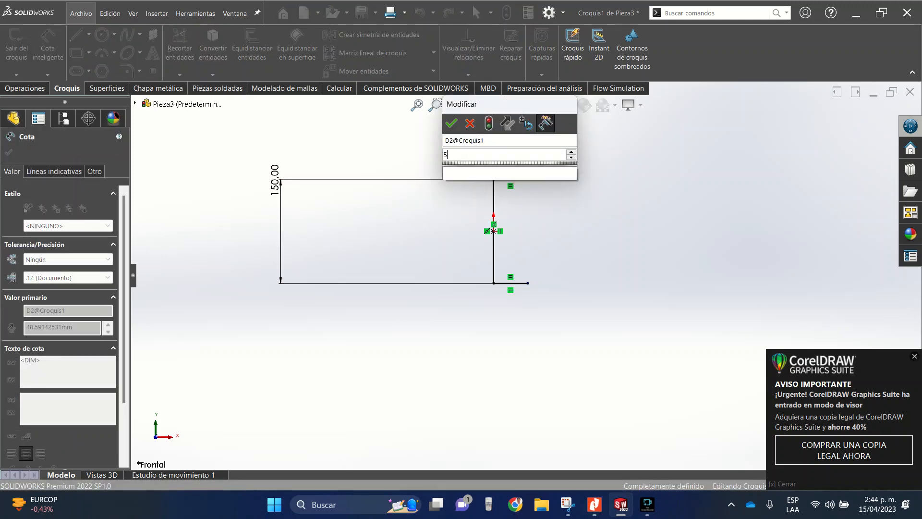
{"action": "type", "text": "0"}
{"action": "key", "text": "Return"}
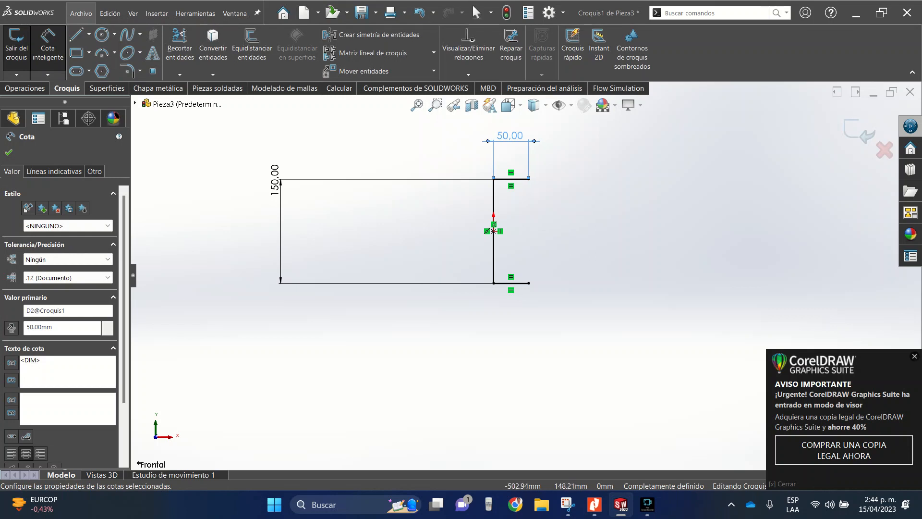
{"action": "key", "text": "Escape"}
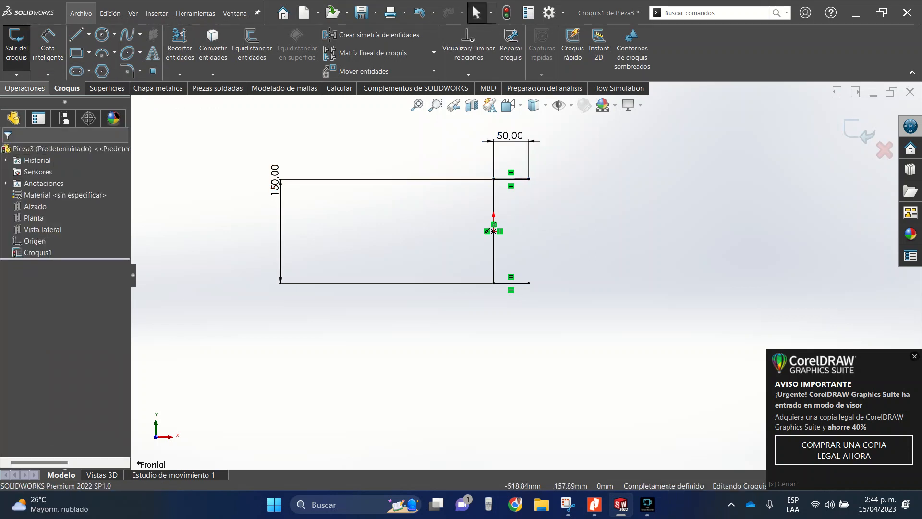
- Start a sheet metal base flange from the C-shaped sketch and set its depth to 2000 mm
{"action": "left_click", "coordinate": [159, 88]}
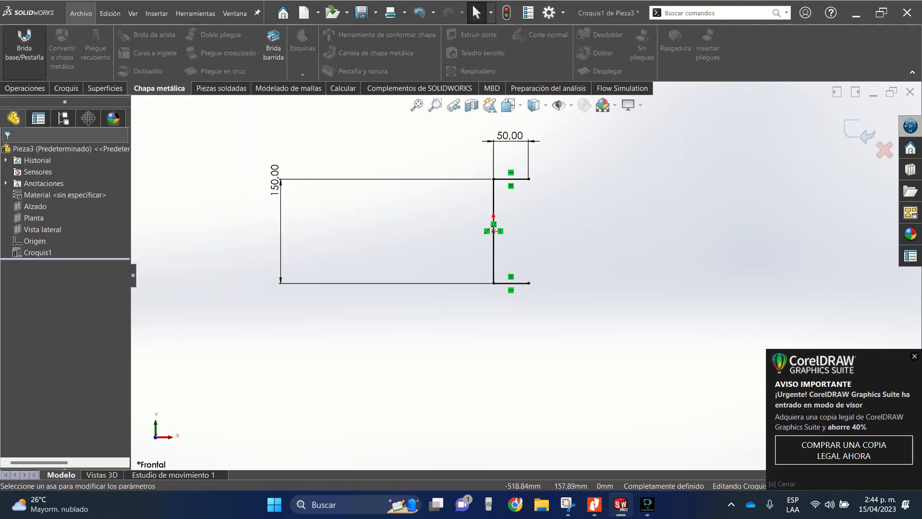
{"action": "left_click", "coordinate": [24, 48]}
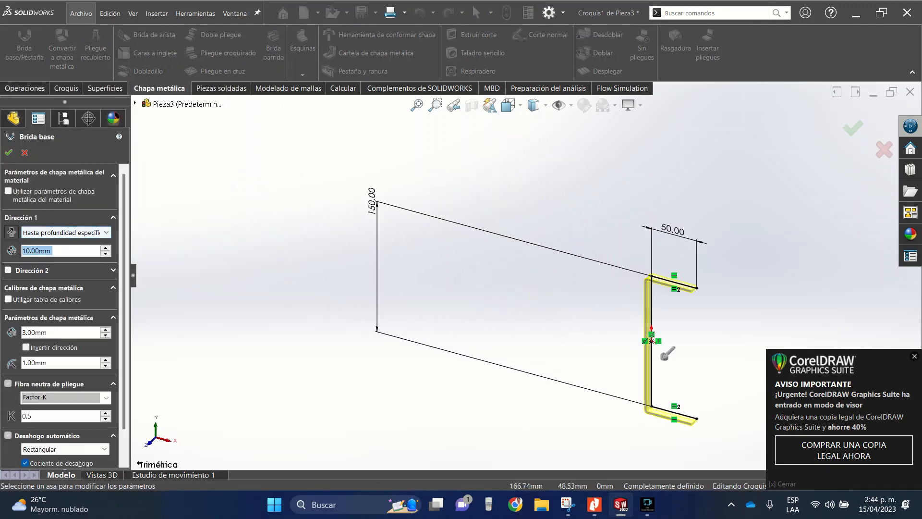
{"action": "scroll", "coordinate": [656, 261], "scroll_direction": "down", "scroll_amount": 5}
{"action": "left_click", "coordinate": [510, 105]}
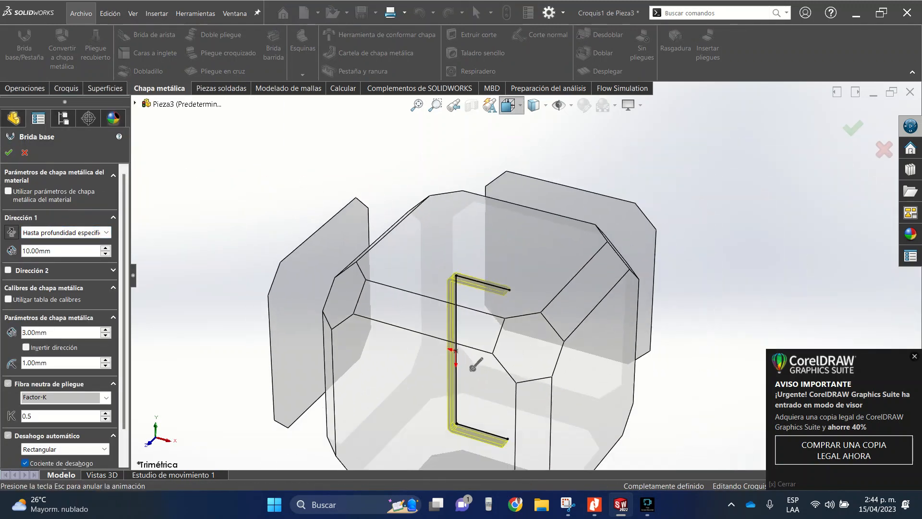
{"action": "left_click", "coordinate": [529, 163]}
{"action": "scroll", "coordinate": [714, 218], "scroll_direction": "down", "scroll_amount": 10}
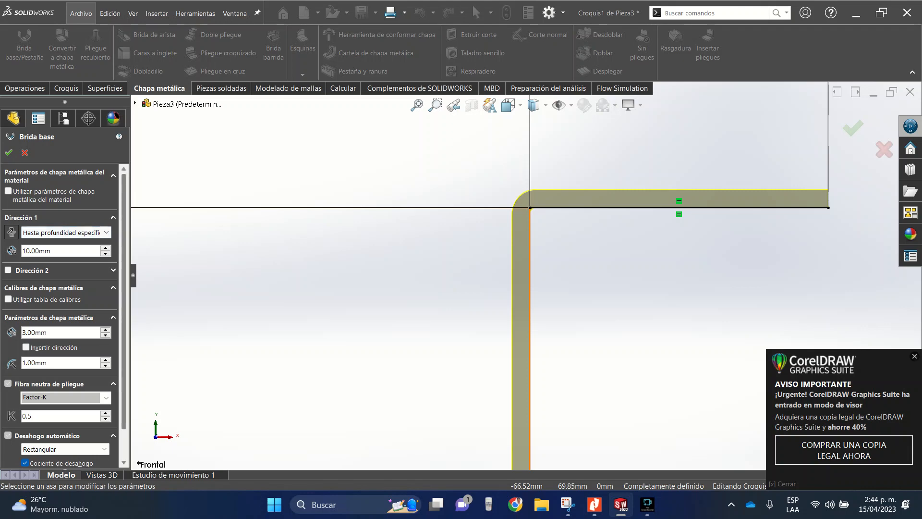
{"action": "scroll", "coordinate": [63, 312], "scroll_direction": "down", "scroll_amount": 2}
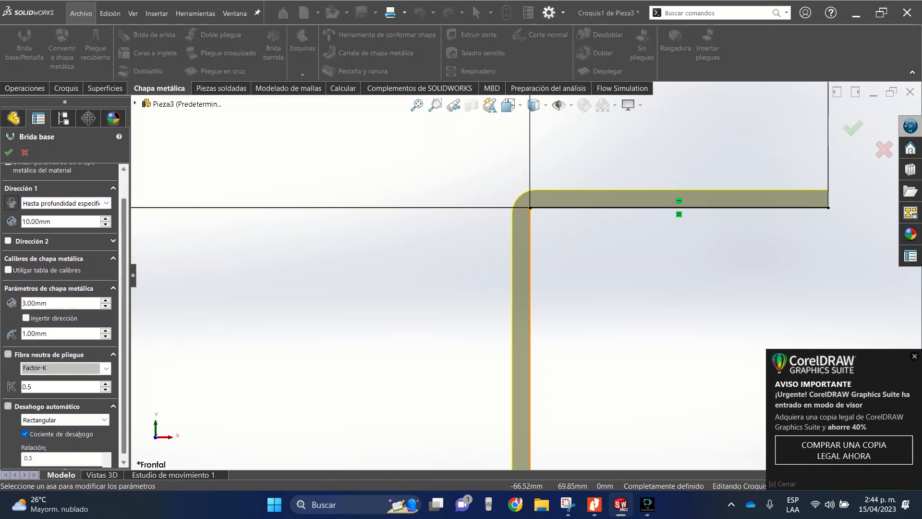
{"action": "scroll", "coordinate": [63, 312], "scroll_direction": "down", "scroll_amount": 1}
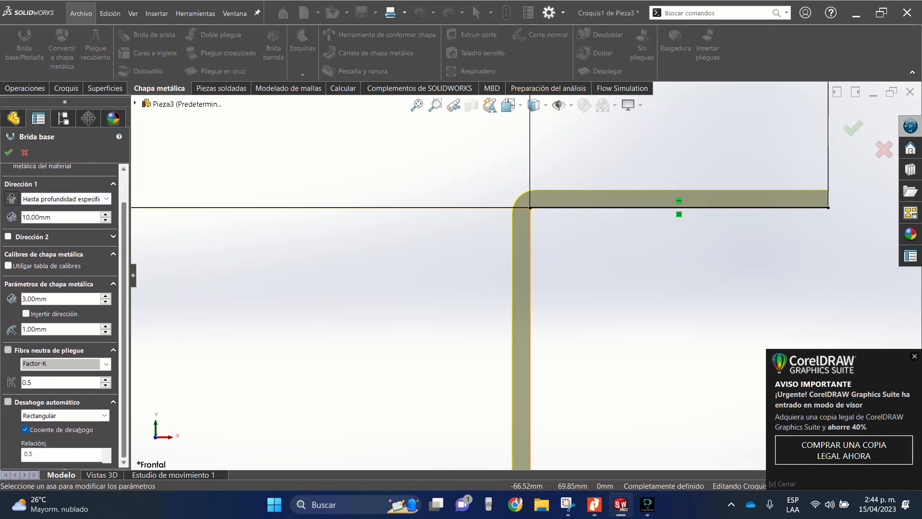
{"action": "scroll", "coordinate": [63, 312], "scroll_direction": "up", "scroll_amount": 2}
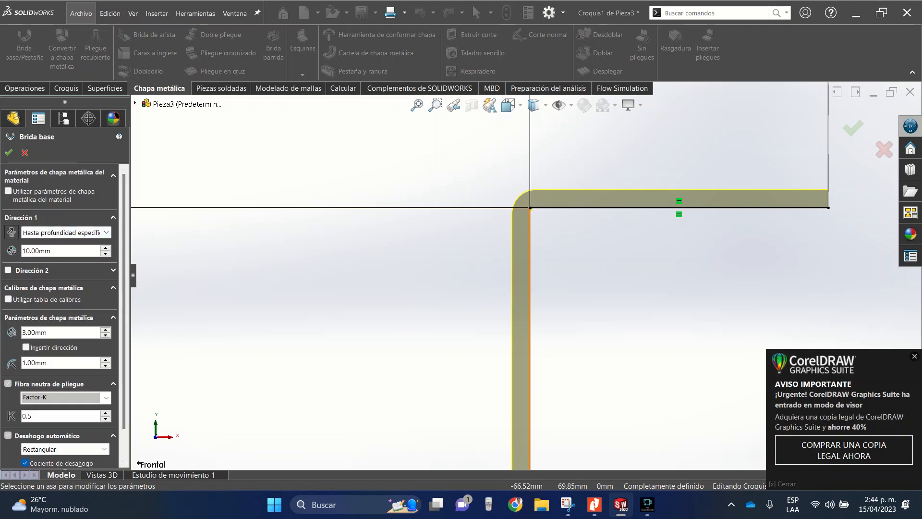
{"action": "double_click", "coordinate": [81, 251]}
{"action": "type", "text": "200"}
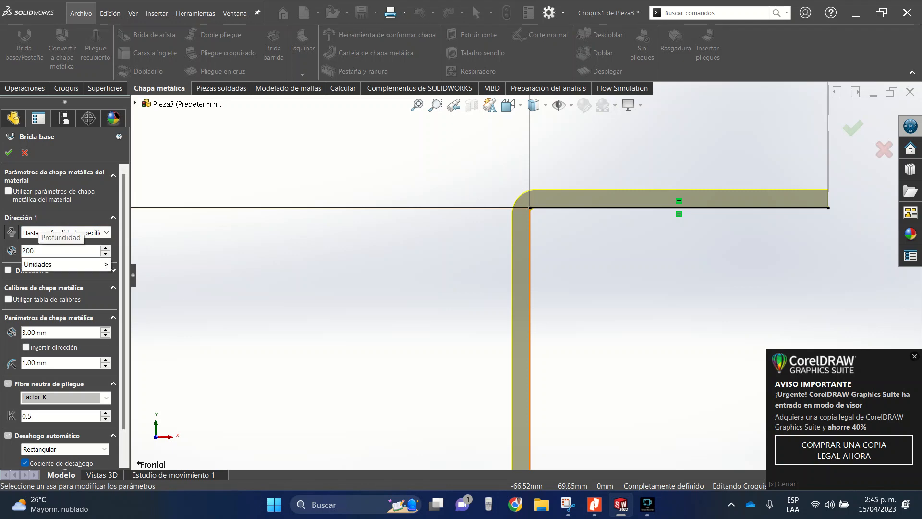
{"action": "type", "text": "0"}
{"action": "key", "text": "Return"}
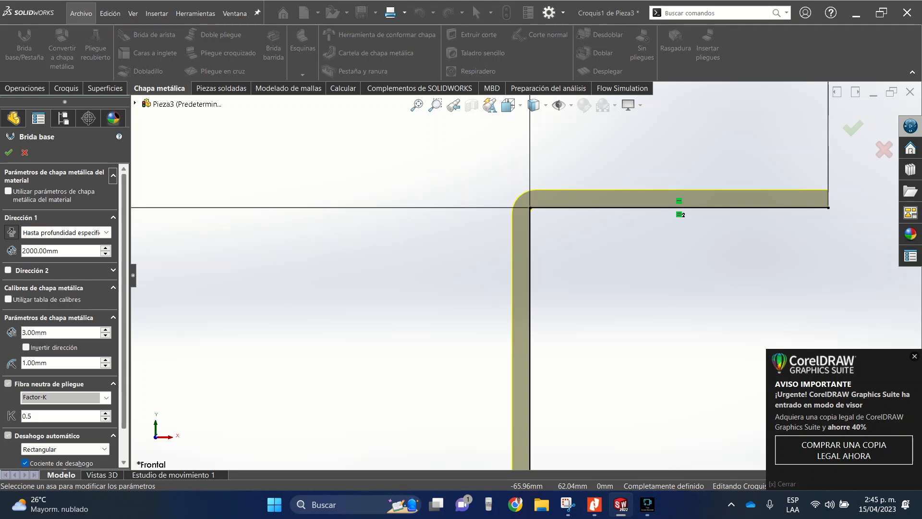
- Reverse the base flange's thickness to the inside of the sketched profile and create the flange
{"action": "scroll", "coordinate": [63, 312], "scroll_direction": "down", "scroll_amount": 3}
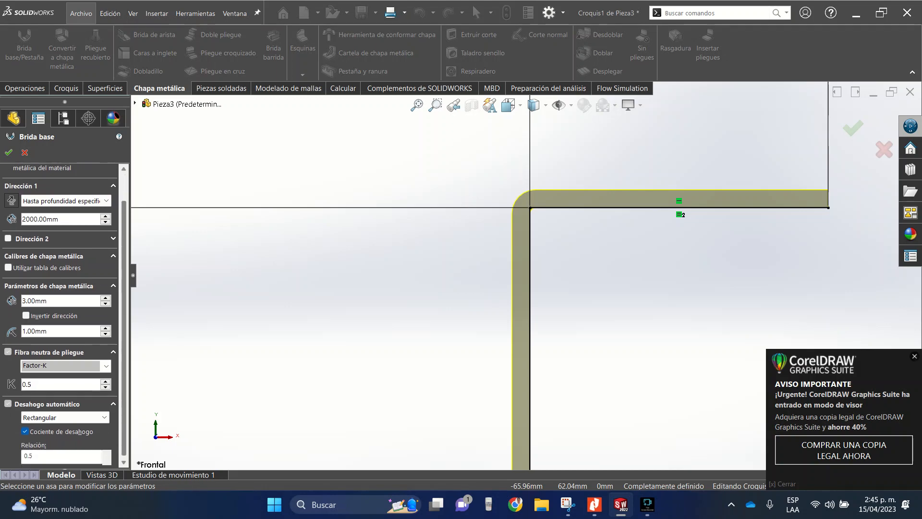
{"action": "left_click", "coordinate": [25, 316]}
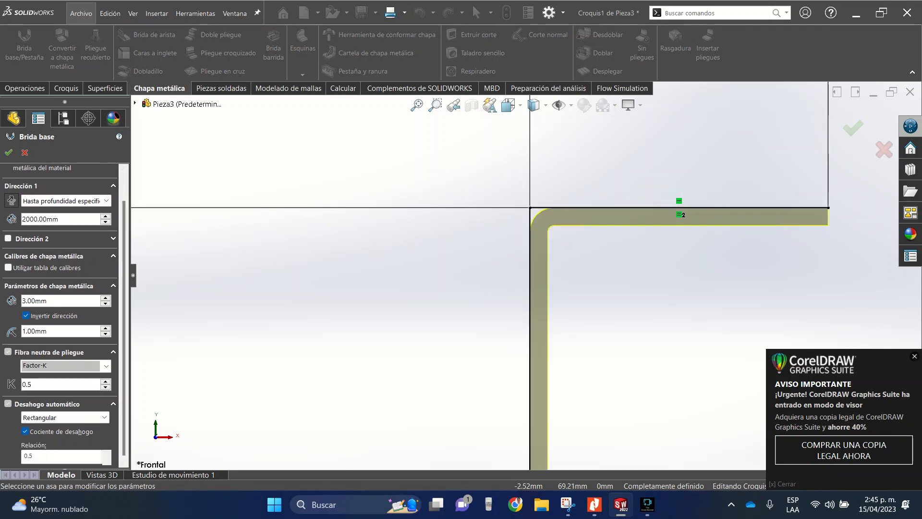
{"action": "scroll", "coordinate": [586, 426], "scroll_direction": "up", "scroll_amount": 10}
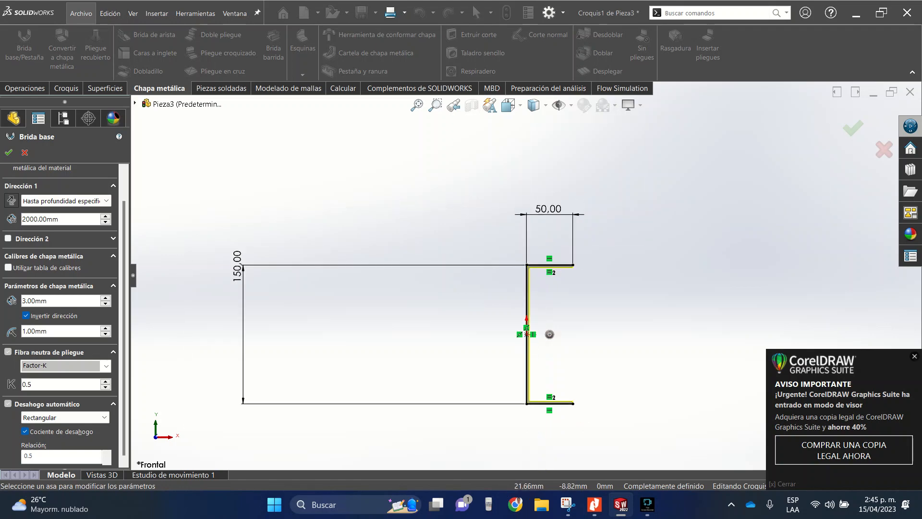
{"action": "scroll", "coordinate": [552, 359], "scroll_direction": "down", "scroll_amount": 3}
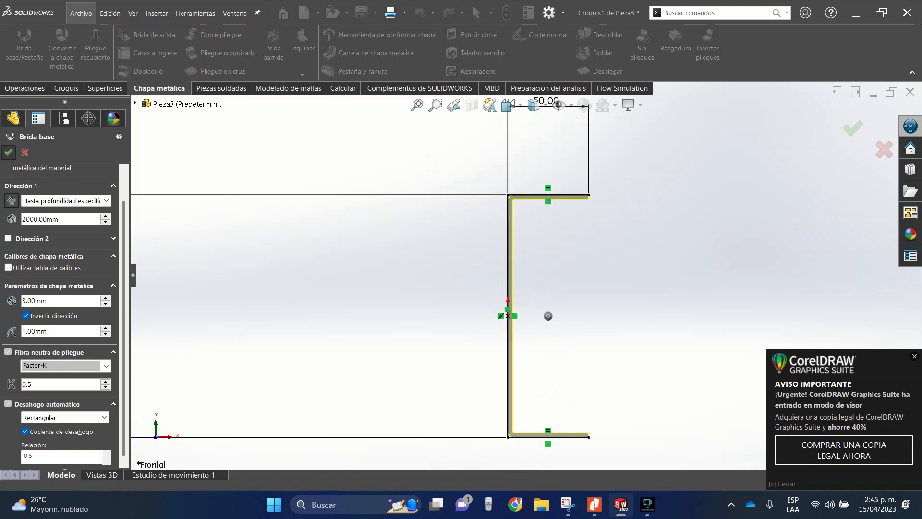
{"action": "key", "text": "Return"}
- Flatten the channel to inspect its unfolded sheet, then return it to the folded state
{"action": "left_click", "coordinate": [509, 105]}
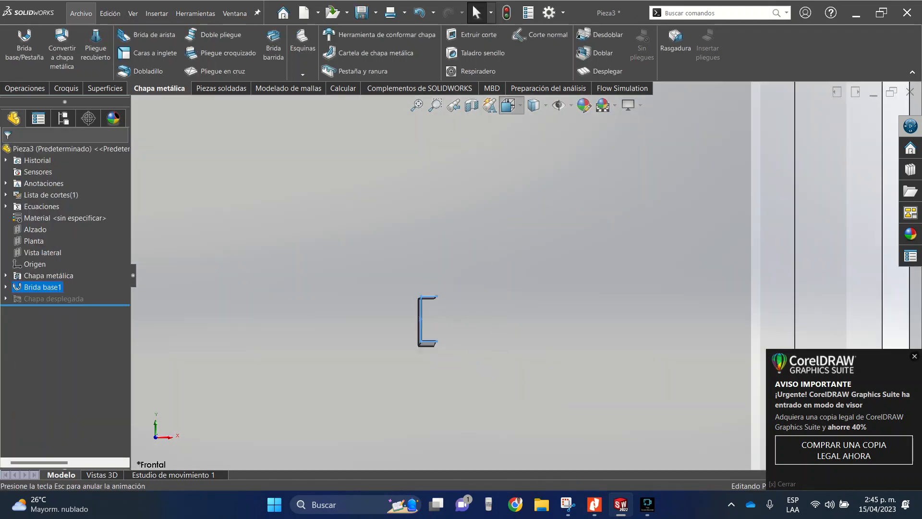
{"action": "left_click", "coordinate": [584, 137]}
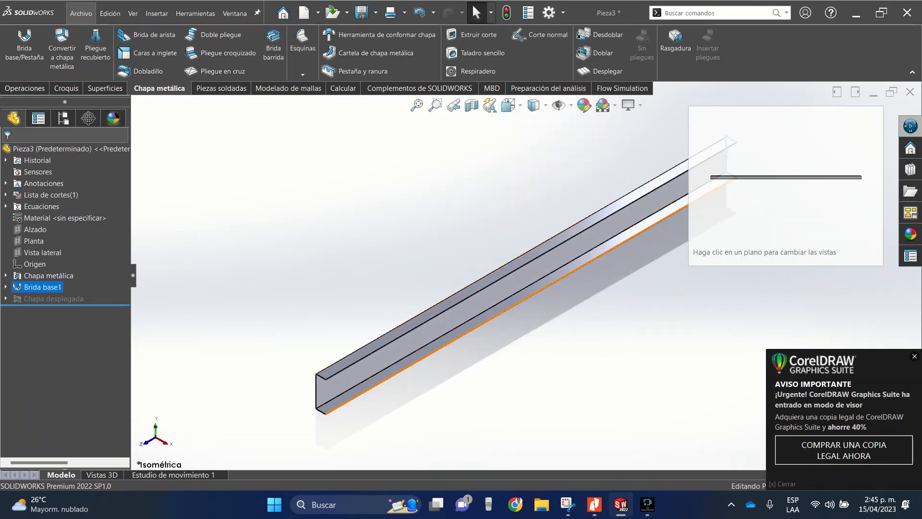
{"action": "scroll", "coordinate": [333, 407], "scroll_direction": "down", "scroll_amount": 5}
{"action": "right_click", "coordinate": [333, 328]}
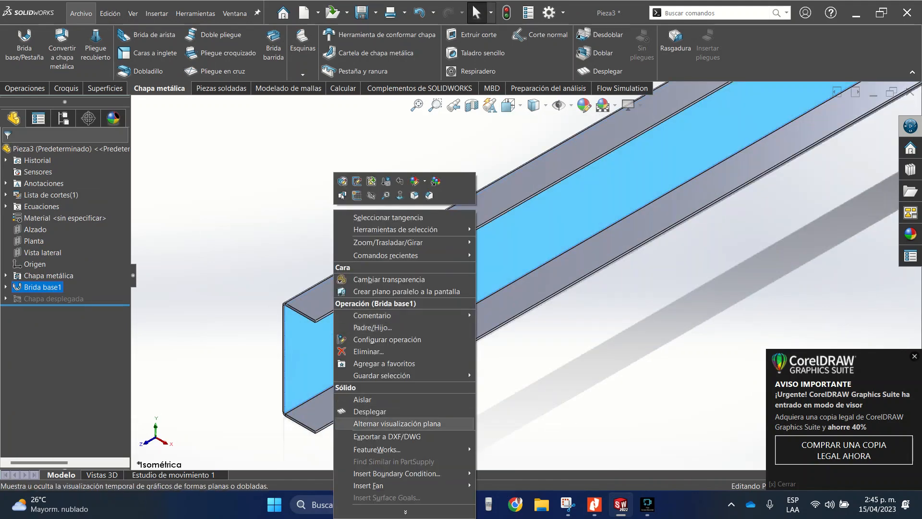
{"action": "left_click", "coordinate": [365, 411]}
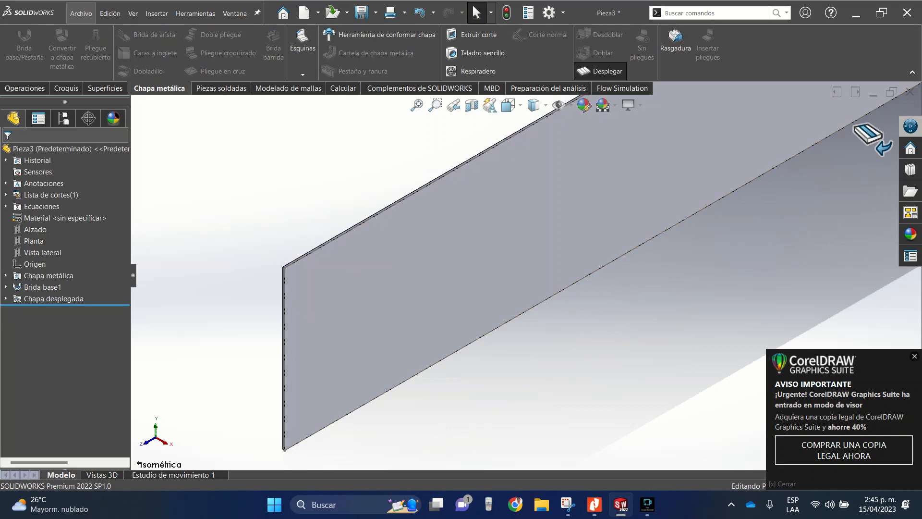
{"action": "left_click", "coordinate": [873, 139]}
{"action": "scroll", "coordinate": [505, 315], "scroll_direction": "up", "scroll_amount": 6}
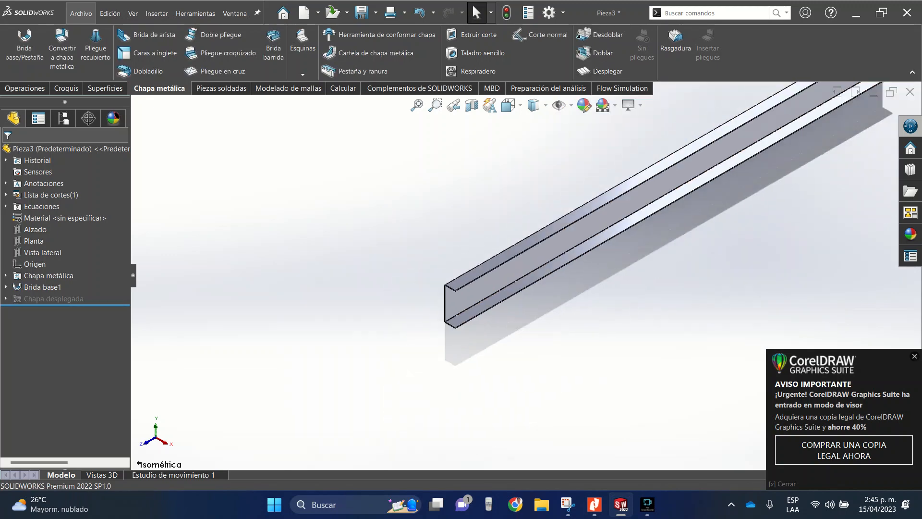
- Open a sketch on the outer face of the channel's upper flange
{"action": "left_click", "coordinate": [509, 105]}
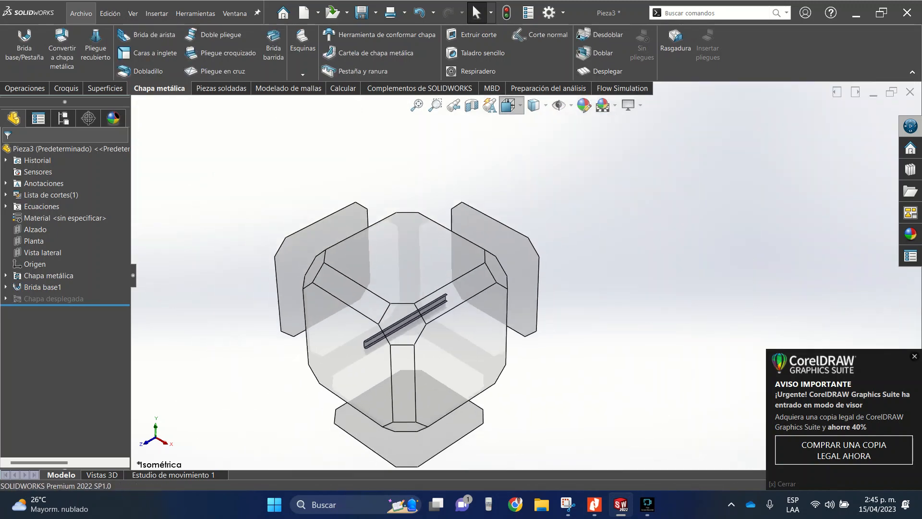
{"action": "left_click", "coordinate": [528, 143]}
{"action": "scroll", "coordinate": [525, 275], "scroll_direction": "up", "scroll_amount": 6}
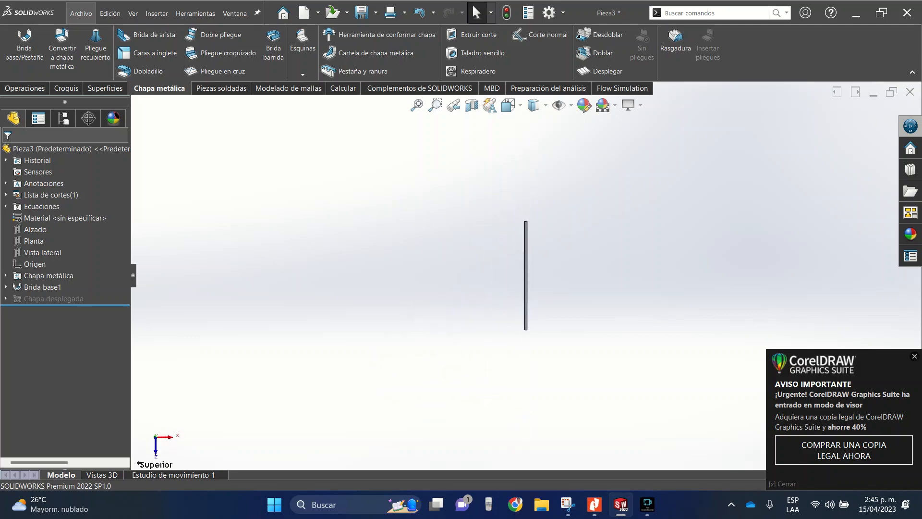
{"action": "scroll", "coordinate": [543, 339], "scroll_direction": "down", "scroll_amount": 6}
{"action": "scroll", "coordinate": [492, 267], "scroll_direction": "down", "scroll_amount": 10}
{"action": "scroll", "coordinate": [525, 254], "scroll_direction": "up", "scroll_amount": 4}
{"action": "scroll", "coordinate": [519, 367], "scroll_direction": "down", "scroll_amount": 3}
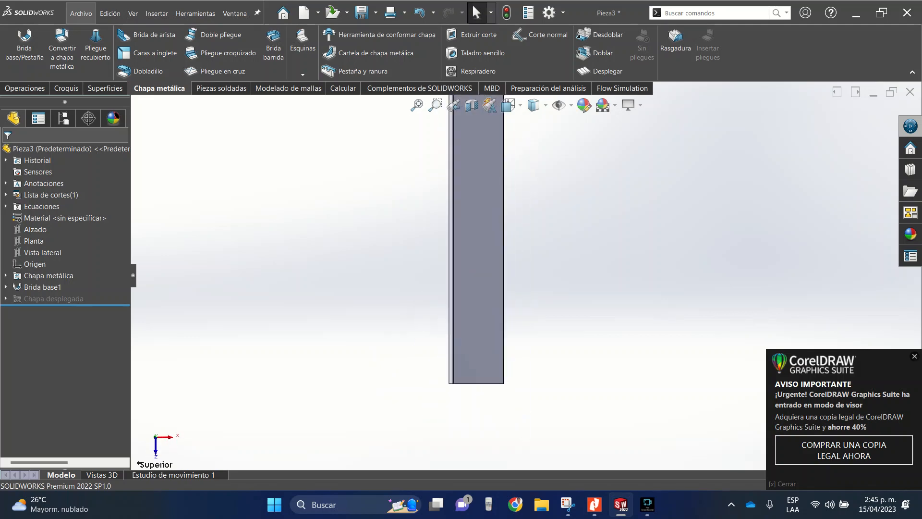
{"action": "left_click", "coordinate": [495, 288]}
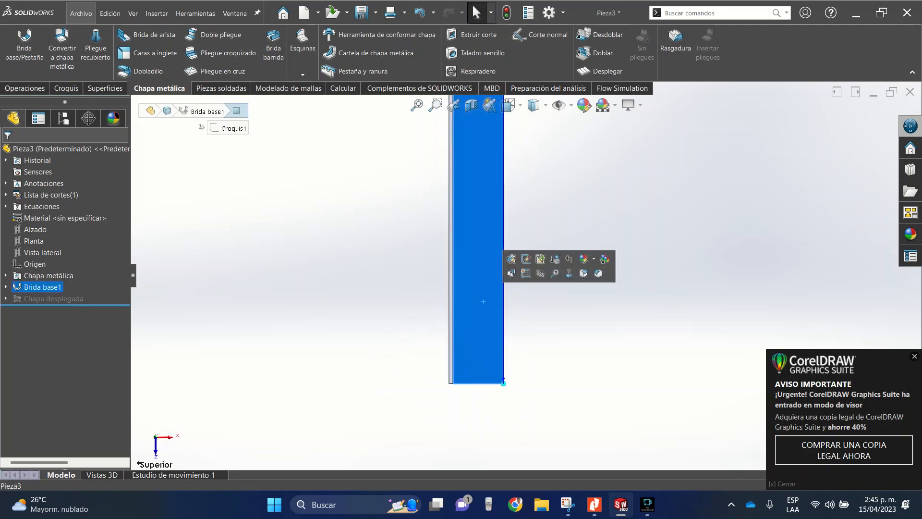
{"action": "left_click", "coordinate": [525, 272]}
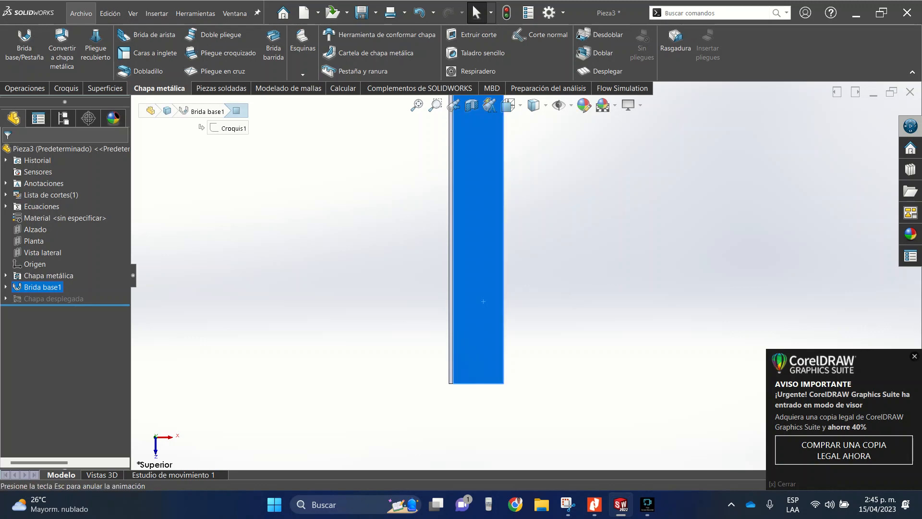
- Draw a construction line about 43 mm long from the midpoint of the flange's end edge, lengthwise into the flange
{"action": "left_click", "coordinate": [89, 35]}
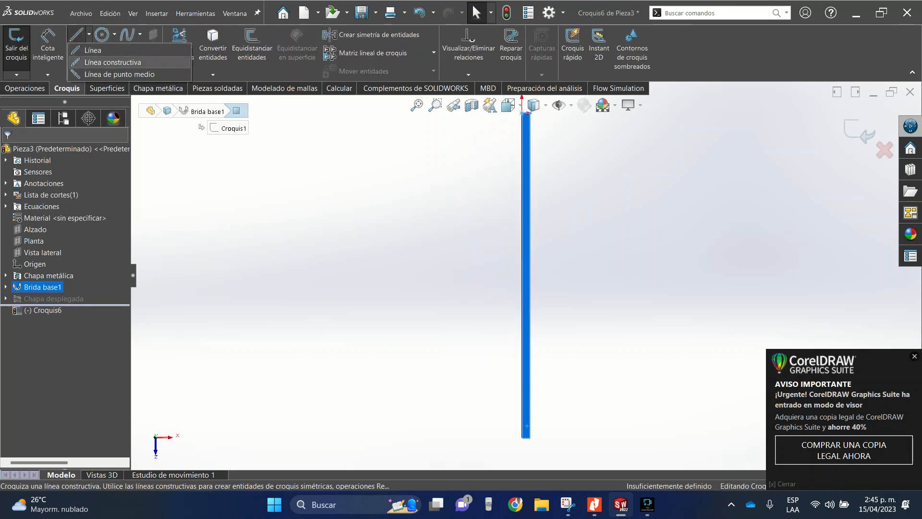
{"action": "left_click", "coordinate": [112, 62]}
{"action": "scroll", "coordinate": [527, 423], "scroll_direction": "down", "scroll_amount": 8}
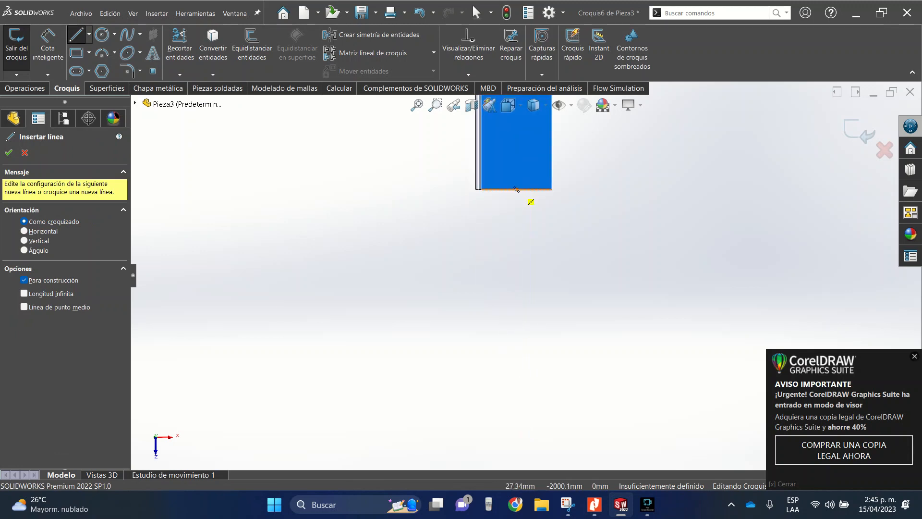
{"action": "left_click", "coordinate": [517, 188]}
{"action": "left_click", "coordinate": [516, 125]}
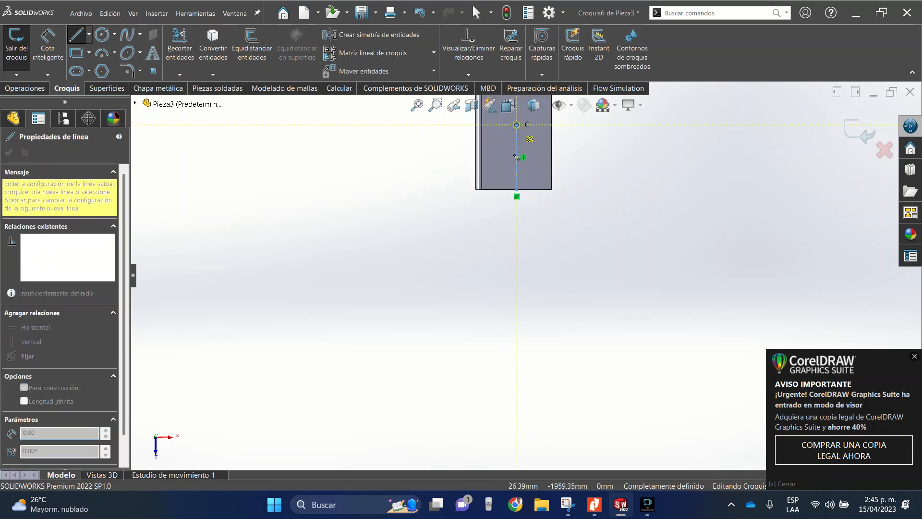
{"action": "key", "text": "Escape"}
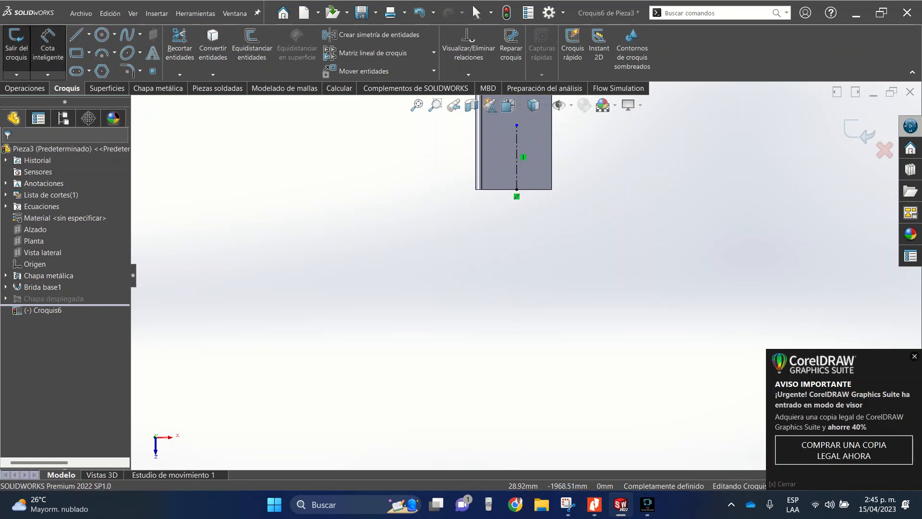
- Dimension the construction line's length as 100 mm and exit the sketch
{"action": "left_click", "coordinate": [516, 147]}
{"action": "left_click", "coordinate": [611, 152]}
{"action": "type", "text": "1"}
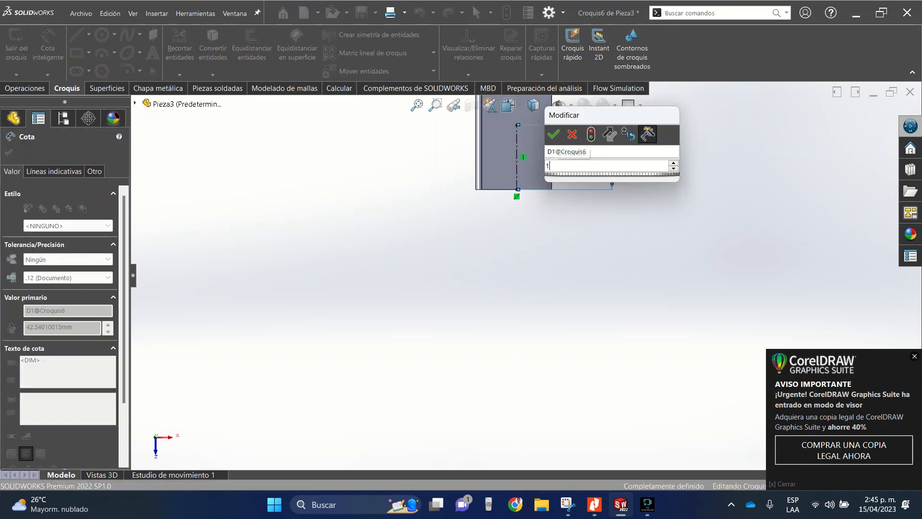
{"action": "type", "text": "00"}
{"action": "key", "text": "Return"}
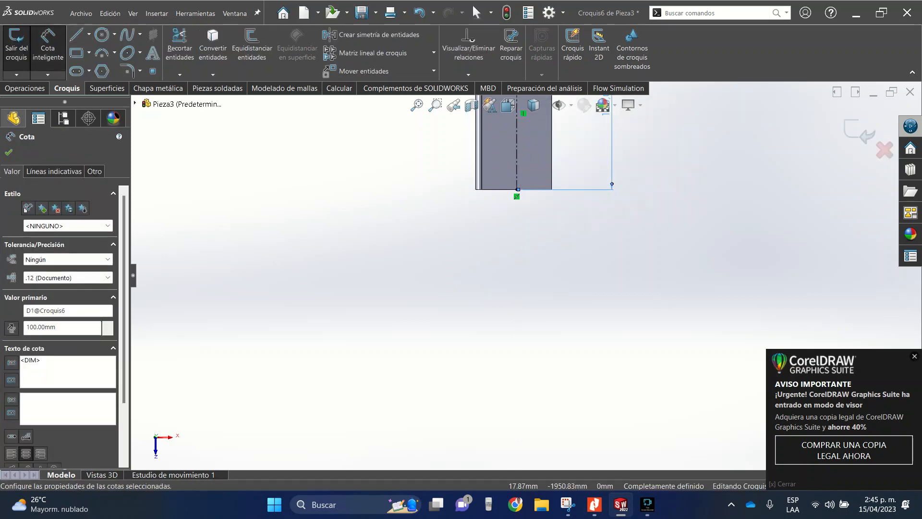
{"action": "key", "text": "Escape"}
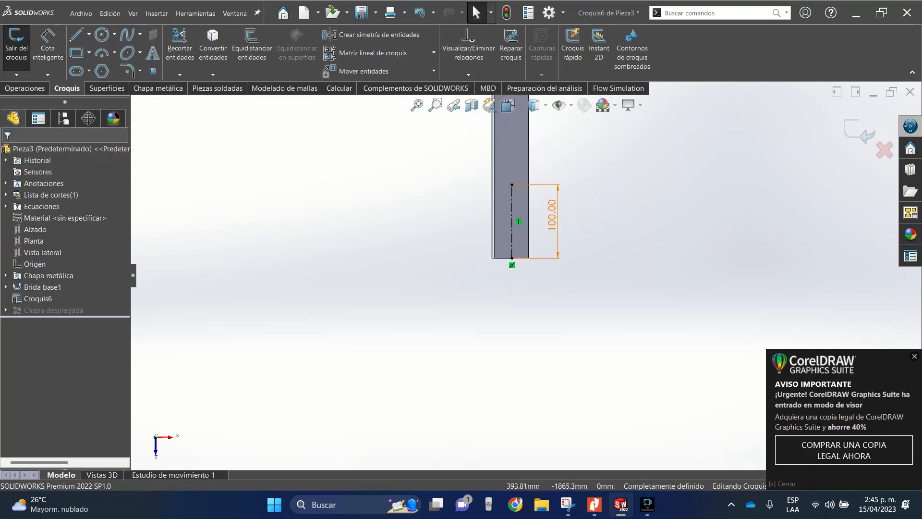
{"action": "left_click", "coordinate": [859, 132]}
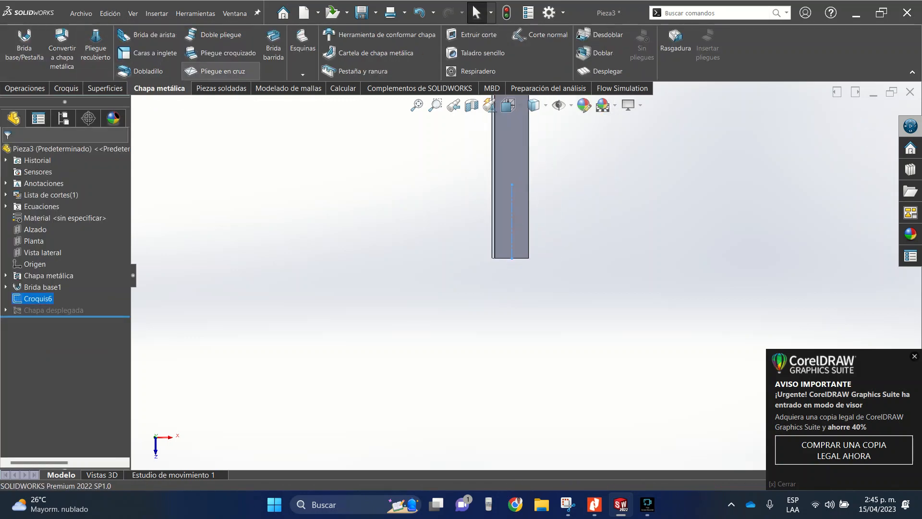
- Specify a Hole Wizard hole with the Ansi Inch standard, screw clearance type and size 5/16, ending through all (Por todo)
{"action": "left_click", "coordinate": [27, 89]}
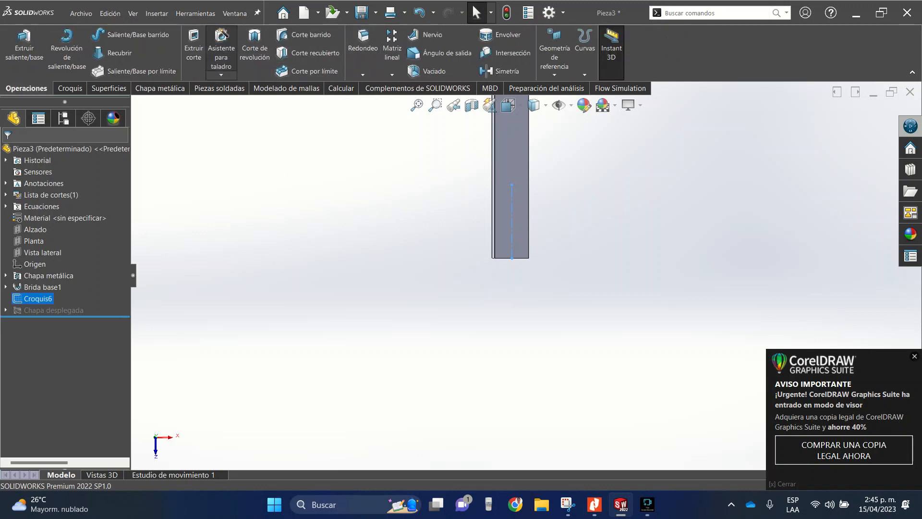
{"action": "left_click", "coordinate": [221, 50]}
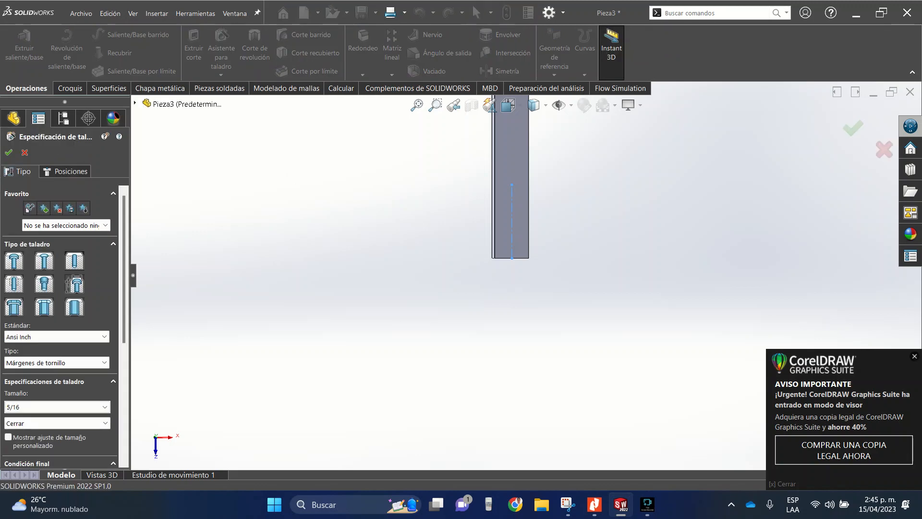
{"action": "scroll", "coordinate": [62, 326], "scroll_direction": "down", "scroll_amount": 3}
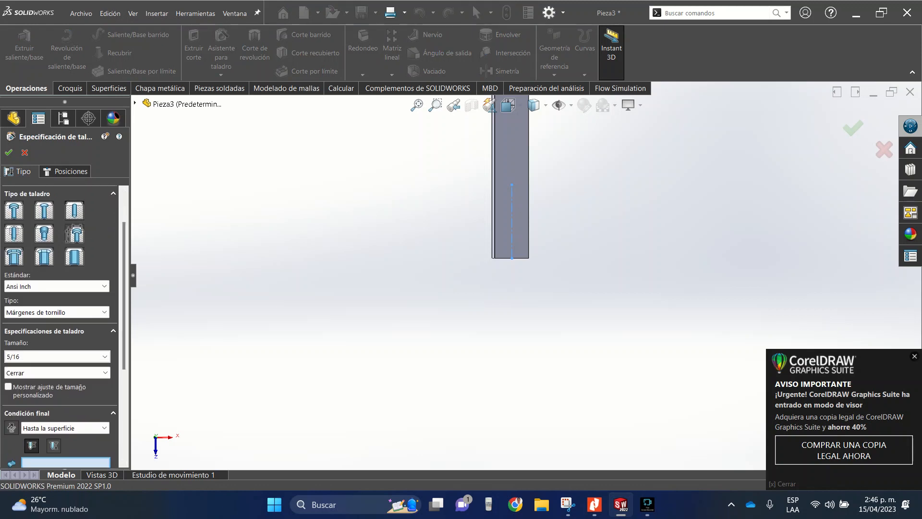
{"action": "left_click", "coordinate": [57, 286]}
{"action": "left_click", "coordinate": [56, 286]}
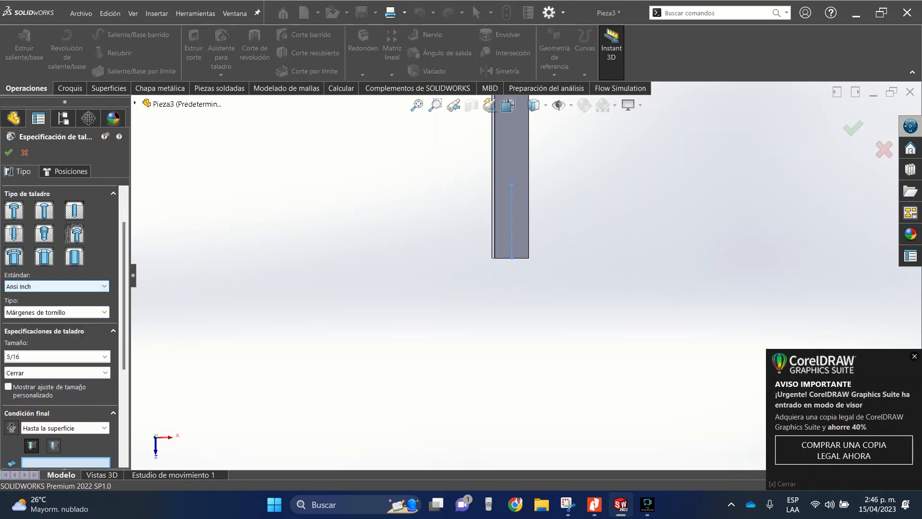
{"action": "left_click", "coordinate": [56, 312]}
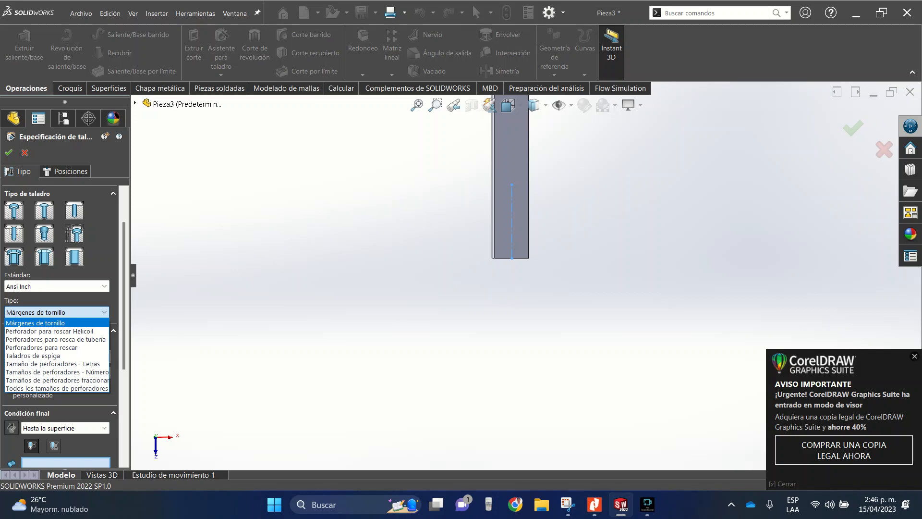
{"action": "left_click", "coordinate": [57, 312]}
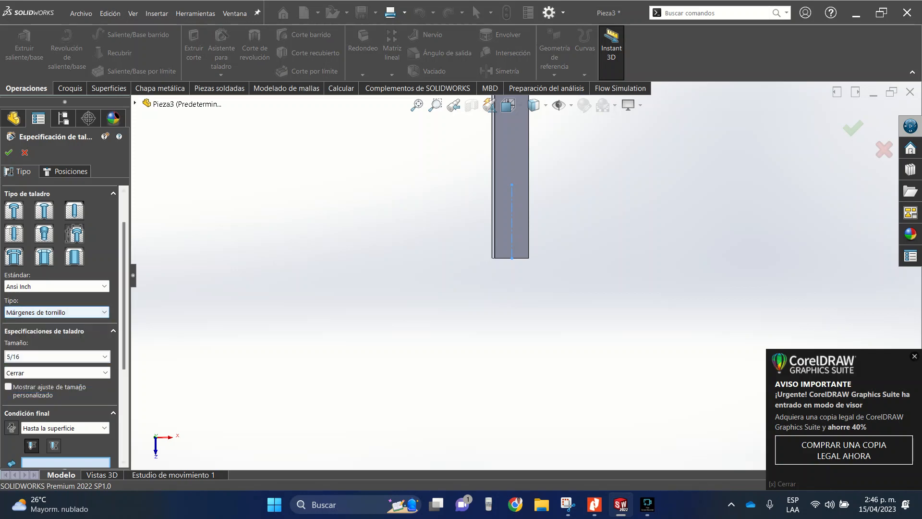
{"action": "scroll", "coordinate": [60, 326], "scroll_direction": "down", "scroll_amount": 5}
{"action": "scroll", "coordinate": [60, 327], "scroll_direction": "down", "scroll_amount": 1}
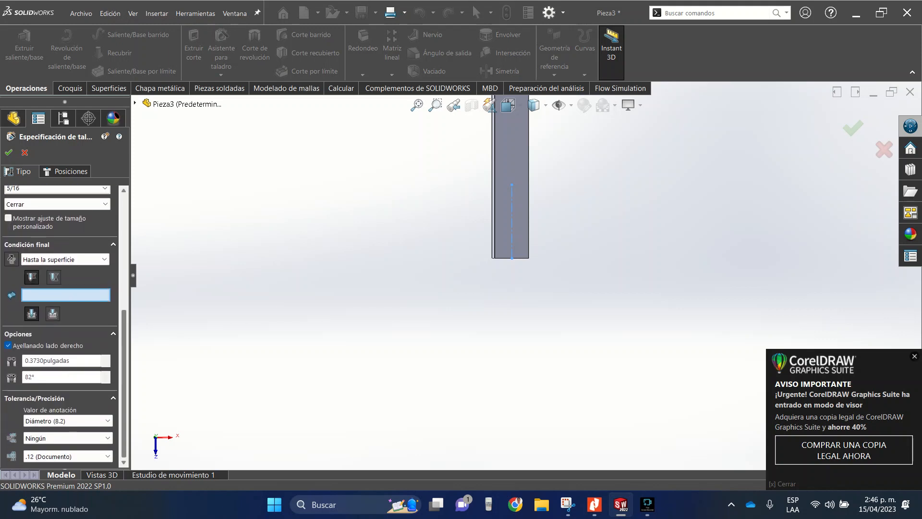
{"action": "scroll", "coordinate": [60, 327], "scroll_direction": "up", "scroll_amount": 2}
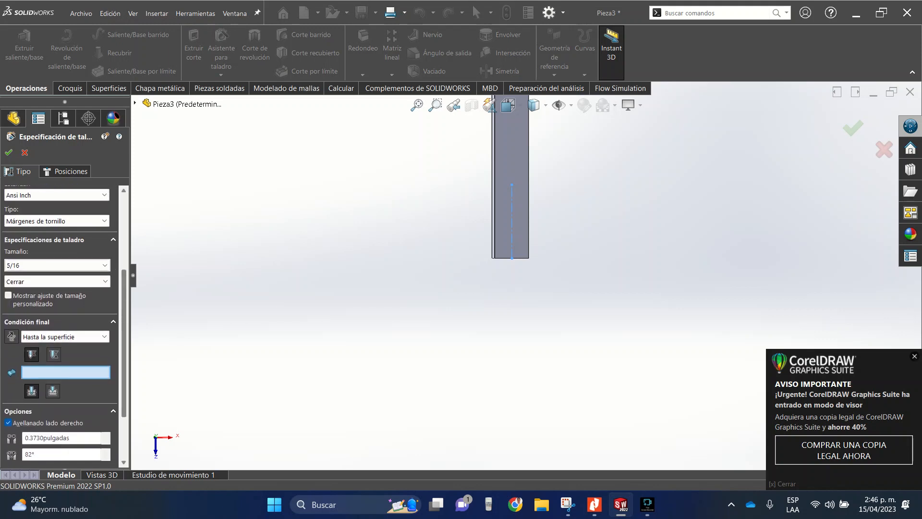
{"action": "scroll", "coordinate": [60, 326], "scroll_direction": "up", "scroll_amount": 1}
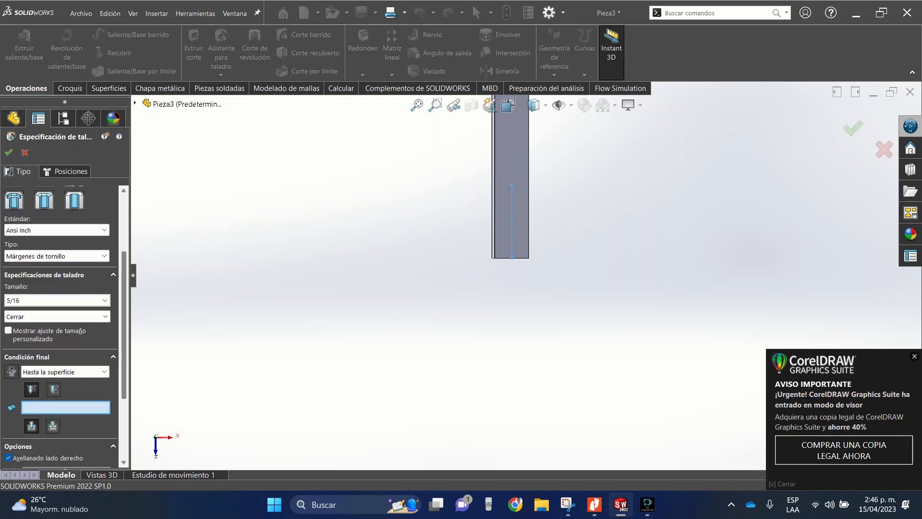
{"action": "left_click", "coordinate": [103, 372]}
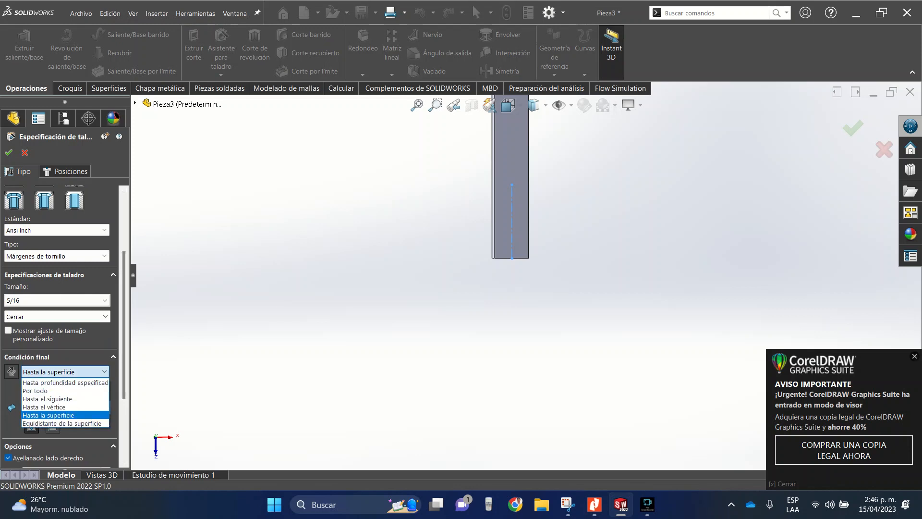
{"action": "left_click", "coordinate": [58, 391]}
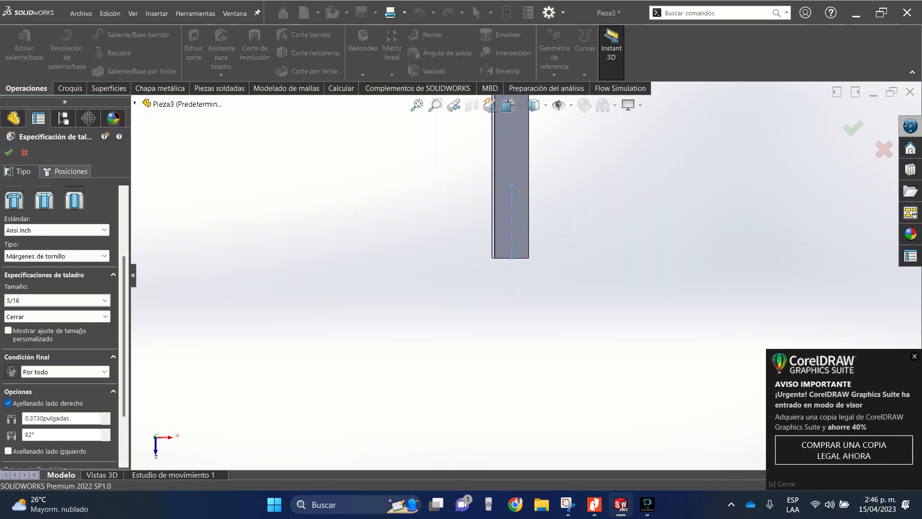
- Place the hole with a 3D sketch at the inner end of the flange's construction line and create it
{"action": "left_click", "coordinate": [66, 171]}
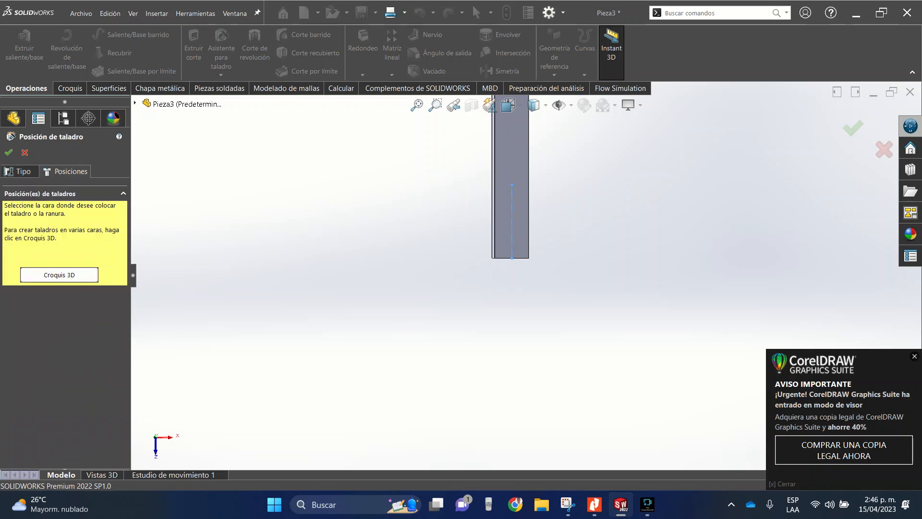
{"action": "left_click", "coordinate": [60, 274]}
{"action": "scroll", "coordinate": [522, 231], "scroll_direction": "down", "scroll_amount": 4}
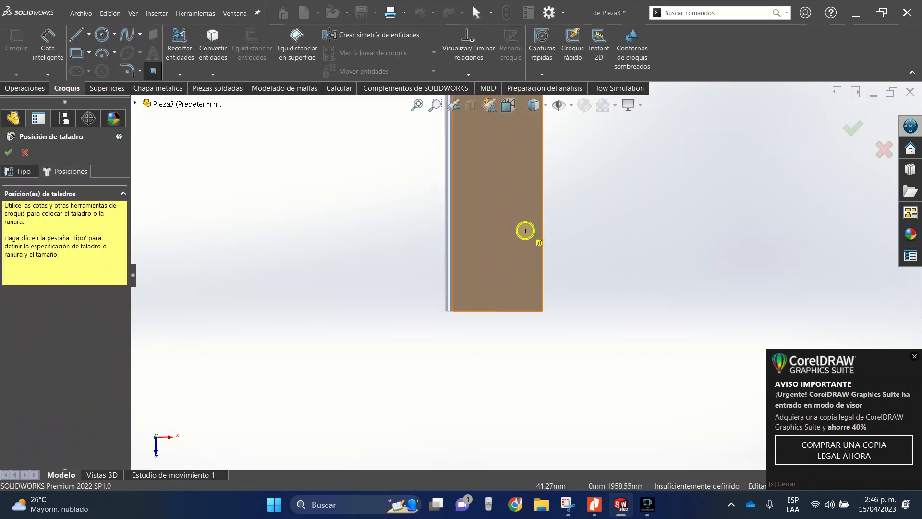
{"action": "scroll", "coordinate": [521, 304], "scroll_direction": "up", "scroll_amount": 4}
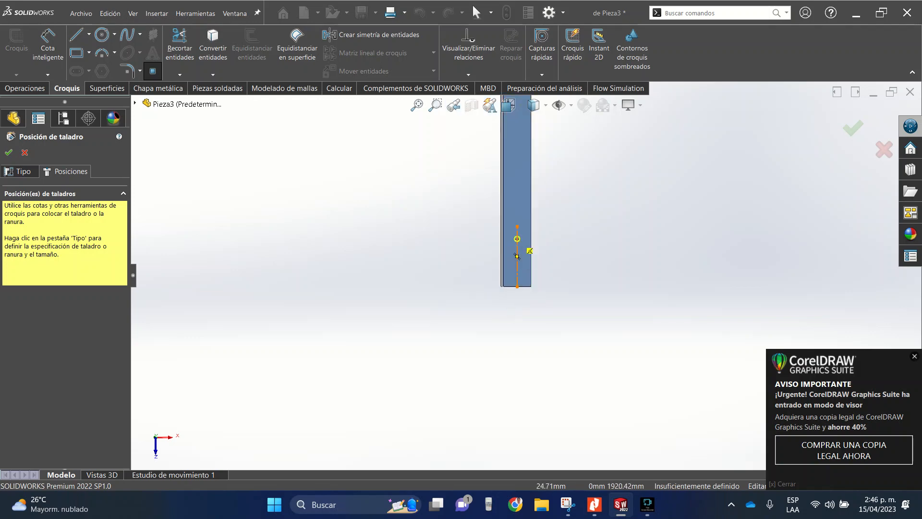
{"action": "scroll", "coordinate": [518, 248], "scroll_direction": "down", "scroll_amount": 3}
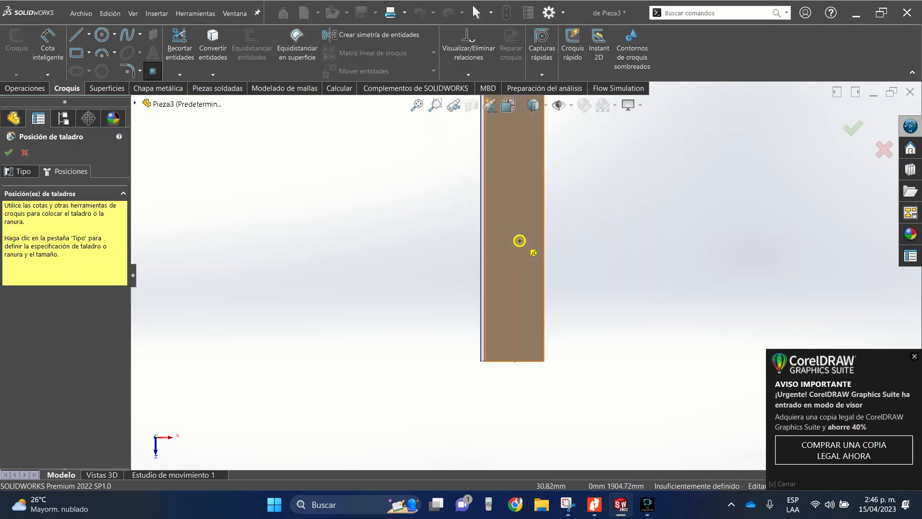
{"action": "left_click", "coordinate": [515, 234]}
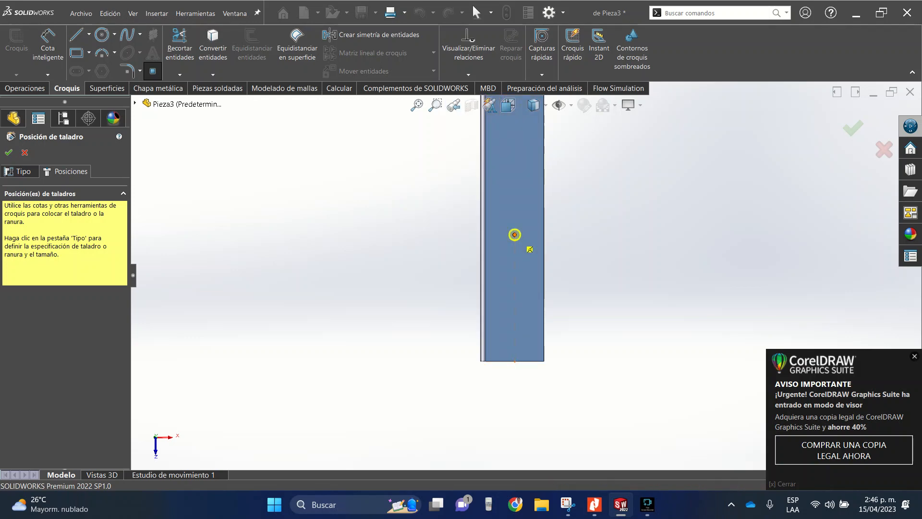
{"action": "left_click", "coordinate": [9, 152]}
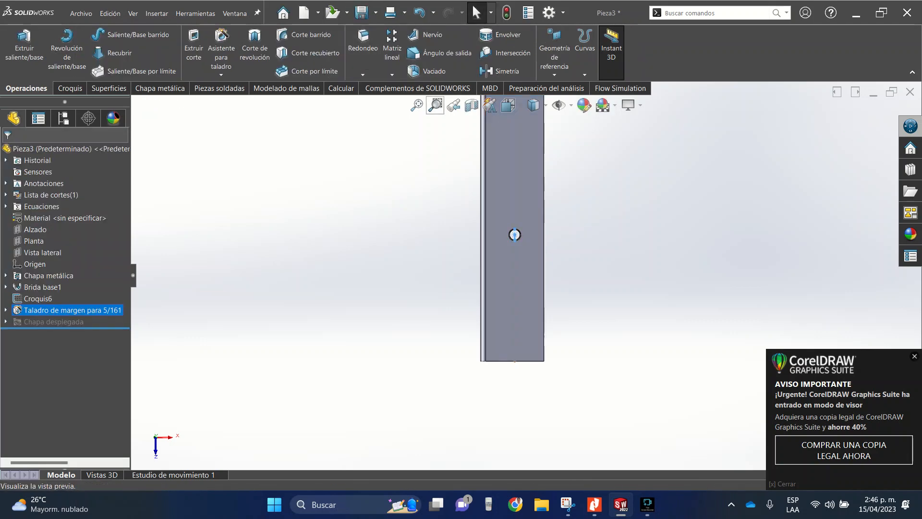
- Create a linear pattern of the hole along the construction line with 200 mm spacing and 10 instances
{"action": "left_click", "coordinate": [392, 75]}
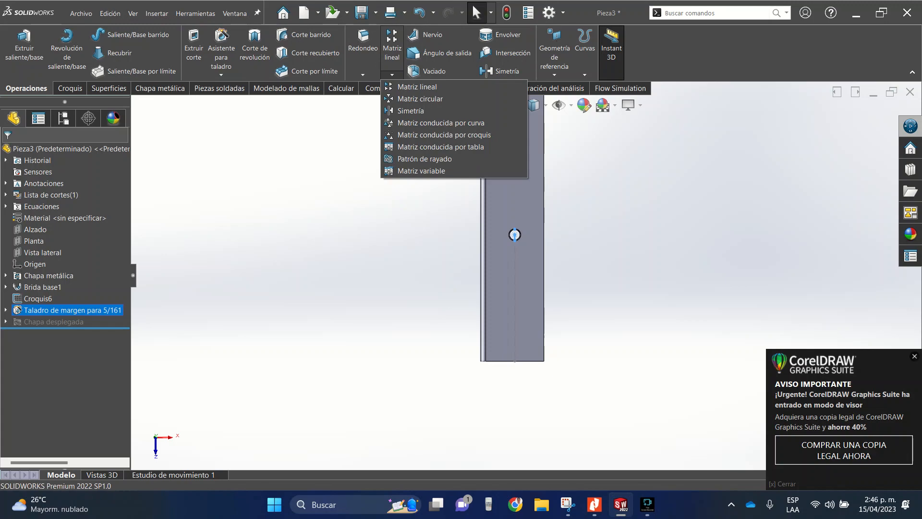
{"action": "left_click", "coordinate": [416, 86]}
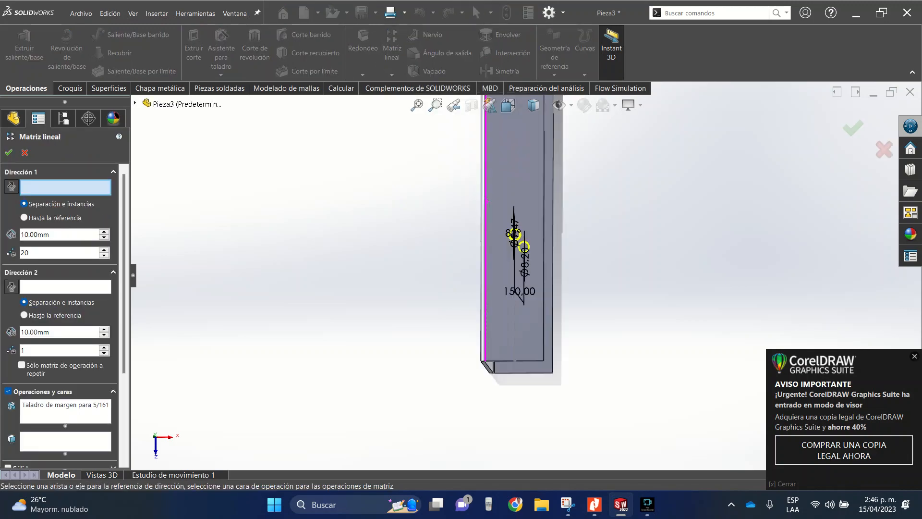
{"action": "mouse_move", "coordinate": [487, 200]}
{"action": "middle_mouse_down"}
{"action": "mouse_move", "coordinate": [523, 163]}
{"action": "mouse_move", "coordinate": [442, 144]}
{"action": "mouse_move", "coordinate": [422, 168]}
{"action": "mouse_move", "coordinate": [485, 211]}
{"action": "mouse_move", "coordinate": [475, 213]}
{"action": "mouse_move", "coordinate": [529, 216]}
{"action": "mouse_move", "coordinate": [500, 211]}
{"action": "middle_mouse_up"}
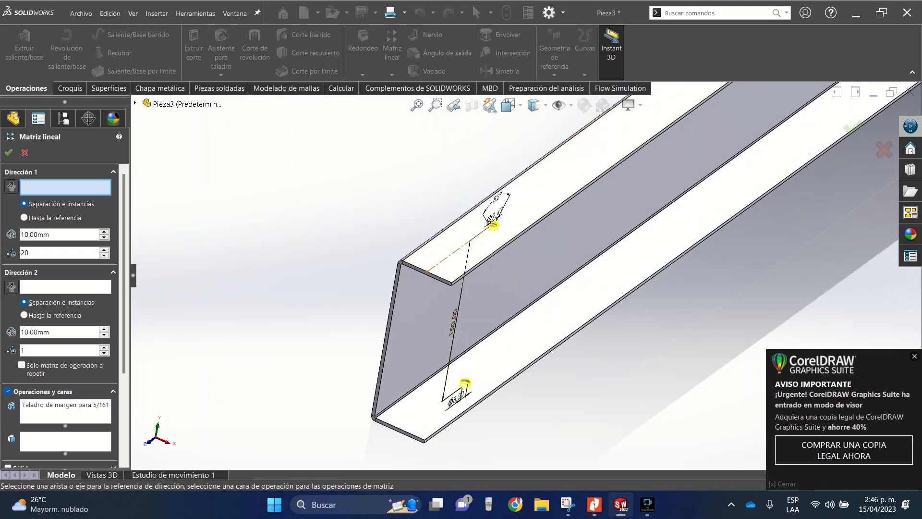
{"action": "left_click", "coordinate": [453, 253]}
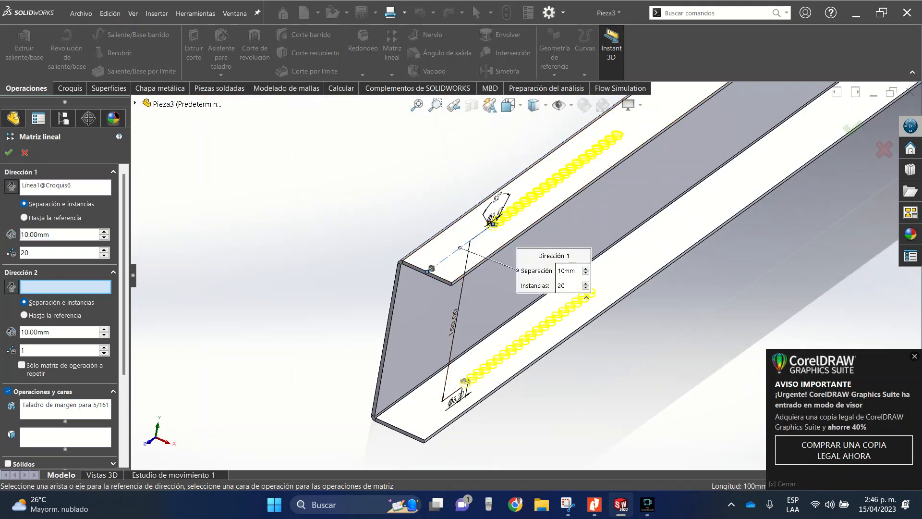
{"action": "type", "text": "200"}
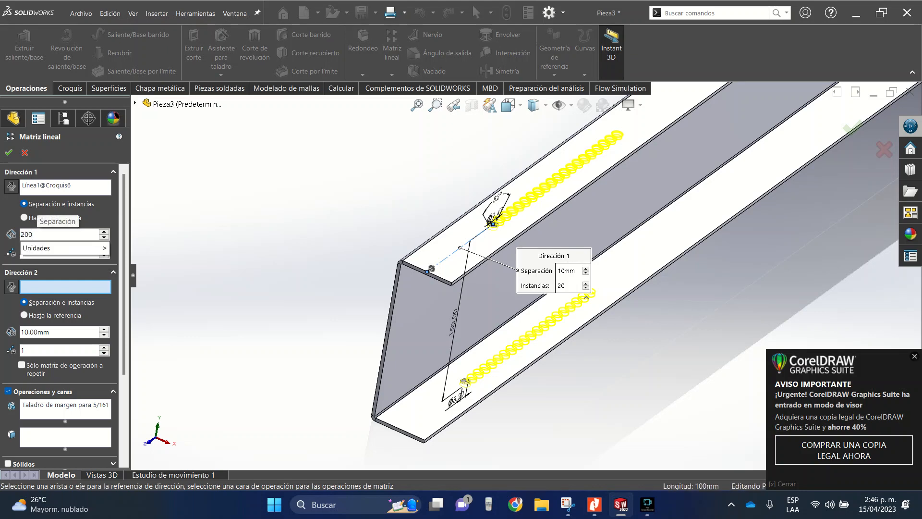
{"action": "key", "text": "Return"}
{"action": "scroll", "coordinate": [526, 275], "scroll_direction": "up", "scroll_amount": 10}
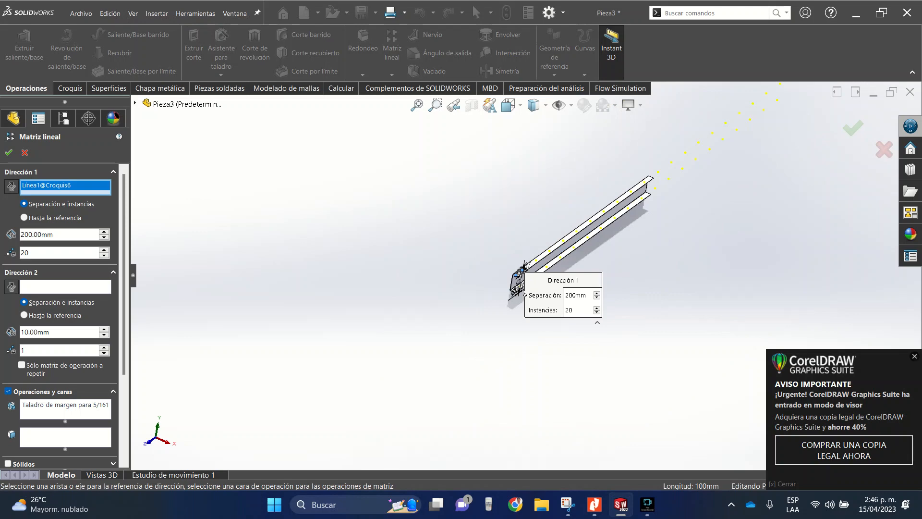
{"action": "scroll", "coordinate": [671, 174], "scroll_direction": "down", "scroll_amount": 6}
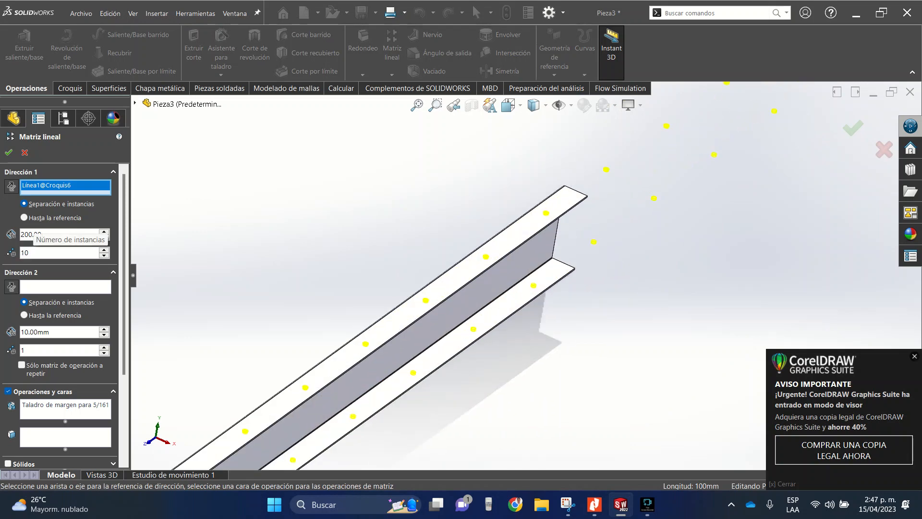
{"action": "scroll", "coordinate": [380, 327], "scroll_direction": "up", "scroll_amount": 4}
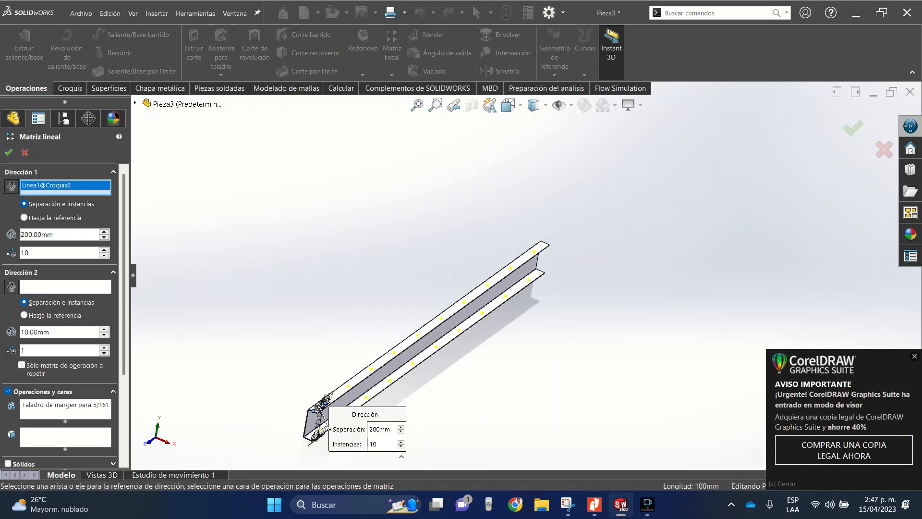
{"action": "left_click", "coordinate": [8, 152]}
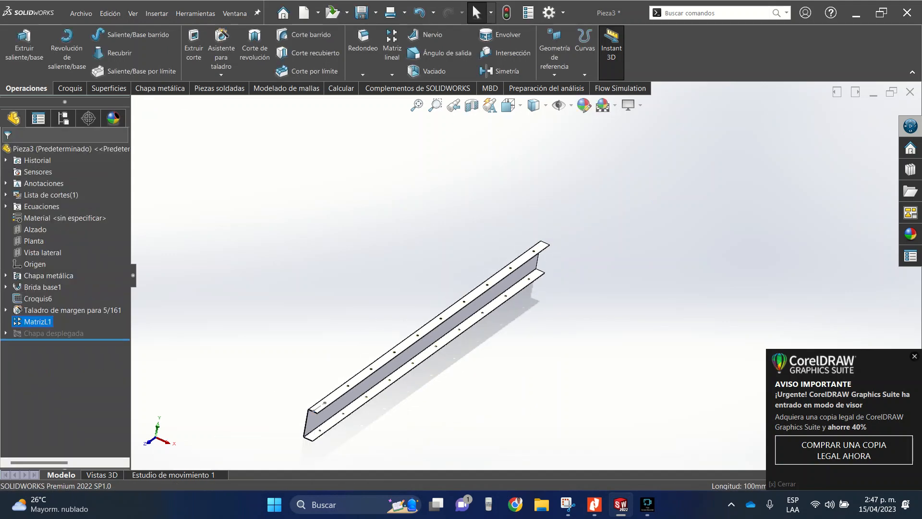
- Save the channel part as "lateral 2" in the "sin fin 2" folder
{"action": "left_click", "coordinate": [80, 13]}
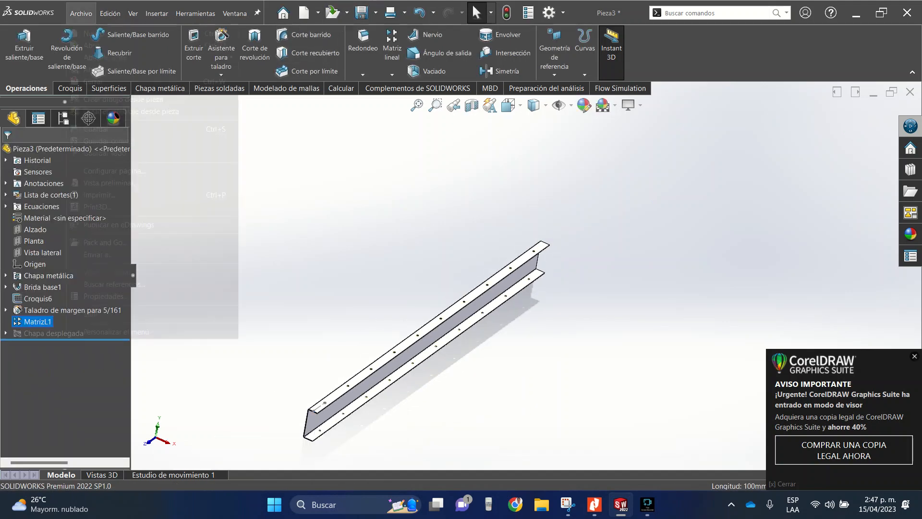
{"action": "left_click", "coordinate": [109, 141]}
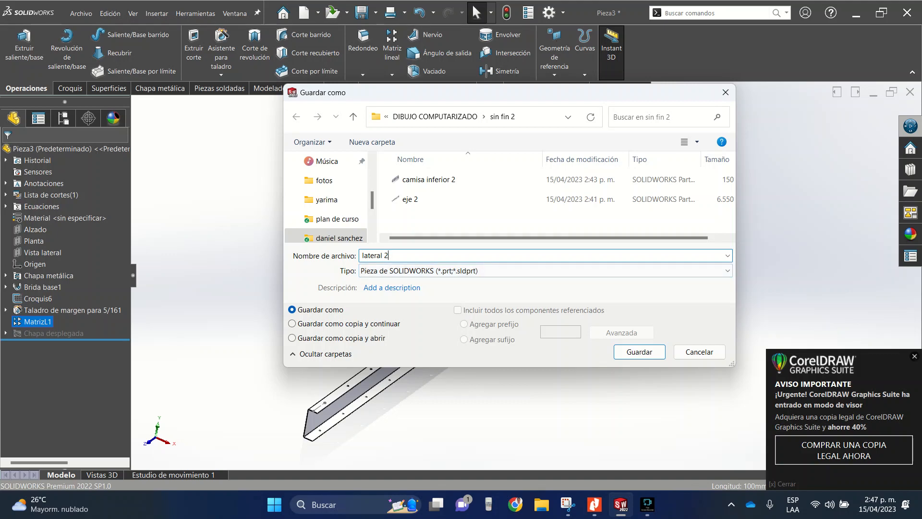
{"action": "key", "text": "Return"}
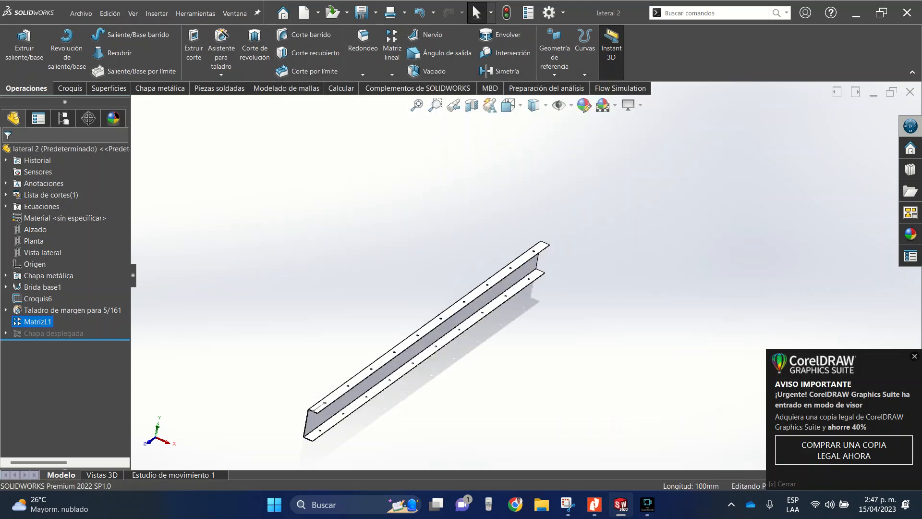
- Minimise the "lateral 2" part and close the old "tapas", "lateral" and "EJE" parts
{"action": "left_click", "coordinate": [874, 93]}
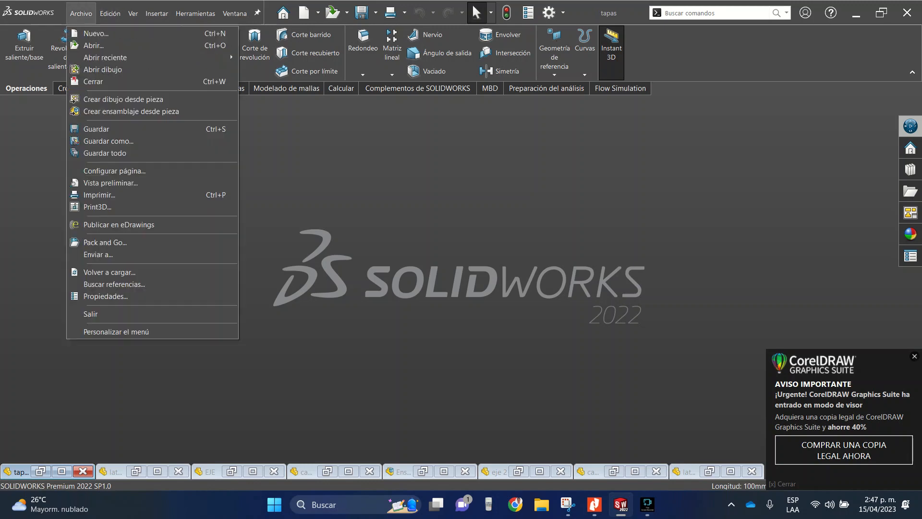
{"action": "key", "text": "Escape"}
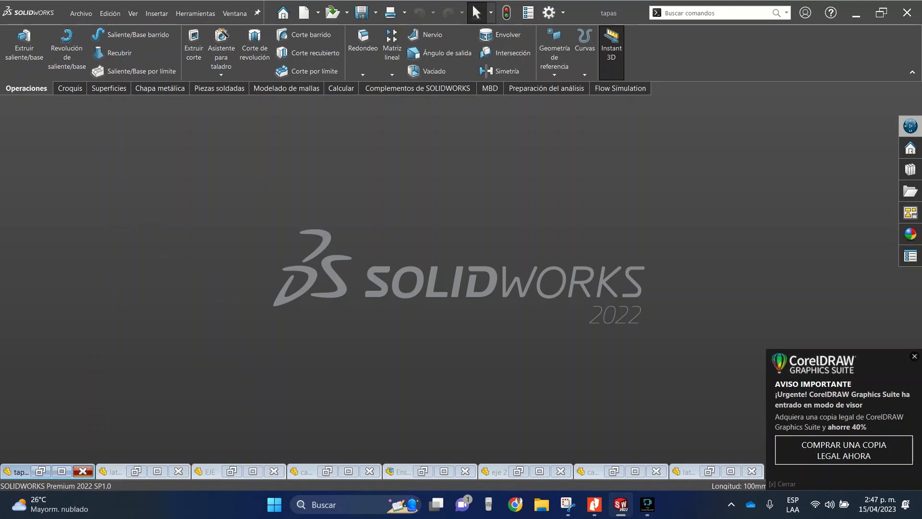
{"action": "left_click", "coordinate": [83, 471]}
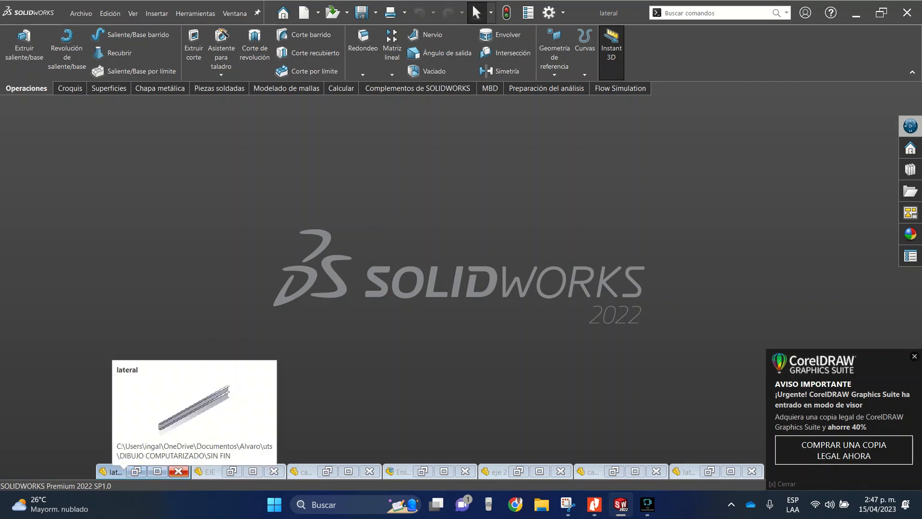
{"action": "left_click", "coordinate": [207, 471]}
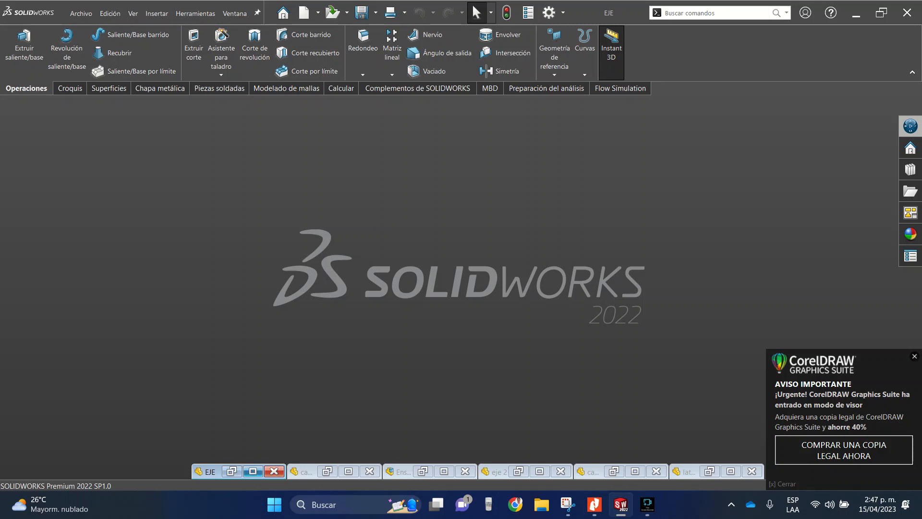
{"action": "left_click", "coordinate": [253, 471]}
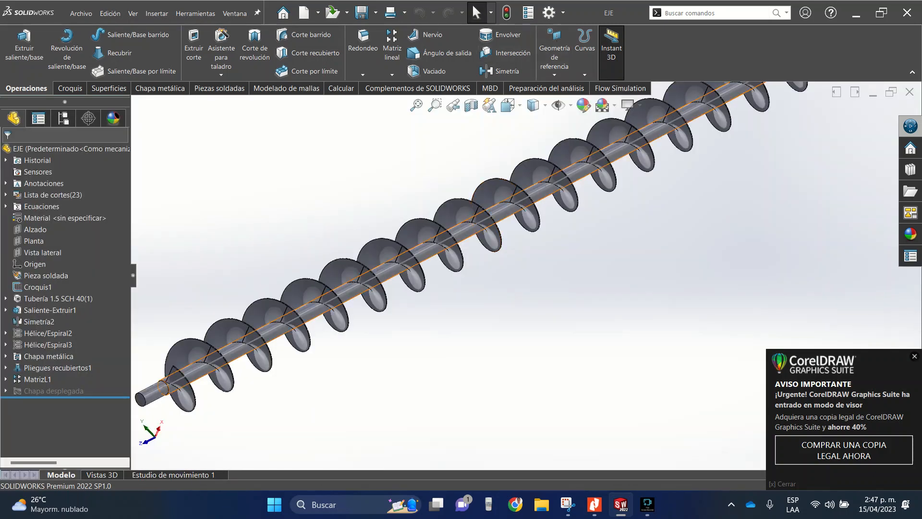
{"action": "left_click", "coordinate": [910, 92]}
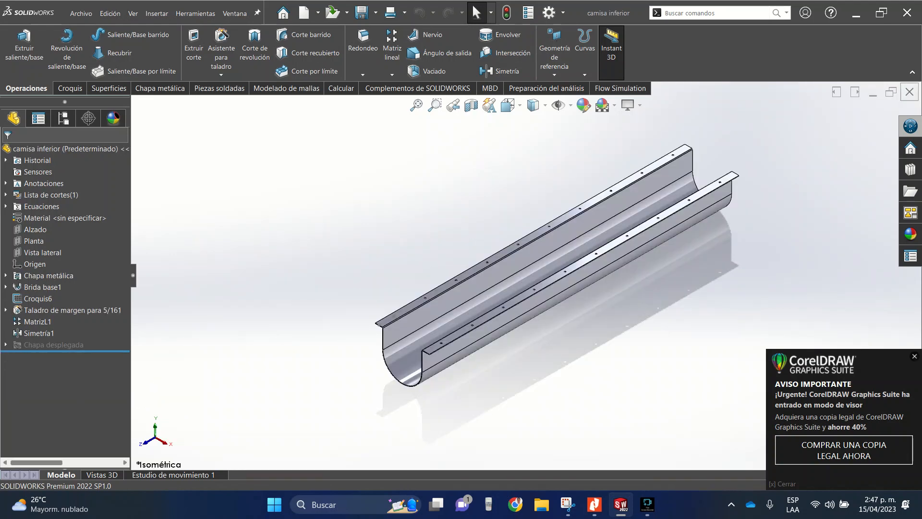
- Close the old "camisa inferior" part and the empty assembly, and minimise "eje 2" in isometric view along with "lateral 2"
{"action": "left_click", "coordinate": [909, 92]}
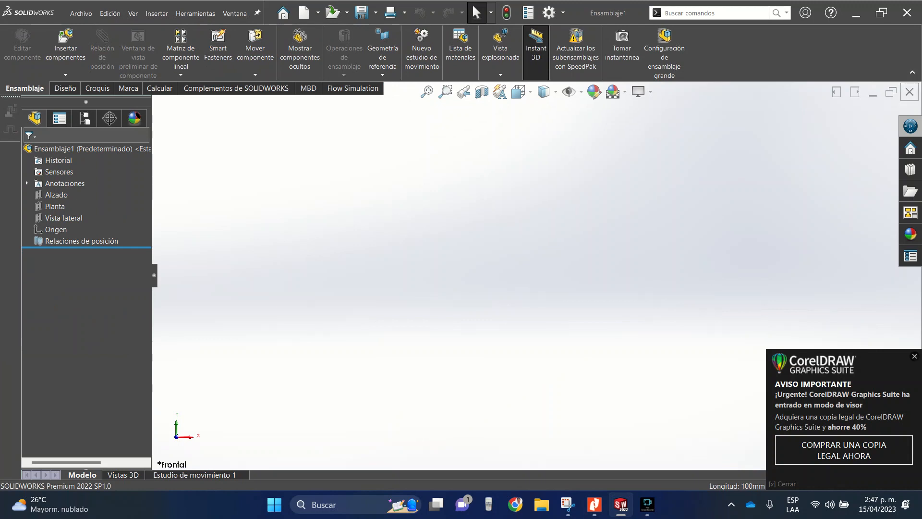
{"action": "left_click", "coordinate": [909, 92]}
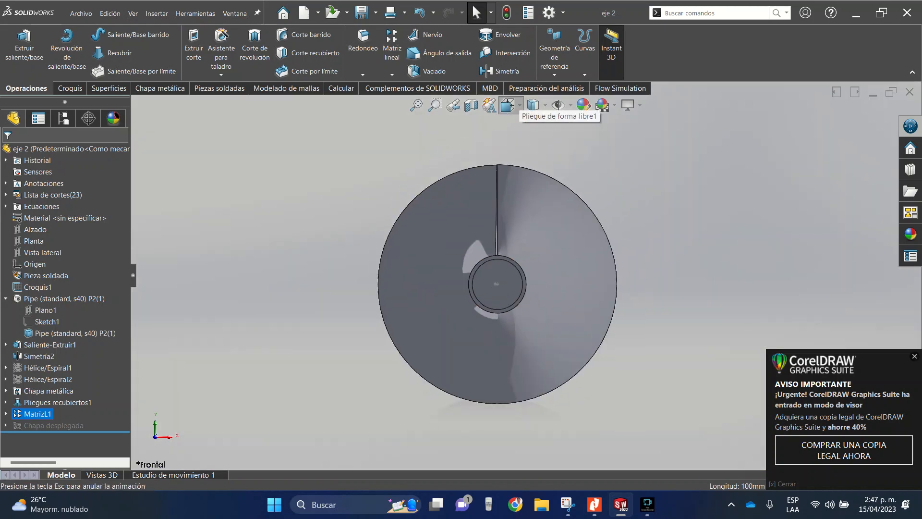
{"action": "left_click", "coordinate": [507, 105]}
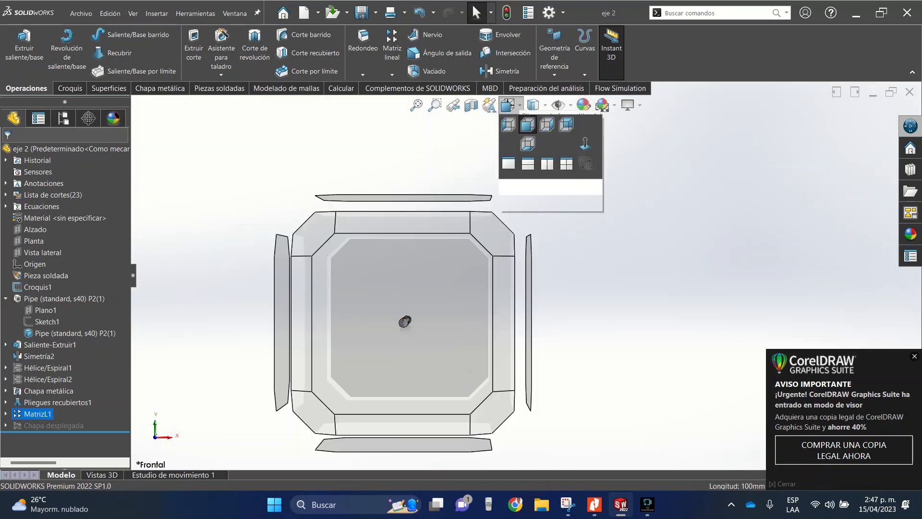
{"action": "left_click", "coordinate": [575, 124]}
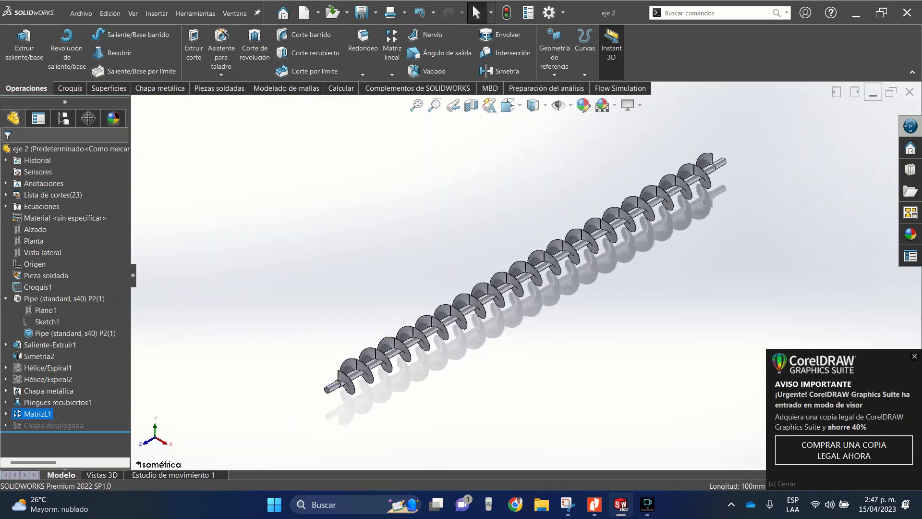
{"action": "left_click", "coordinate": [872, 92]}
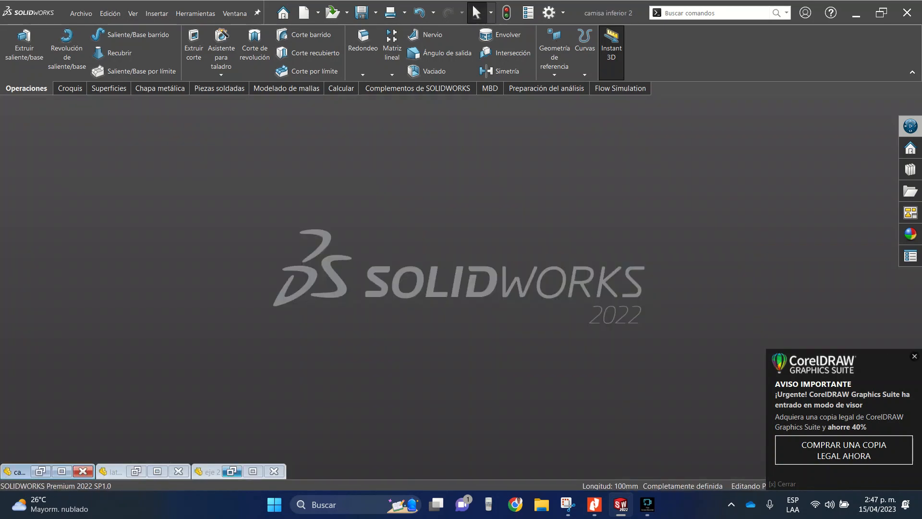
{"action": "left_click", "coordinate": [136, 471]}
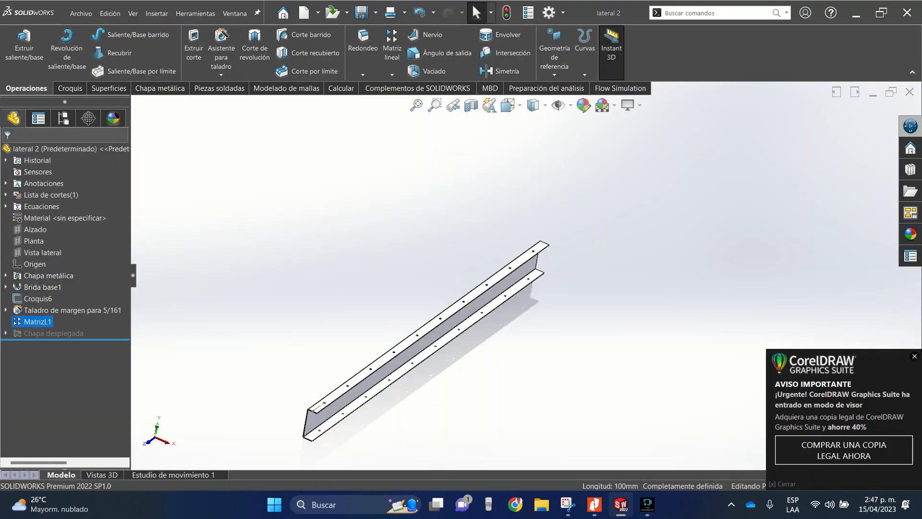
{"action": "left_click", "coordinate": [872, 94]}
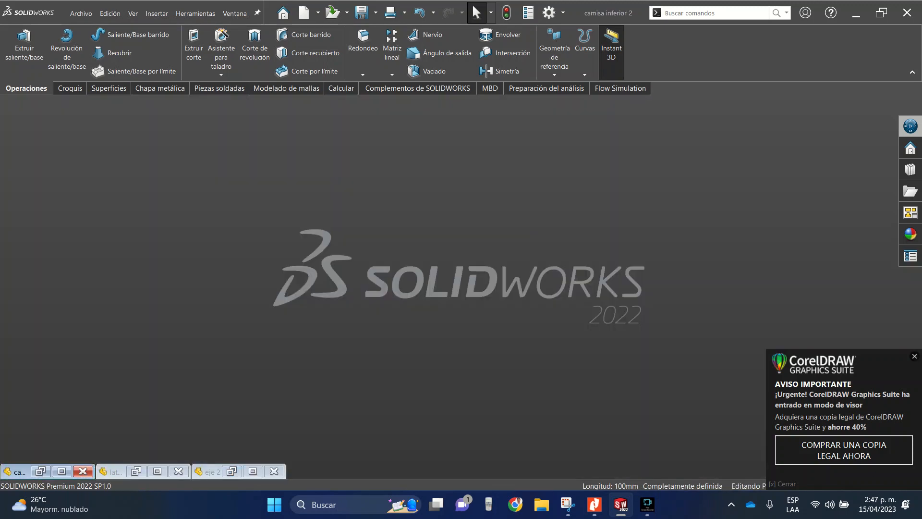
- Restore the "camisa inferior 2" part and start a sketch on the top face of the trough's right-hand flange
{"action": "left_click", "coordinate": [40, 471]}
{"action": "scroll", "coordinate": [514, 311], "scroll_direction": "down", "scroll_amount": 5}
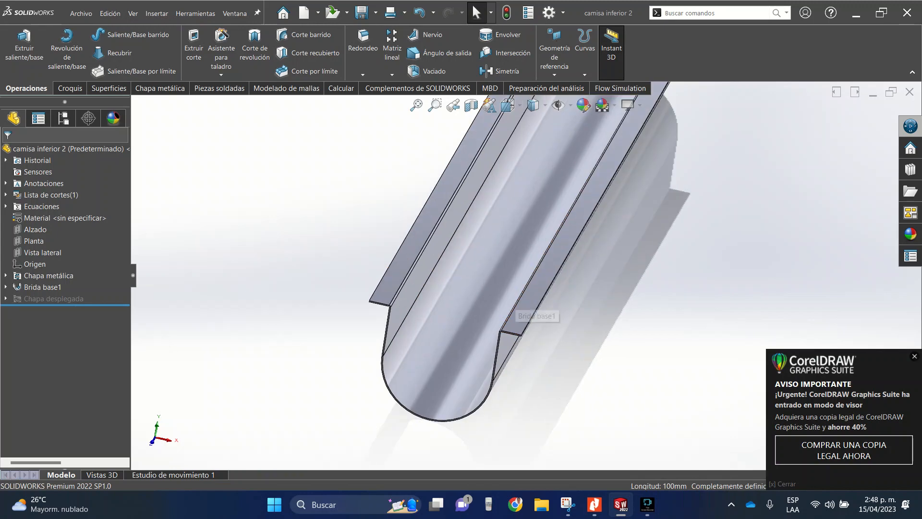
{"action": "scroll", "coordinate": [514, 311], "scroll_direction": "up", "scroll_amount": 10}
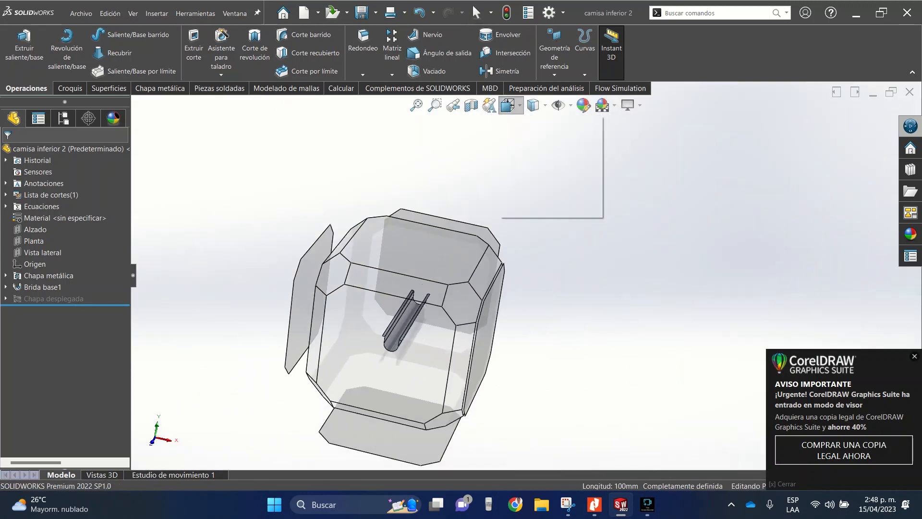
{"action": "left_click", "coordinate": [533, 128]}
{"action": "scroll", "coordinate": [554, 422], "scroll_direction": "down", "scroll_amount": 8}
{"action": "scroll", "coordinate": [555, 423], "scroll_direction": "up", "scroll_amount": 5}
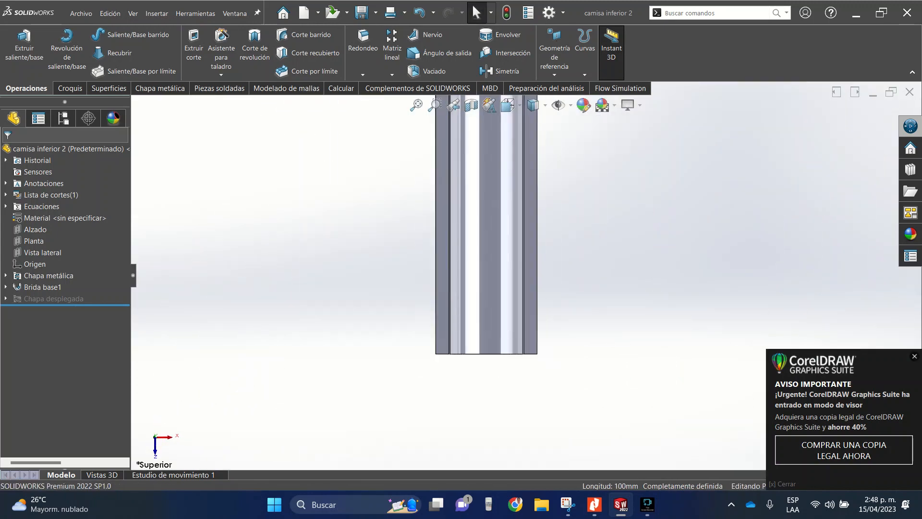
{"action": "scroll", "coordinate": [536, 372], "scroll_direction": "down", "scroll_amount": 3}
{"action": "left_click", "coordinate": [526, 288]}
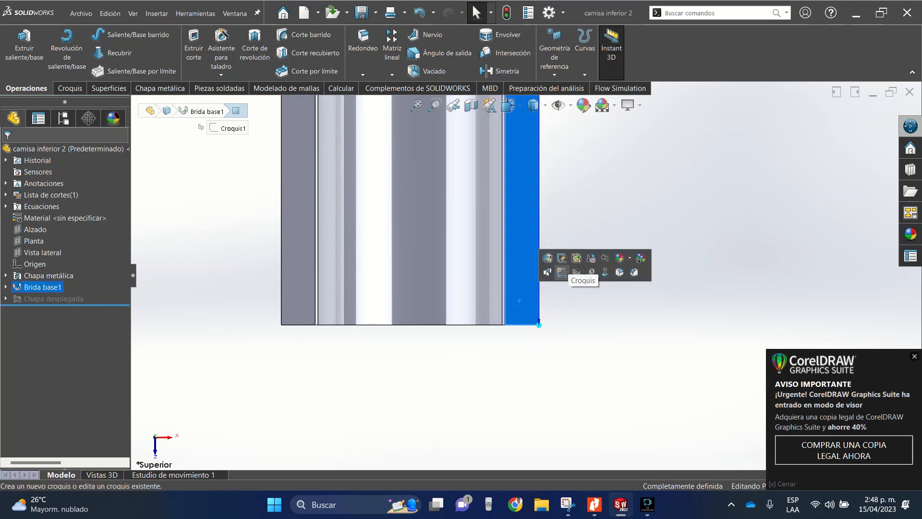
{"action": "left_click", "coordinate": [561, 272]}
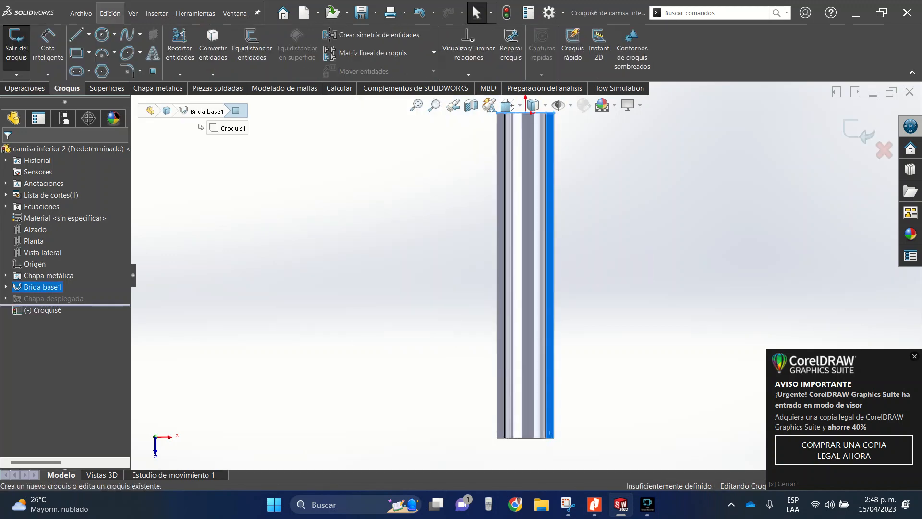
- Draw a vertical construction line about 72 mm long from the midpoint of the flange's end edge
{"action": "left_click", "coordinate": [89, 34]}
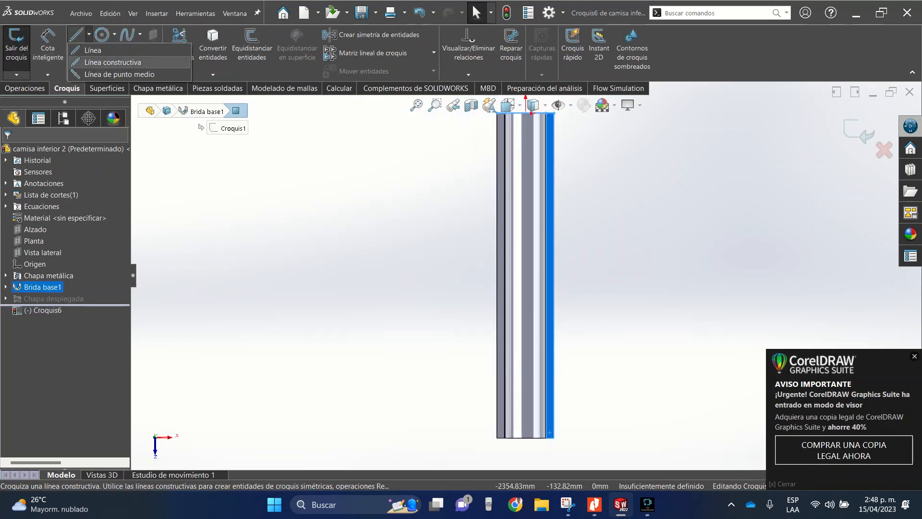
{"action": "left_click", "coordinate": [100, 63]}
{"action": "scroll", "coordinate": [542, 384], "scroll_direction": "down", "scroll_amount": 5}
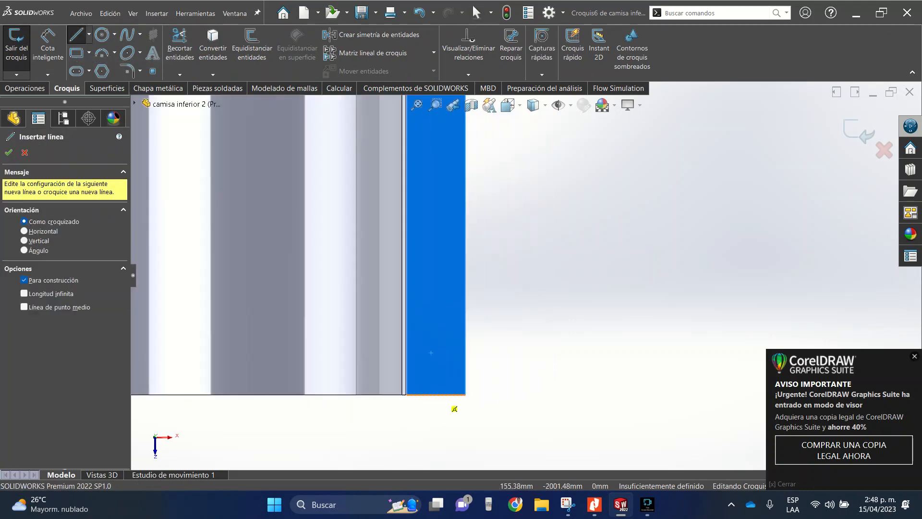
{"action": "left_click", "coordinate": [442, 384]}
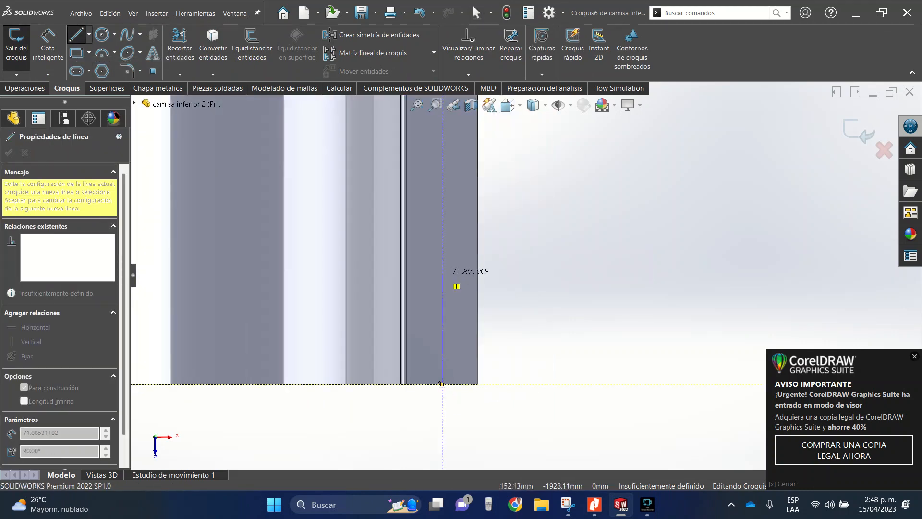
{"action": "left_click", "coordinate": [442, 274]}
{"action": "key", "text": "Escape"}
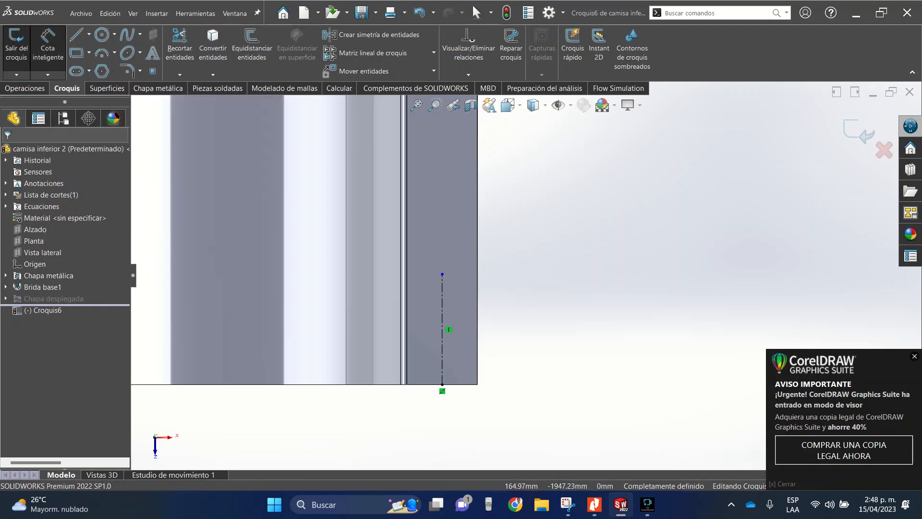
- Dimension the construction line's length to 100 mm and exit the sketch
{"action": "left_click", "coordinate": [443, 315]}
{"action": "left_click", "coordinate": [544, 301]}
{"action": "type", "text": "100"}
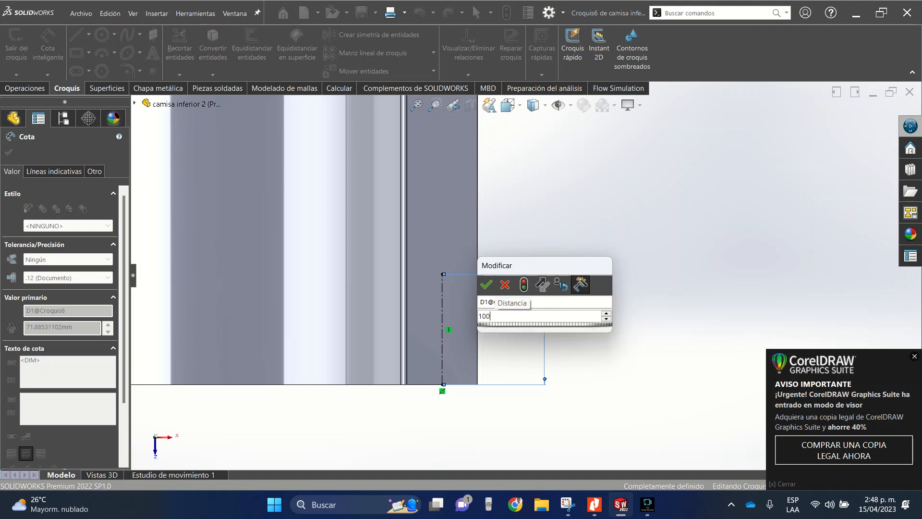
{"action": "key", "text": "Return"}
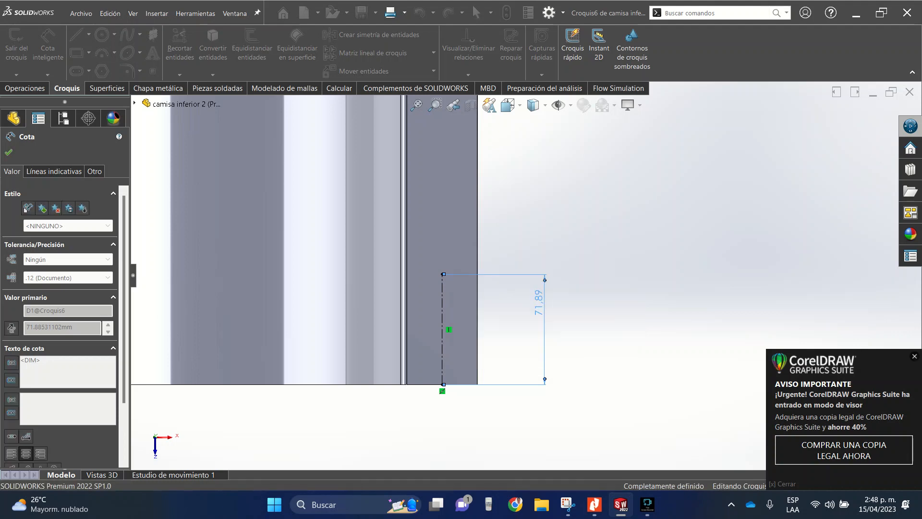
{"action": "key", "text": "Escape"}
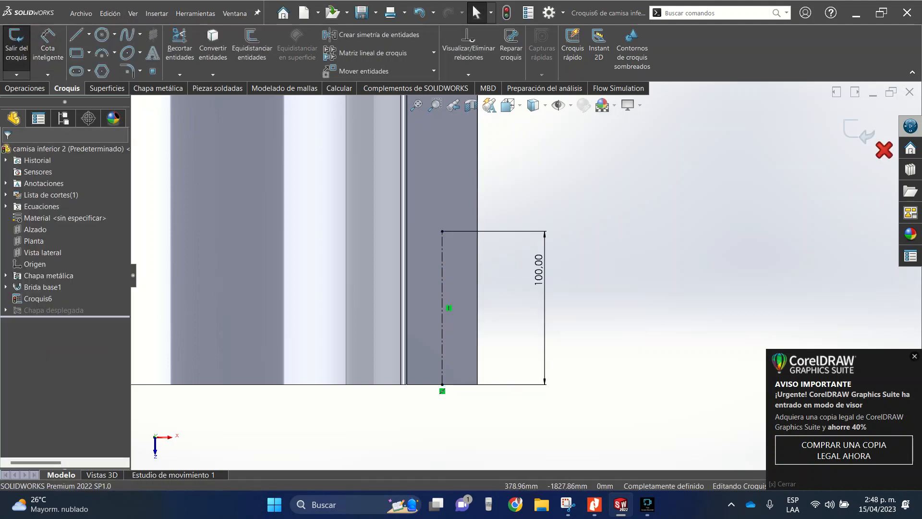
{"action": "left_click", "coordinate": [859, 131]}
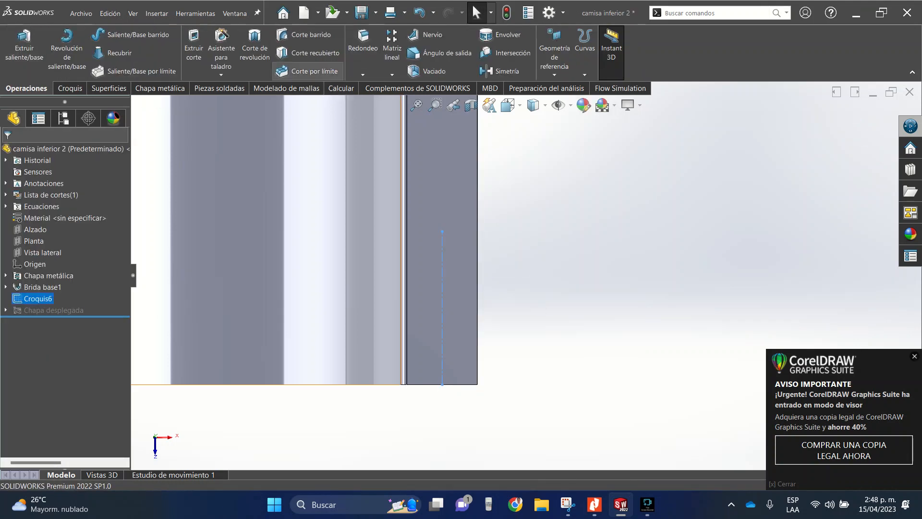
- Create a 5/16 Ansi Inch screw clearance hole on the flange at the inner end of the construction line
{"action": "left_click", "coordinate": [222, 50]}
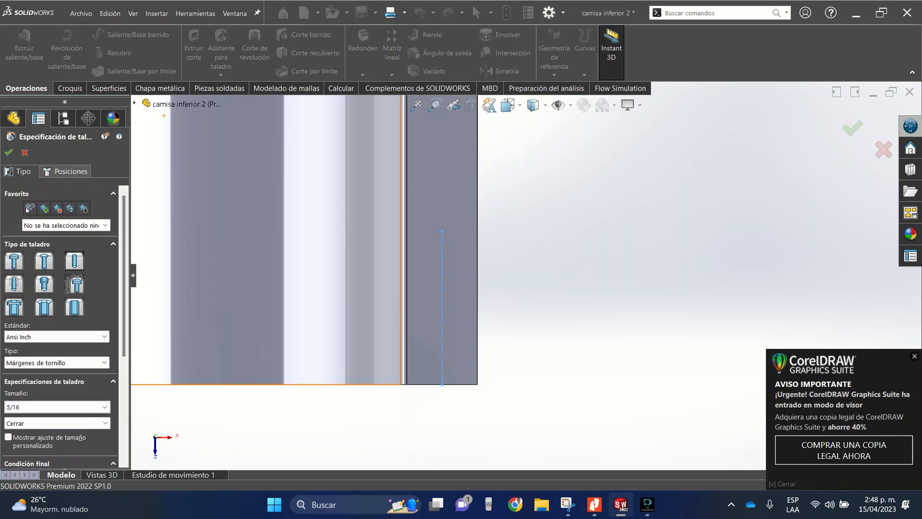
{"action": "left_click", "coordinate": [65, 171]}
{"action": "left_click", "coordinate": [442, 231]}
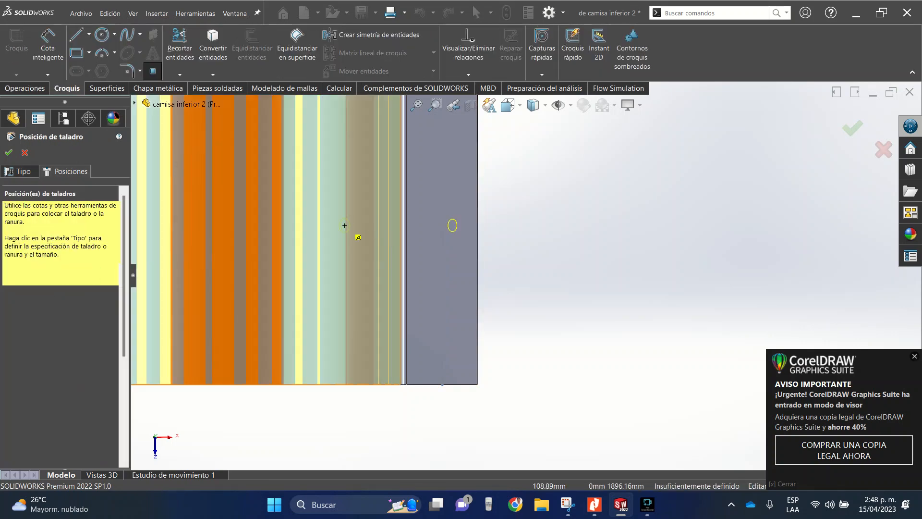
{"action": "left_click", "coordinate": [441, 231]}
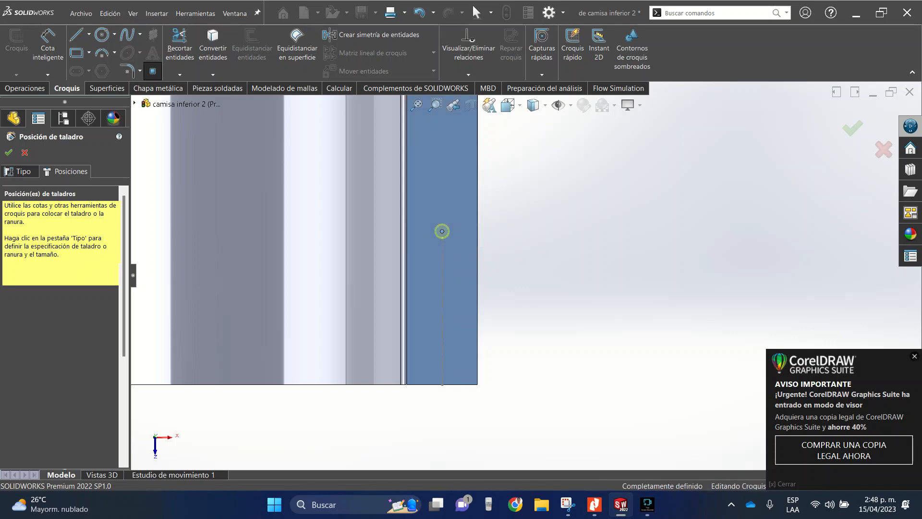
{"action": "key", "text": "Return"}
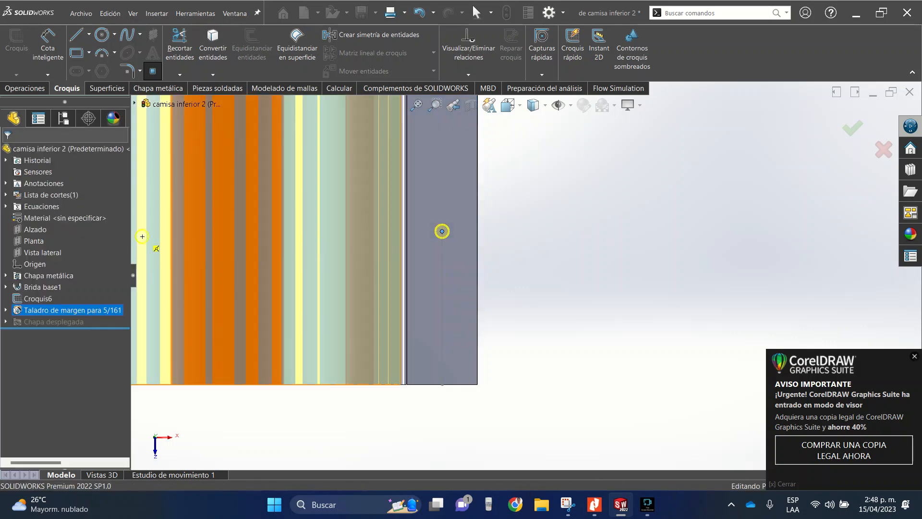
- Create a linear pattern of the hole along the flange's outer edge with 200 mm spacing and 10 instances
{"action": "scroll", "coordinate": [515, 252], "scroll_direction": "down", "scroll_amount": 6}
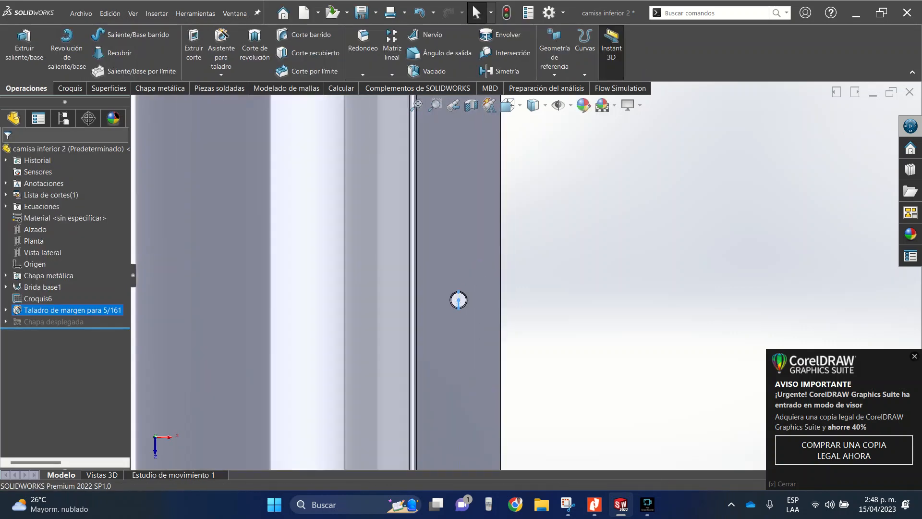
{"action": "left_click", "coordinate": [392, 48]}
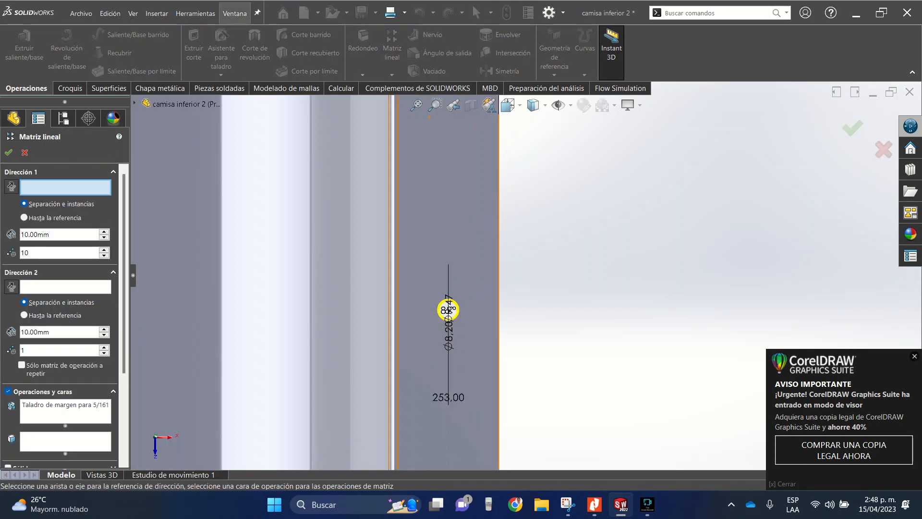
{"action": "left_click", "coordinate": [499, 283]}
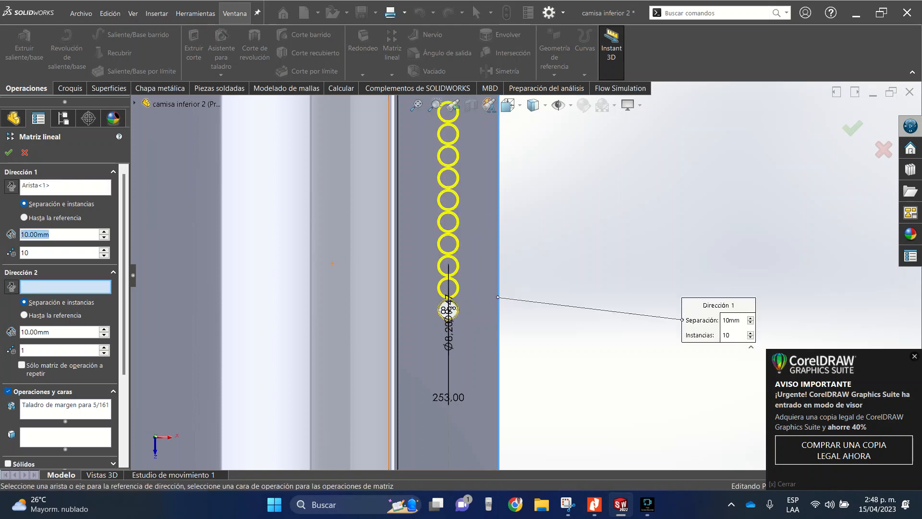
{"action": "type", "text": "200"}
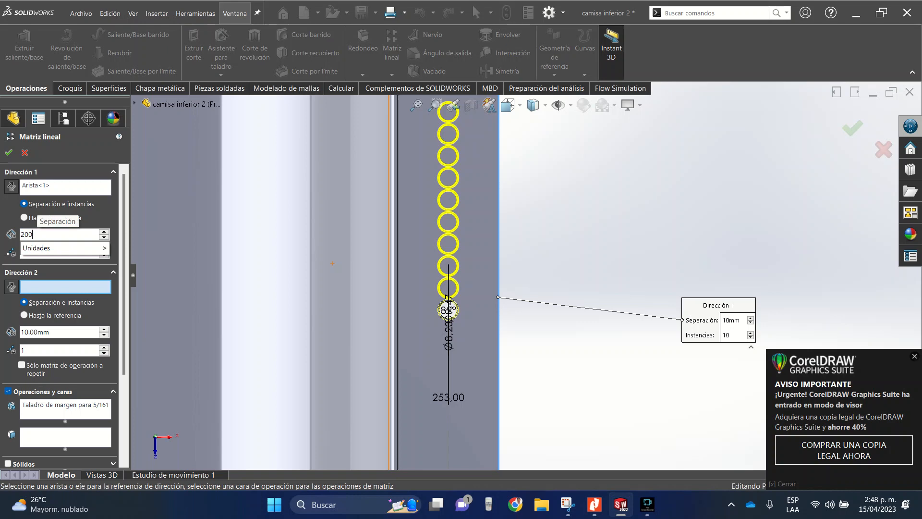
{"action": "key", "text": "Return"}
{"action": "scroll", "coordinate": [526, 279], "scroll_direction": "up", "scroll_amount": 5}
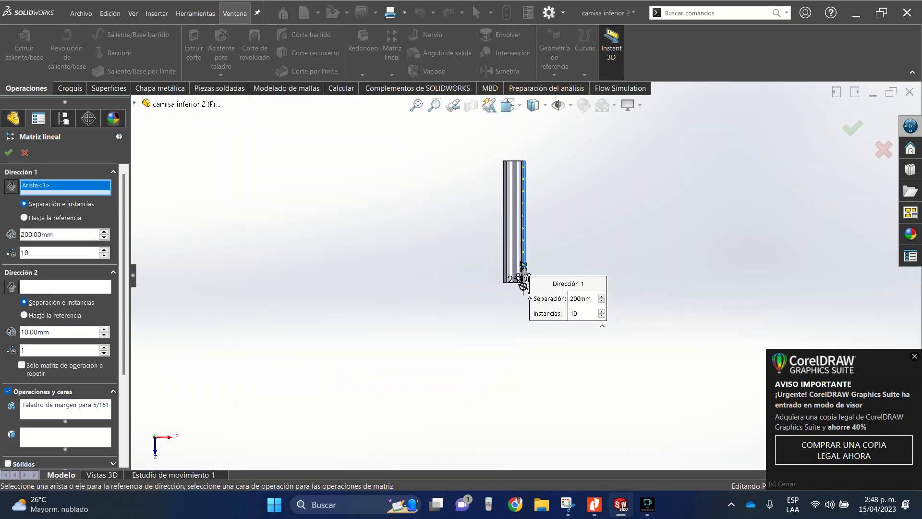
{"action": "scroll", "coordinate": [523, 286], "scroll_direction": "down", "scroll_amount": 4}
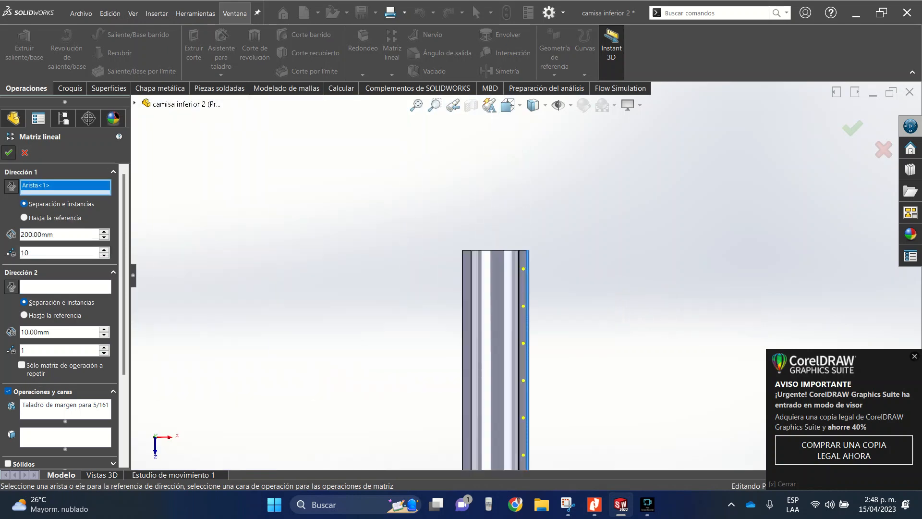
{"action": "left_click", "coordinate": [9, 153]}
- Mirror the 5/16 hole and its linear pattern about the Vista lateral plane onto the opposite flange
{"action": "scroll", "coordinate": [526, 272], "scroll_direction": "up", "scroll_amount": 6}
{"action": "scroll", "coordinate": [545, 406], "scroll_direction": "down", "scroll_amount": 4}
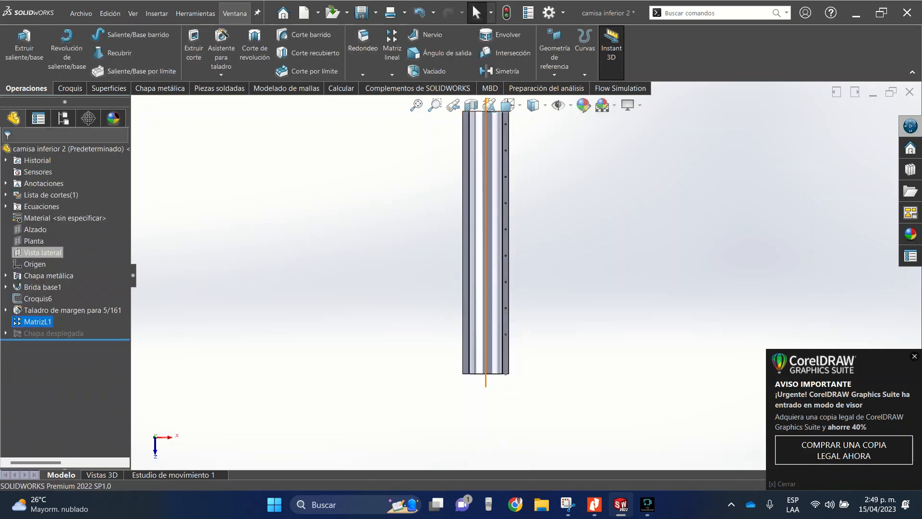
{"action": "left_click", "coordinate": [42, 252]}
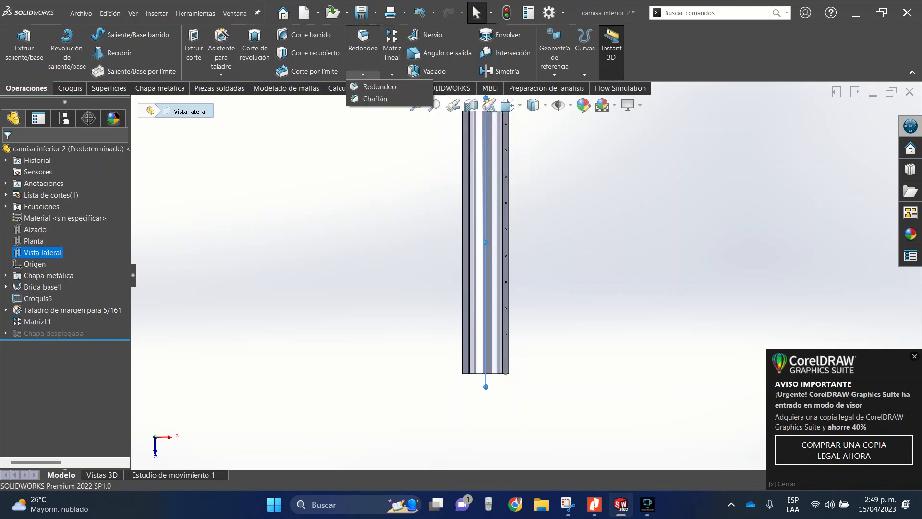
{"action": "left_click", "coordinate": [392, 75]}
{"action": "left_click", "coordinate": [410, 110]}
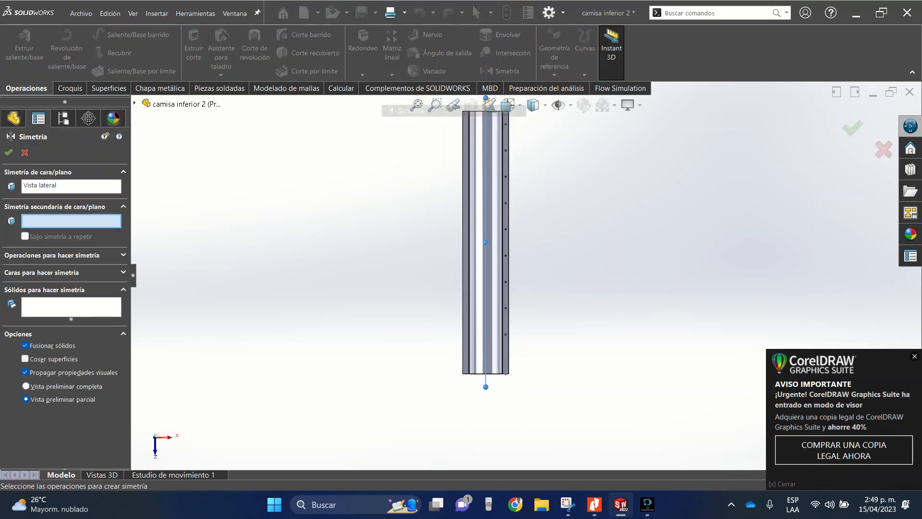
{"action": "middle_click_drag", "start_coordinate": [500, 384], "coordinate": [444, 344]}
{"action": "scroll", "coordinate": [440, 342], "scroll_direction": "down", "scroll_amount": 10}
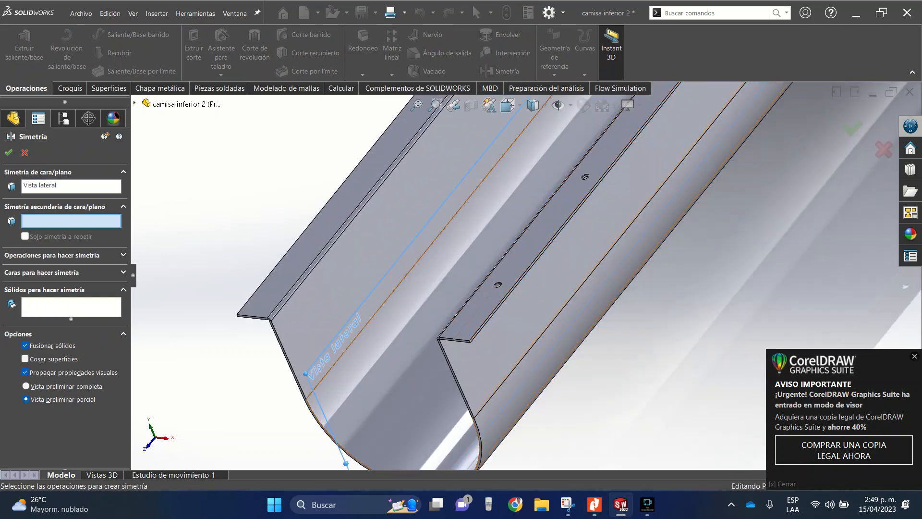
{"action": "scroll", "coordinate": [503, 284], "scroll_direction": "down", "scroll_amount": 10}
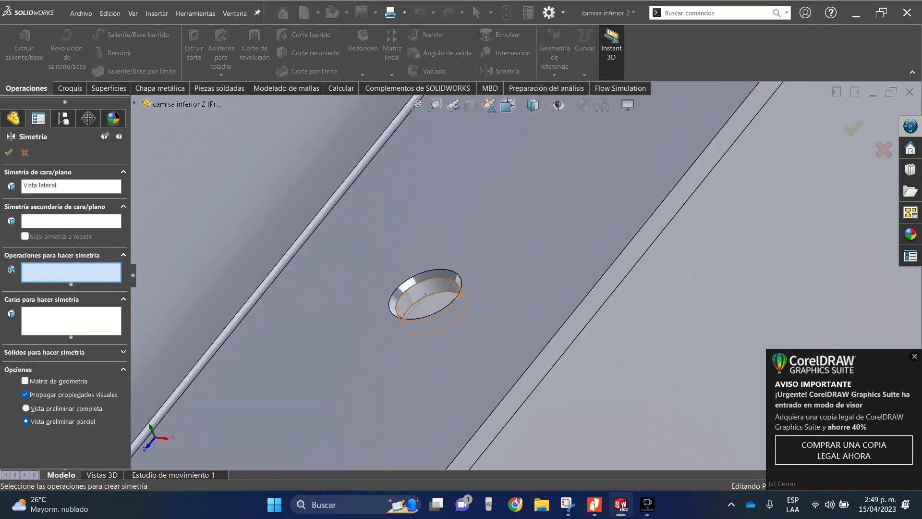
{"action": "left_click", "coordinate": [423, 294]}
{"action": "scroll", "coordinate": [425, 294], "scroll_direction": "up", "scroll_amount": 10}
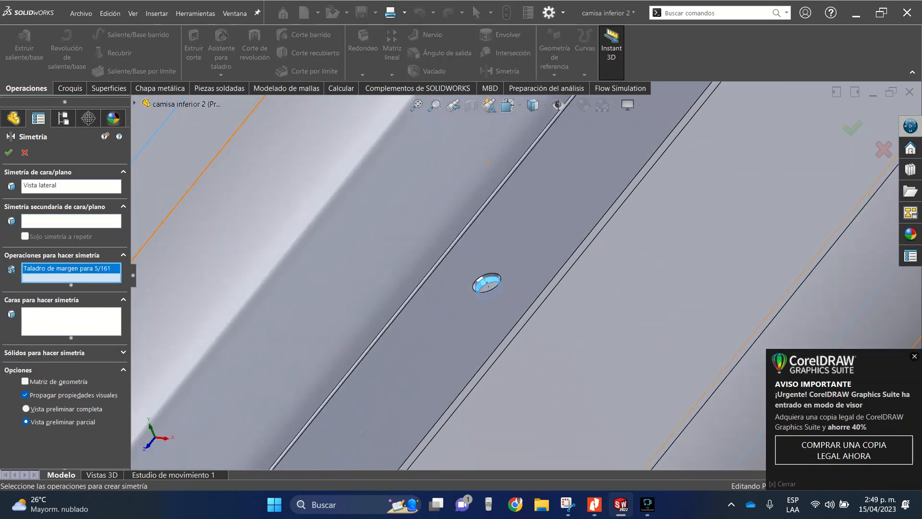
{"action": "scroll", "coordinate": [471, 298], "scroll_direction": "down", "scroll_amount": 2}
{"action": "scroll", "coordinate": [465, 266], "scroll_direction": "down", "scroll_amount": 10}
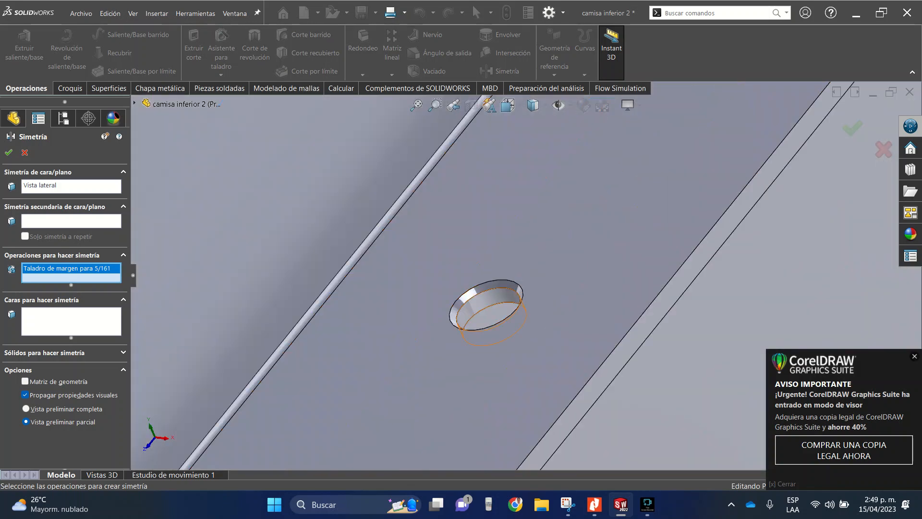
{"action": "left_click", "coordinate": [486, 305]}
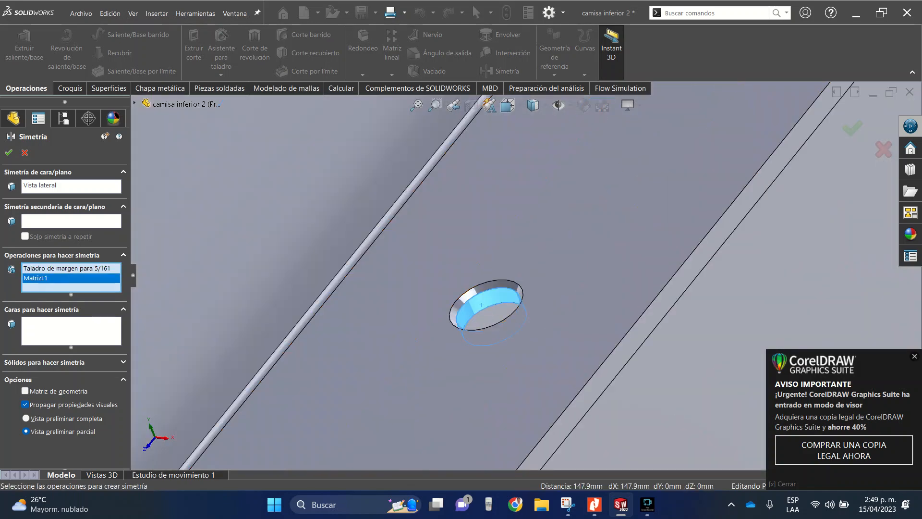
{"action": "scroll", "coordinate": [486, 306], "scroll_direction": "up", "scroll_amount": 8}
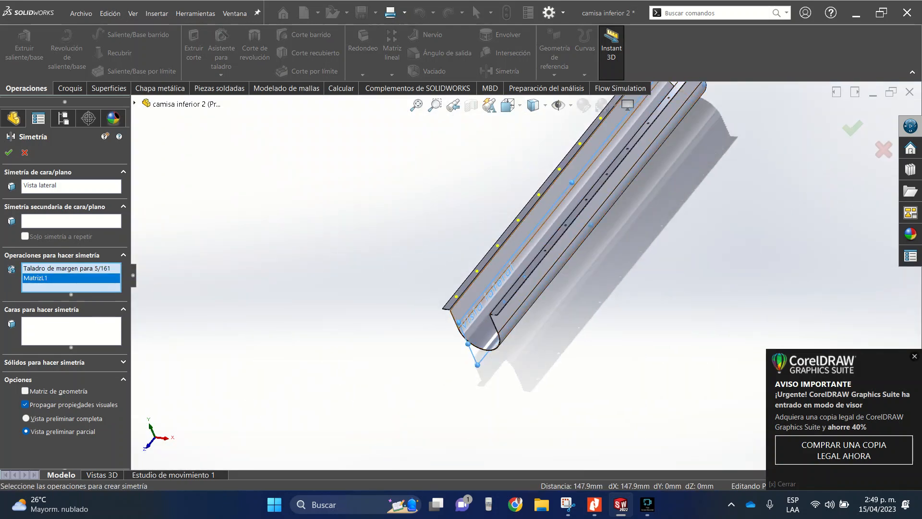
{"action": "mouse_move", "coordinate": [542, 207]}
{"action": "middle_mouse_down"}
{"action": "mouse_move", "coordinate": [583, 215]}
{"action": "mouse_move", "coordinate": [557, 212]}
{"action": "middle_mouse_up"}
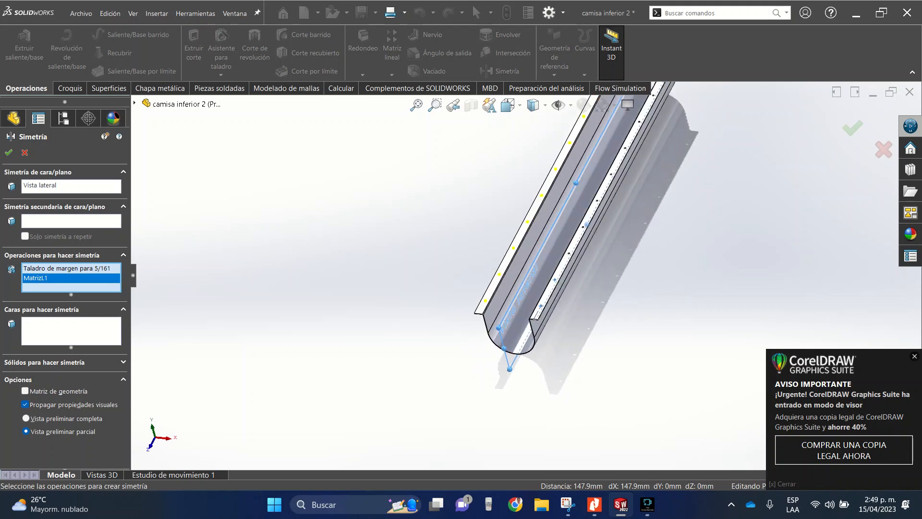
{"action": "key", "text": "Return"}
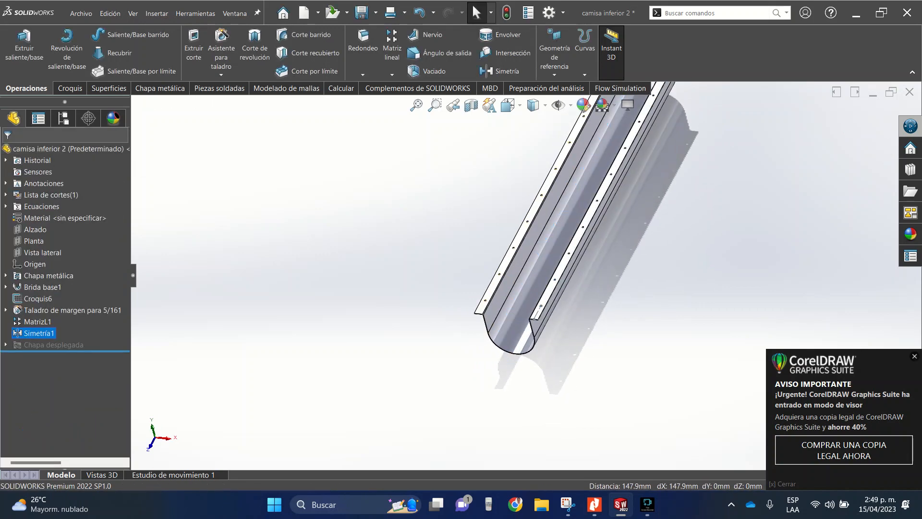
- Save the trough part "camisa inferior 2" and minimize its document window
{"action": "left_click", "coordinate": [361, 13]}
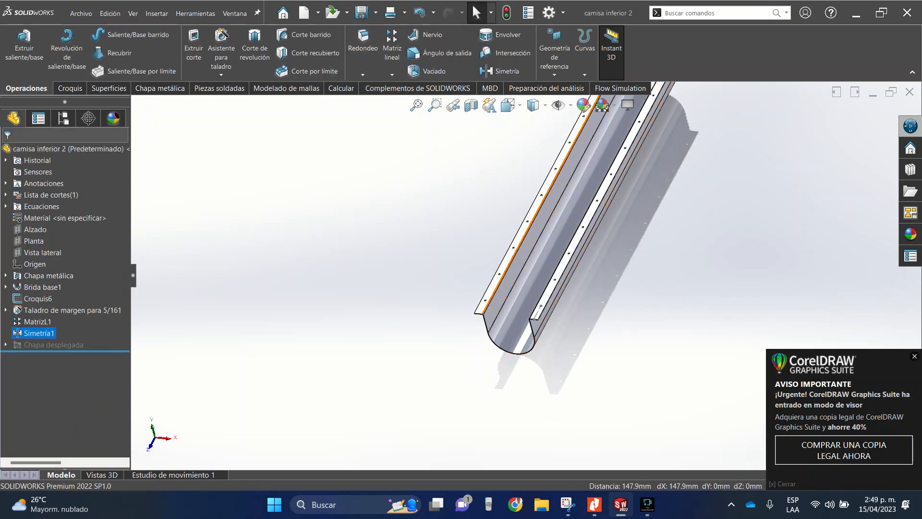
{"action": "scroll", "coordinate": [526, 251], "scroll_direction": "down", "scroll_amount": 3}
{"action": "scroll", "coordinate": [526, 252], "scroll_direction": "up", "scroll_amount": 3}
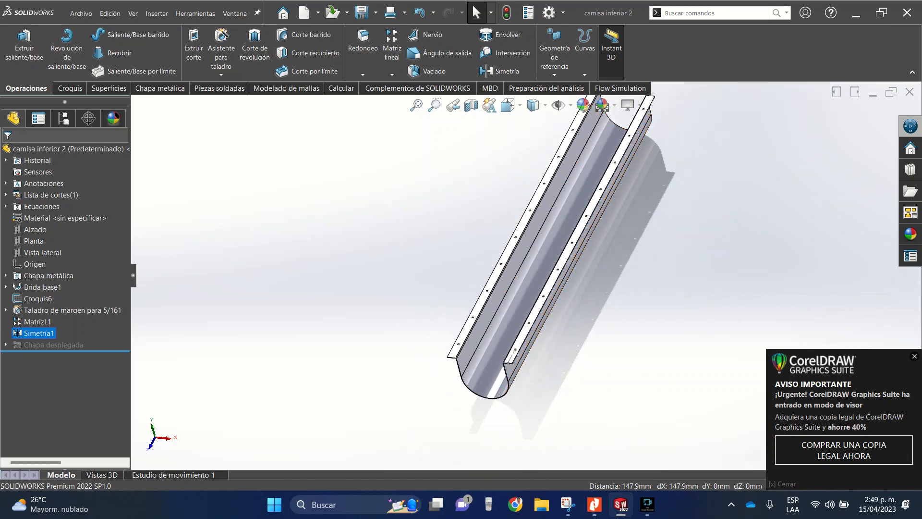
{"action": "left_click", "coordinate": [873, 93]}
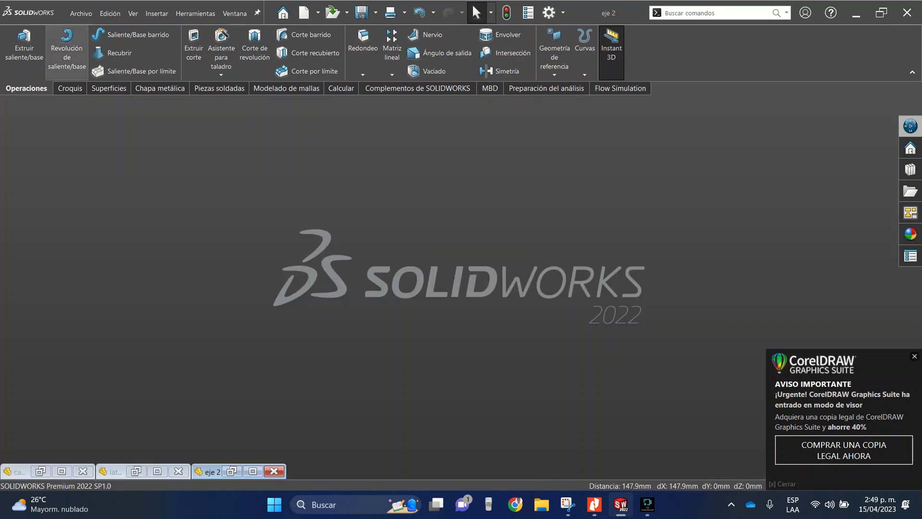
- Create a new part document and maximize its window
{"action": "left_click", "coordinate": [80, 13]}
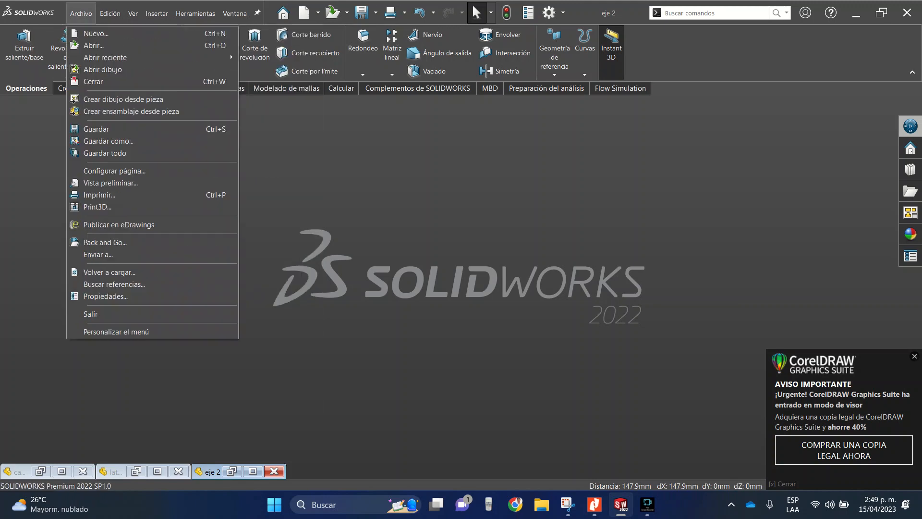
{"action": "left_click", "coordinate": [96, 34]}
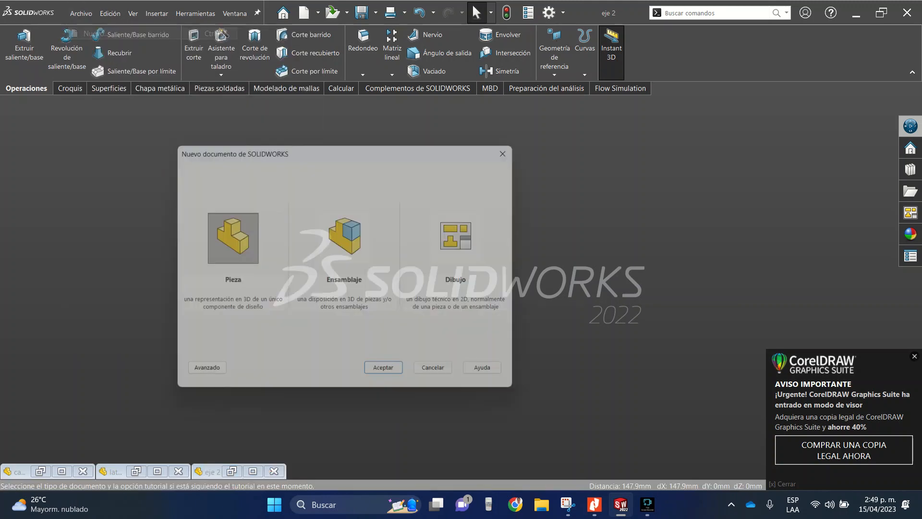
{"action": "key", "text": "Return"}
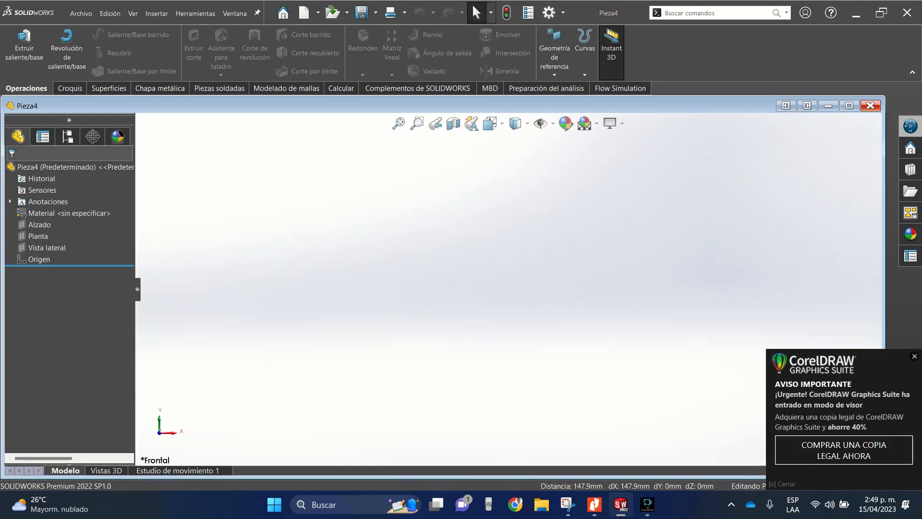
{"action": "left_click", "coordinate": [849, 105]}
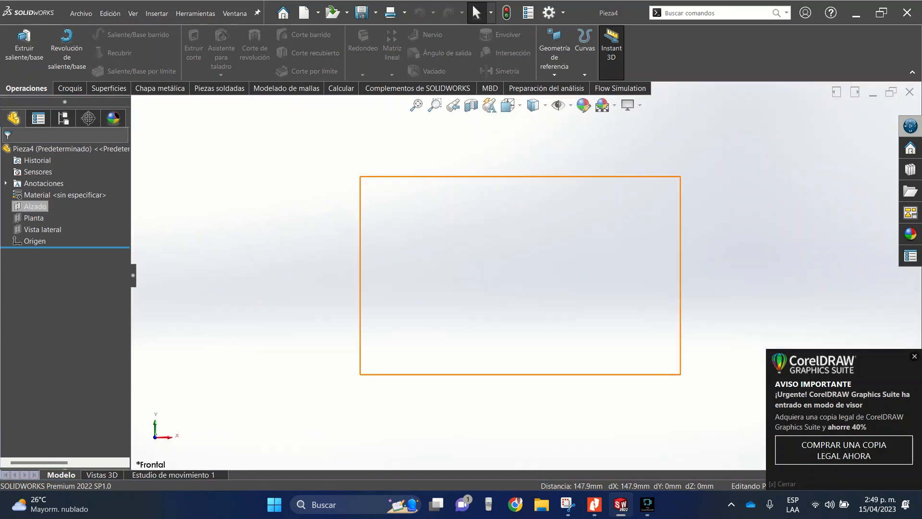
- Sketch a circle about 43 mm in diameter centred on the origin on the Alzado plane
{"action": "left_click", "coordinate": [35, 206]}
{"action": "left_click", "coordinate": [41, 190]}
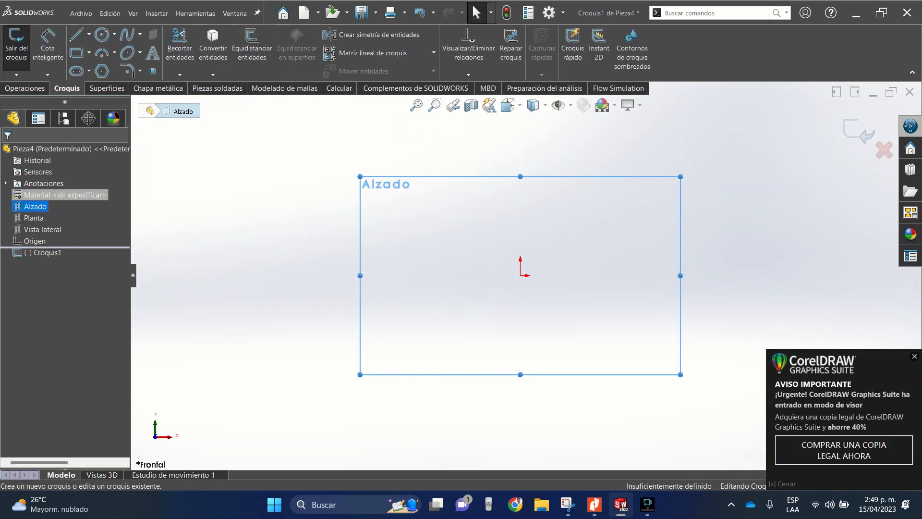
{"action": "left_click", "coordinate": [102, 35]}
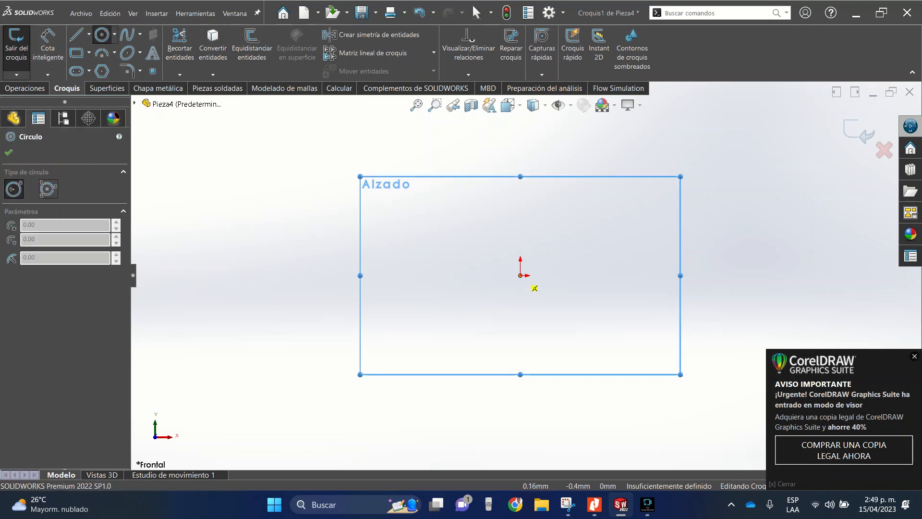
{"action": "left_click", "coordinate": [520, 275]}
{"action": "left_click", "coordinate": [521, 236]}
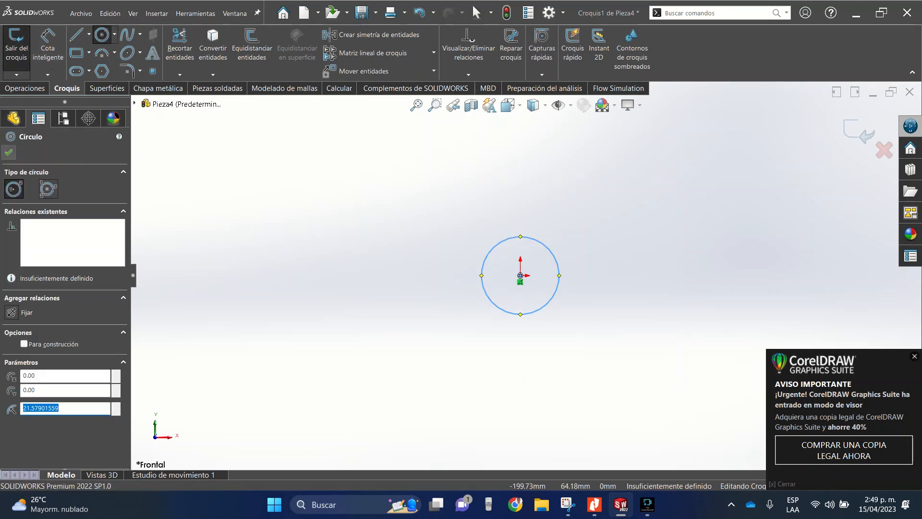
{"action": "key", "text": "Escape"}
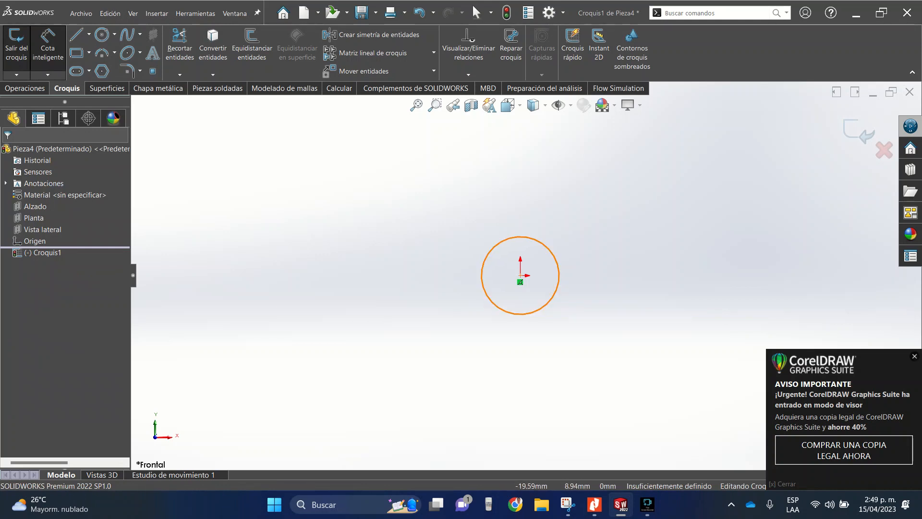
- Dimension the circle's diameter to 65 mm
{"action": "left_click", "coordinate": [550, 250]}
{"action": "left_click", "coordinate": [610, 209]}
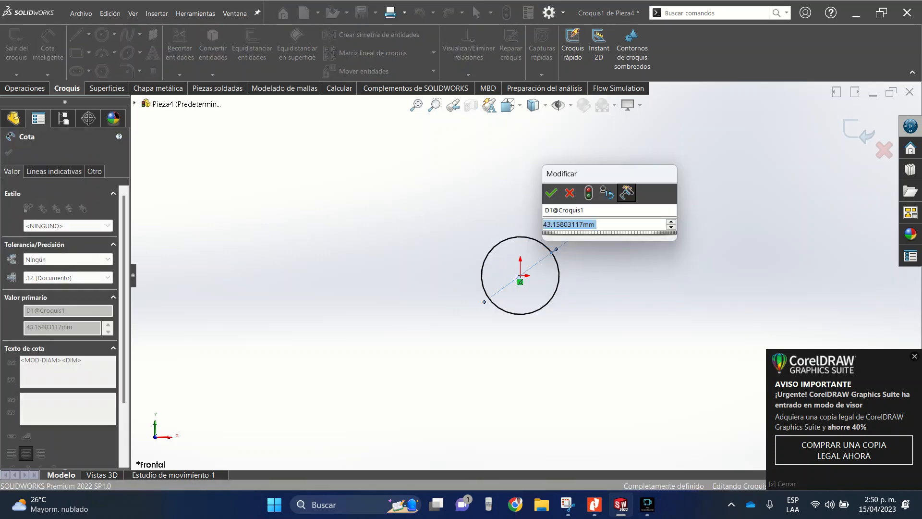
{"action": "type", "text": "65"}
{"action": "key", "text": "Return"}
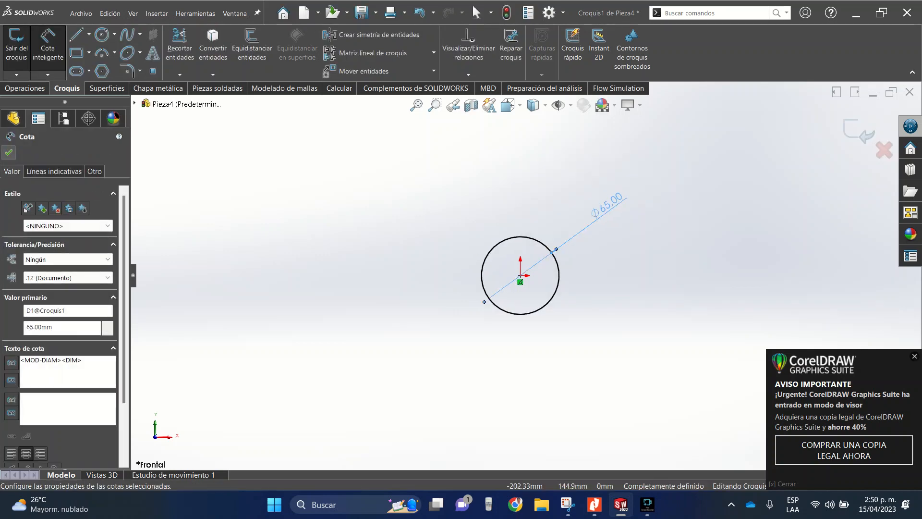
{"action": "left_click", "coordinate": [476, 12]}
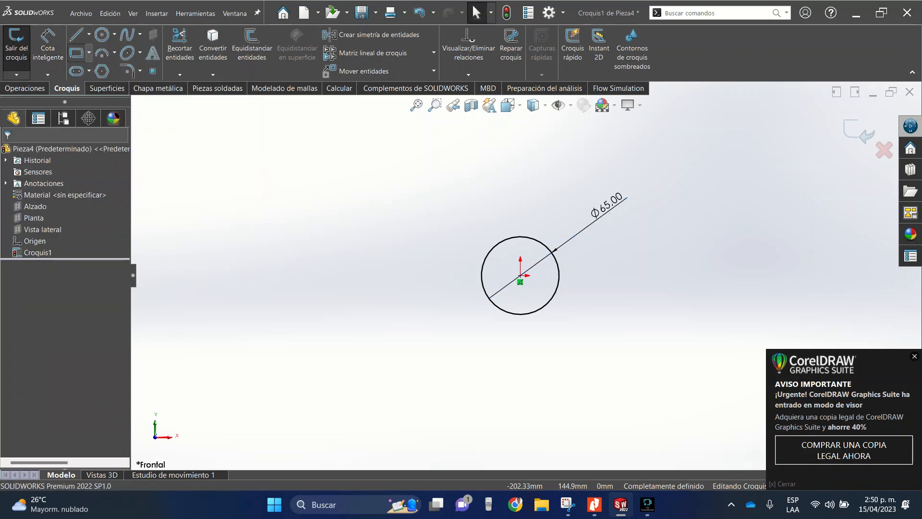
- Draw a corner rectangle about 194 mm tall around the circle
{"action": "left_click", "coordinate": [89, 52]}
{"action": "left_click", "coordinate": [99, 69]}
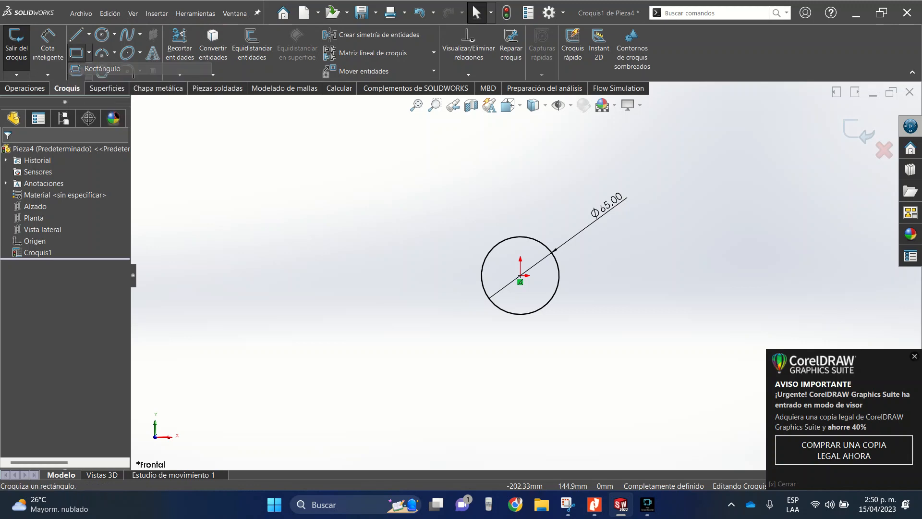
{"action": "left_click", "coordinate": [616, 369]}
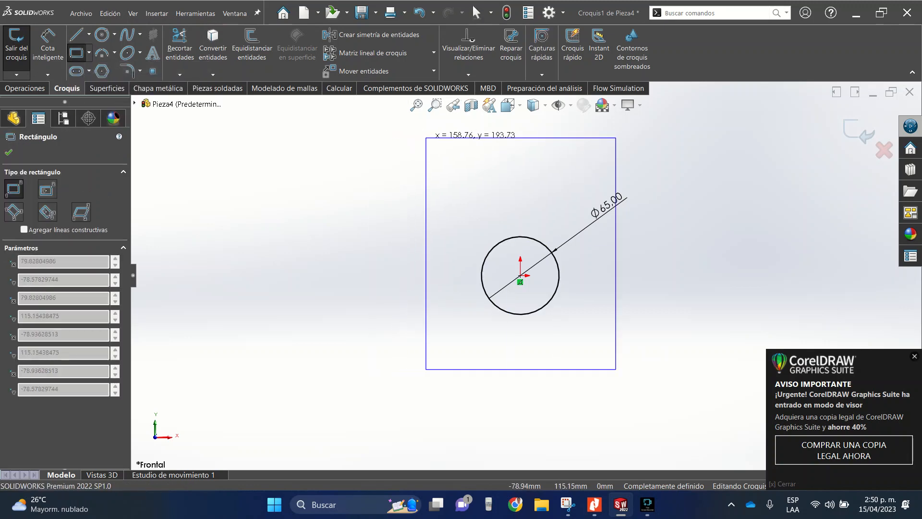
{"action": "left_click", "coordinate": [436, 138]}
{"action": "key", "text": "Escape"}
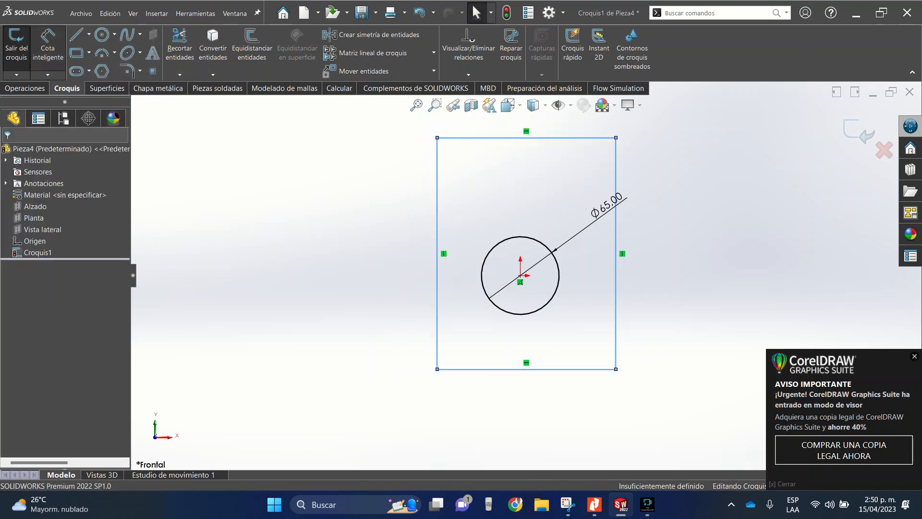
- Dimension the rectangle's height with the expression 150+(250/2), giving 275 mm
{"action": "left_click", "coordinate": [615, 253]}
{"action": "left_click", "coordinate": [700, 250]}
{"action": "type", "text": "1"}
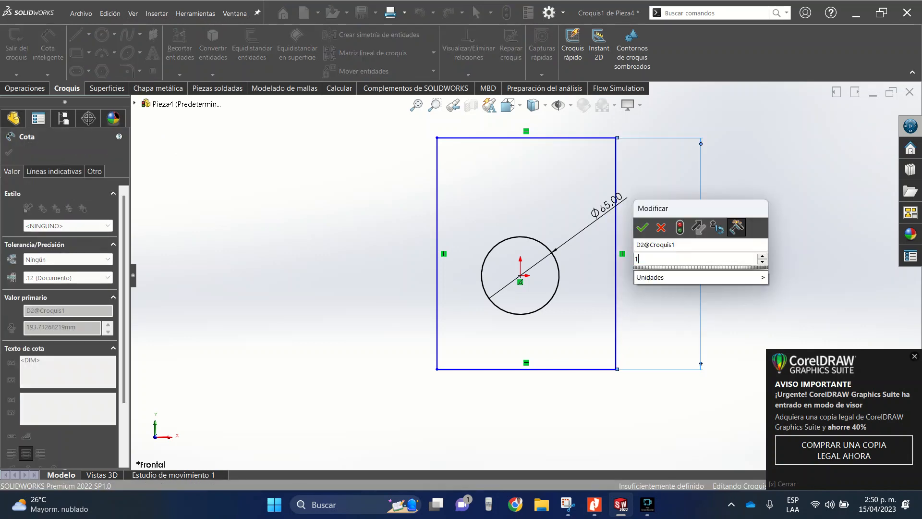
{"action": "type", "text": "50+"}
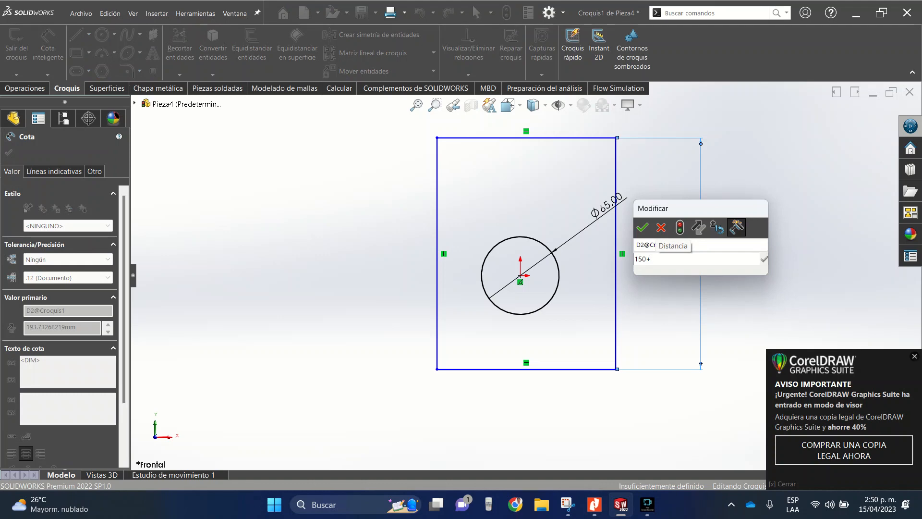
{"action": "type", "text": "15"}
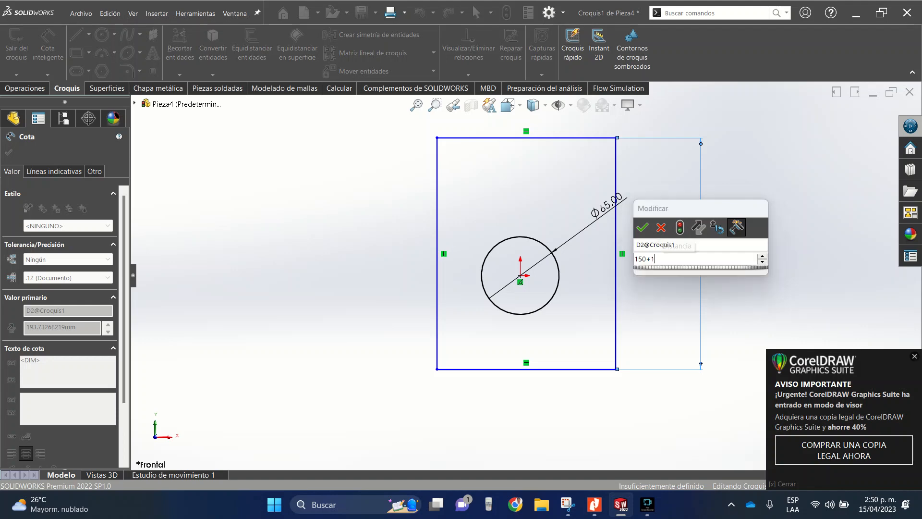
{"action": "key", "text": "BackSpace"}
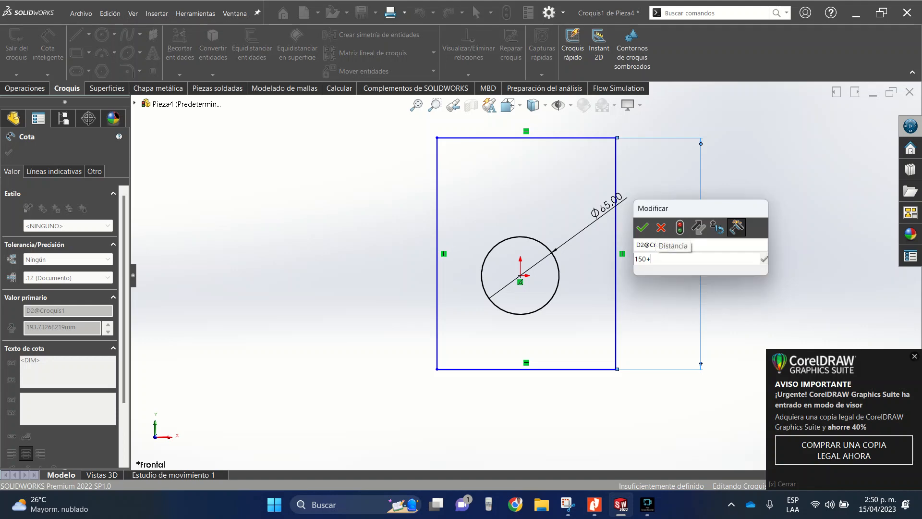
{"action": "type", "text": "("}
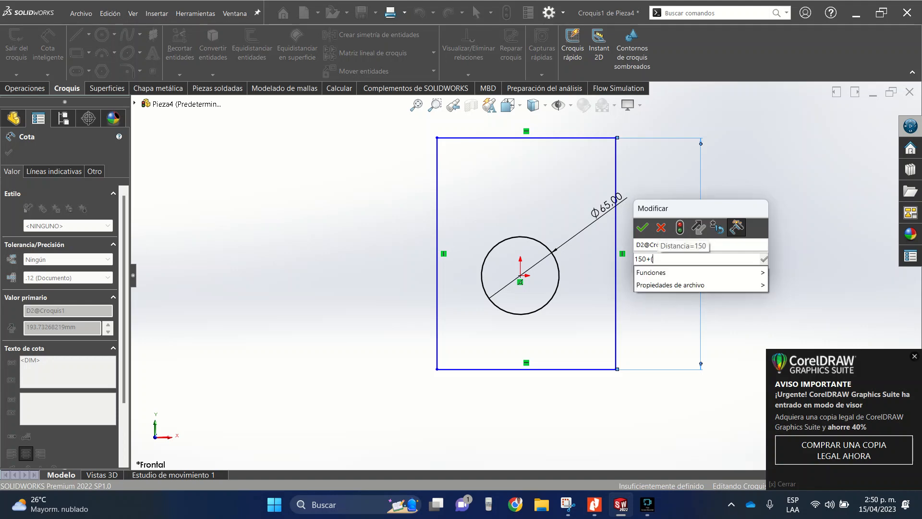
{"action": "type", "text": "250/"}
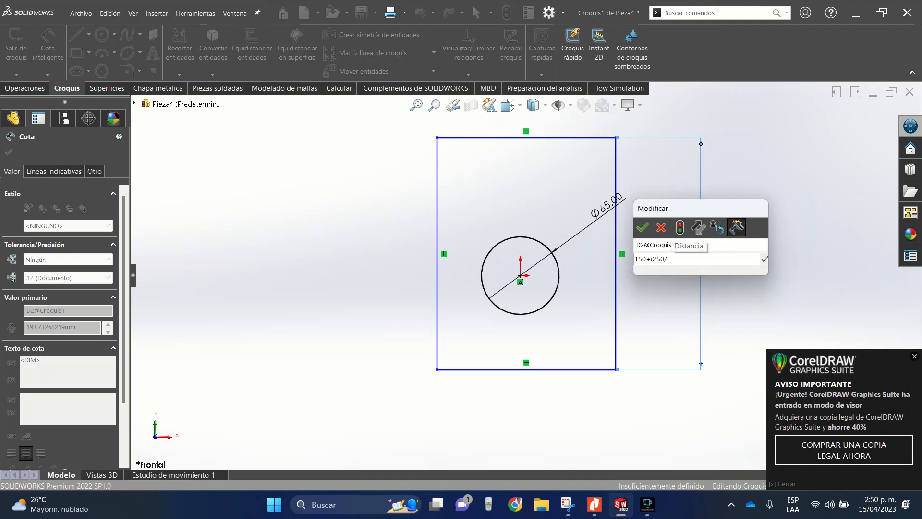
{"action": "type", "text": "2)"}
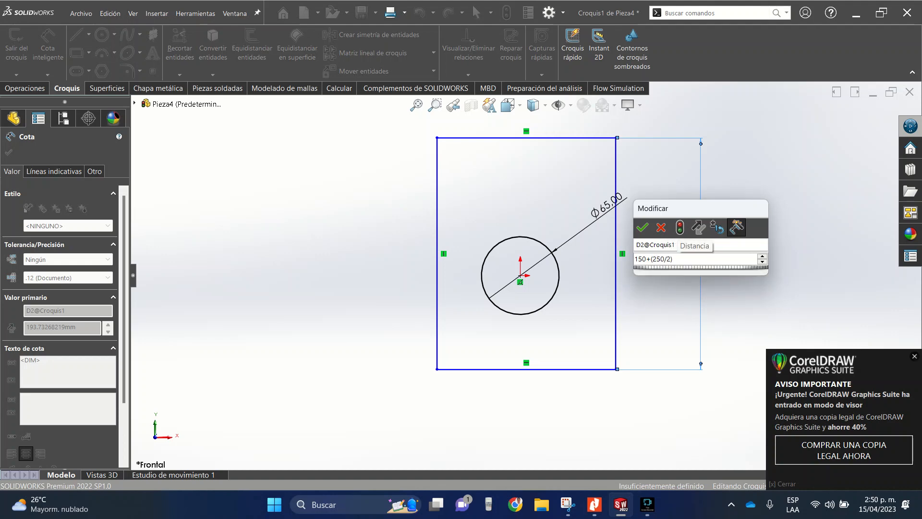
{"action": "key", "text": "Return"}
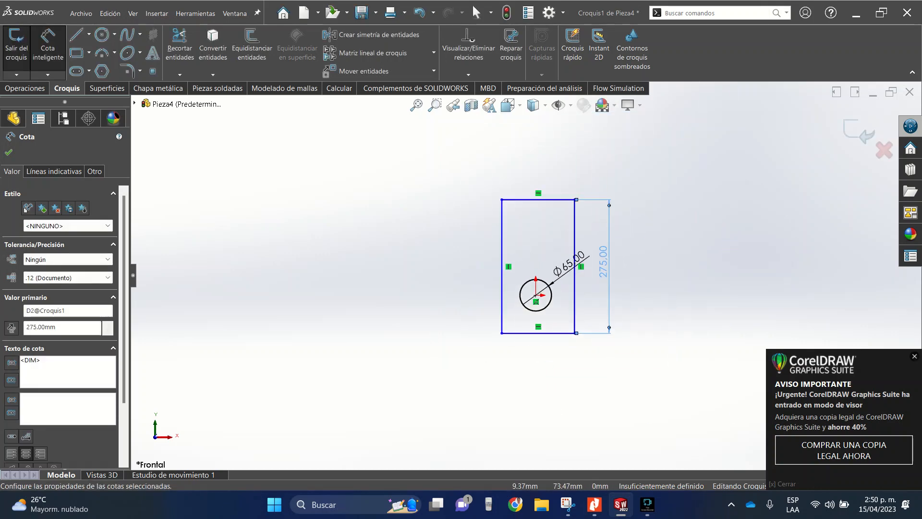
- Dimension the rectangle's width to 350 mm
{"action": "left_click", "coordinate": [526, 199]}
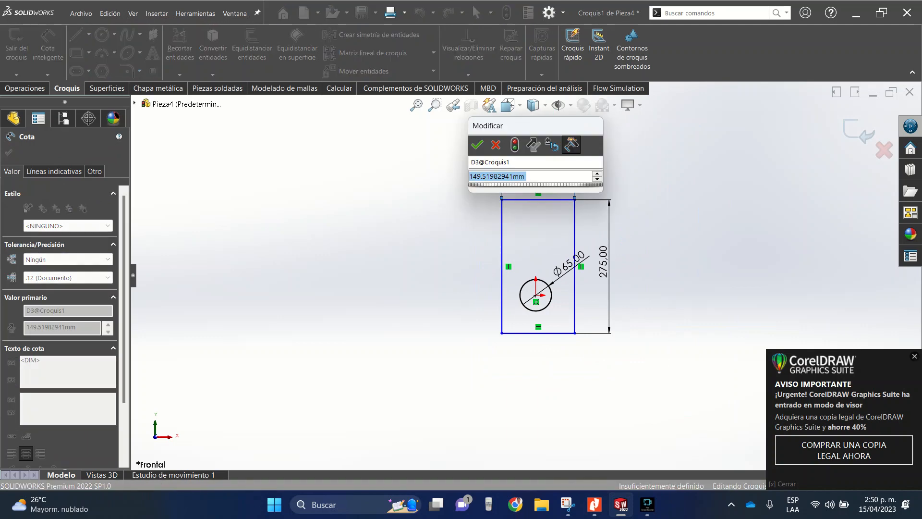
{"action": "type", "text": "350"}
{"action": "key", "text": "Return"}
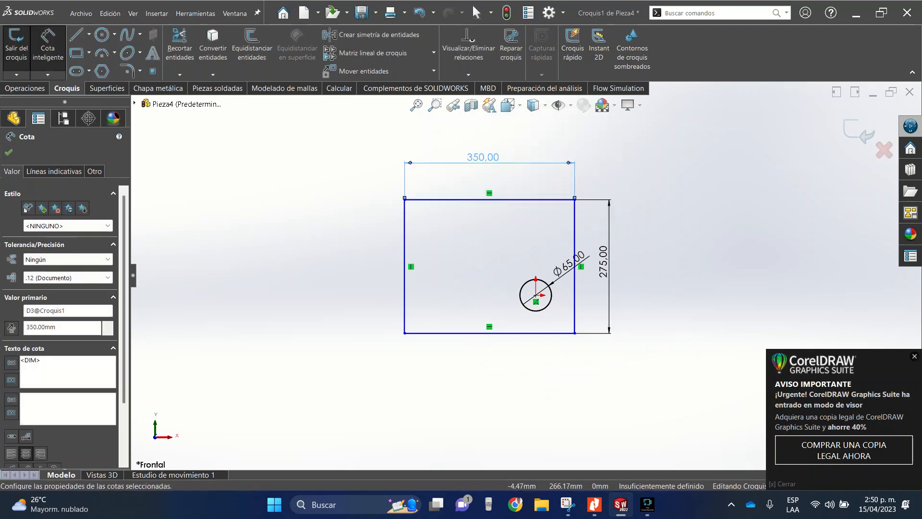
- Draw a construction centerline from the circle's centre to the midpoint of the rectangle's bottom edge
{"action": "left_click", "coordinate": [88, 34]}
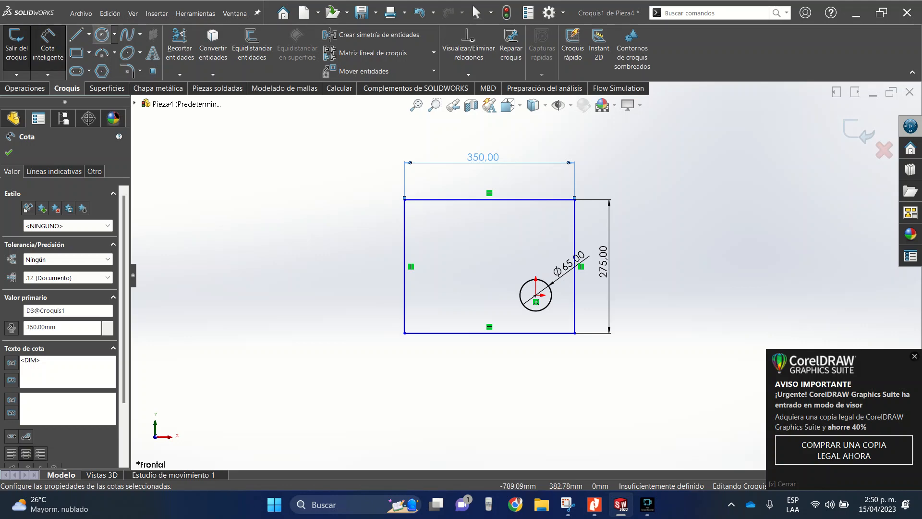
{"action": "left_click", "coordinate": [115, 62]}
{"action": "scroll", "coordinate": [554, 325], "scroll_direction": "down", "scroll_amount": 2}
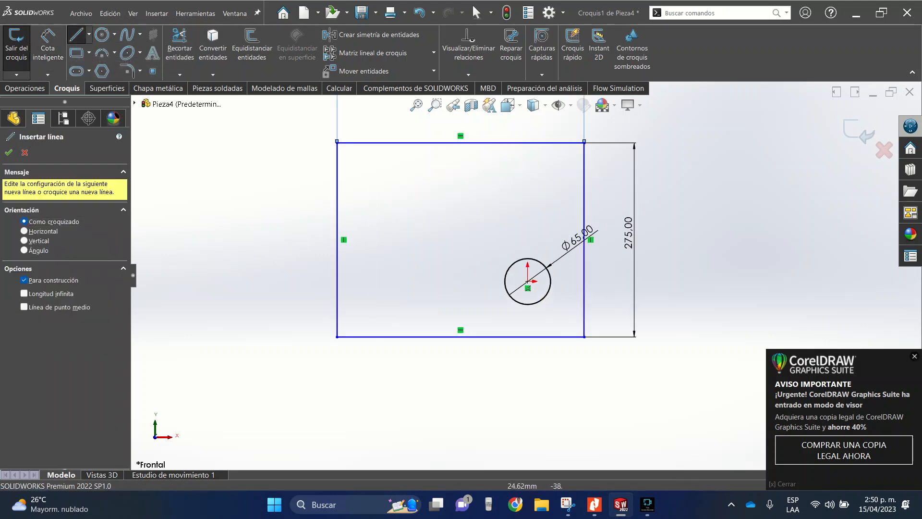
{"action": "left_click", "coordinate": [528, 288]}
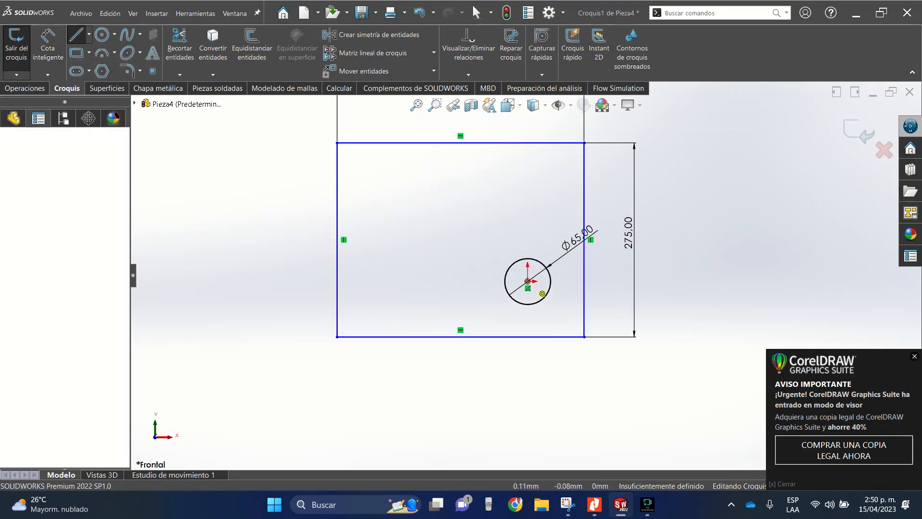
{"action": "left_click", "coordinate": [460, 336]}
{"action": "key", "text": "Escape"}
{"action": "key", "text": "Escape"}
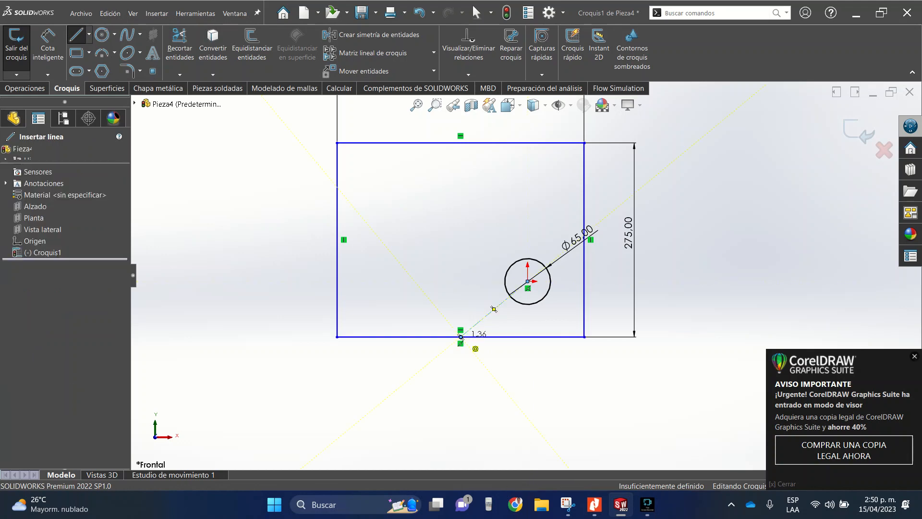
- Add a vertical relation to the centerline between the circle's centre and the rectangle's bottom edge
{"action": "left_click", "coordinate": [48, 48]}
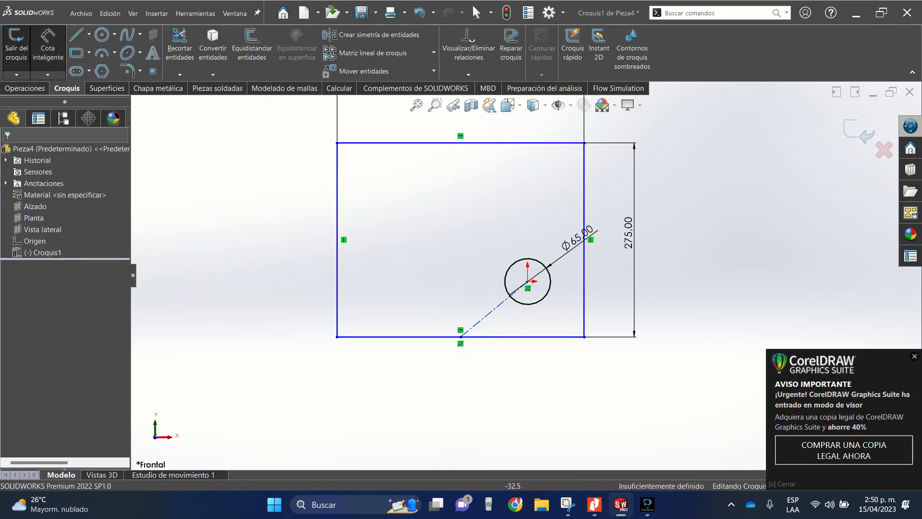
{"action": "key", "text": "Escape"}
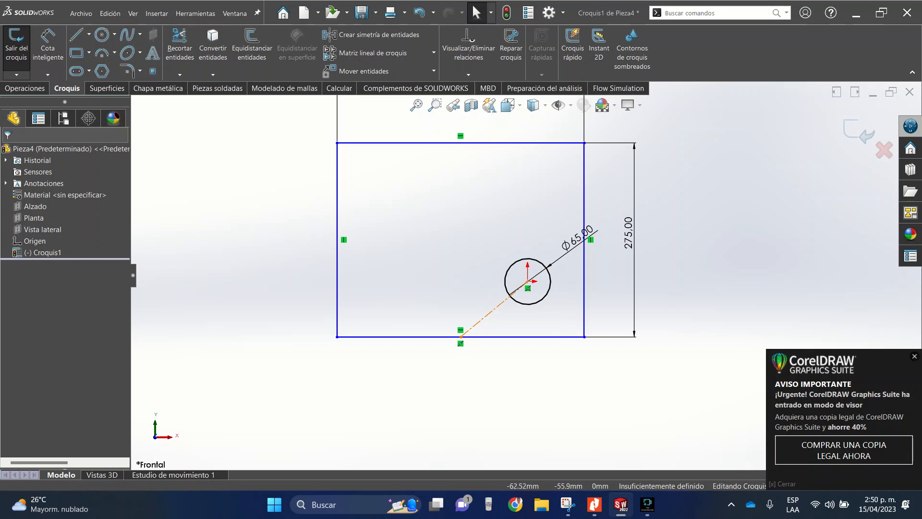
{"action": "left_click", "coordinate": [499, 304]}
{"action": "left_click", "coordinate": [518, 290]}
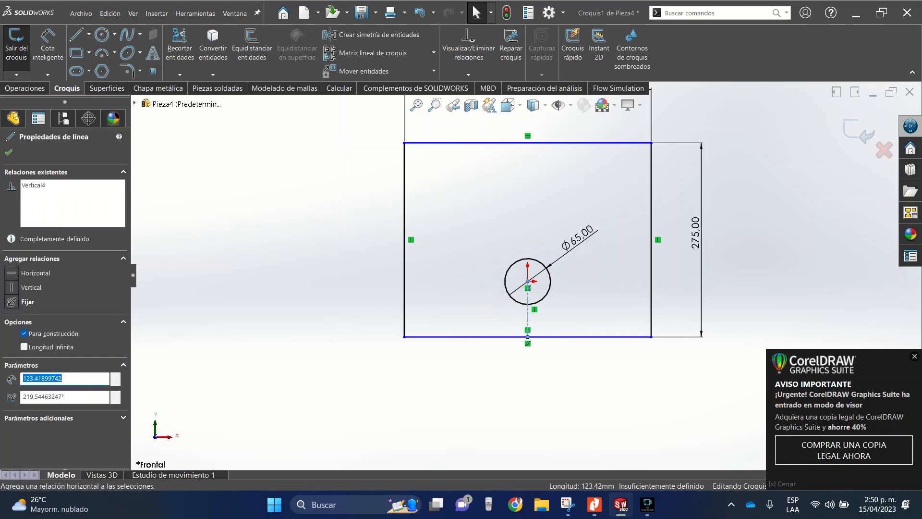
{"action": "left_click", "coordinate": [8, 153]}
- Dimension the vertical centerline's length to 125 mm
{"action": "left_click", "coordinate": [48, 48]}
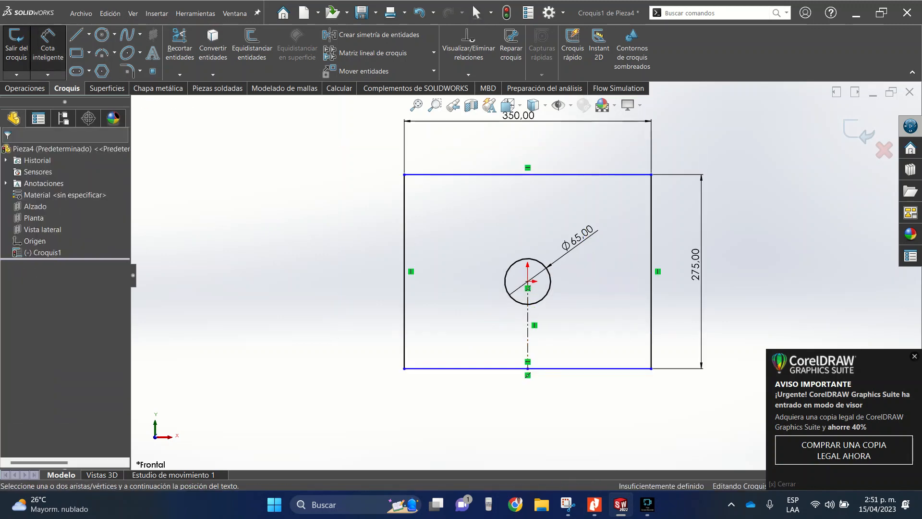
{"action": "left_click", "coordinate": [528, 316]}
{"action": "left_click", "coordinate": [614, 329]}
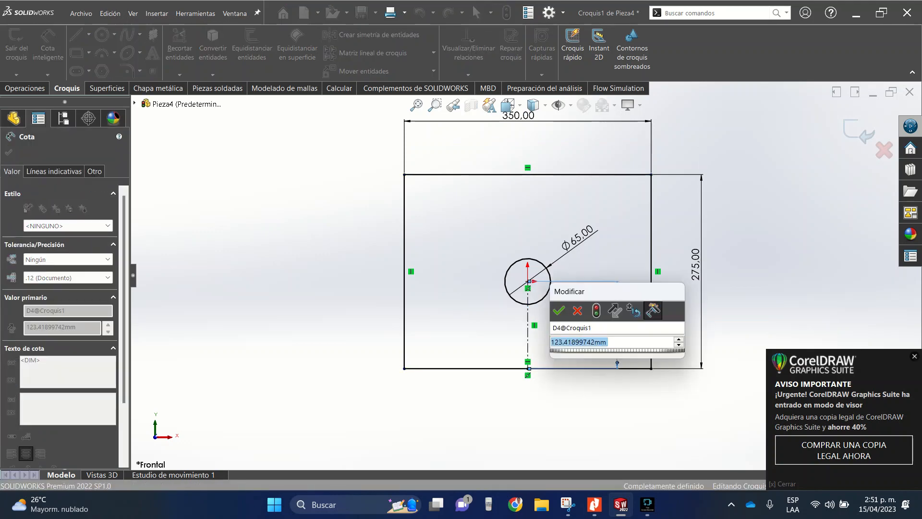
{"action": "type", "text": "125"}
{"action": "key", "text": "Return"}
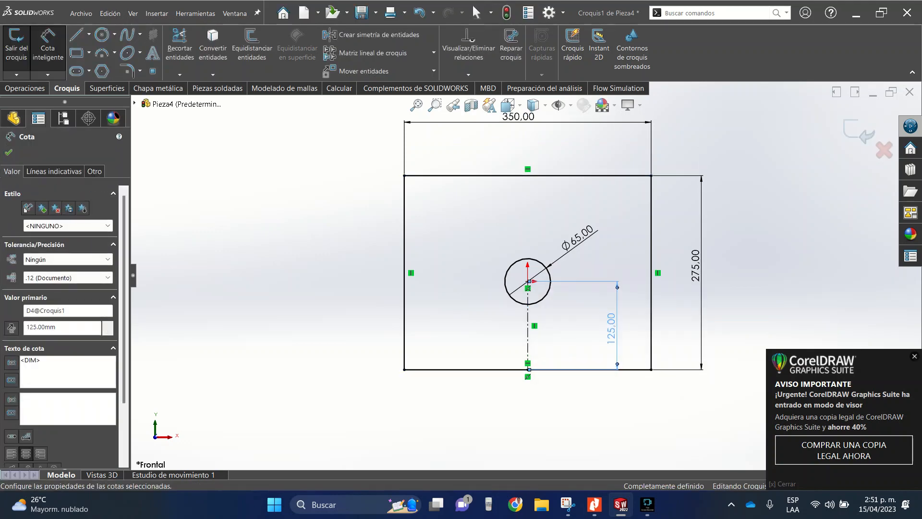
{"action": "scroll", "coordinate": [530, 320], "scroll_direction": "up", "scroll_amount": 3}
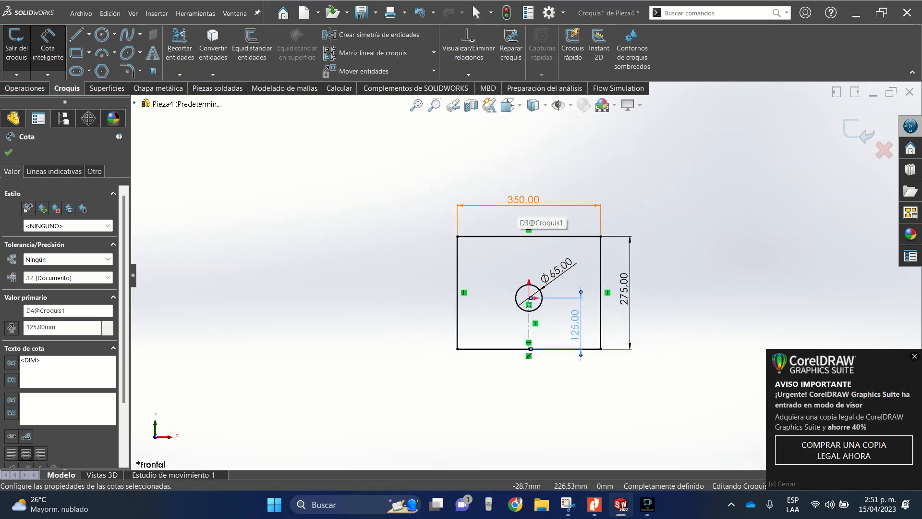
{"action": "double_click", "coordinate": [524, 204]}
{"action": "left_click", "coordinate": [458, 183]}
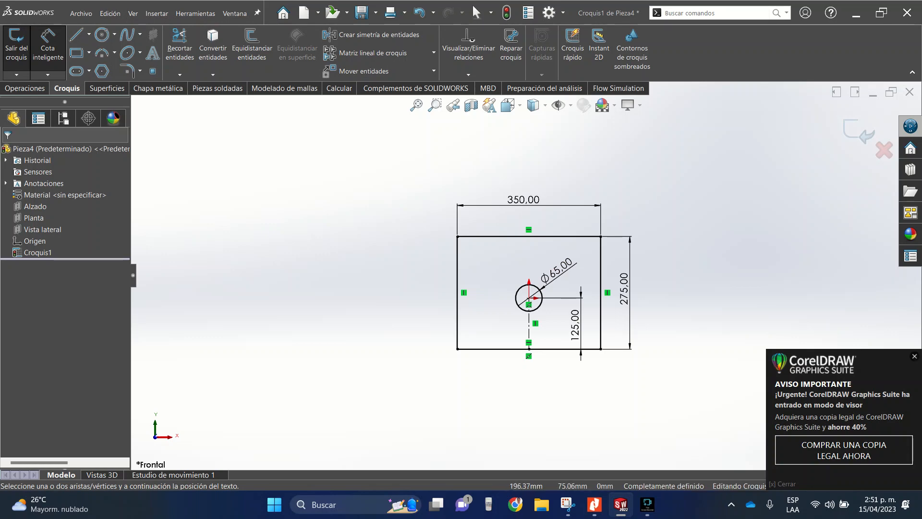
- Extrude the plate sketch 3 mm using the Plano medio end condition
{"action": "scroll", "coordinate": [619, 336], "scroll_direction": "down", "scroll_amount": 2}
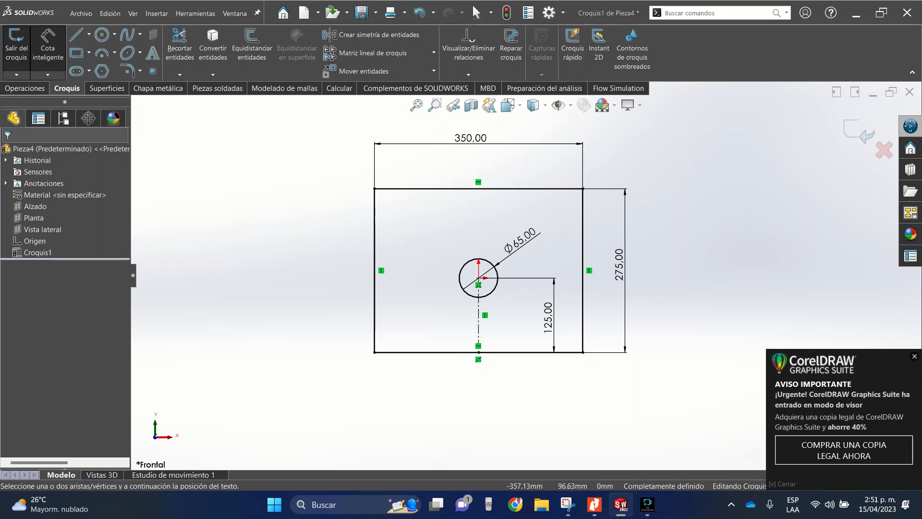
{"action": "left_click", "coordinate": [24, 88]}
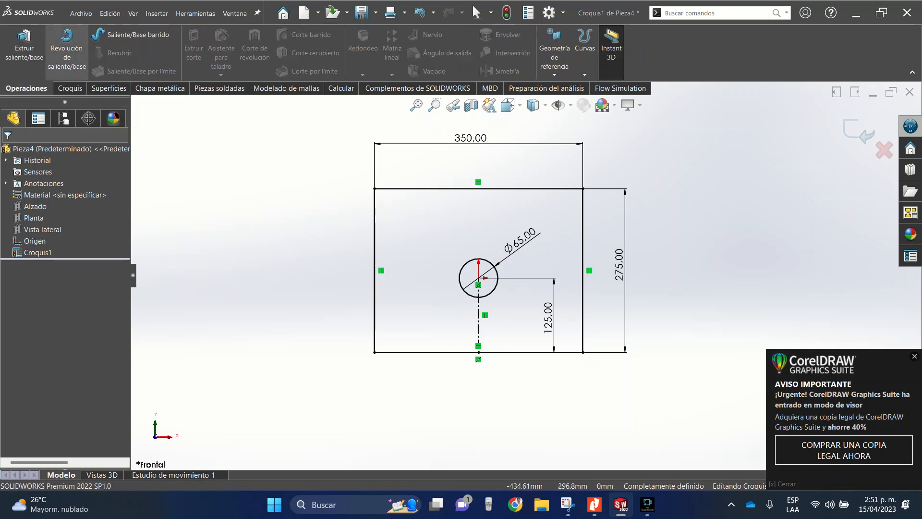
{"action": "left_click", "coordinate": [24, 48]}
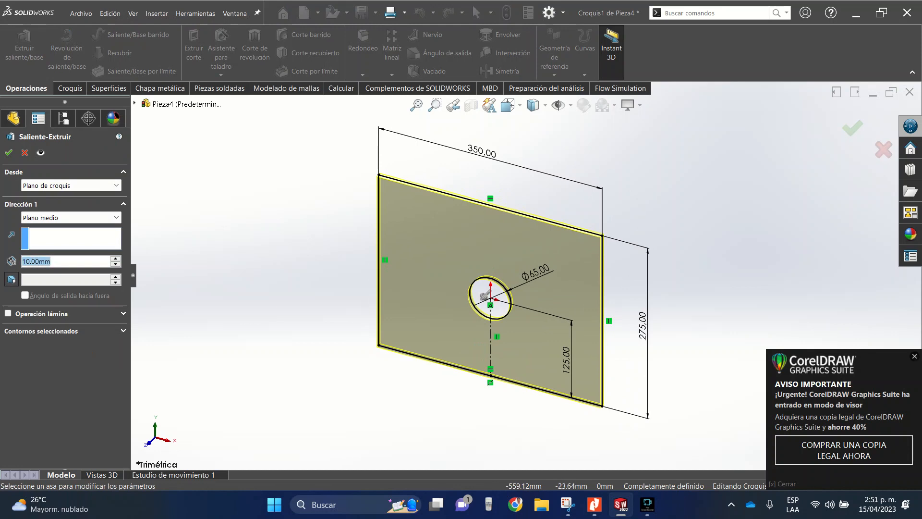
{"action": "type", "text": "3mmm"}
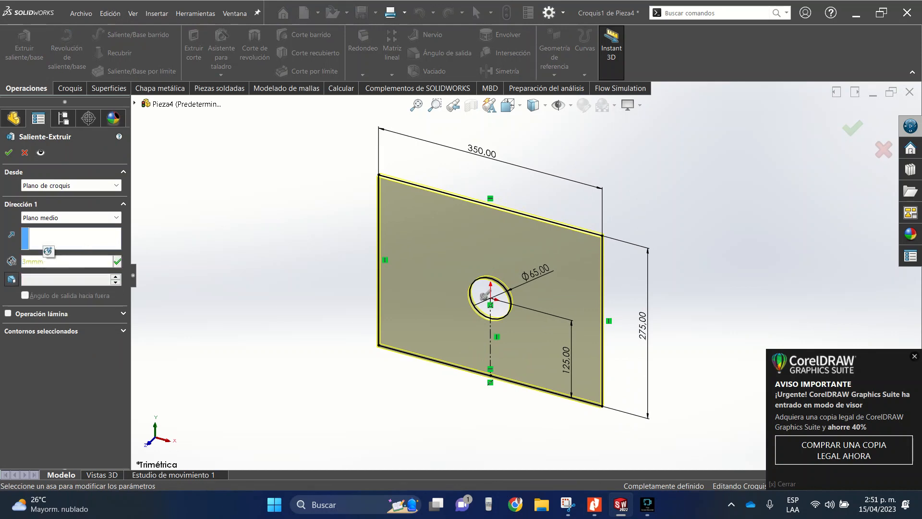
{"action": "key", "text": "Return"}
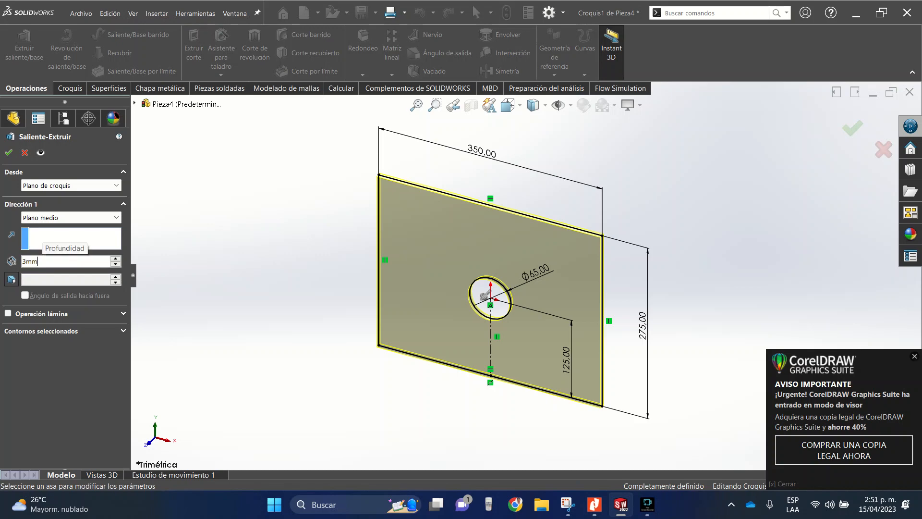
{"action": "left_click", "coordinate": [9, 153]}
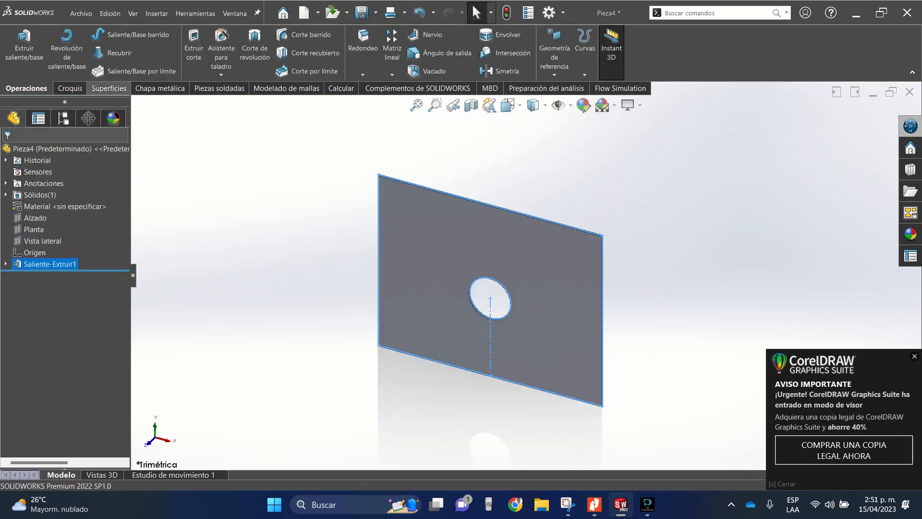
- Save the plate part as "tapa 2" in the "sin fin 2" folder
{"action": "left_click", "coordinate": [80, 13]}
{"action": "left_click", "coordinate": [103, 142]}
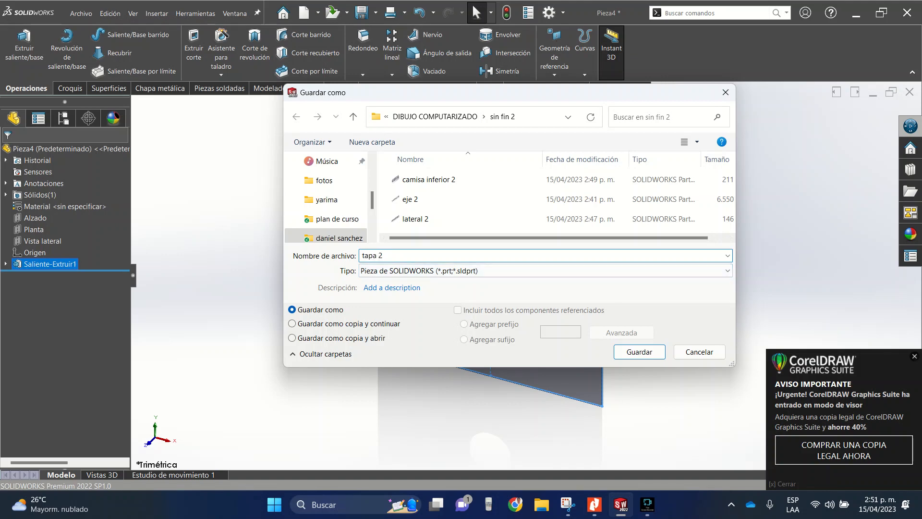
{"action": "key", "text": "Return"}
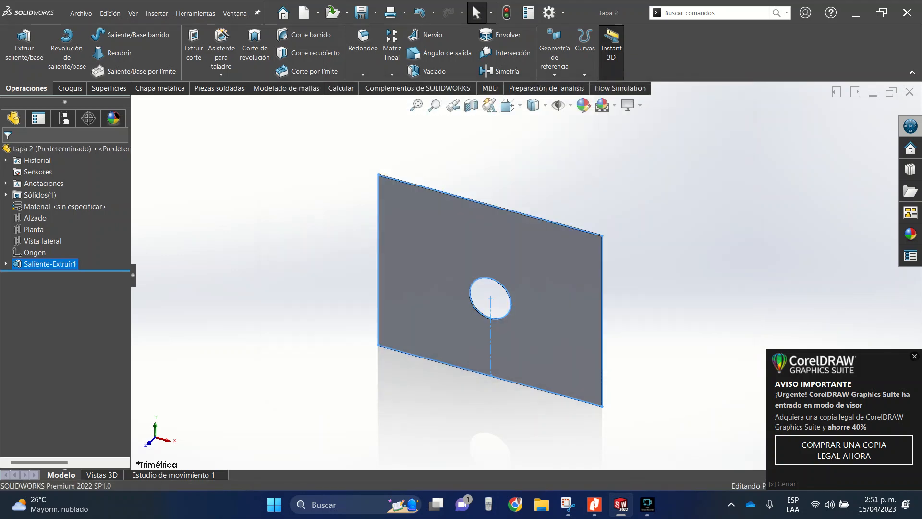
- Minimize the plate's window and create a new assembly (Ensamblaje) document
{"action": "left_click", "coordinate": [872, 93]}
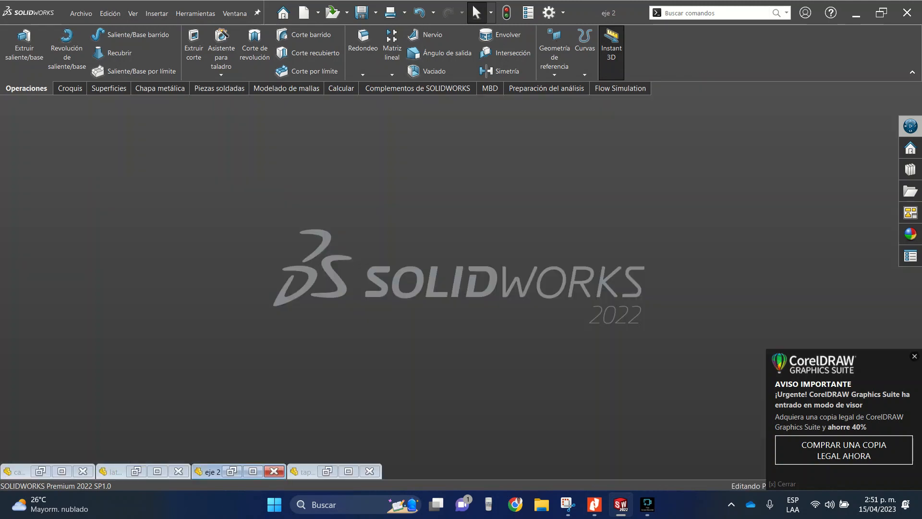
{"action": "left_click", "coordinate": [80, 13]}
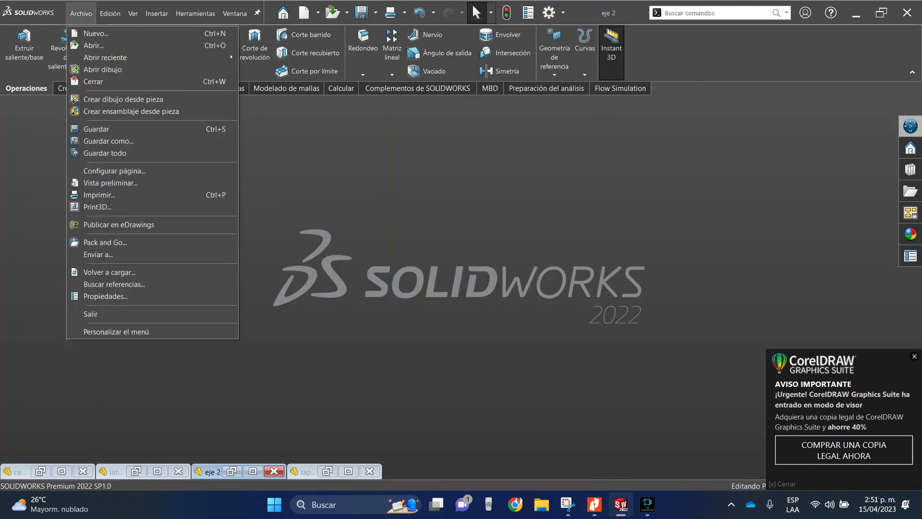
{"action": "left_click", "coordinate": [96, 34]}
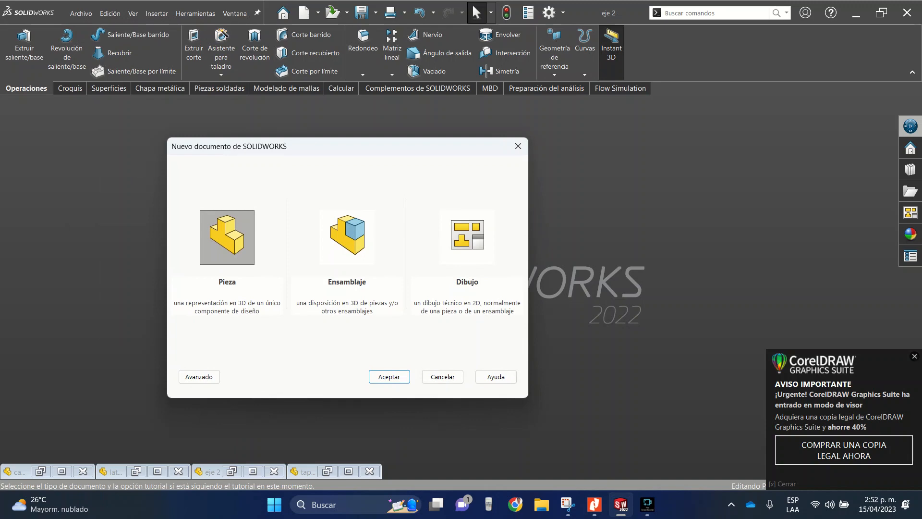
{"action": "left_click", "coordinate": [347, 237]}
{"action": "left_click", "coordinate": [390, 377]}
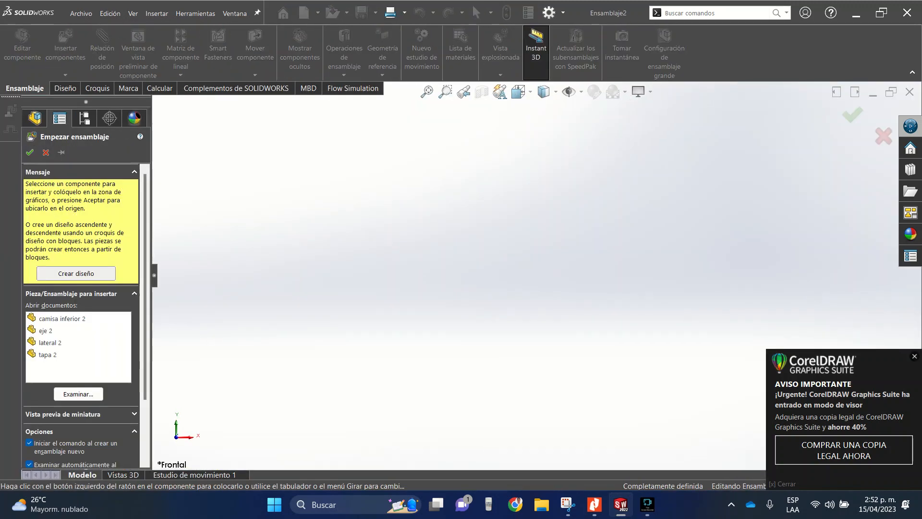
- Place "camisa inferior 2" as the assembly's first component and insert "lateral 2" beside its left wall
{"action": "left_click", "coordinate": [62, 319]}
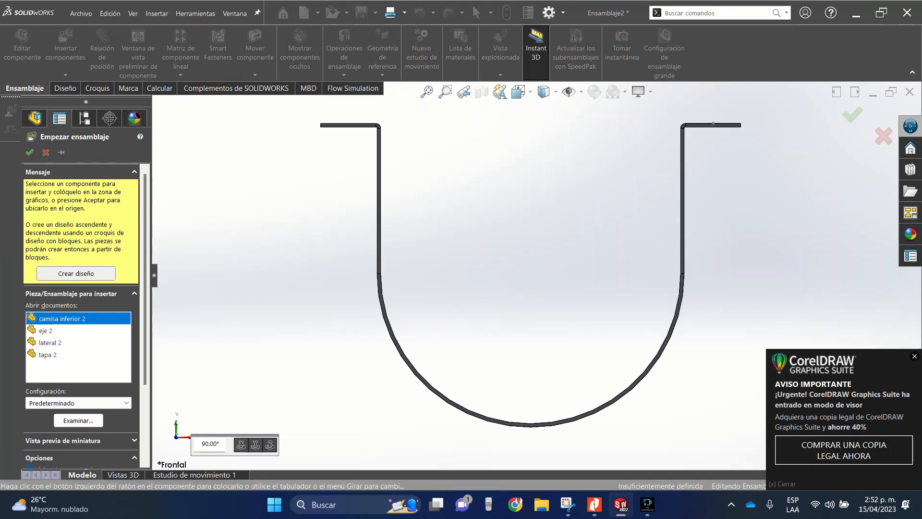
{"action": "left_click", "coordinate": [559, 248]}
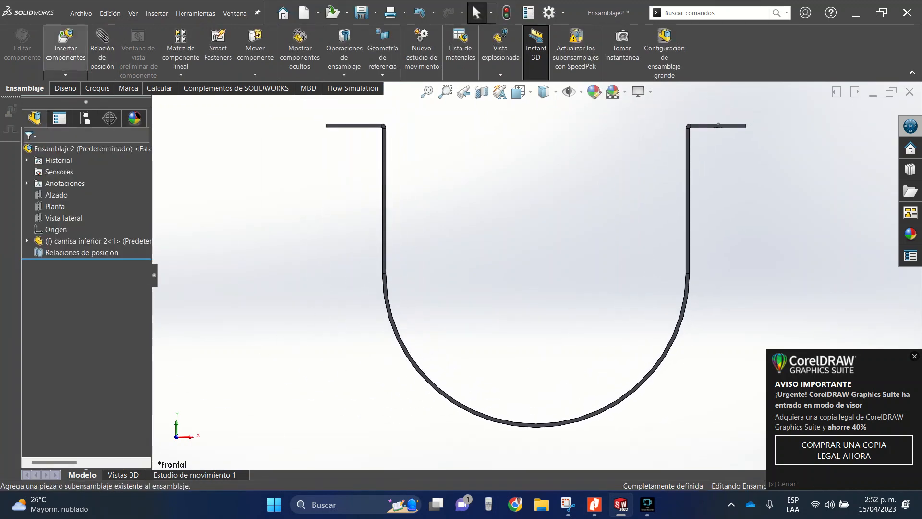
{"action": "left_click", "coordinate": [65, 46]}
{"action": "left_click", "coordinate": [45, 312]}
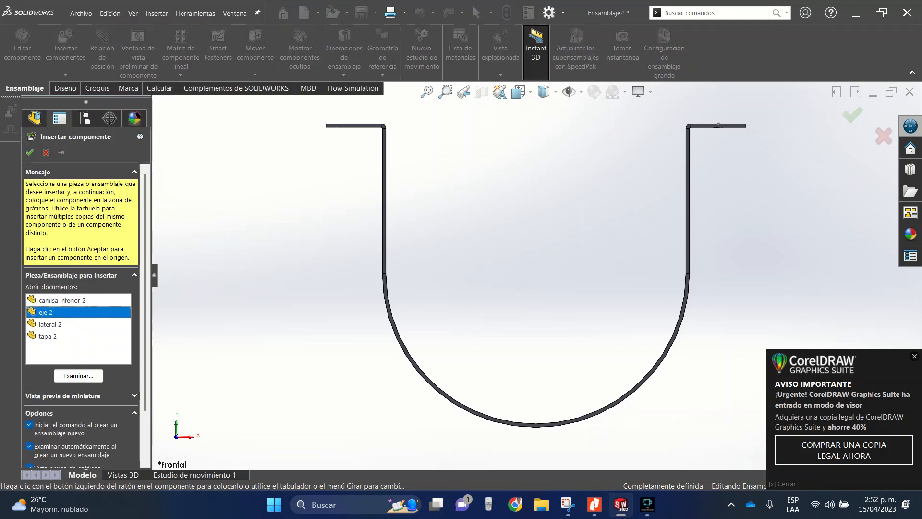
{"action": "left_click_drag", "start_coordinate": [48, 313], "coordinate": [49, 335]}
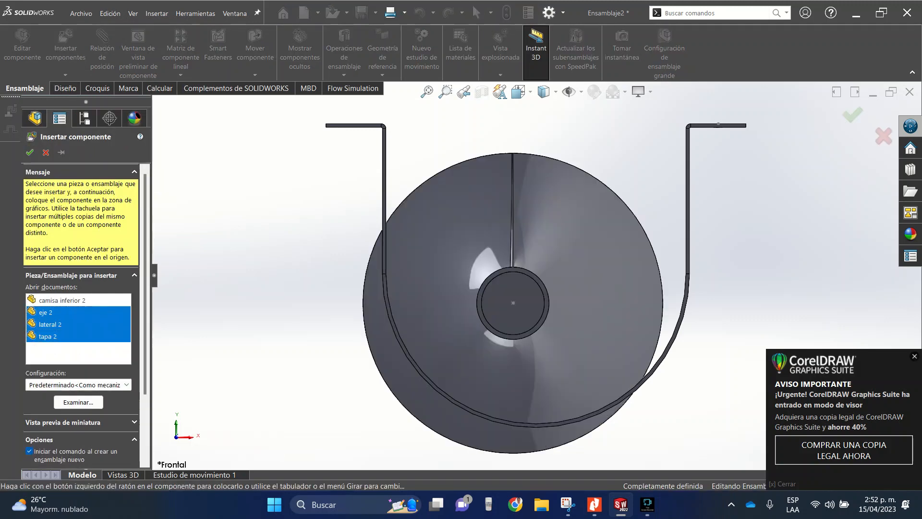
{"action": "left_click", "coordinate": [49, 326]}
{"action": "left_click", "coordinate": [333, 280]}
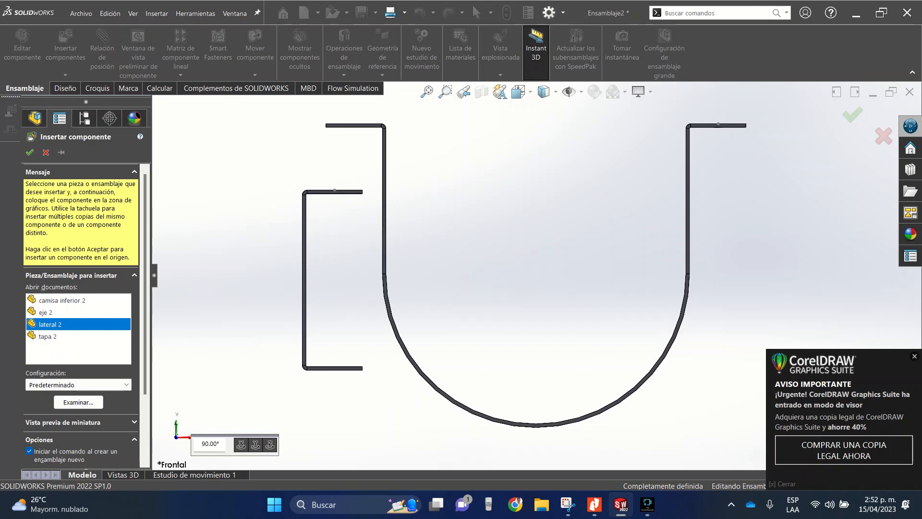
- Insert the shaft "eje 2" over the trough and the end plate "tapa 2" to the right of it
{"action": "left_click", "coordinate": [65, 46]}
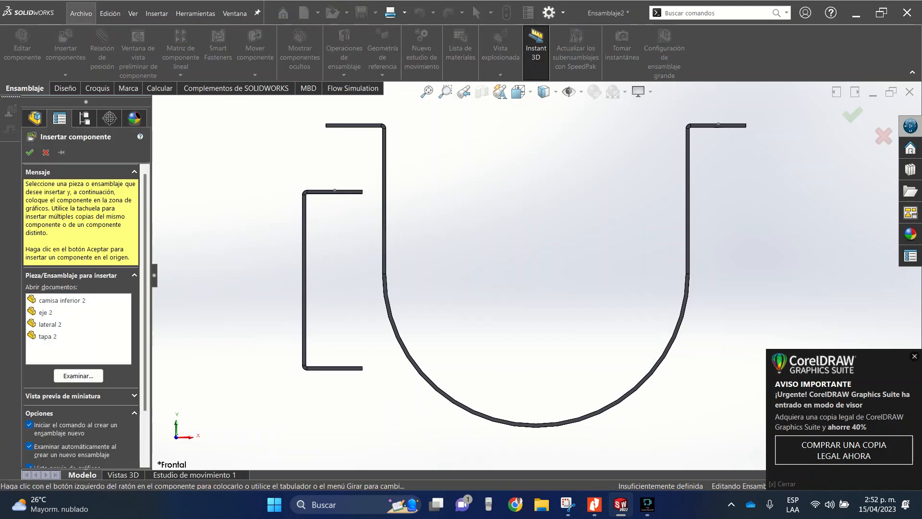
{"action": "left_click", "coordinate": [45, 312]}
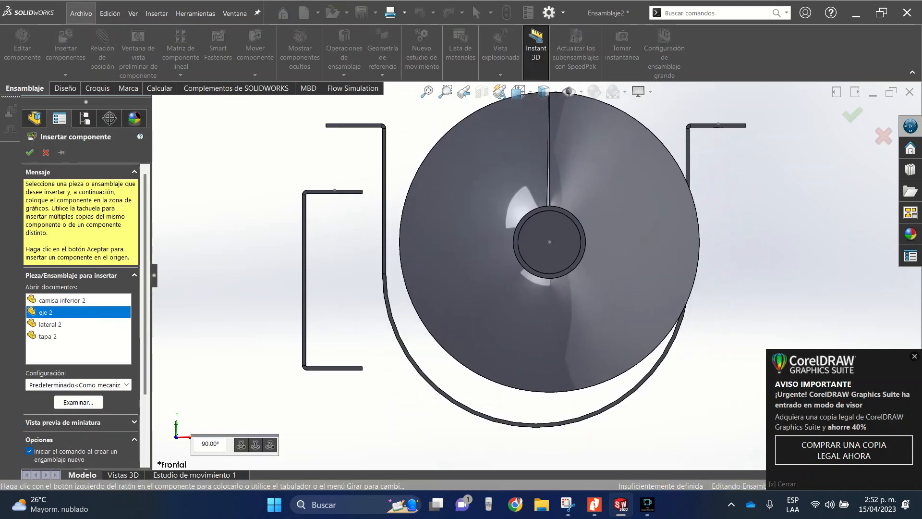
{"action": "left_click", "coordinate": [549, 242]}
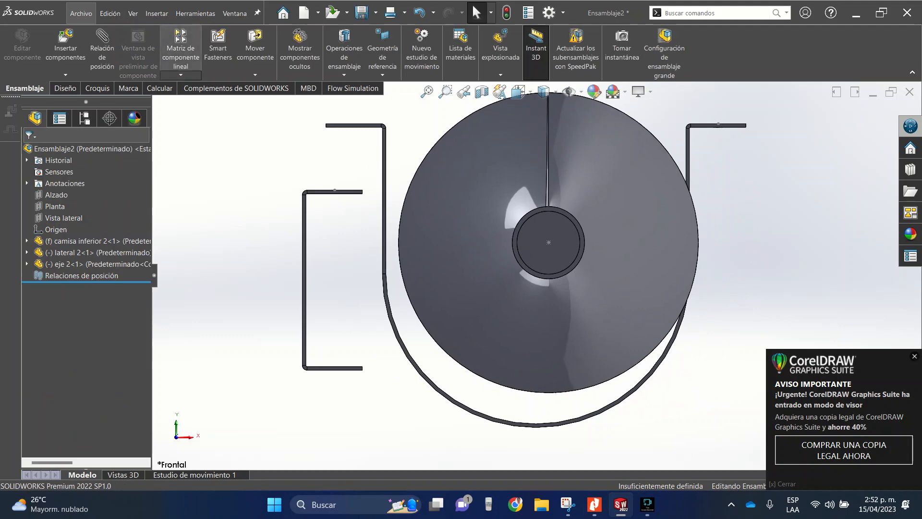
{"action": "left_click", "coordinate": [66, 46]}
{"action": "left_click", "coordinate": [48, 336]}
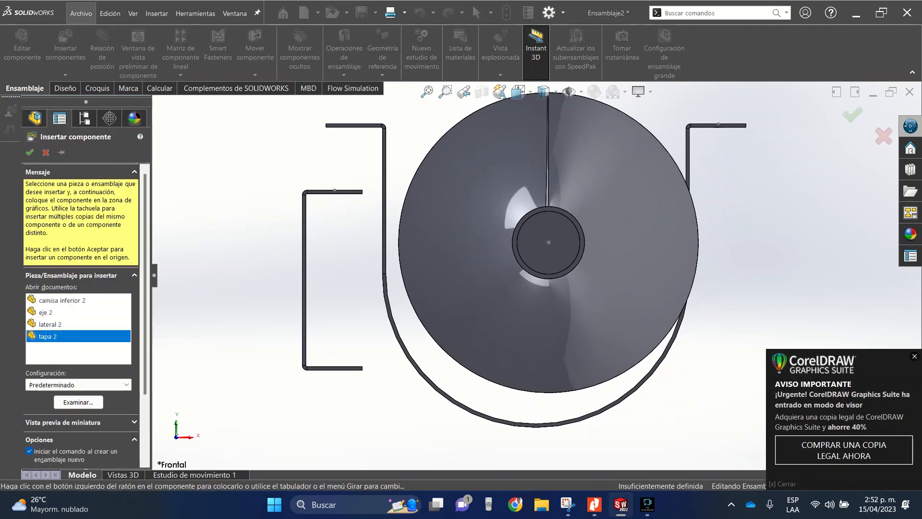
{"action": "scroll", "coordinate": [521, 272], "scroll_direction": "up", "scroll_amount": 4}
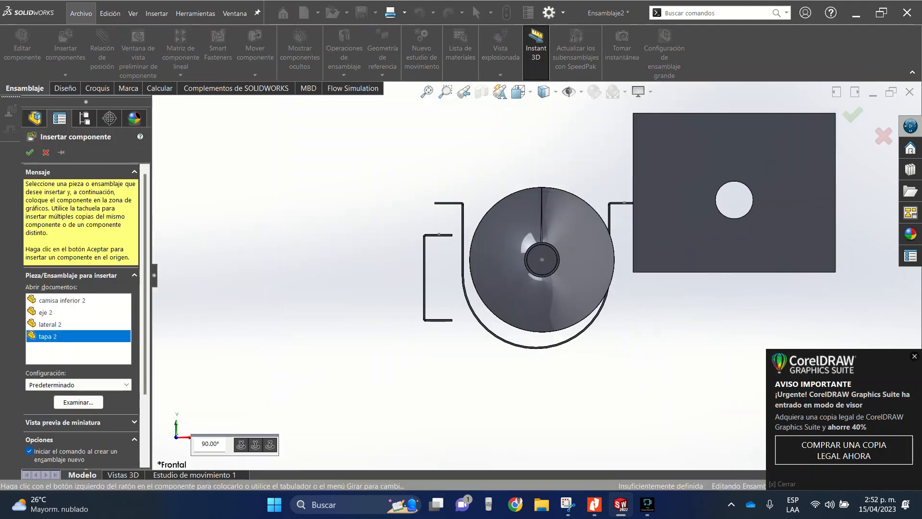
{"action": "left_click", "coordinate": [795, 219]}
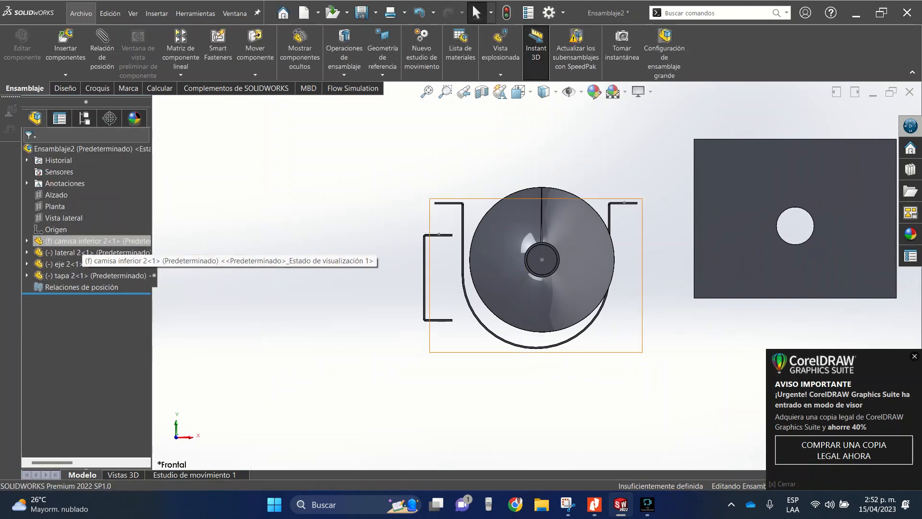
- Float the fixed trough "camisa inferior 2" and move it clear of the shaft in an isometric view
{"action": "left_click", "coordinate": [72, 241]}
{"action": "key", "text": "ctrl+7"}
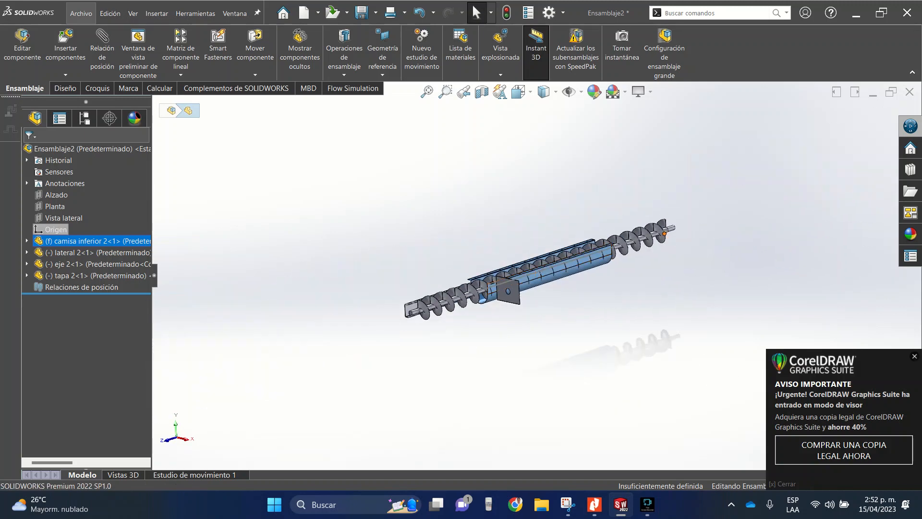
{"action": "right_click", "coordinate": [77, 241]}
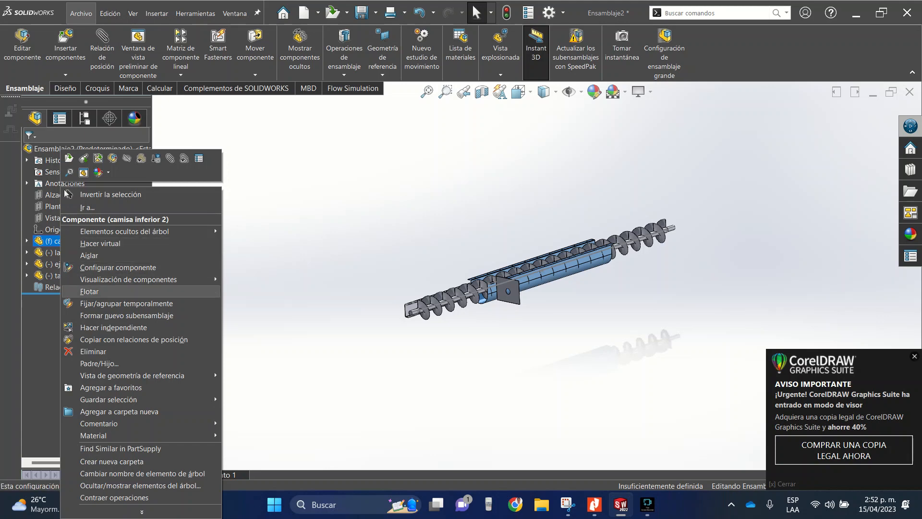
{"action": "left_click", "coordinate": [90, 291]}
{"action": "scroll", "coordinate": [484, 283], "scroll_direction": "down", "scroll_amount": 5}
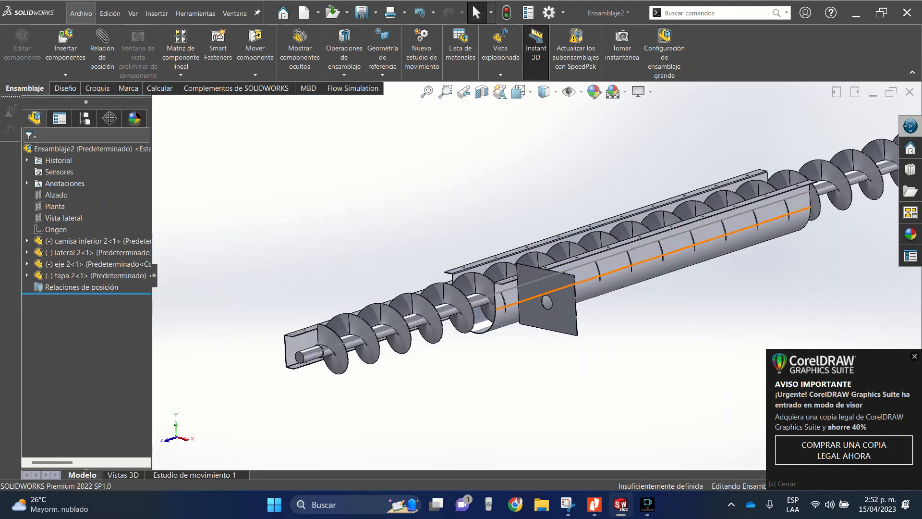
{"action": "left_click_drag", "start_coordinate": [600, 285], "coordinate": [459, 227]}
{"action": "scroll", "coordinate": [459, 226], "scroll_direction": "up", "scroll_amount": 5}
{"action": "key", "text": "Escape"}
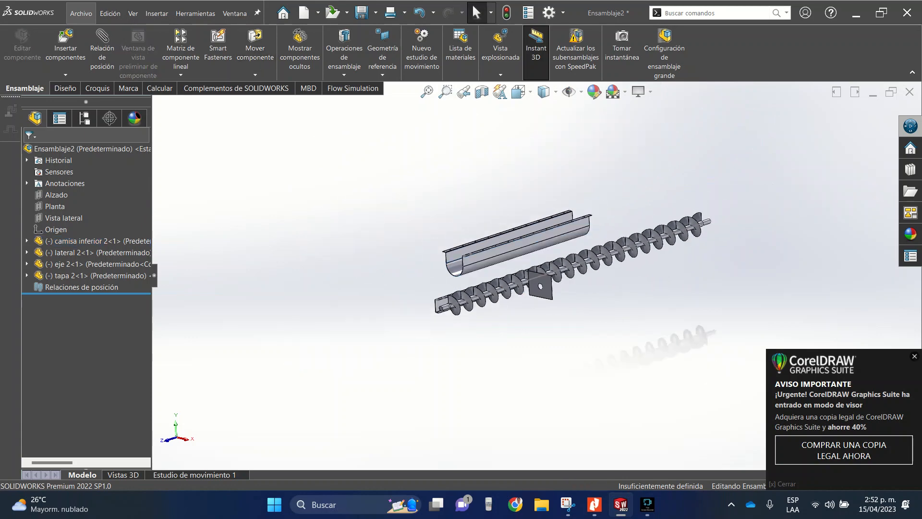
- Mate the assembly's Alzado plane coincident with the Alzado plane of "camisa inferior 2"
{"action": "scroll", "coordinate": [545, 241], "scroll_direction": "down", "scroll_amount": 5}
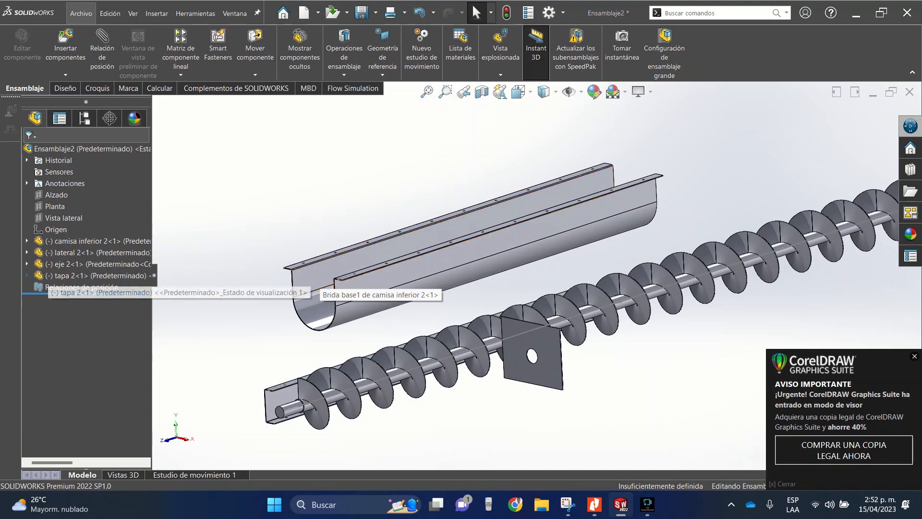
{"action": "left_click", "coordinate": [27, 241]}
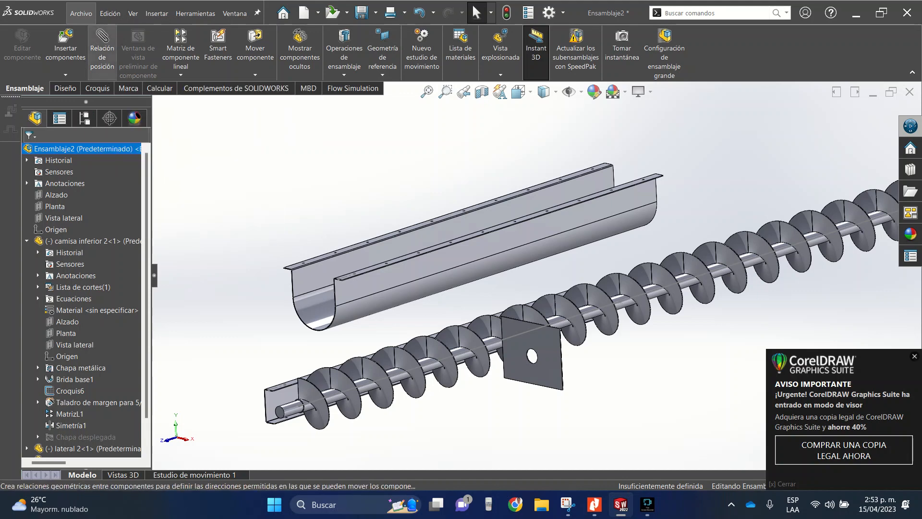
{"action": "left_click", "coordinate": [102, 52]}
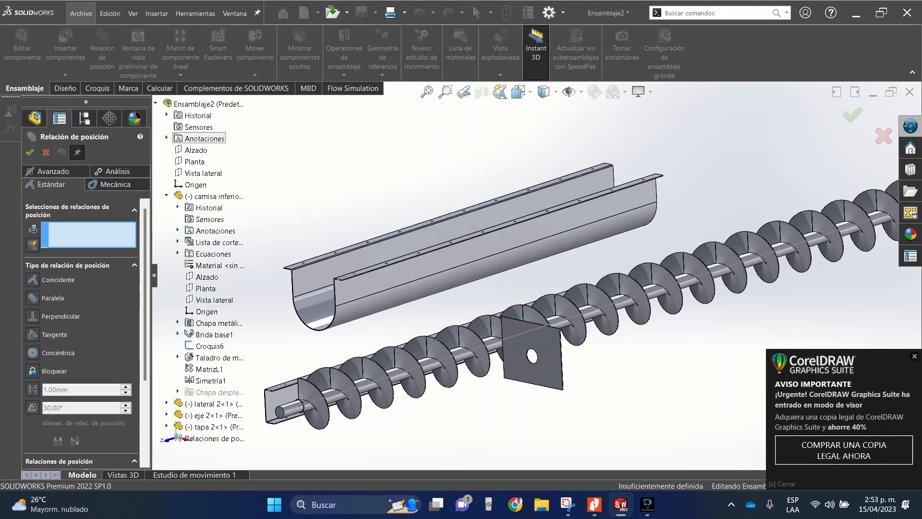
{"action": "scroll", "coordinate": [696, 273], "scroll_direction": "up", "scroll_amount": 5}
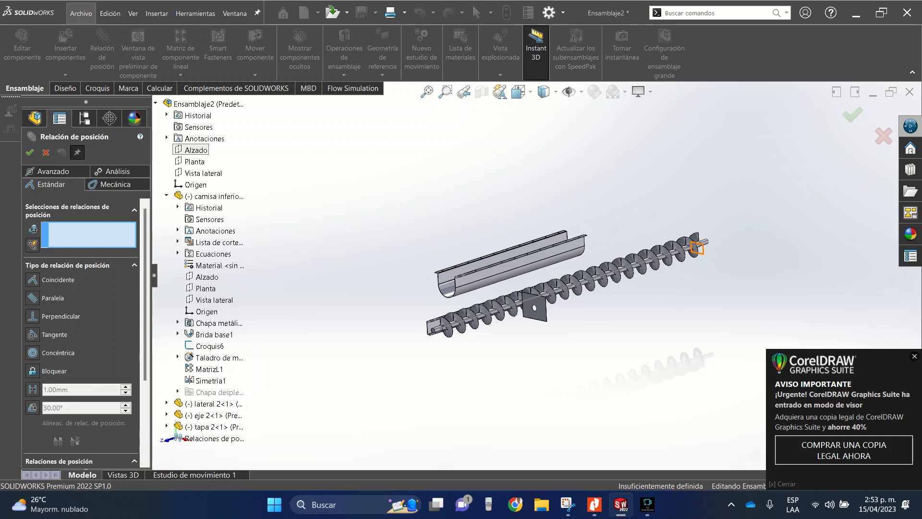
{"action": "left_click", "coordinate": [697, 248]}
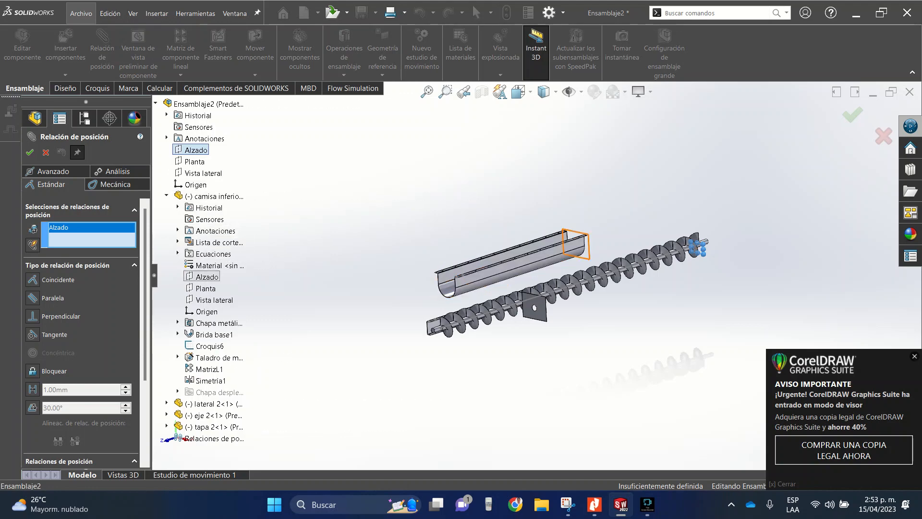
{"action": "left_click", "coordinate": [207, 277]}
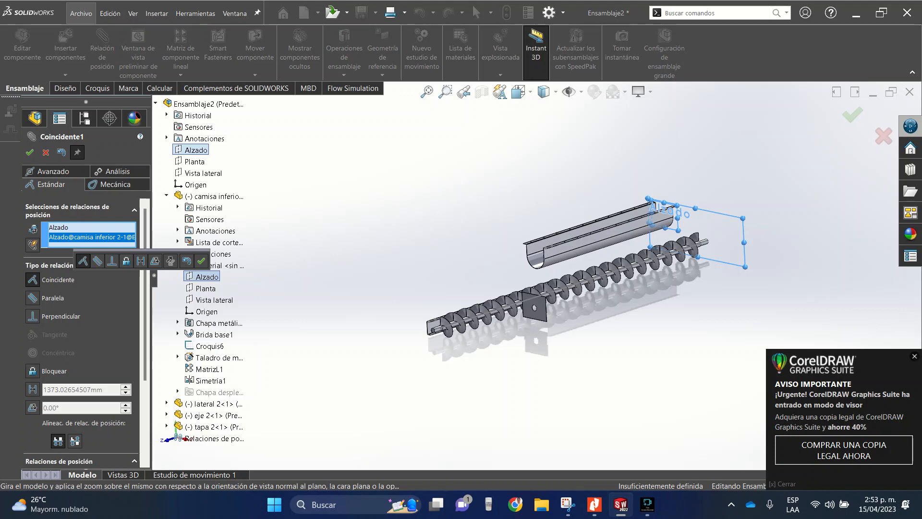
{"action": "left_click", "coordinate": [201, 261]}
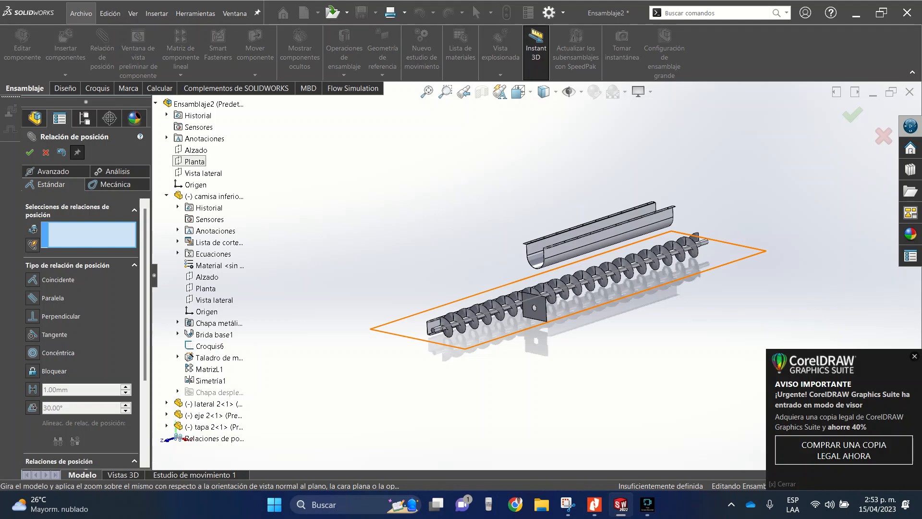
- Mate the assembly's Planta plane coincident with the Planta plane of "camisa inferior 2"
{"action": "left_click", "coordinate": [193, 161]}
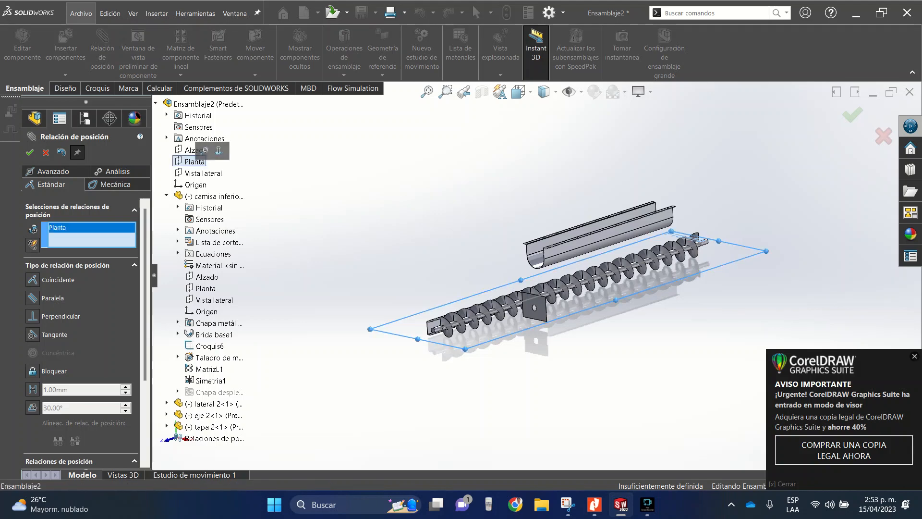
{"action": "left_click", "coordinate": [205, 288]}
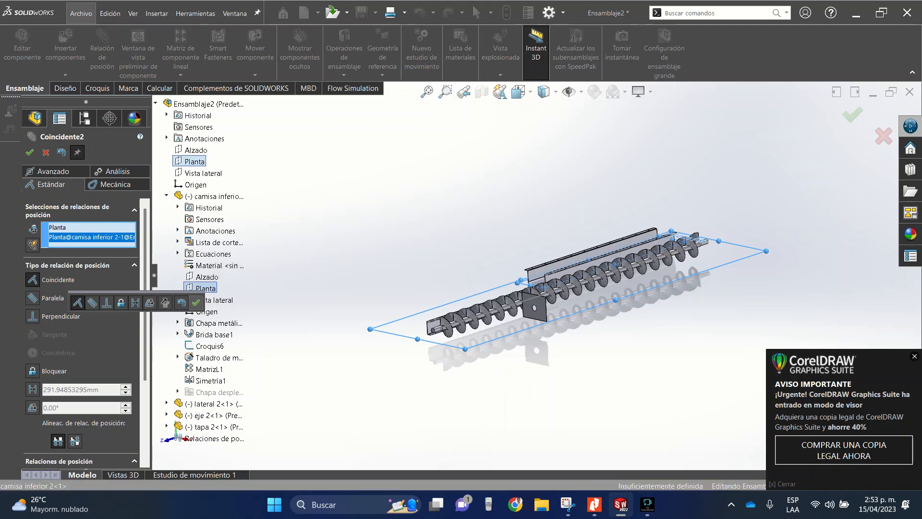
{"action": "left_click", "coordinate": [195, 302]}
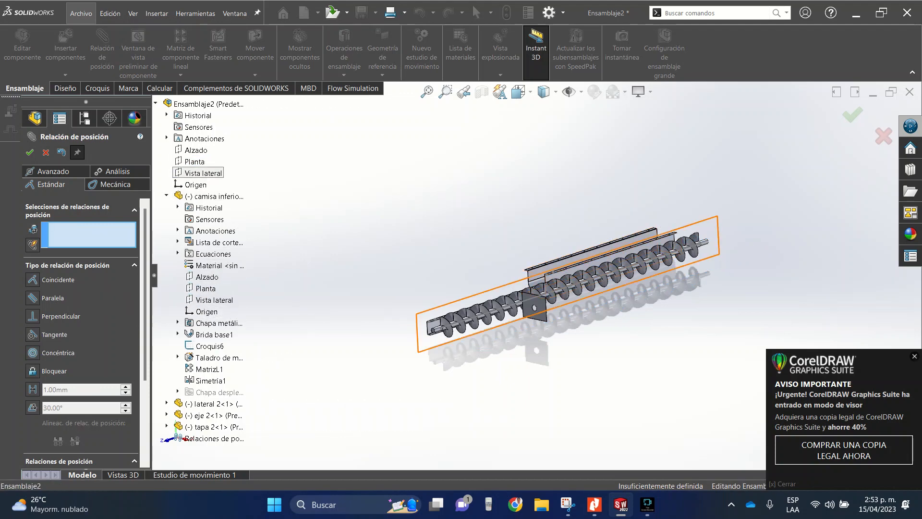
- Mate the assembly's Vista lateral plane coincident with that of "camisa inferior 2" and finish the mating command
{"action": "left_click", "coordinate": [203, 173]}
{"action": "left_click", "coordinate": [214, 300]}
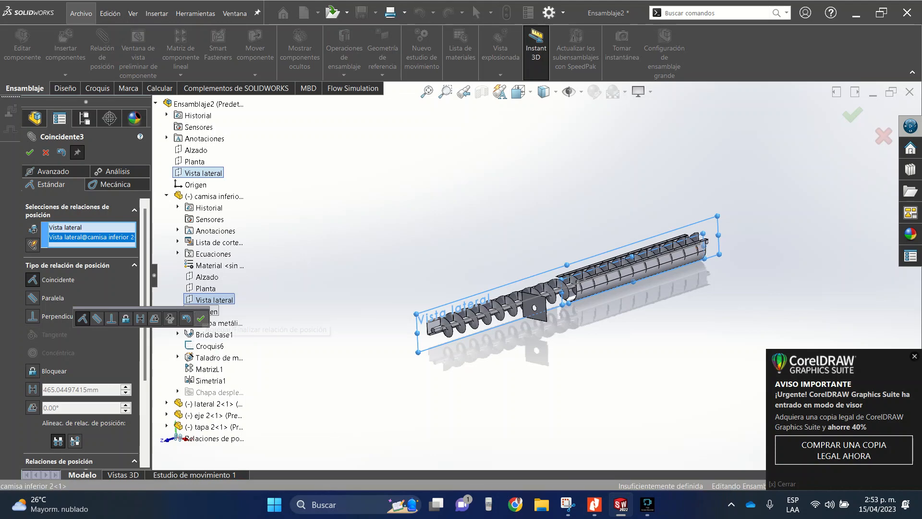
{"action": "left_click", "coordinate": [200, 319]}
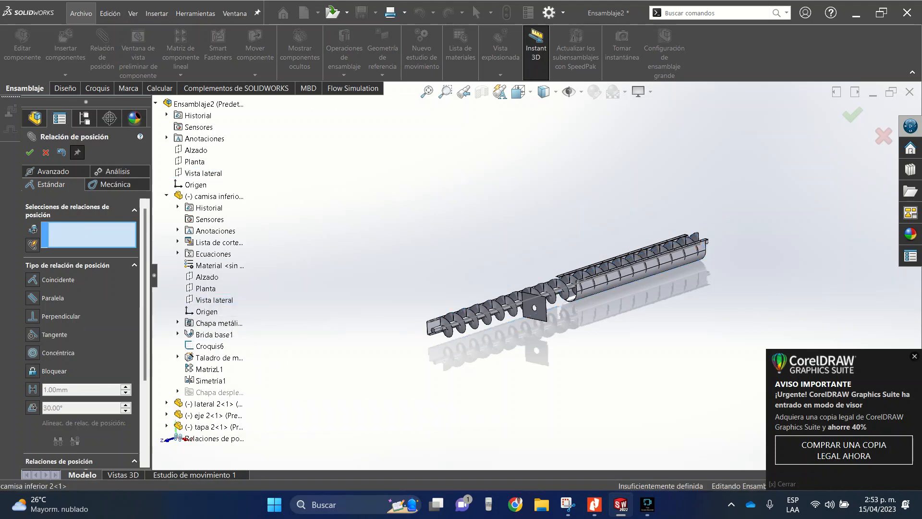
{"action": "scroll", "coordinate": [617, 291], "scroll_direction": "down", "scroll_amount": 6}
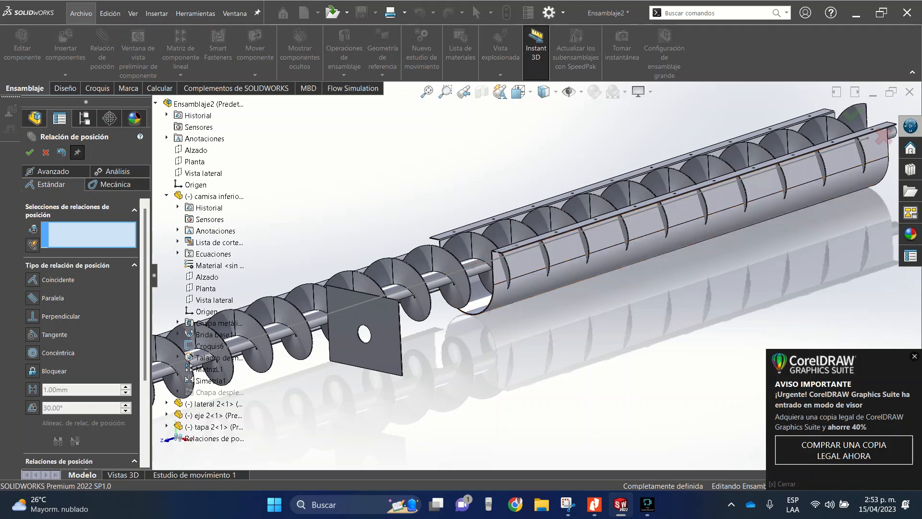
{"action": "left_click", "coordinate": [30, 152]}
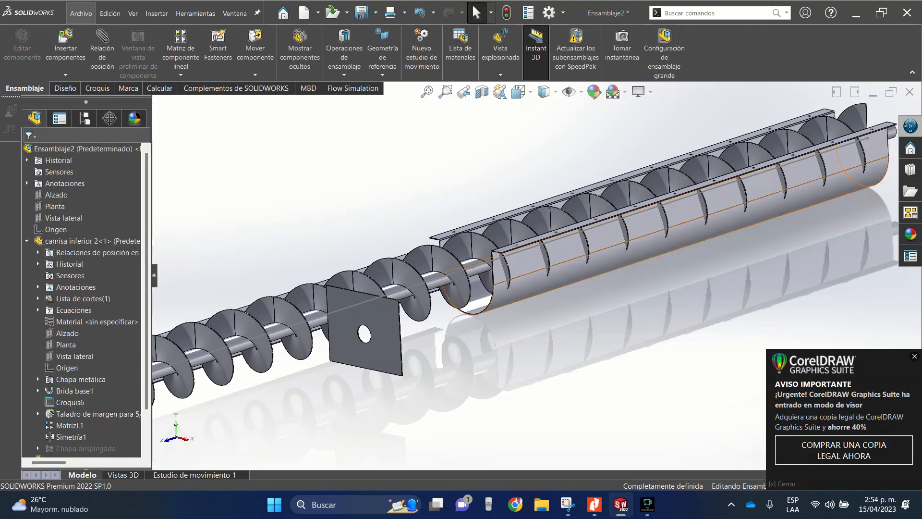
- Try to move the trough "camisa inferior 2" to check that its position is locked
{"action": "left_click", "coordinate": [519, 290]}
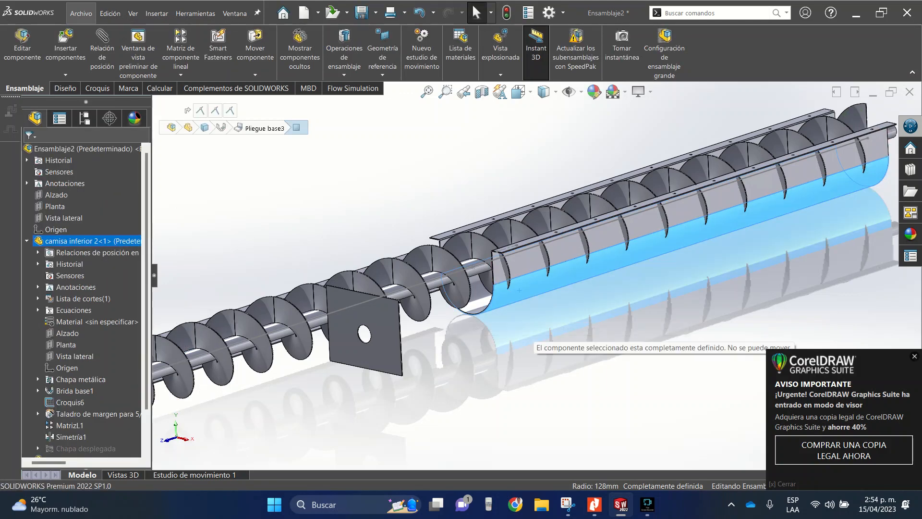
{"action": "key", "text": "Escape"}
{"action": "scroll", "coordinate": [535, 275], "scroll_direction": "up", "scroll_amount": 6}
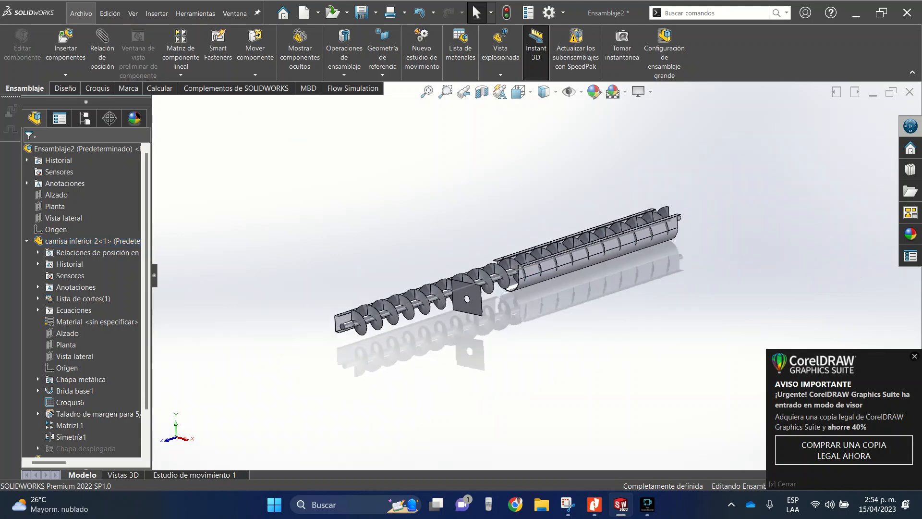
- Move the shaft "eje 2" out of the trough to a free position above it
{"action": "scroll", "coordinate": [600, 254], "scroll_direction": "down", "scroll_amount": 3}
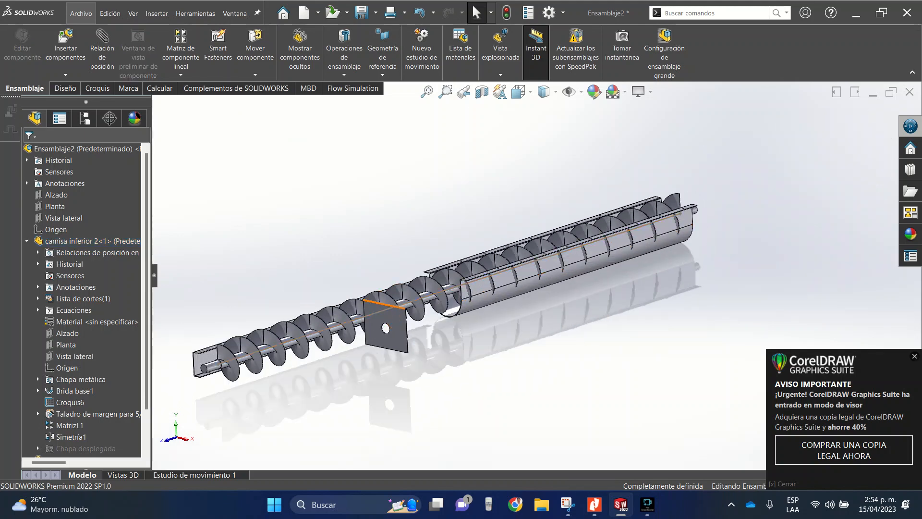
{"action": "left_click_drag", "start_coordinate": [391, 307], "coordinate": [595, 207]}
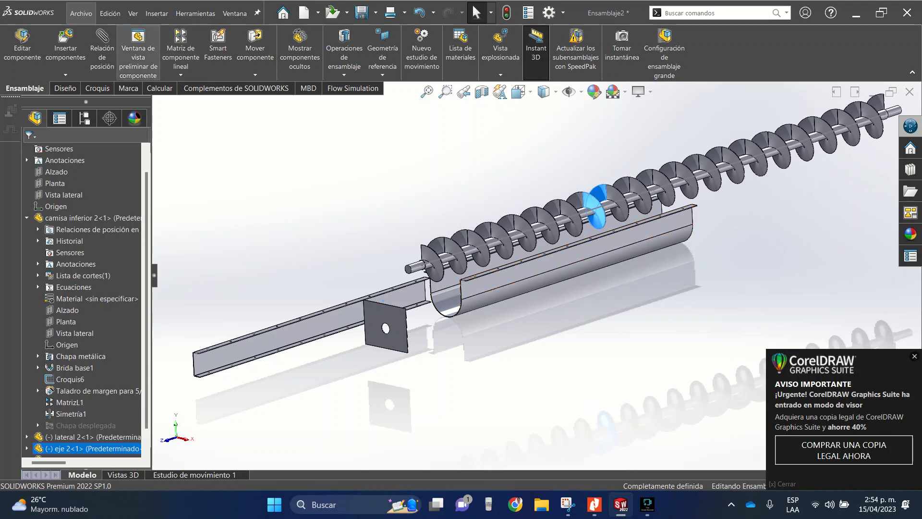
{"action": "left_click", "coordinate": [65, 46]}
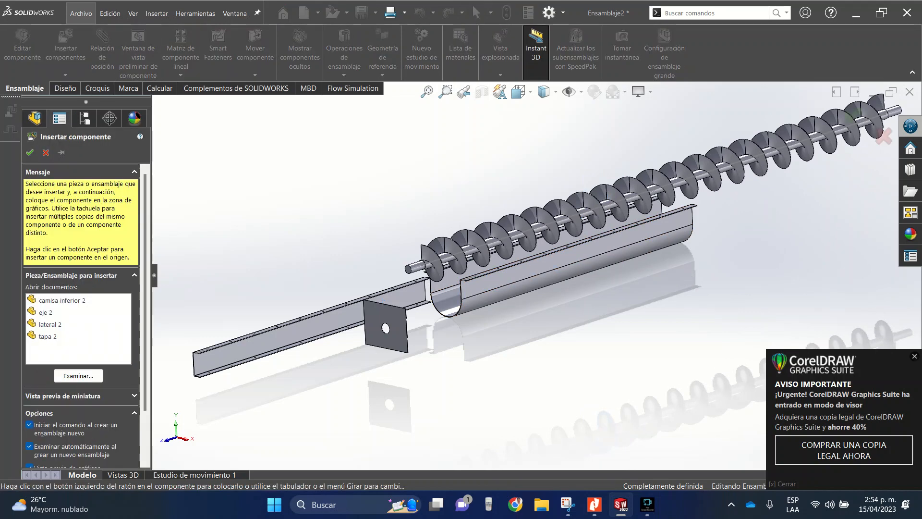
{"action": "left_click", "coordinate": [46, 152]}
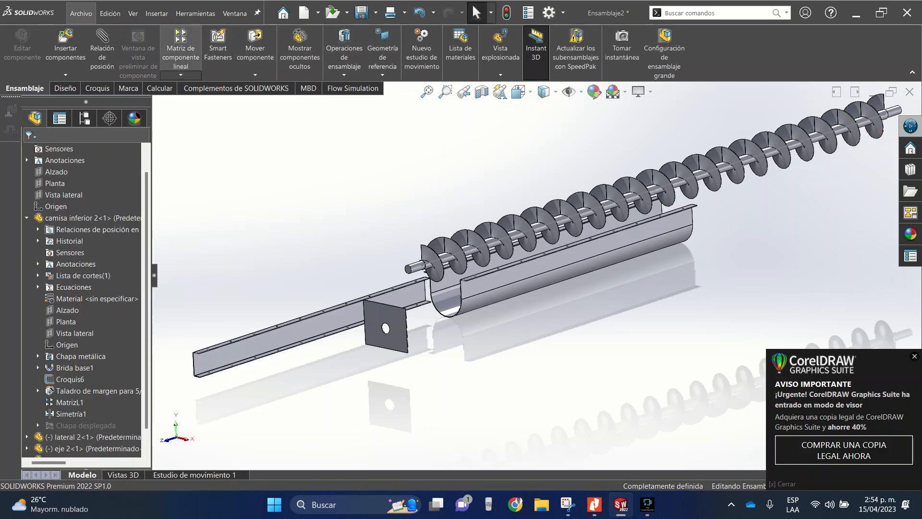
- Start a linear component pattern along the long flange edge of trough "camisa inferior 2" with a spacing of 2000 mm
{"action": "left_click", "coordinate": [181, 50]}
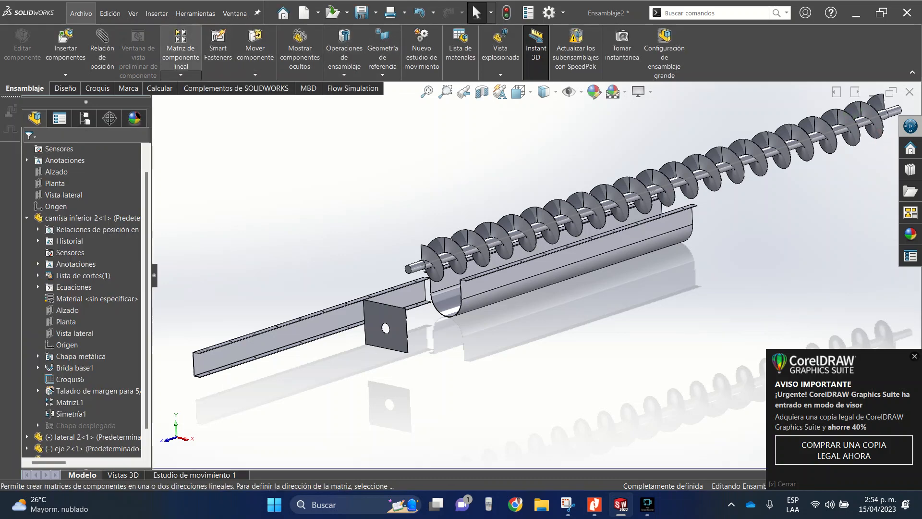
{"action": "scroll", "coordinate": [487, 270], "scroll_direction": "down", "scroll_amount": 8}
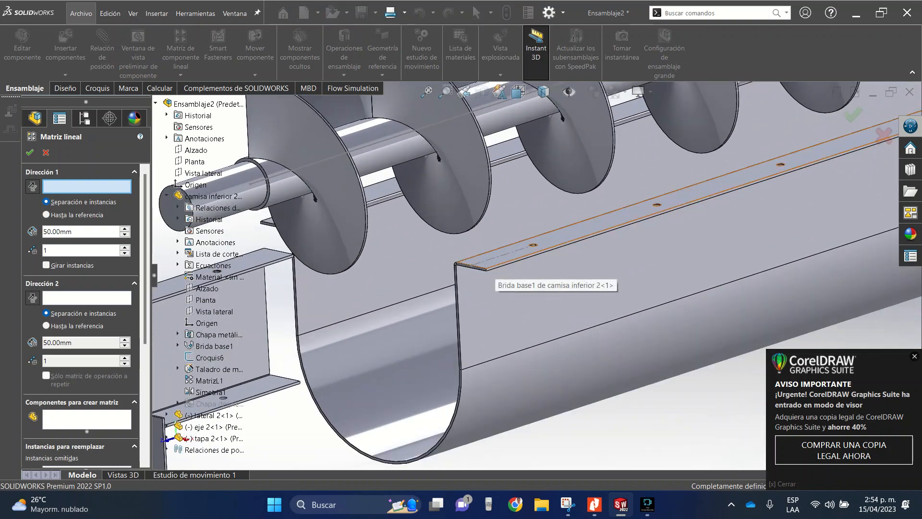
{"action": "left_click", "coordinate": [489, 269]}
{"action": "scroll", "coordinate": [183, 456], "scroll_direction": "up", "scroll_amount": 5}
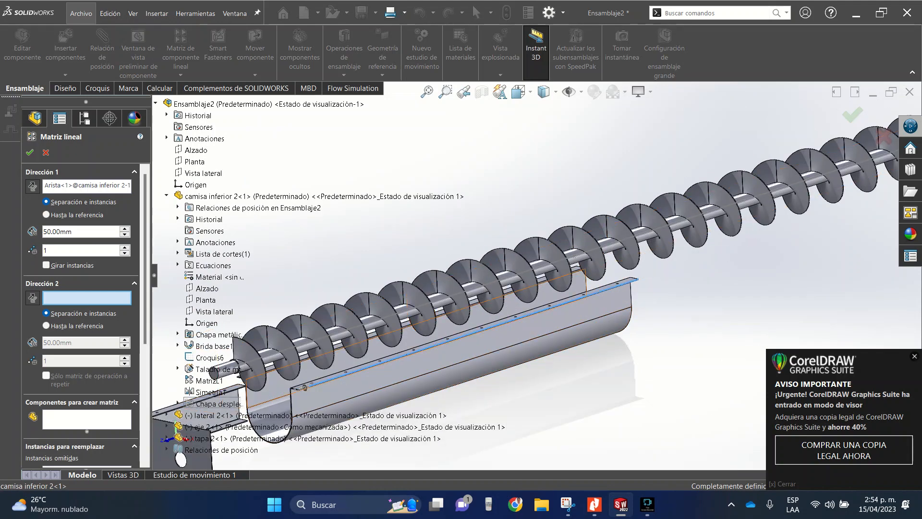
{"action": "scroll", "coordinate": [480, 305], "scroll_direction": "up", "scroll_amount": 6}
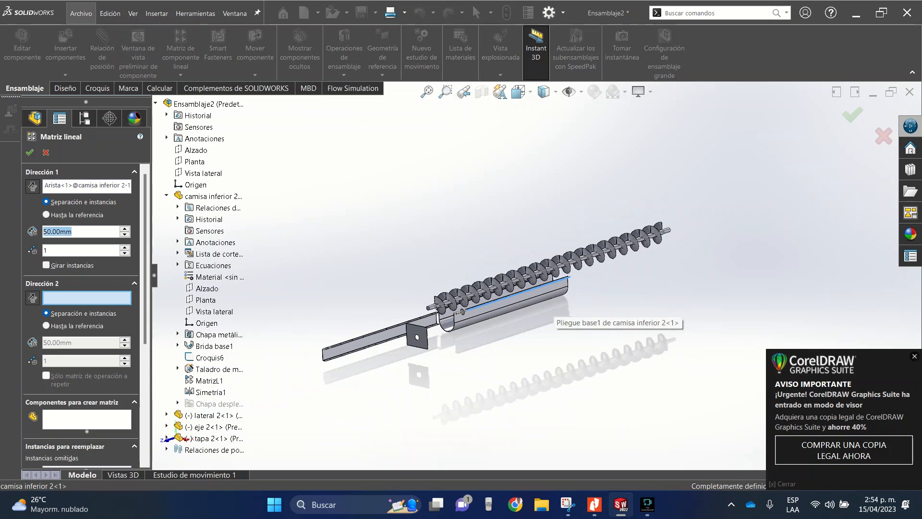
{"action": "type", "text": "2"}
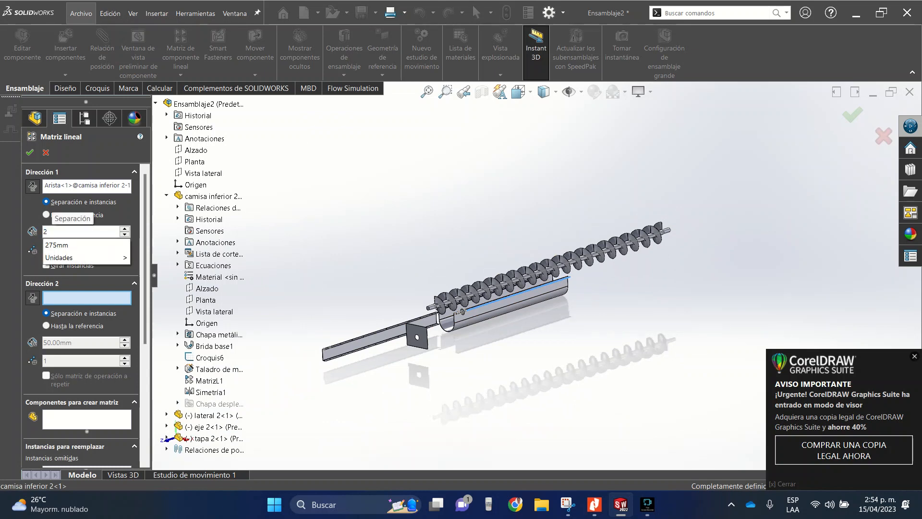
{"action": "type", "text": "000"}
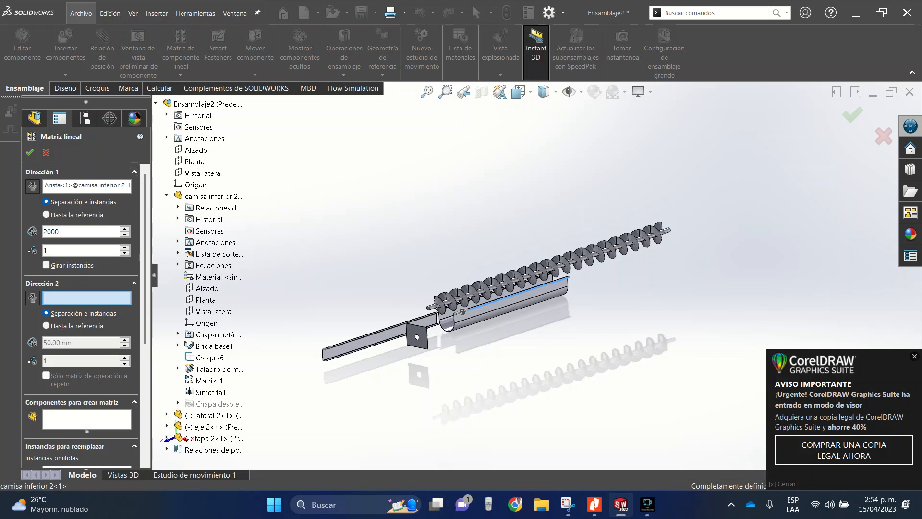
- Choose the trough "camisa inferior 2" as the component to pattern
{"action": "left_click", "coordinate": [85, 419]}
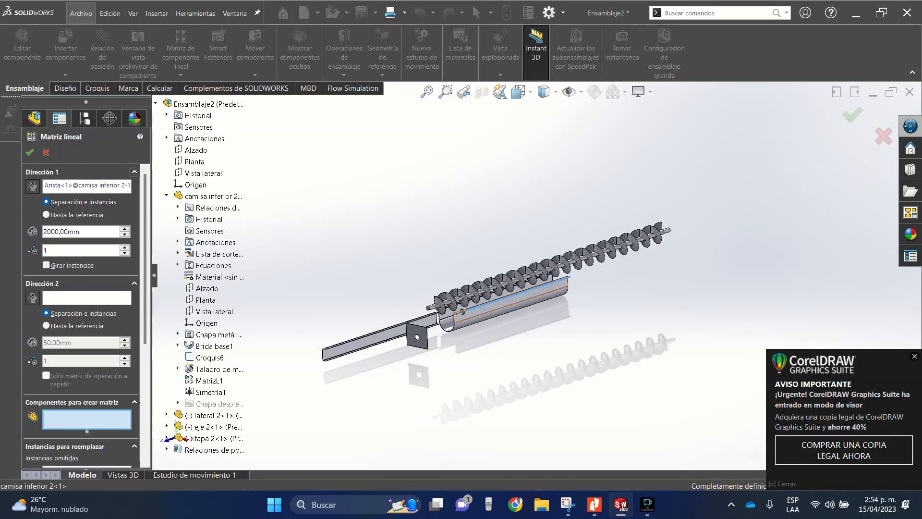
{"action": "scroll", "coordinate": [485, 317], "scroll_direction": "down", "scroll_amount": 5}
{"action": "left_click", "coordinate": [459, 306]}
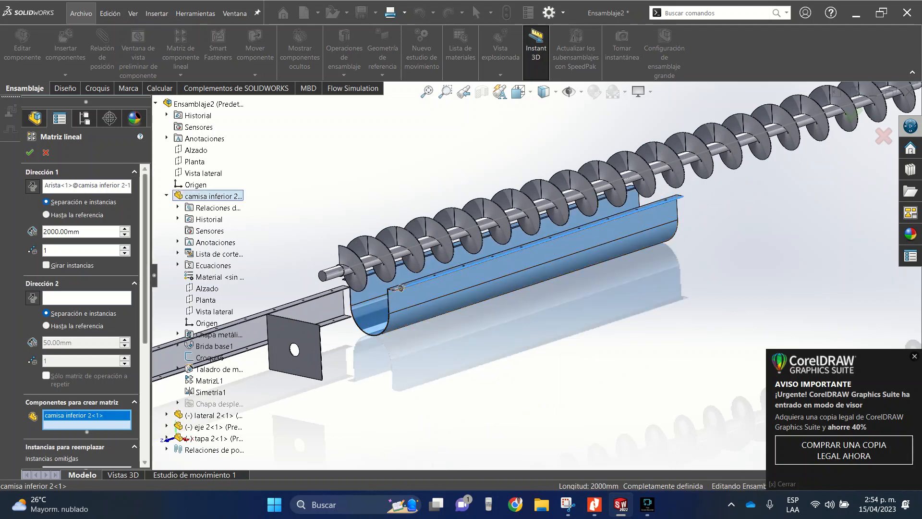
{"action": "scroll", "coordinate": [144, 288], "scroll_direction": "down", "scroll_amount": 5}
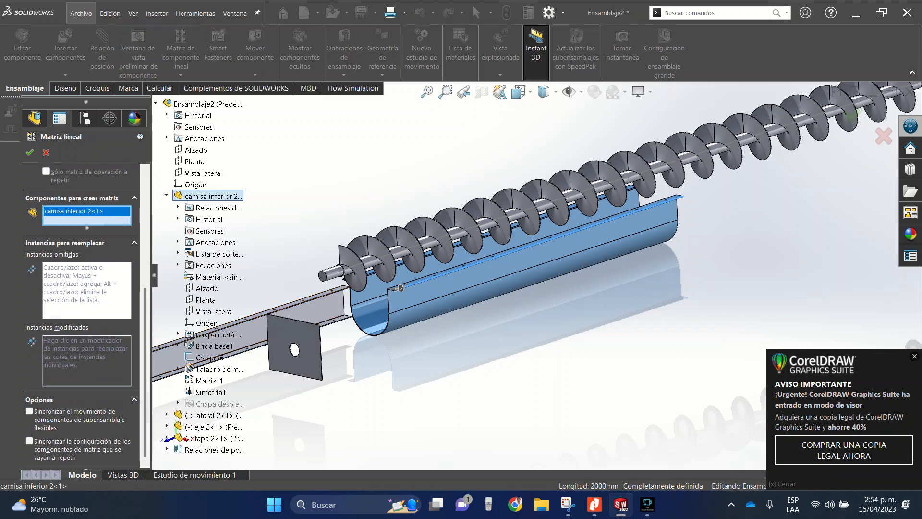
{"action": "left_click", "coordinate": [400, 288]}
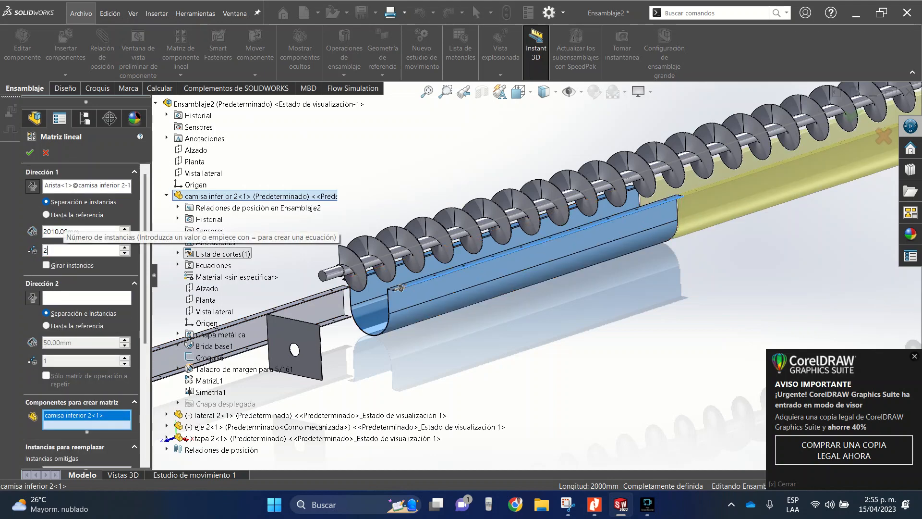
- Set the linear pattern to 2 instances spaced 2000 mm apart and create it
{"action": "left_click", "coordinate": [64, 250]}
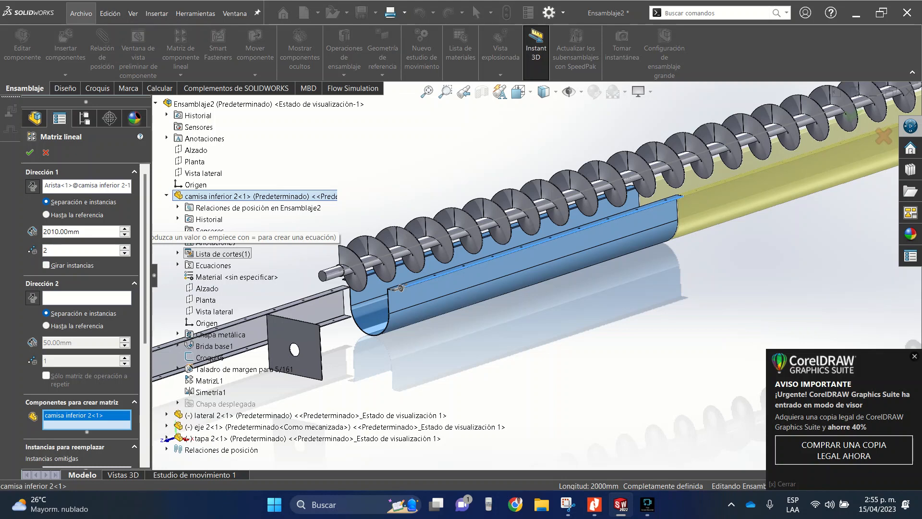
{"action": "left_click", "coordinate": [55, 232]}
{"action": "key", "text": "BackSpace"}
{"action": "type", "text": "0"}
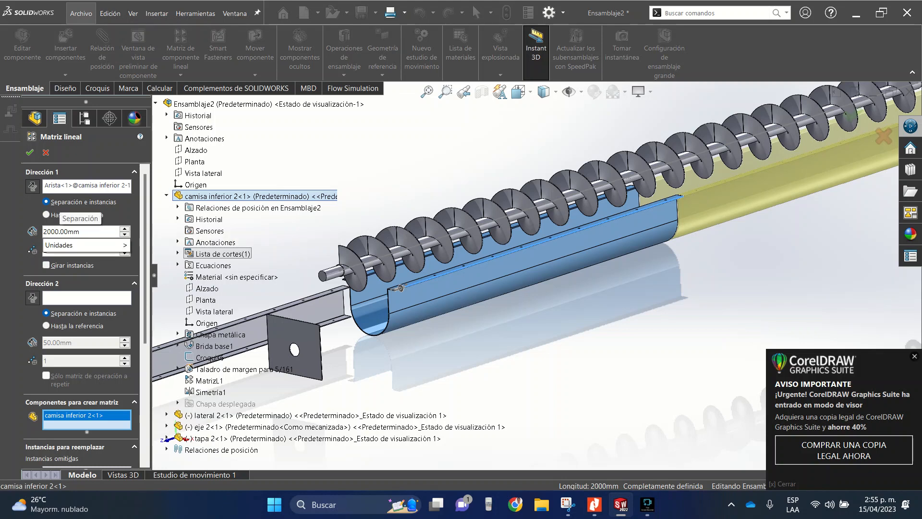
{"action": "key", "text": "Return"}
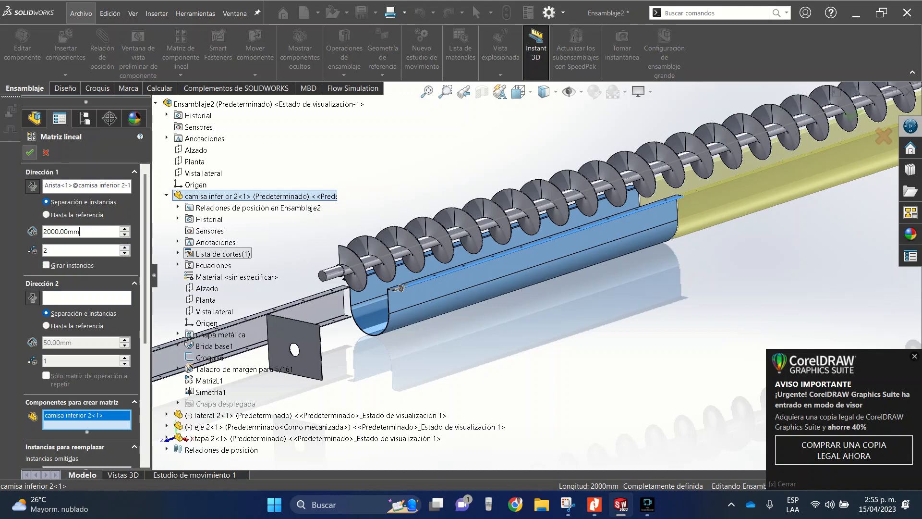
{"action": "key", "text": "Return"}
- Examine the joint between the two trough sections along their flanges and inner walls
{"action": "scroll", "coordinate": [581, 278], "scroll_direction": "up", "scroll_amount": 5}
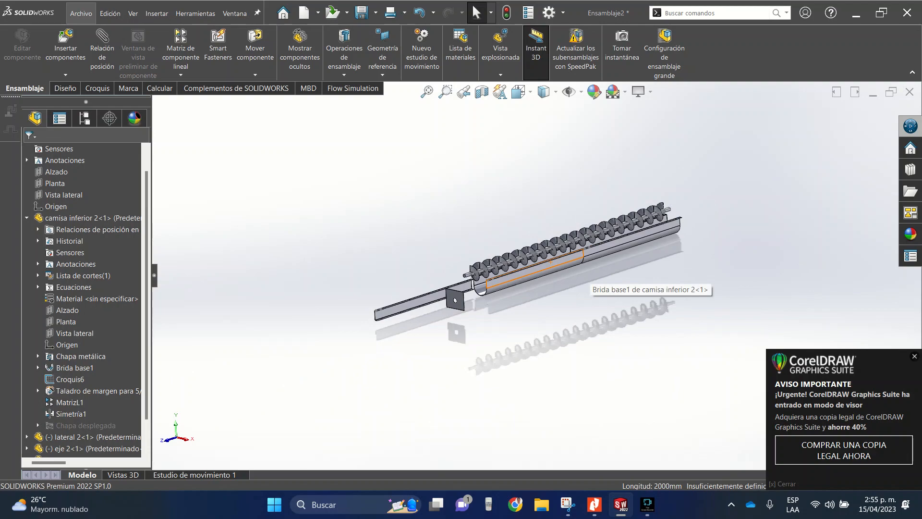
{"action": "scroll", "coordinate": [583, 277], "scroll_direction": "down", "scroll_amount": 5}
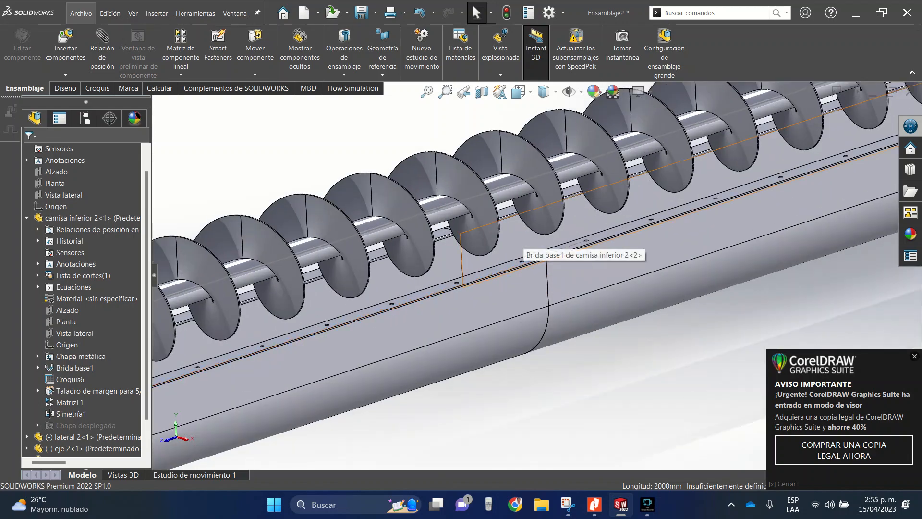
{"action": "middle_click_drag", "start_coordinate": [524, 253], "coordinate": [627, 232]}
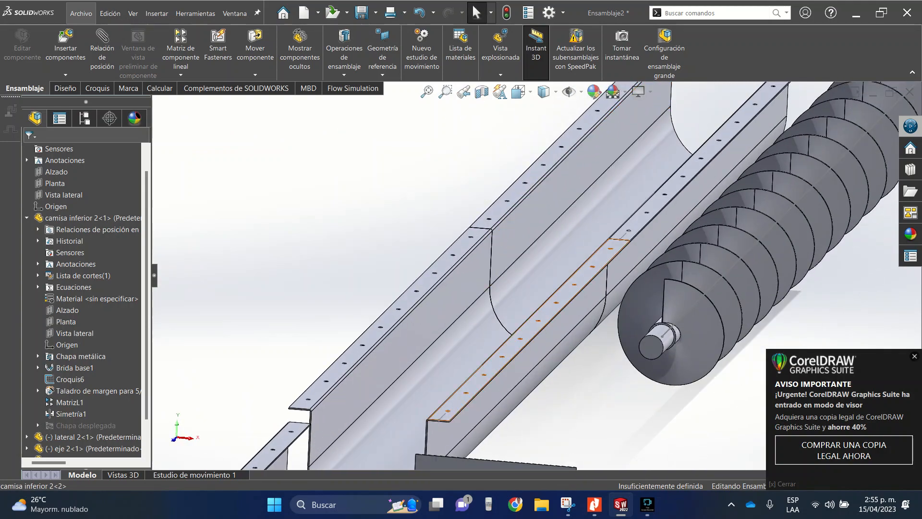
{"action": "scroll", "coordinate": [585, 271], "scroll_direction": "down", "scroll_amount": 5}
{"action": "scroll", "coordinate": [585, 272], "scroll_direction": "up", "scroll_amount": 9}
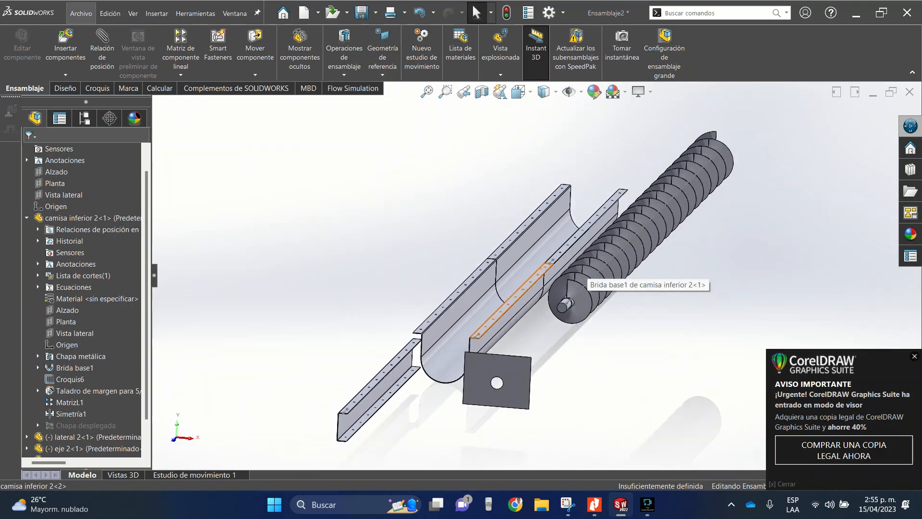
{"action": "scroll", "coordinate": [585, 271], "scroll_direction": "down", "scroll_amount": 4}
{"action": "scroll", "coordinate": [485, 300], "scroll_direction": "up", "scroll_amount": 9}
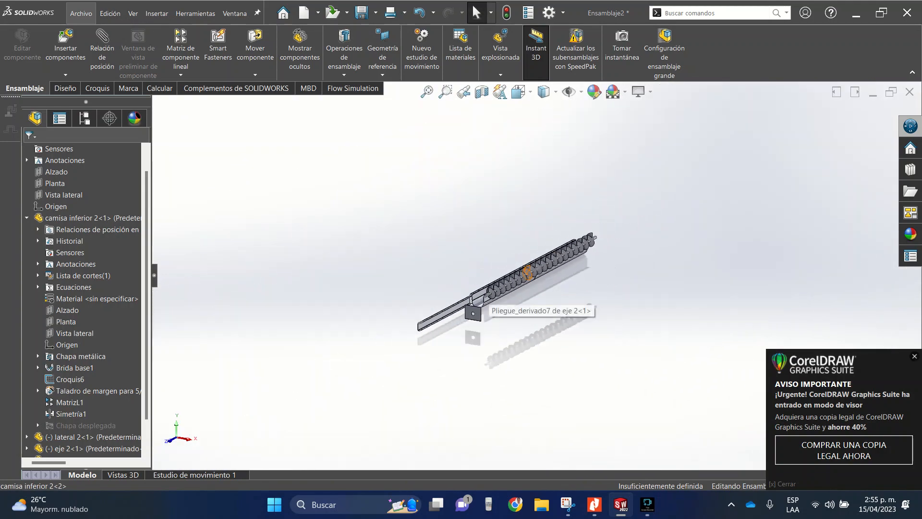
- Move the shaft "eje 2" towards the open front end of the trough and clear the selection
{"action": "scroll", "coordinate": [485, 303], "scroll_direction": "down", "scroll_amount": 6}
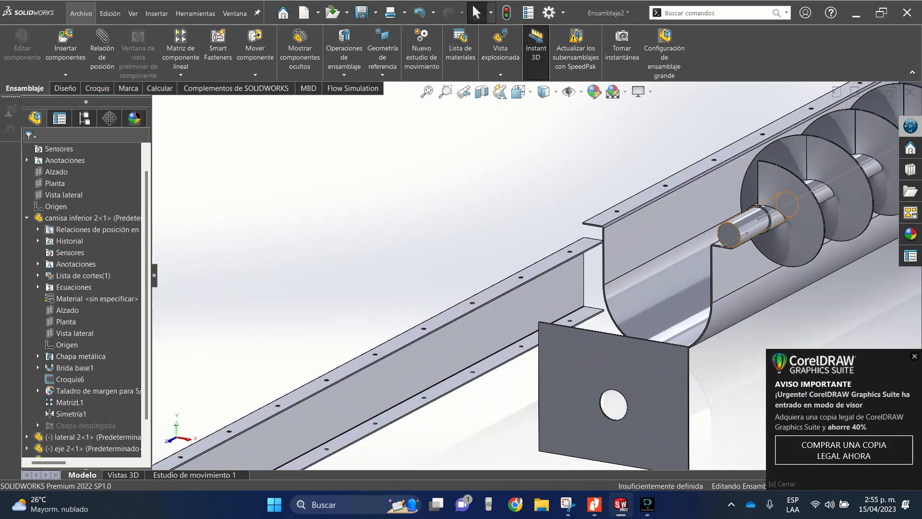
{"action": "left_click_drag", "start_coordinate": [749, 233], "coordinate": [620, 295]}
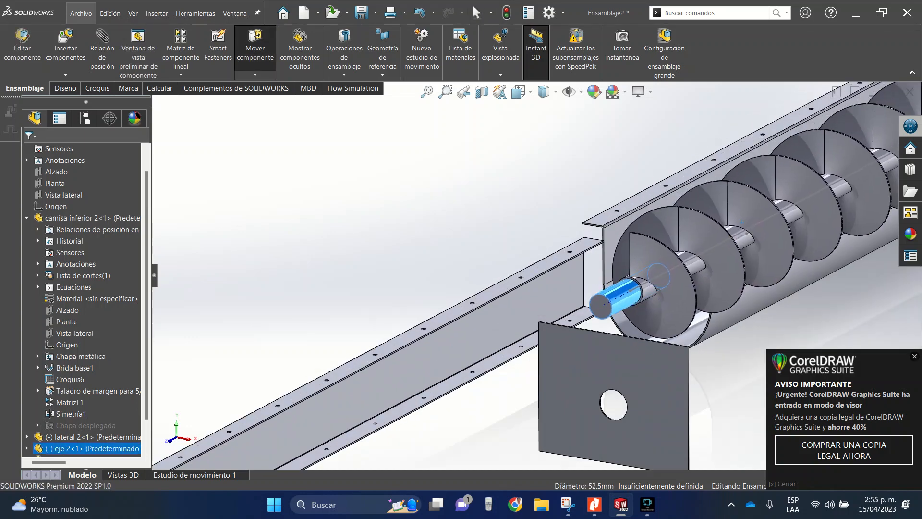
{"action": "scroll", "coordinate": [621, 308], "scroll_direction": "down", "scroll_amount": 6}
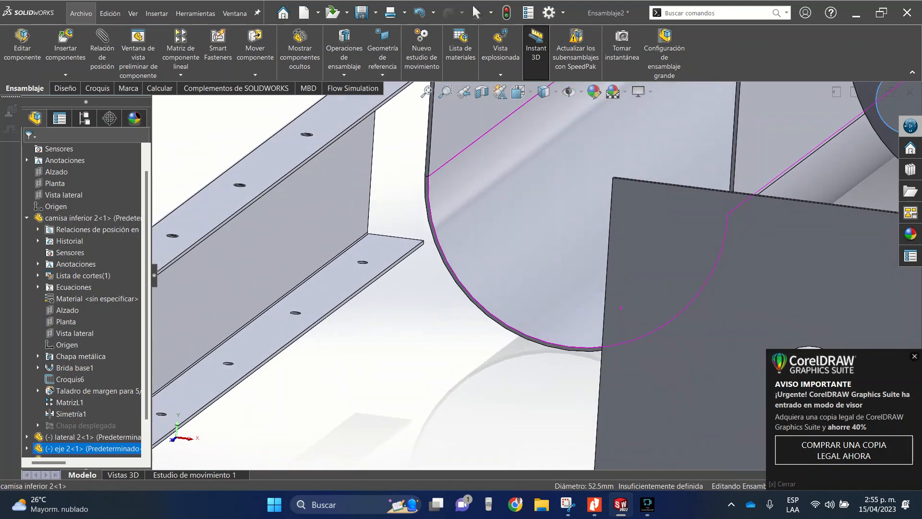
{"action": "scroll", "coordinate": [525, 275], "scroll_direction": "up", "scroll_amount": 10}
{"action": "key", "text": "Escape"}
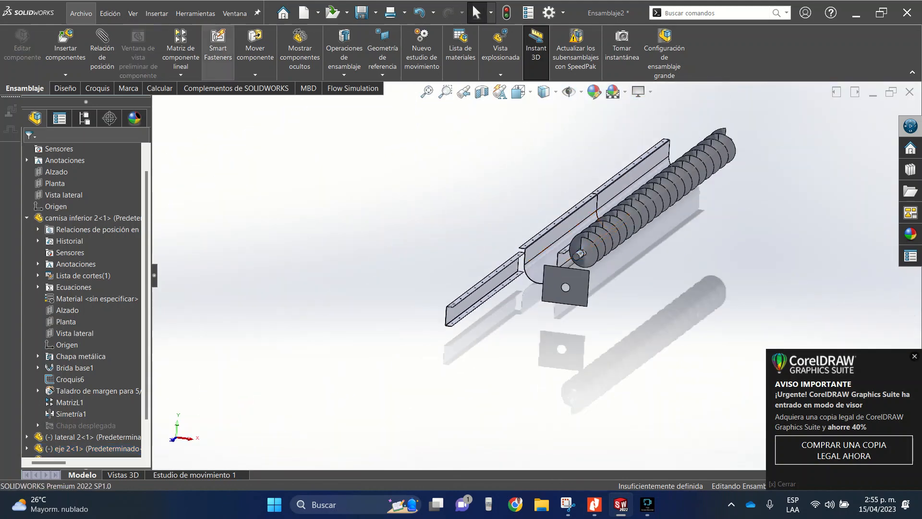
- Start a mate and select the curved inner face of trough "camisa inferior 2" as its first reference
{"action": "left_click", "coordinate": [102, 53]}
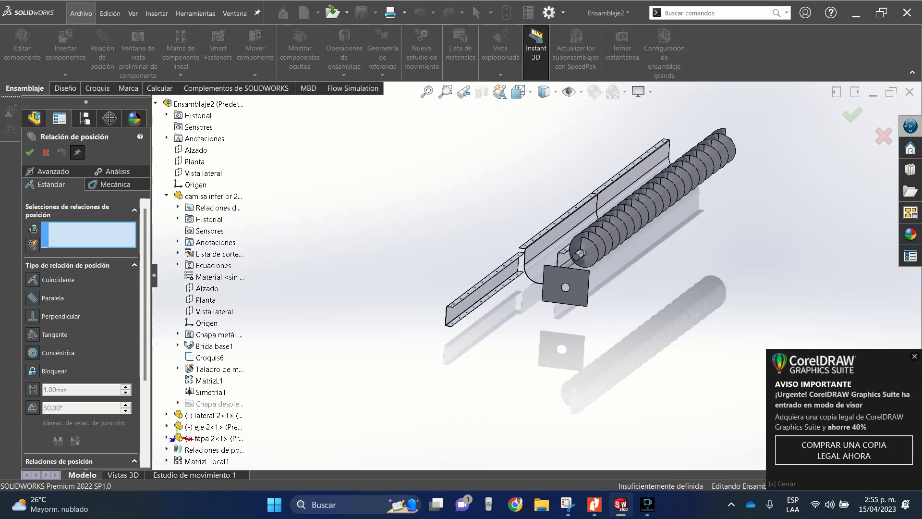
{"action": "scroll", "coordinate": [506, 277], "scroll_direction": "down", "scroll_amount": 6}
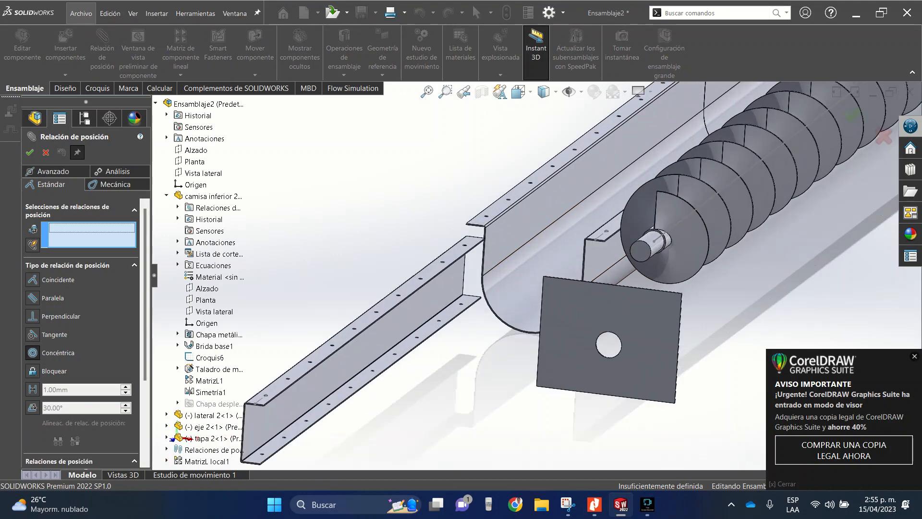
{"action": "left_click", "coordinate": [506, 277]}
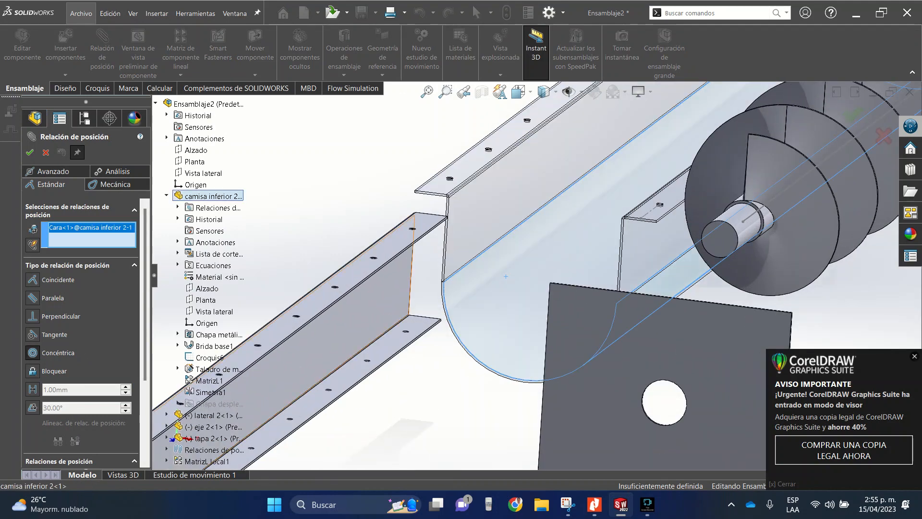
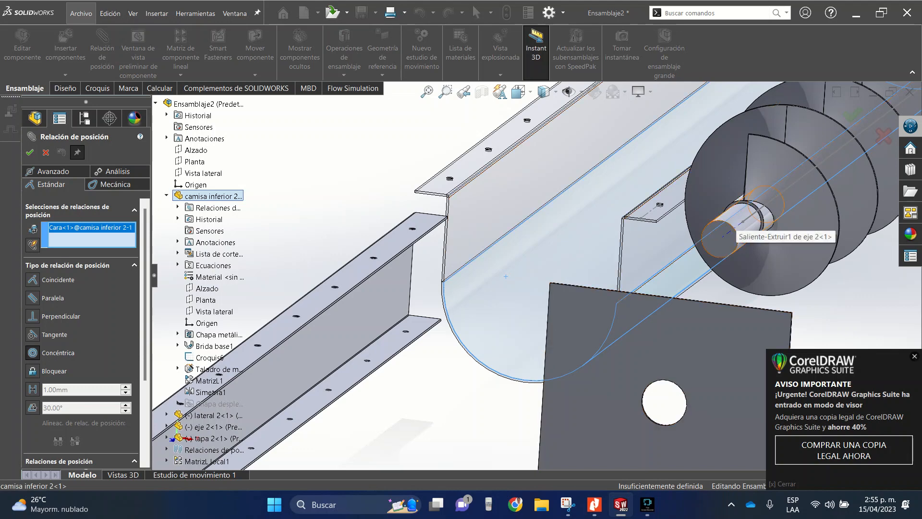
- Mate the cylindrical end of shaft "eje 2" concentric with the trough's curved inner face and close the mate command
{"action": "left_click", "coordinate": [731, 229]}
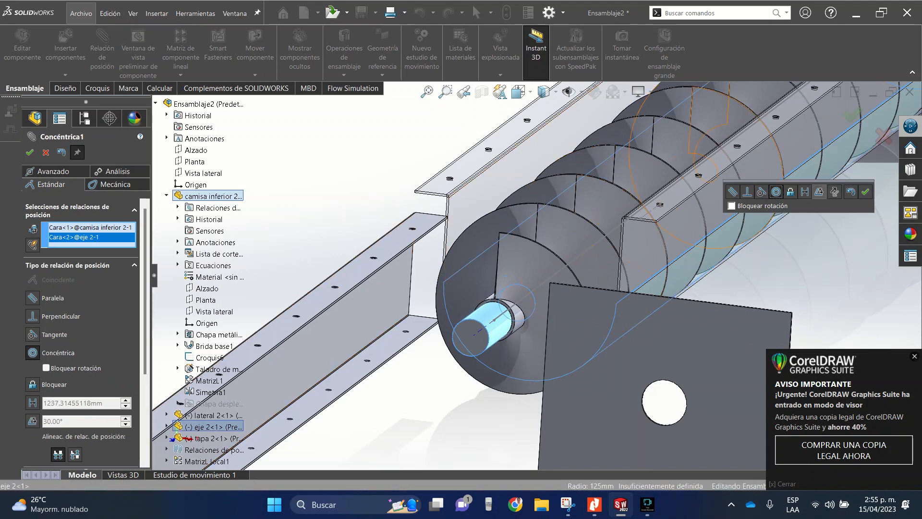
{"action": "left_click", "coordinate": [865, 192]}
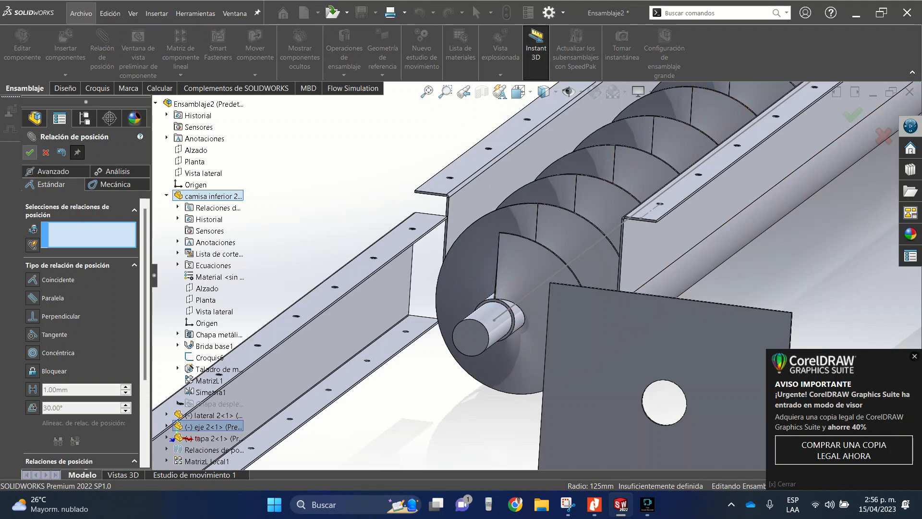
{"action": "left_click", "coordinate": [31, 154]}
- Slide shaft "eje 2" along its axis until the end of its pipe protrudes from the trough's open front end
{"action": "scroll", "coordinate": [617, 260], "scroll_direction": "up", "scroll_amount": 10}
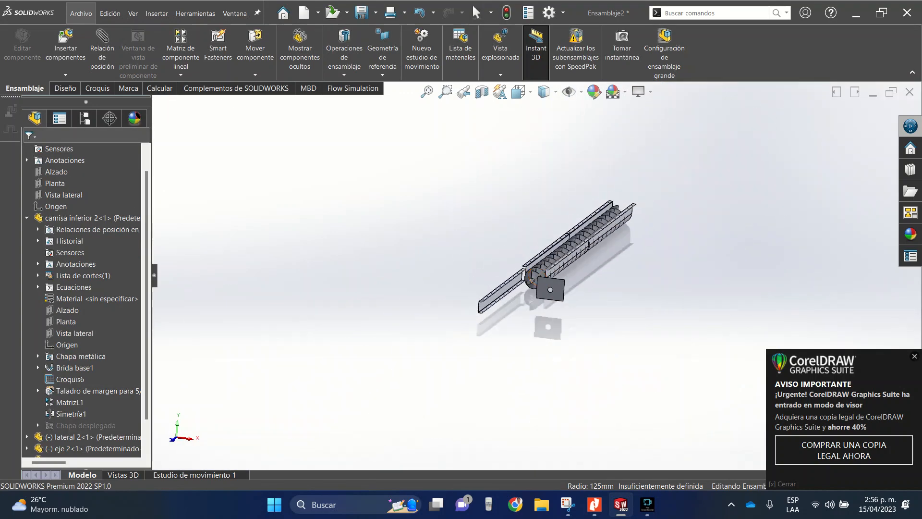
{"action": "middle_click_drag", "start_coordinate": [617, 261], "coordinate": [554, 257]}
{"action": "scroll", "coordinate": [555, 257], "scroll_direction": "down", "scroll_amount": 9}
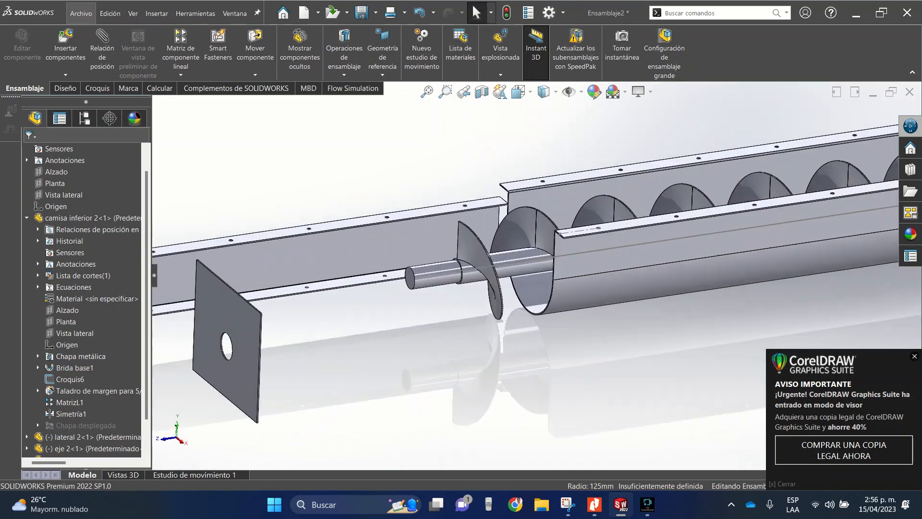
{"action": "left_click_drag", "start_coordinate": [422, 273], "coordinate": [505, 266]}
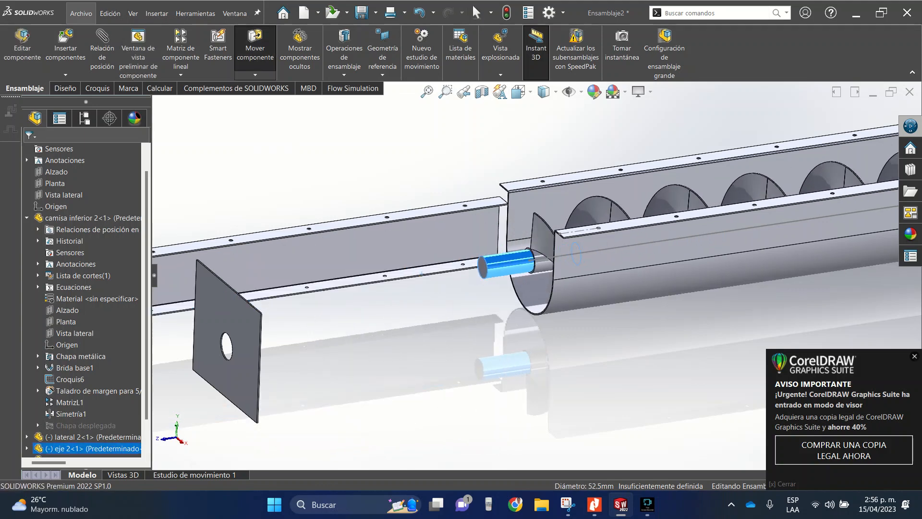
{"action": "key", "text": "Escape"}
{"action": "scroll", "coordinate": [536, 266], "scroll_direction": "down", "scroll_amount": 5}
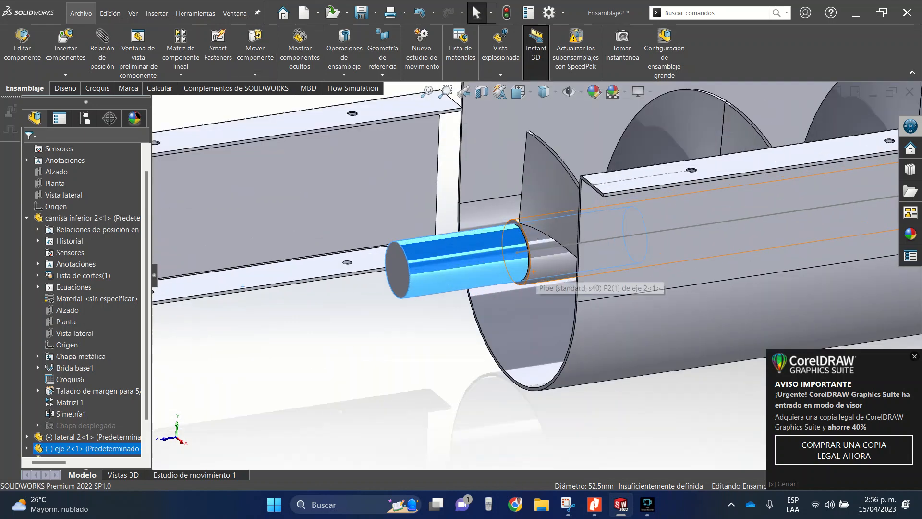
{"action": "left_click_drag", "start_coordinate": [537, 205], "coordinate": [518, 198]}
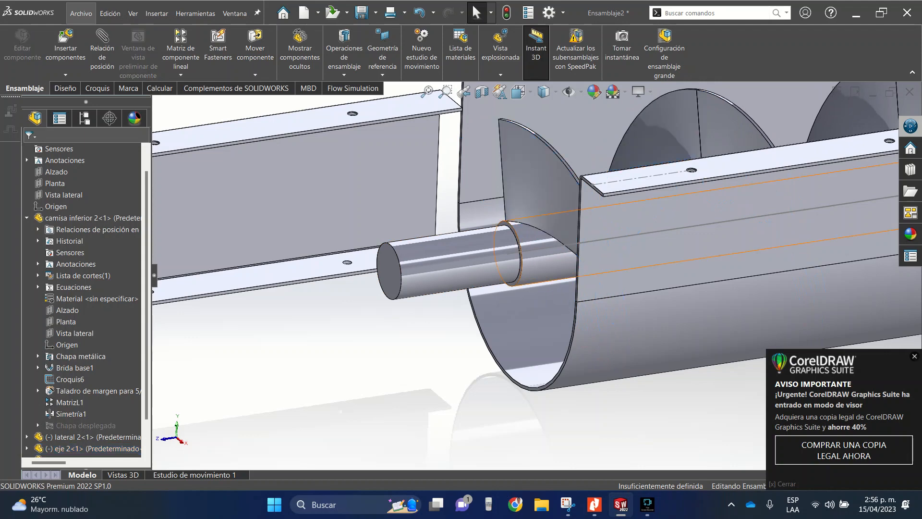
{"action": "left_click_drag", "start_coordinate": [449, 261], "coordinate": [390, 271]}
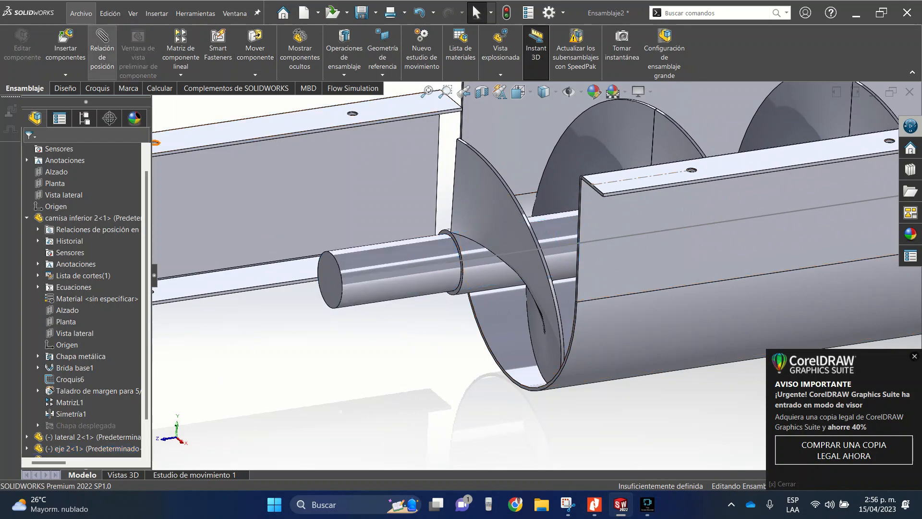
- Mate the annular end face of the shaft's pipe coincident with the front edge face of trough "camisa inferior 2"
{"action": "left_click", "coordinate": [102, 53]}
{"action": "scroll", "coordinate": [449, 236], "scroll_direction": "down", "scroll_amount": 7}
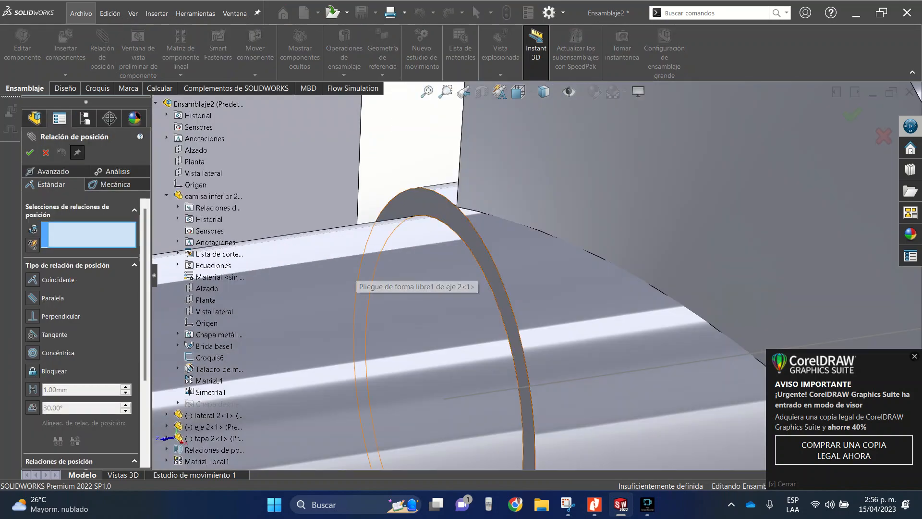
{"action": "left_click", "coordinate": [412, 205]}
{"action": "scroll", "coordinate": [548, 262], "scroll_direction": "up", "scroll_amount": 8}
{"action": "scroll", "coordinate": [567, 332], "scroll_direction": "down", "scroll_amount": 9}
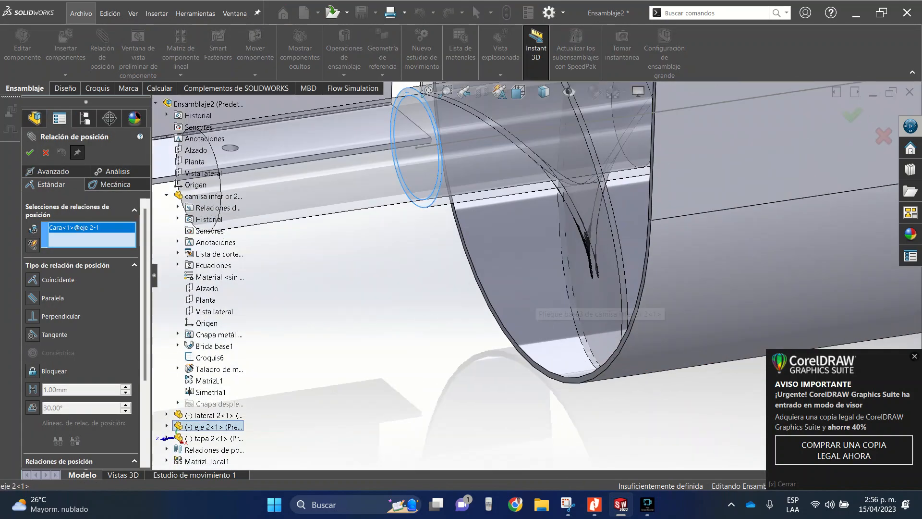
{"action": "left_click", "coordinate": [549, 373]}
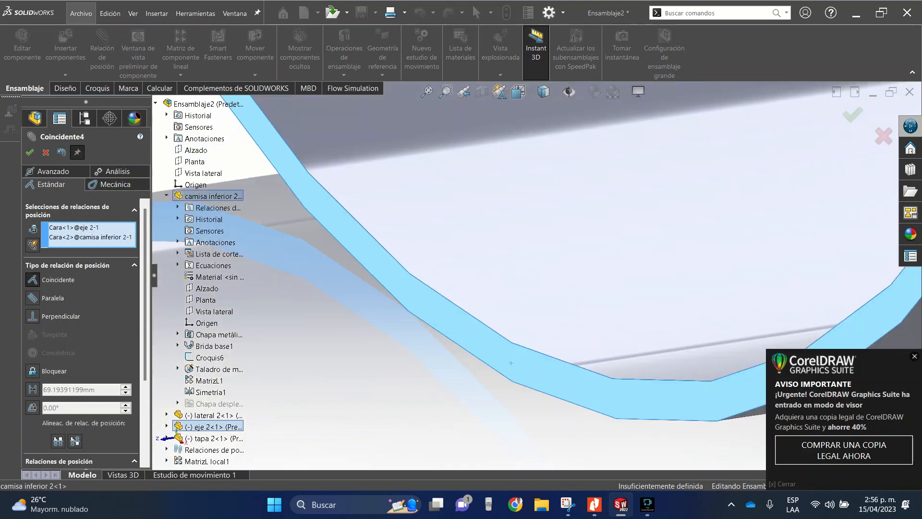
{"action": "scroll", "coordinate": [527, 305], "scroll_direction": "up", "scroll_amount": 8}
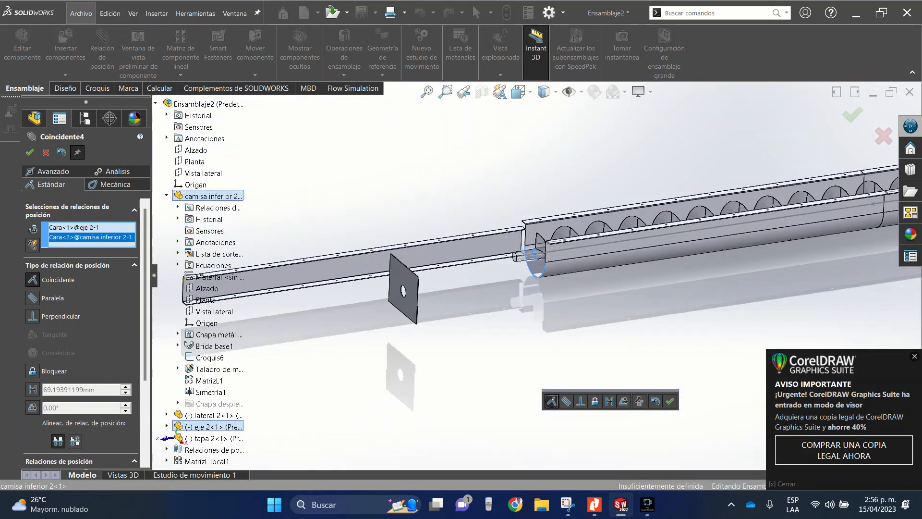
{"action": "left_click", "coordinate": [671, 401]}
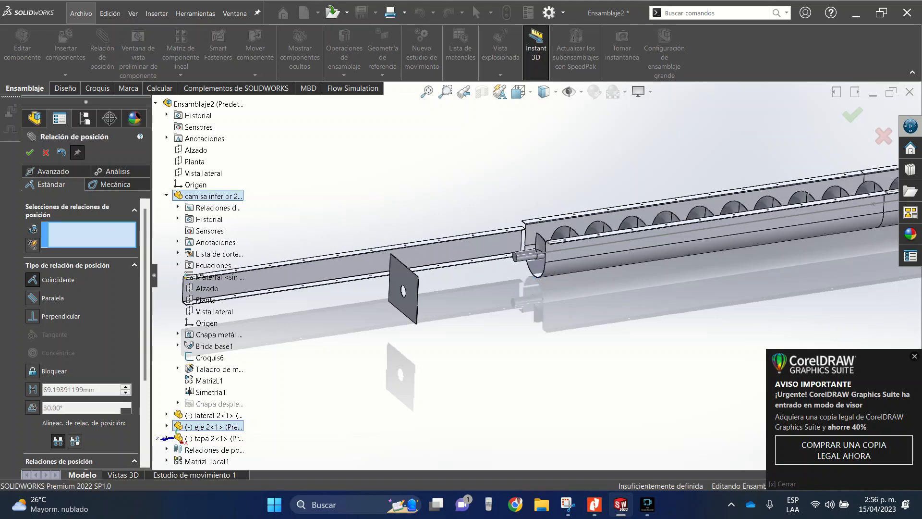
{"action": "scroll", "coordinate": [535, 254], "scroll_direction": "down", "scroll_amount": 10}
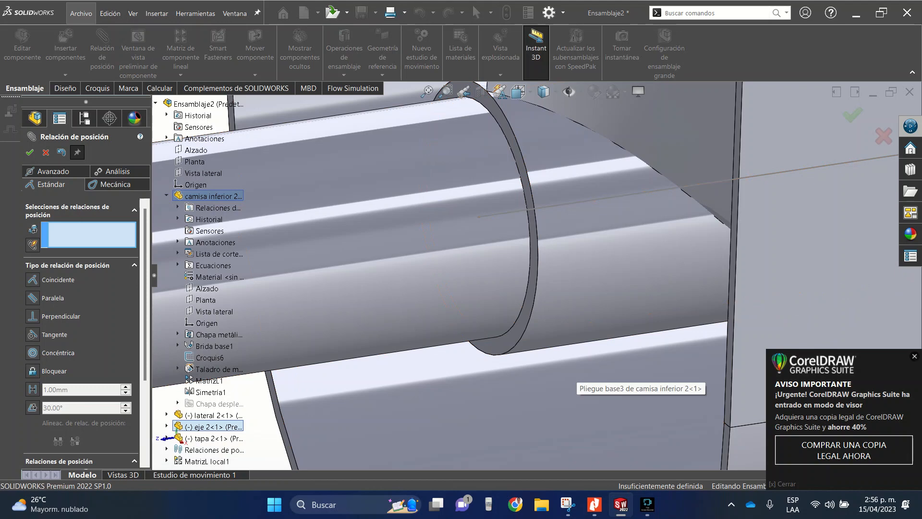
{"action": "scroll", "coordinate": [441, 278], "scroll_direction": "up", "scroll_amount": 5}
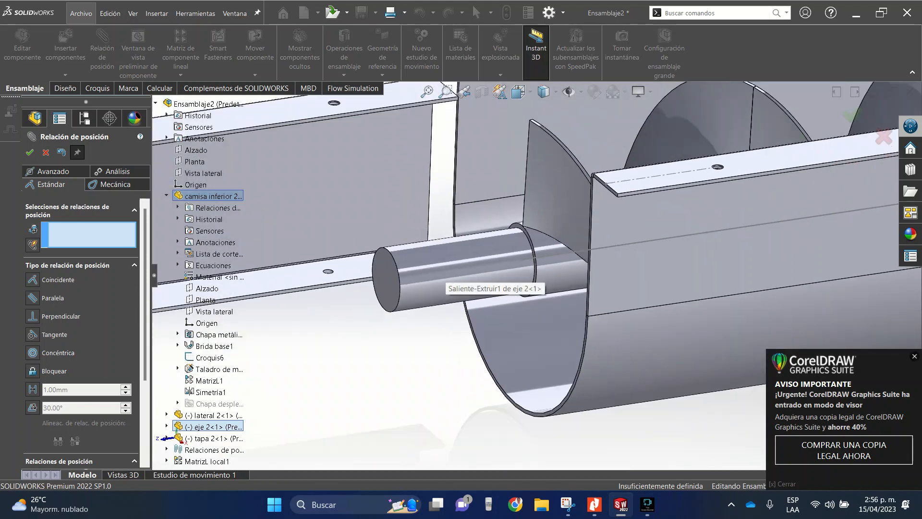
{"action": "middle_click_drag", "start_coordinate": [441, 278], "coordinate": [412, 277]}
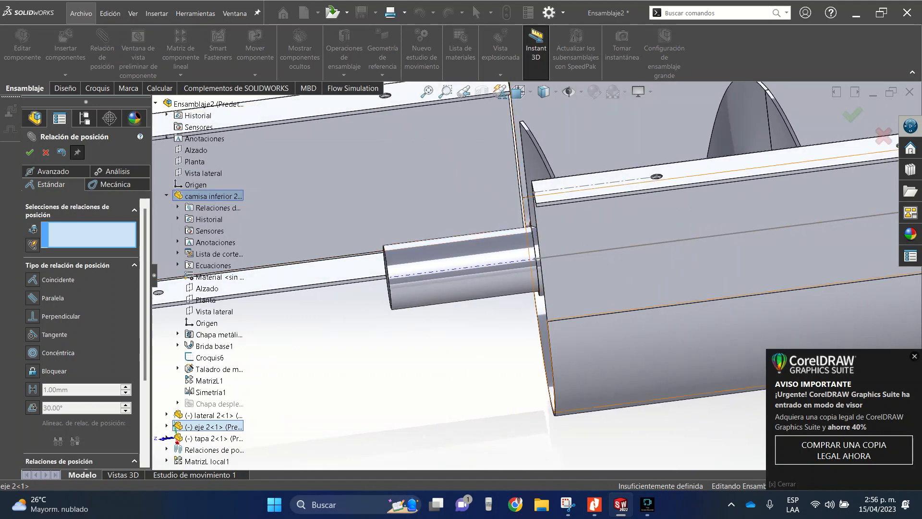
{"action": "scroll", "coordinate": [533, 271], "scroll_direction": "up", "scroll_amount": 6}
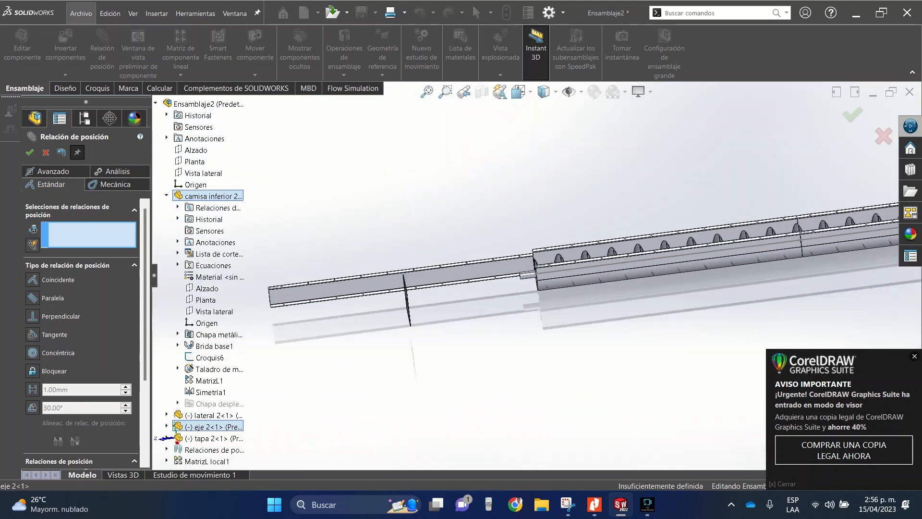
{"action": "left_click", "coordinate": [46, 152]}
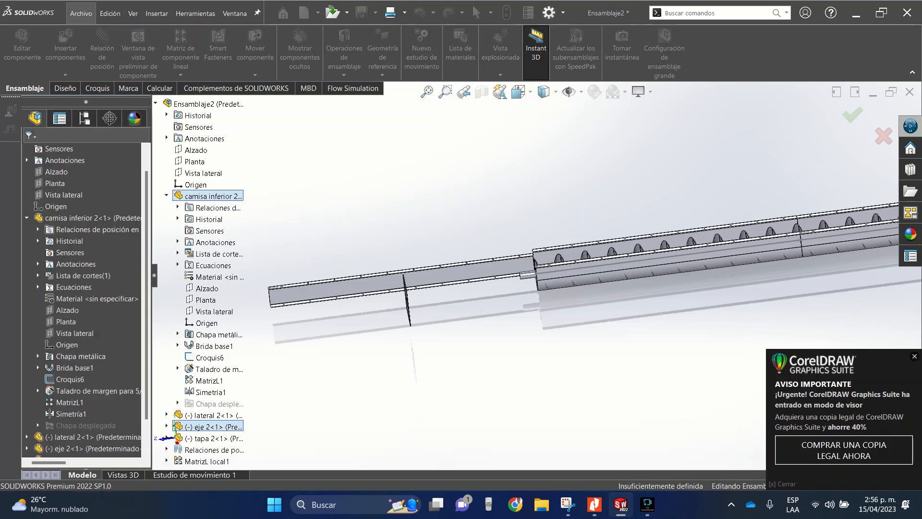
- Move side plate "lateral 2" above the near flange of the trough and clear the selection
{"action": "scroll", "coordinate": [533, 277], "scroll_direction": "up", "scroll_amount": 3}
{"action": "scroll", "coordinate": [525, 271], "scroll_direction": "down", "scroll_amount": 7}
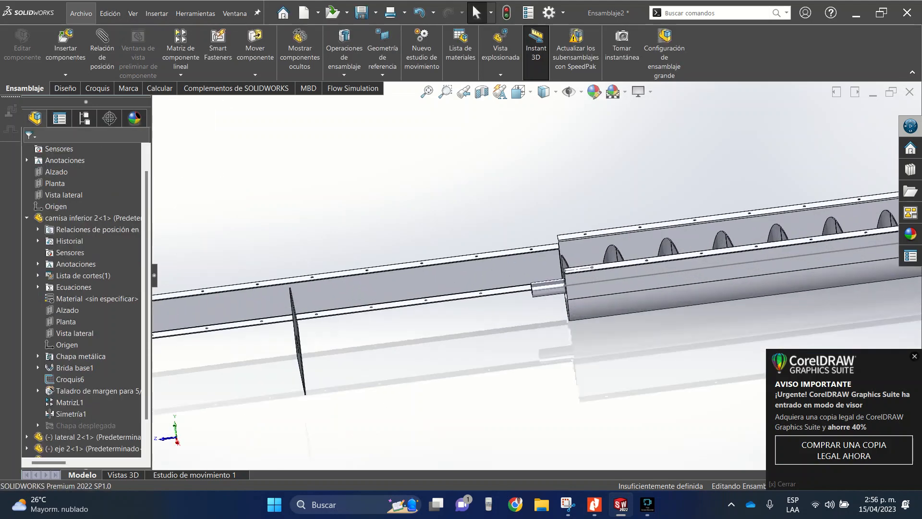
{"action": "middle_click_drag", "start_coordinate": [507, 269], "coordinate": [598, 307]}
{"action": "left_click_drag", "start_coordinate": [422, 302], "coordinate": [708, 196]}
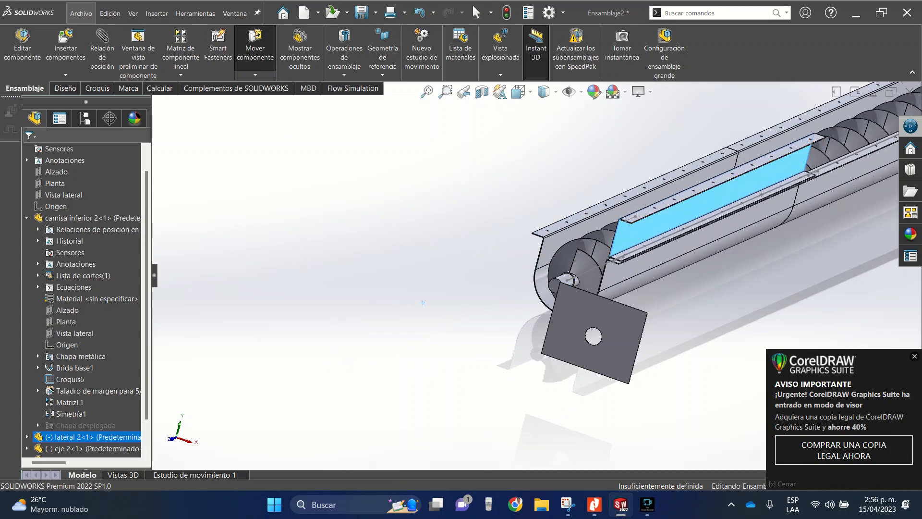
{"action": "scroll", "coordinate": [691, 238], "scroll_direction": "down", "scroll_amount": 6}
{"action": "scroll", "coordinate": [532, 279], "scroll_direction": "up", "scroll_amount": 2}
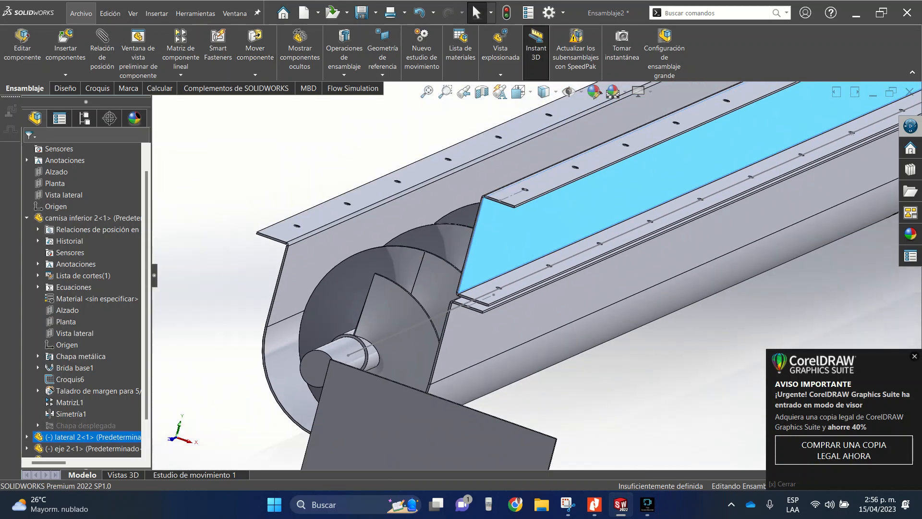
{"action": "key", "text": "Escape"}
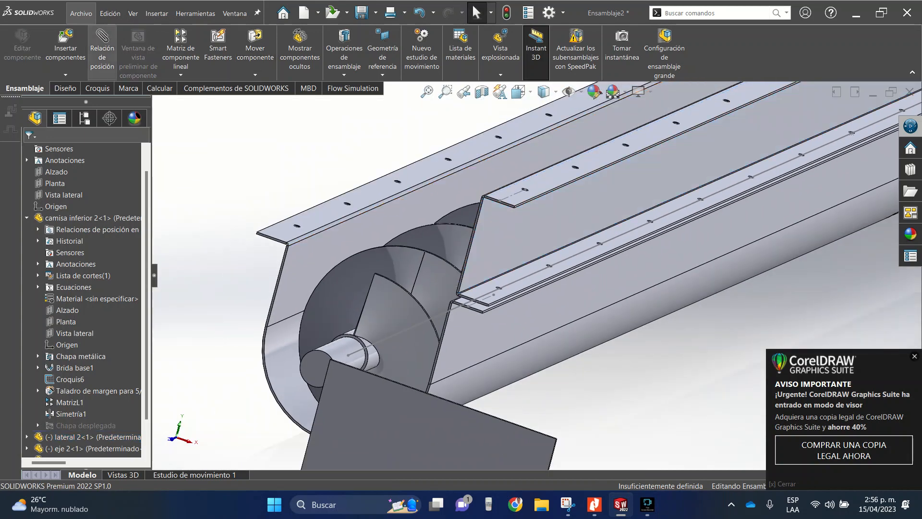
- Mate the front end face of the lower flange of "lateral 2" coincident with the trough flange's front end face
{"action": "left_click", "coordinate": [102, 46]}
{"action": "scroll", "coordinate": [535, 406], "scroll_direction": "down", "scroll_amount": 8}
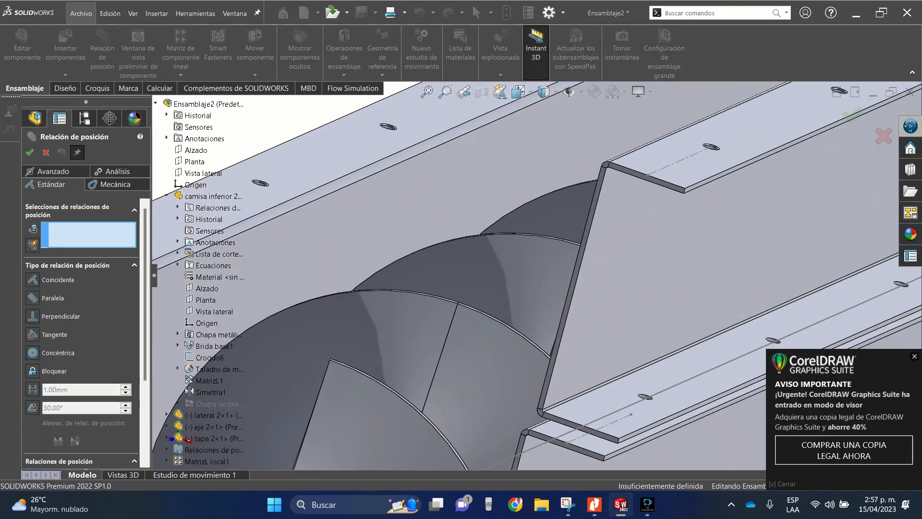
{"action": "left_click", "coordinate": [584, 328]}
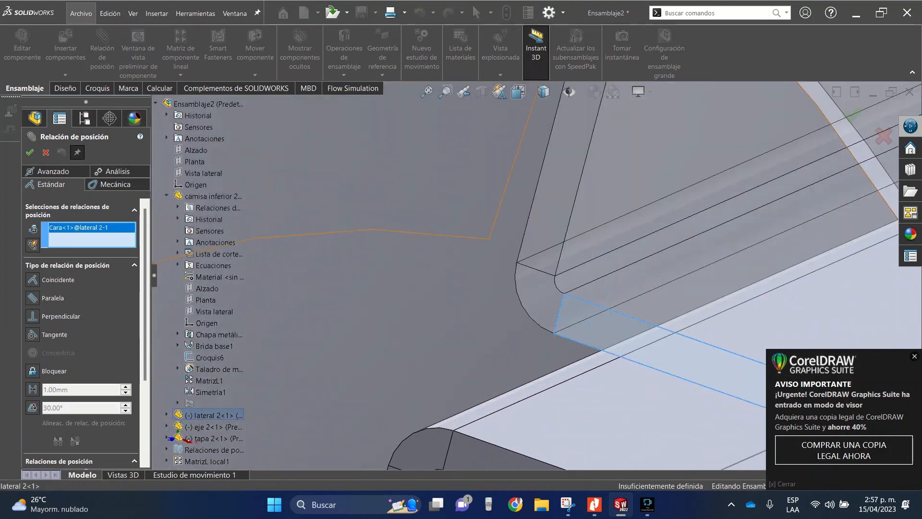
{"action": "scroll", "coordinate": [583, 327], "scroll_direction": "up", "scroll_amount": 10}
{"action": "scroll", "coordinate": [581, 324], "scroll_direction": "down", "scroll_amount": 4}
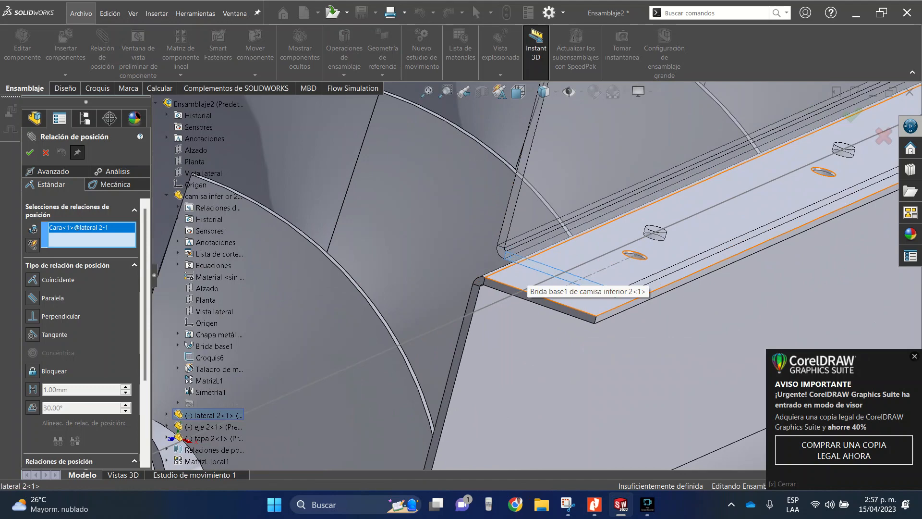
{"action": "scroll", "coordinate": [509, 286], "scroll_direction": "down", "scroll_amount": 5}
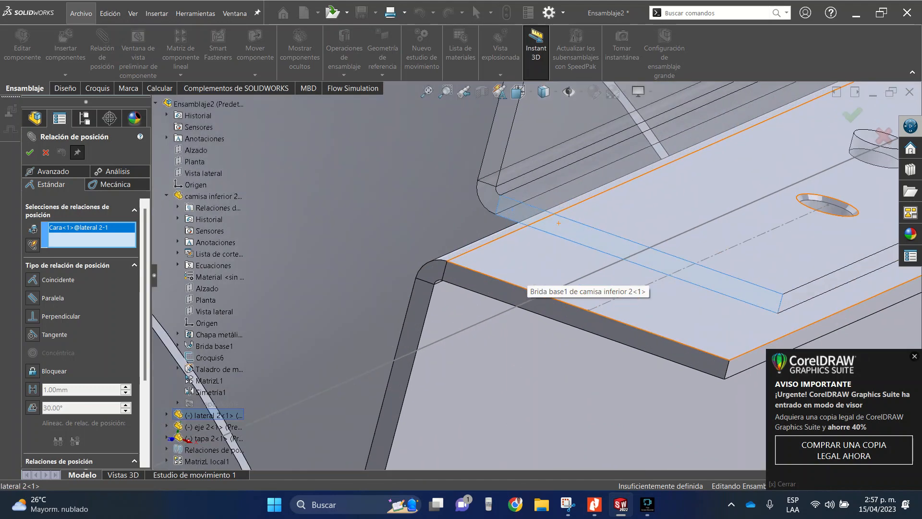
{"action": "left_click", "coordinate": [509, 287]}
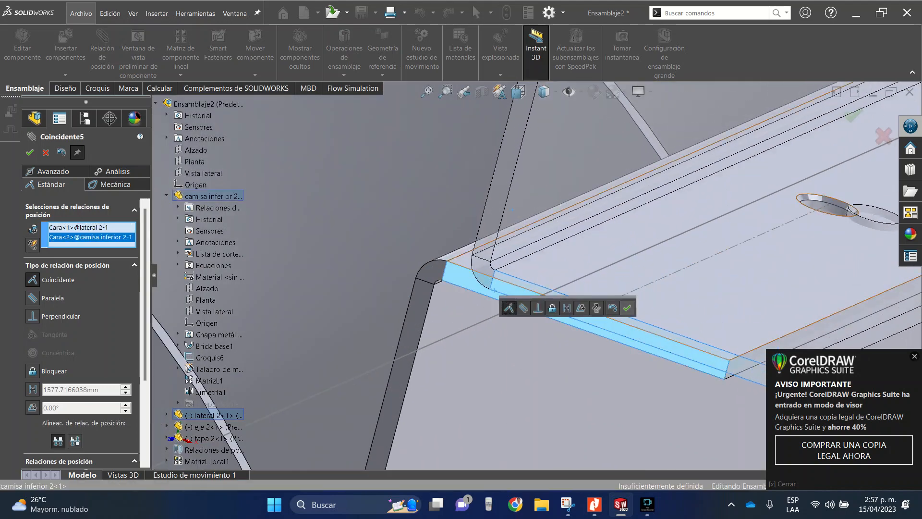
{"action": "left_click", "coordinate": [627, 307]}
- Mate the long outer edge face of the lower flange of "lateral 2" coincident with the trough flange's outer edge face
{"action": "scroll", "coordinate": [630, 314], "scroll_direction": "up", "scroll_amount": 4}
{"action": "scroll", "coordinate": [632, 317], "scroll_direction": "down", "scroll_amount": 8}
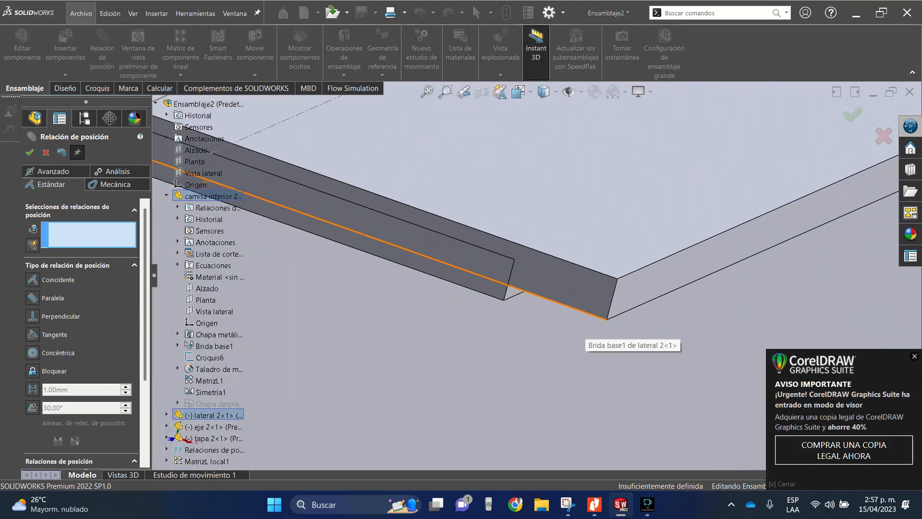
{"action": "left_click", "coordinate": [627, 291]}
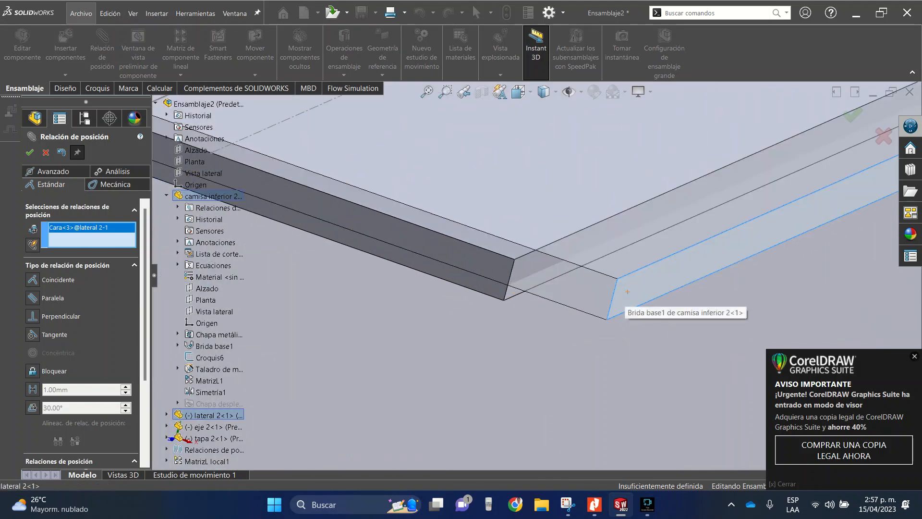
{"action": "left_click", "coordinate": [627, 292]}
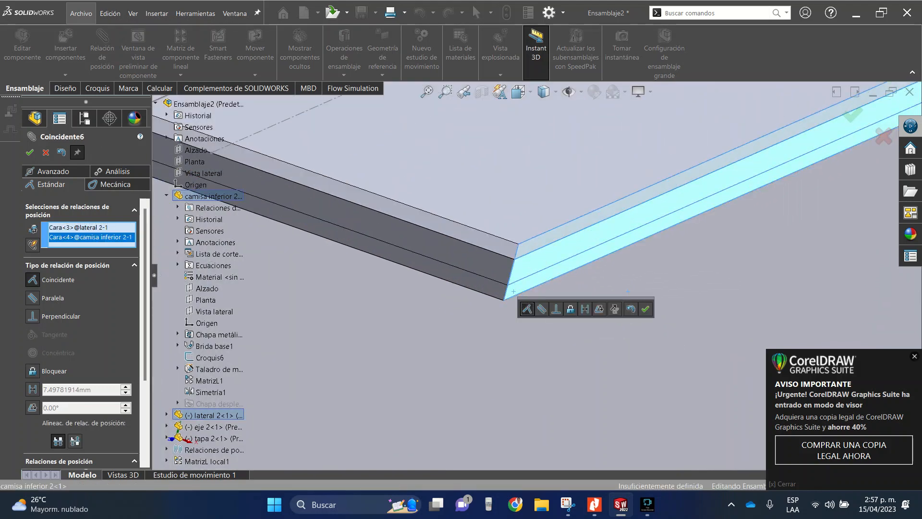
{"action": "left_click", "coordinate": [645, 309]}
- Mate the underside face of the lower flange of "lateral 2" coincident with the top face of the trough flange
{"action": "left_click_drag", "start_coordinate": [511, 201], "coordinate": [527, 140]}
{"action": "scroll", "coordinate": [469, 238], "scroll_direction": "up", "scroll_amount": 6}
{"action": "middle_click_drag", "start_coordinate": [469, 238], "coordinate": [493, 201]}
{"action": "scroll", "coordinate": [493, 208], "scroll_direction": "down", "scroll_amount": 5}
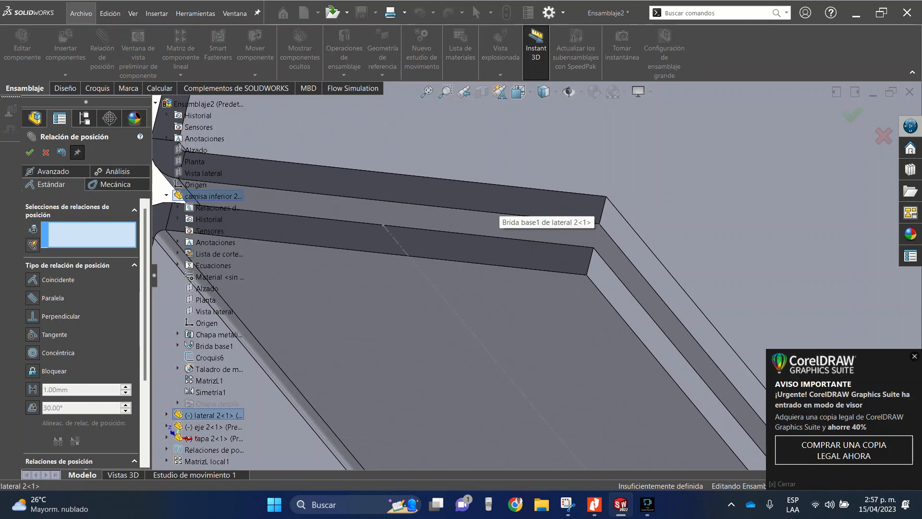
{"action": "left_click", "coordinate": [495, 219]}
{"action": "middle_click_drag", "start_coordinate": [497, 206], "coordinate": [418, 204]}
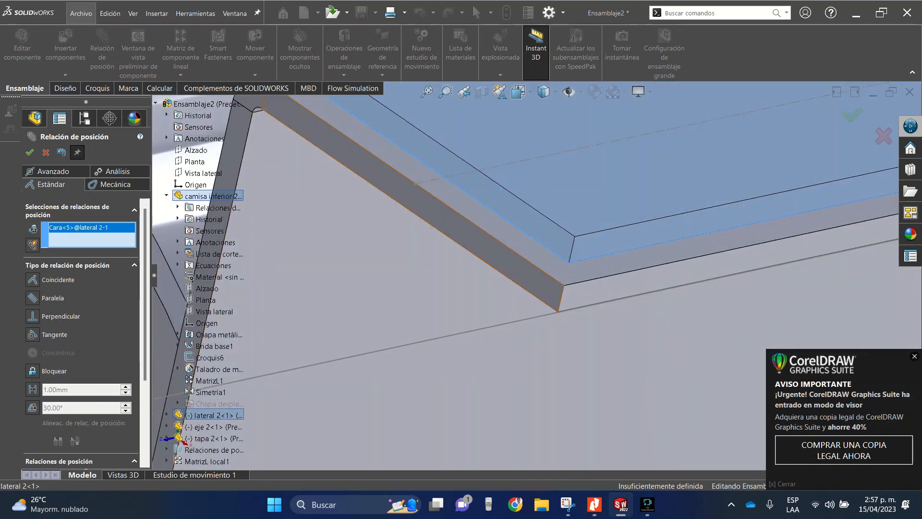
{"action": "scroll", "coordinate": [538, 272], "scroll_direction": "up", "scroll_amount": 5}
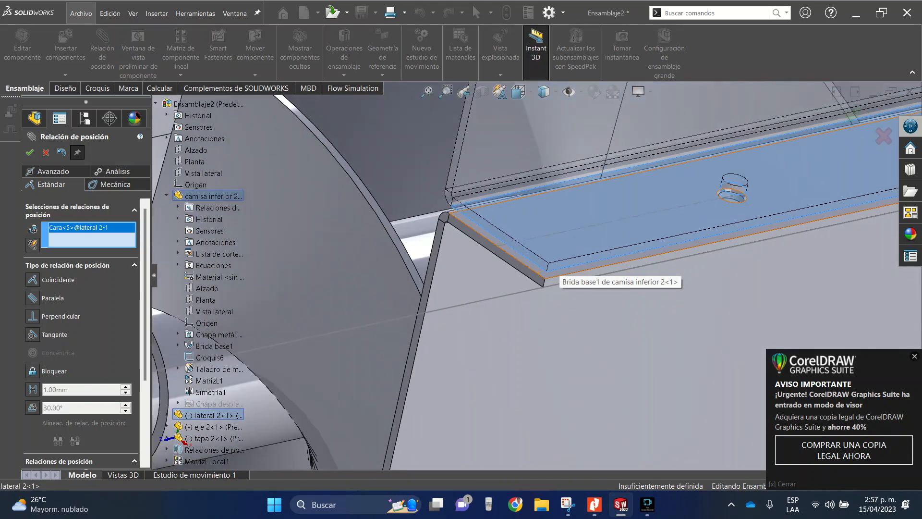
{"action": "scroll", "coordinate": [540, 275], "scroll_direction": "down", "scroll_amount": 4}
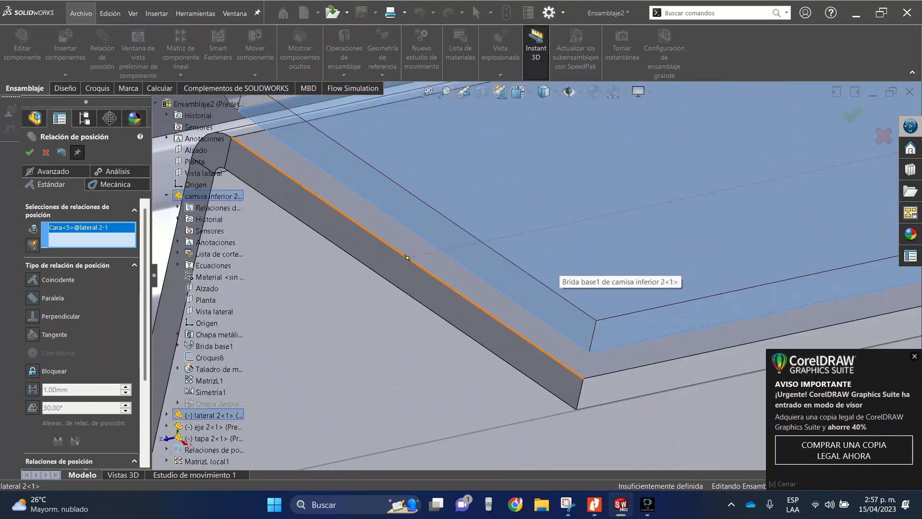
{"action": "left_click", "coordinate": [550, 276]}
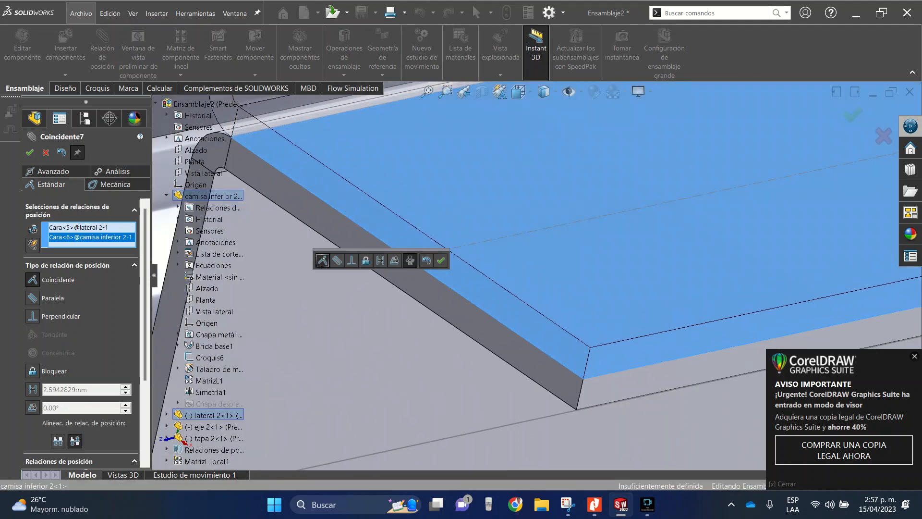
{"action": "left_click", "coordinate": [440, 260]}
- Inspect how the side plate's lower flange and its holes line up with the trough flange, and leave the mate command
{"action": "scroll", "coordinate": [495, 294], "scroll_direction": "up", "scroll_amount": 5}
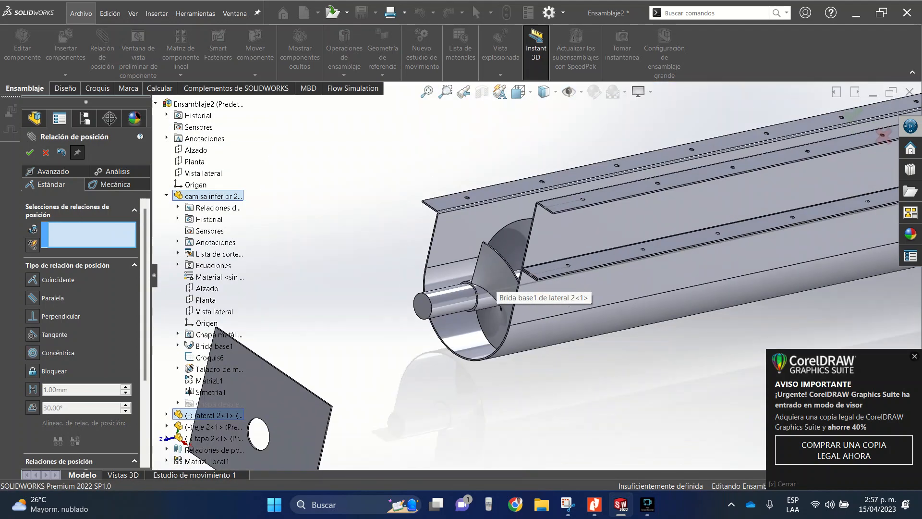
{"action": "scroll", "coordinate": [533, 260], "scroll_direction": "down", "scroll_amount": 10}
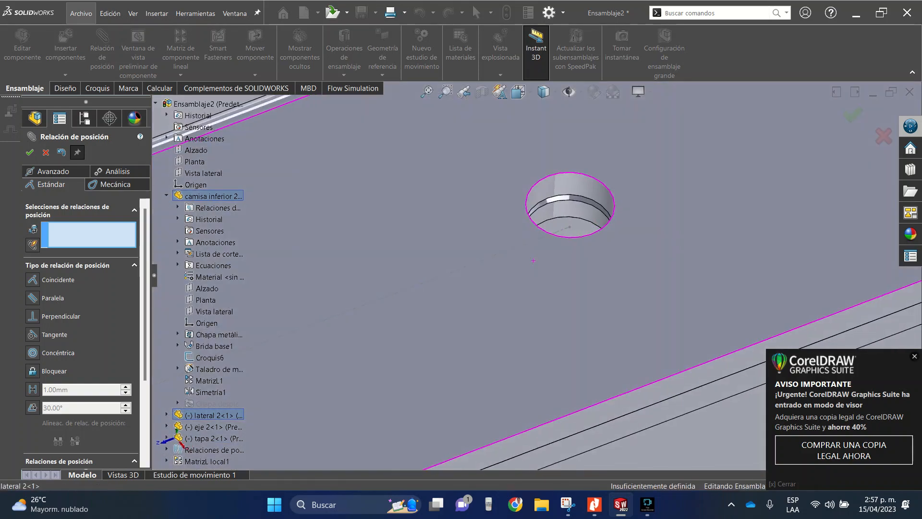
{"action": "middle_click_drag", "start_coordinate": [533, 260], "coordinate": [524, 308]}
{"action": "scroll", "coordinate": [573, 223], "scroll_direction": "down", "scroll_amount": 8}
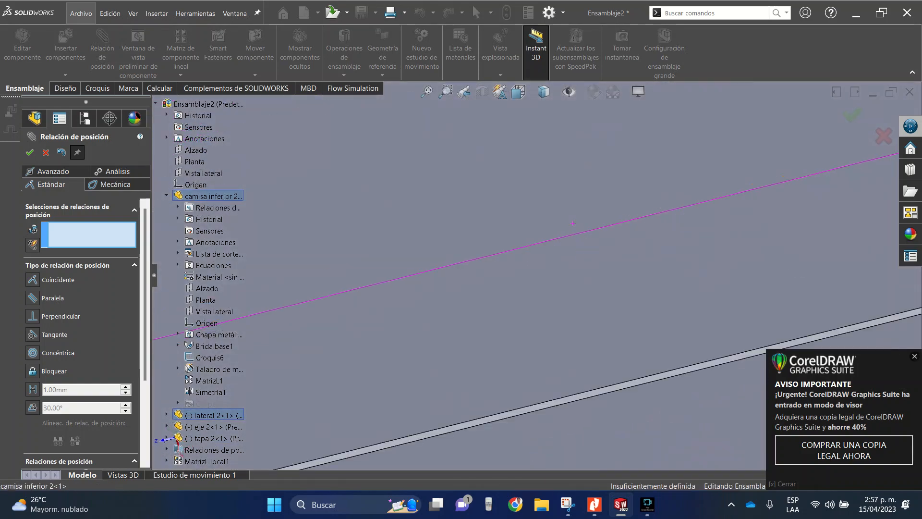
{"action": "scroll", "coordinate": [573, 223], "scroll_direction": "up", "scroll_amount": 8}
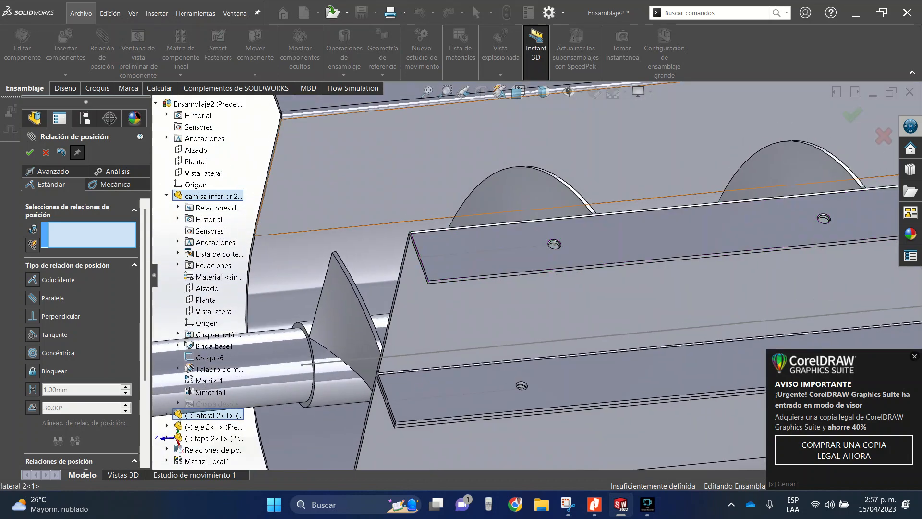
{"action": "scroll", "coordinate": [524, 261], "scroll_direction": "up", "scroll_amount": 3}
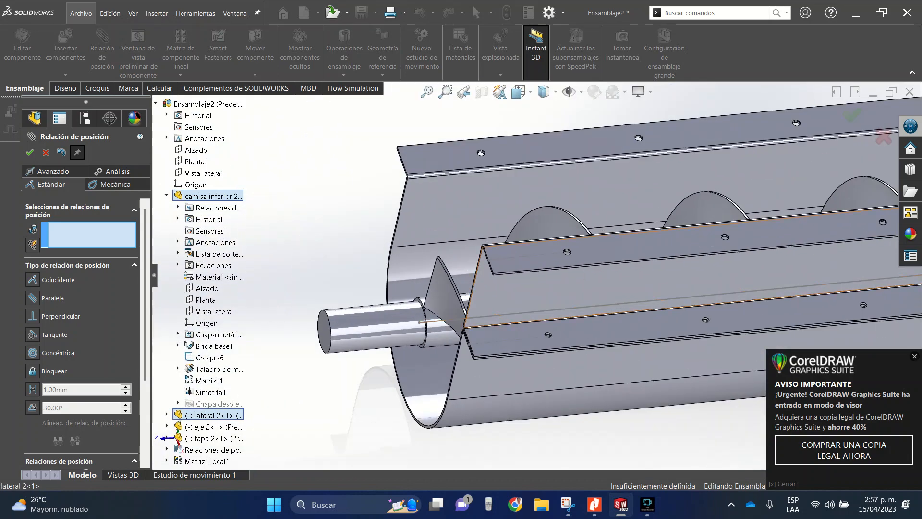
{"action": "mouse_move", "coordinate": [524, 261]}
{"action": "middle_mouse_down"}
{"action": "mouse_move", "coordinate": [571, 216]}
{"action": "mouse_move", "coordinate": [537, 271]}
{"action": "middle_mouse_up"}
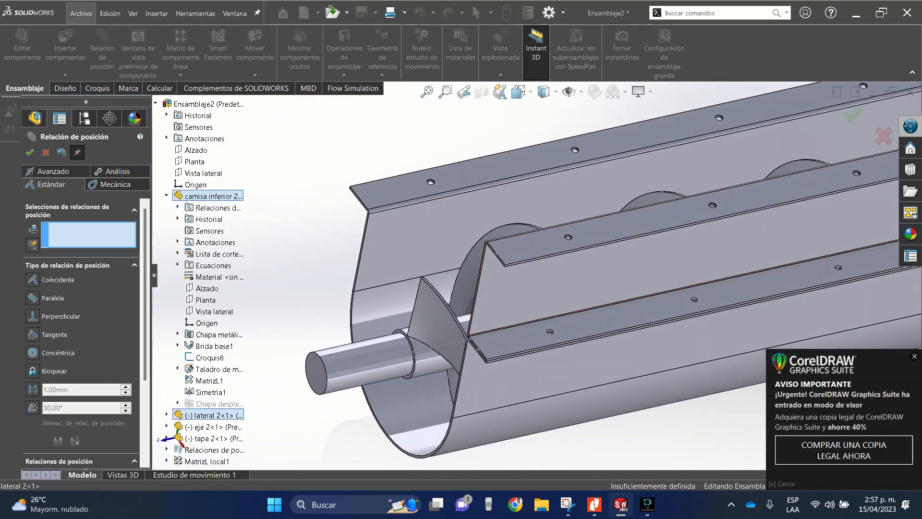
{"action": "key", "text": "Escape"}
- Create a linear component pattern of "lateral 2" along its long flange edge with 2000 mm spacing and 2 instances
{"action": "scroll", "coordinate": [537, 275], "scroll_direction": "up", "scroll_amount": 8}
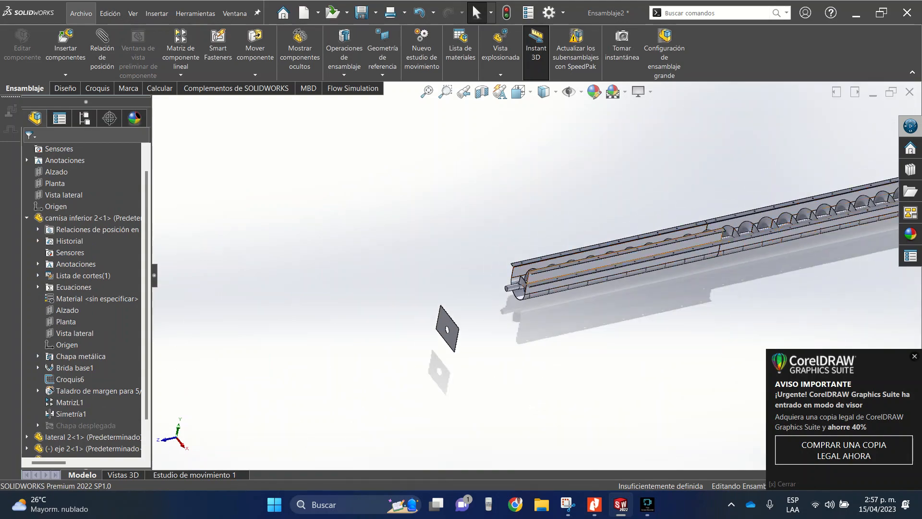
{"action": "scroll", "coordinate": [525, 280], "scroll_direction": "down", "scroll_amount": 7}
{"action": "middle_click_drag", "start_coordinate": [590, 207], "coordinate": [619, 231]}
{"action": "scroll", "coordinate": [618, 240], "scroll_direction": "up", "scroll_amount": 5}
{"action": "scroll", "coordinate": [618, 240], "scroll_direction": "down", "scroll_amount": 4}
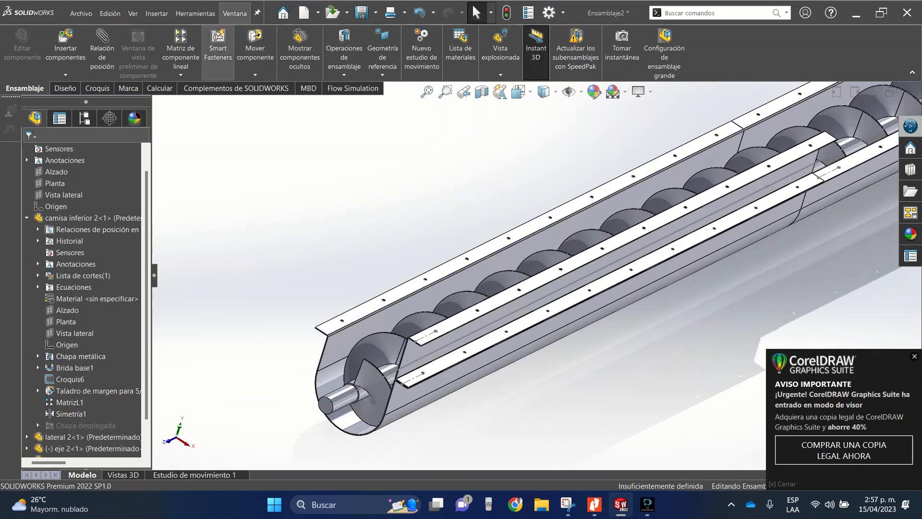
{"action": "left_click", "coordinate": [180, 48]}
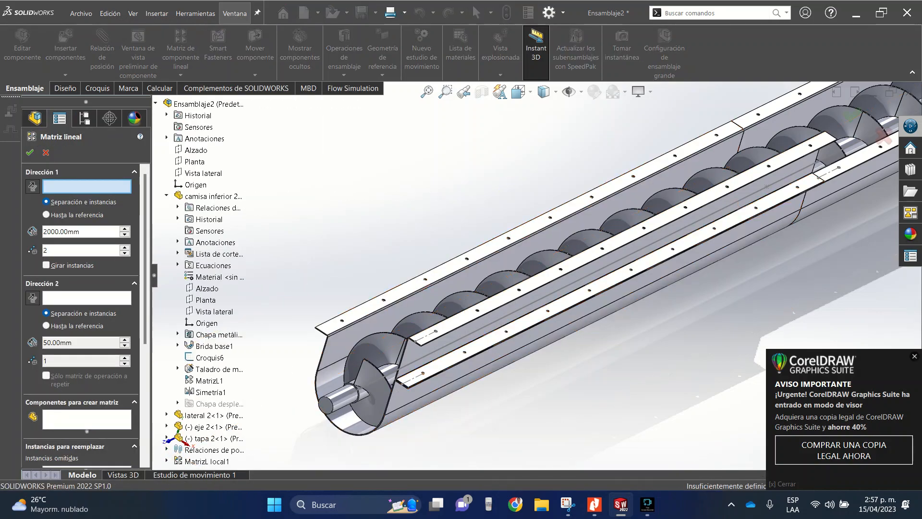
{"action": "scroll", "coordinate": [418, 377], "scroll_direction": "down", "scroll_amount": 5}
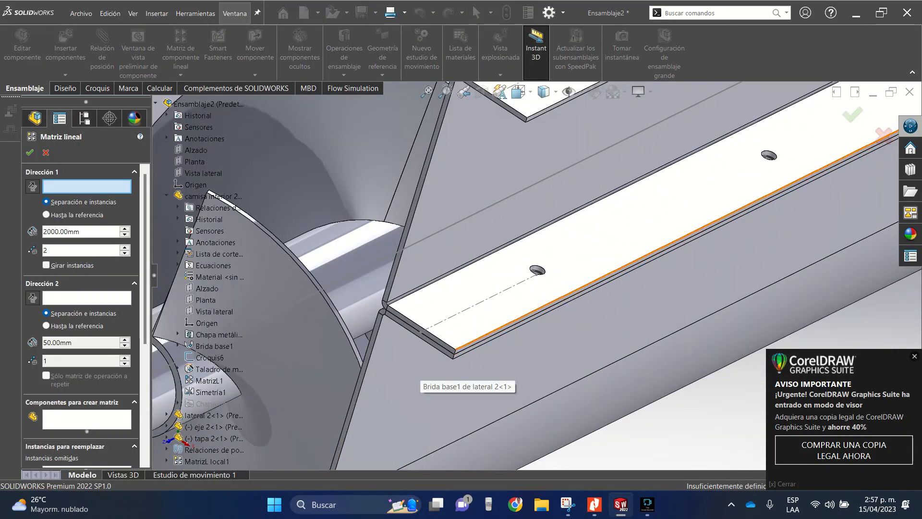
{"action": "left_click", "coordinate": [459, 347]}
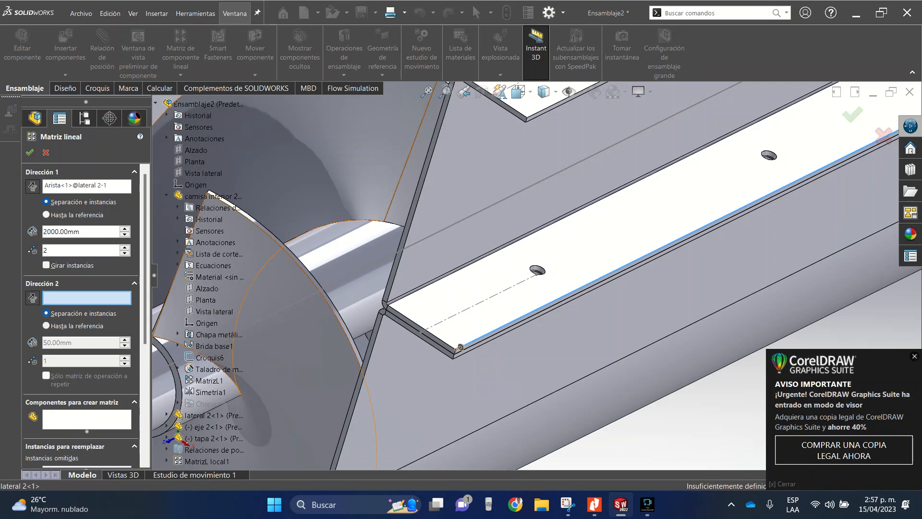
{"action": "left_click", "coordinate": [460, 347]}
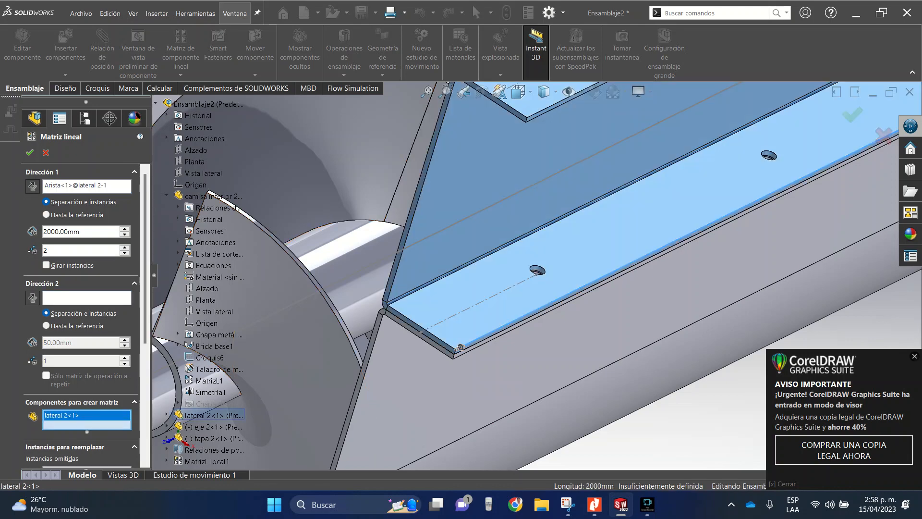
{"action": "scroll", "coordinate": [460, 347], "scroll_direction": "up", "scroll_amount": 12}
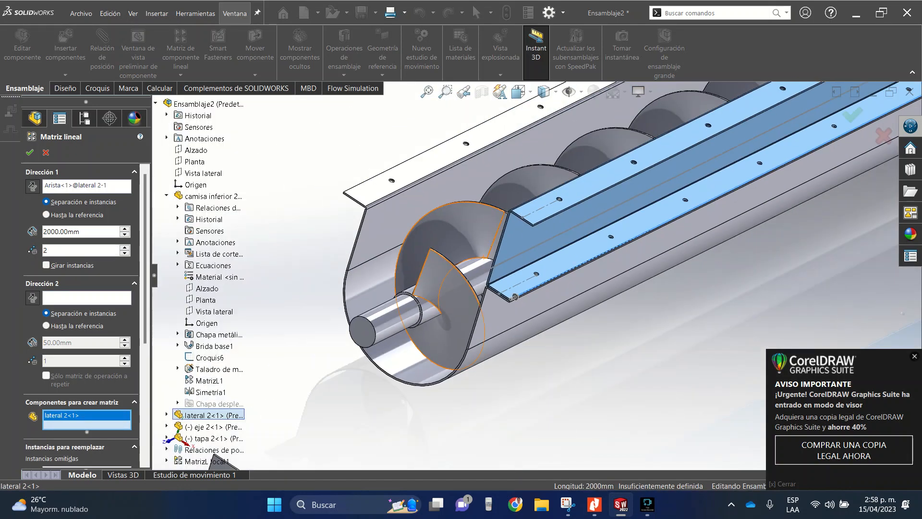
{"action": "scroll", "coordinate": [686, 207], "scroll_direction": "down", "scroll_amount": 4}
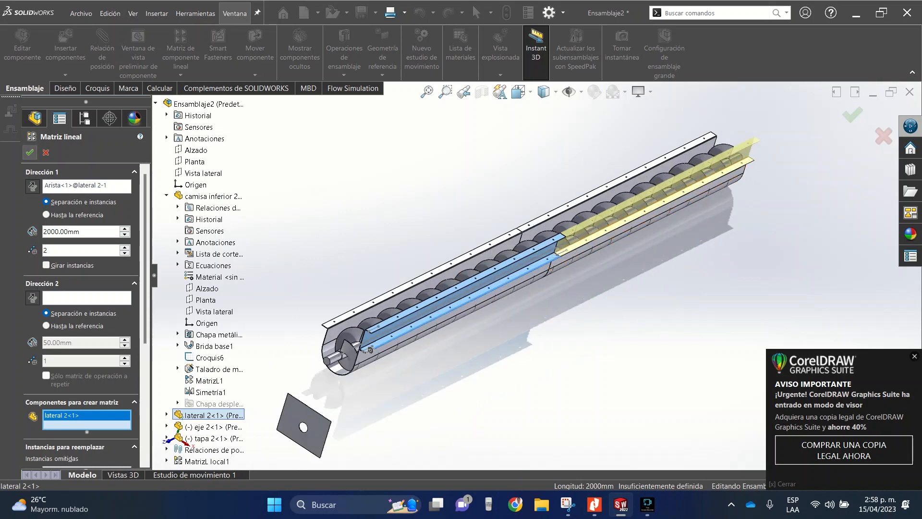
{"action": "left_click", "coordinate": [29, 152]}
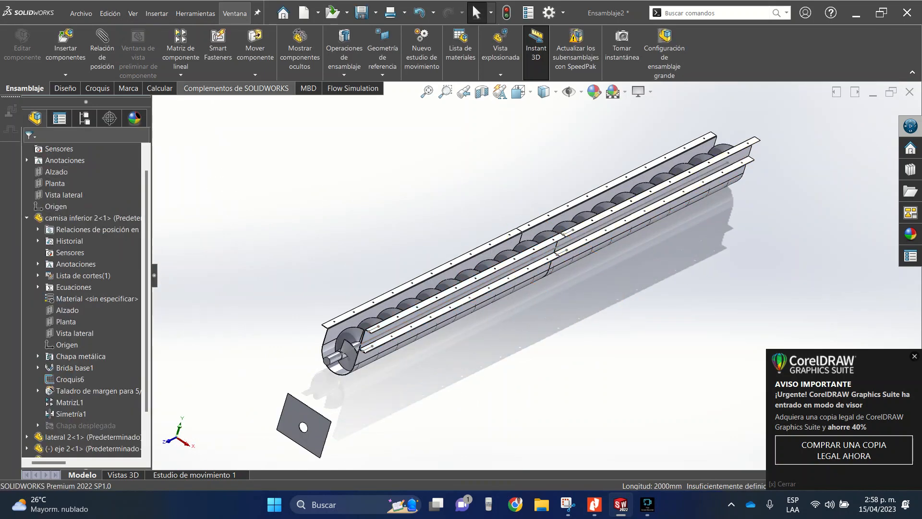
- Mirror both side plates, "lateral 2-1" and "lateral 2-2", about the assembly's "Vista lateral" plane, aligned by bounding box centre
{"action": "left_click", "coordinate": [181, 75]}
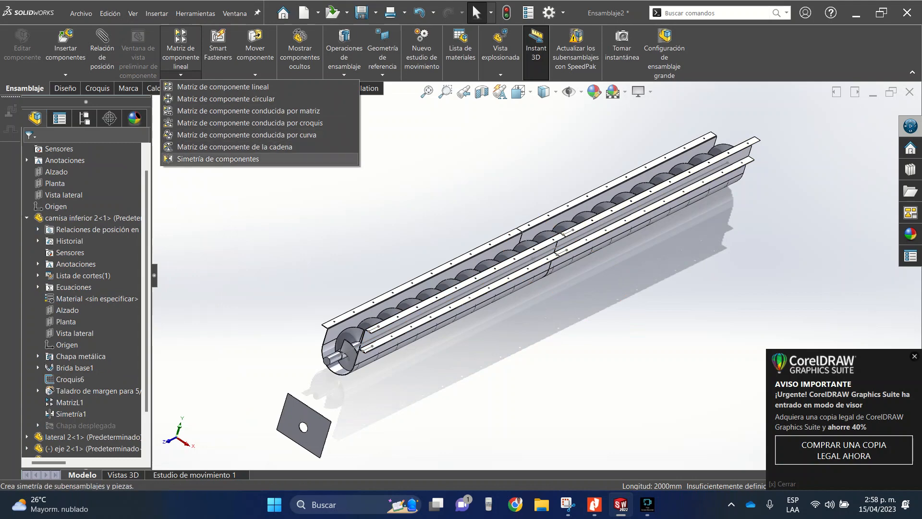
{"action": "left_click", "coordinate": [218, 158]}
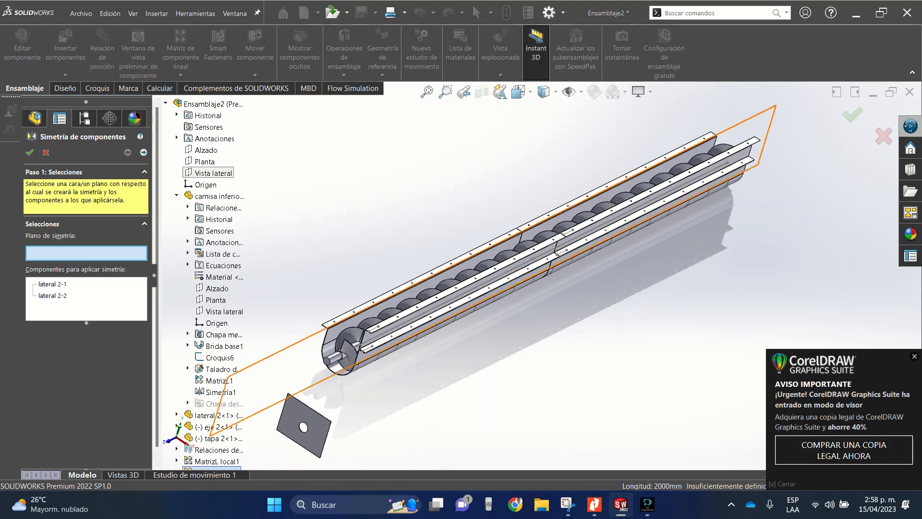
{"action": "left_click", "coordinate": [213, 173]}
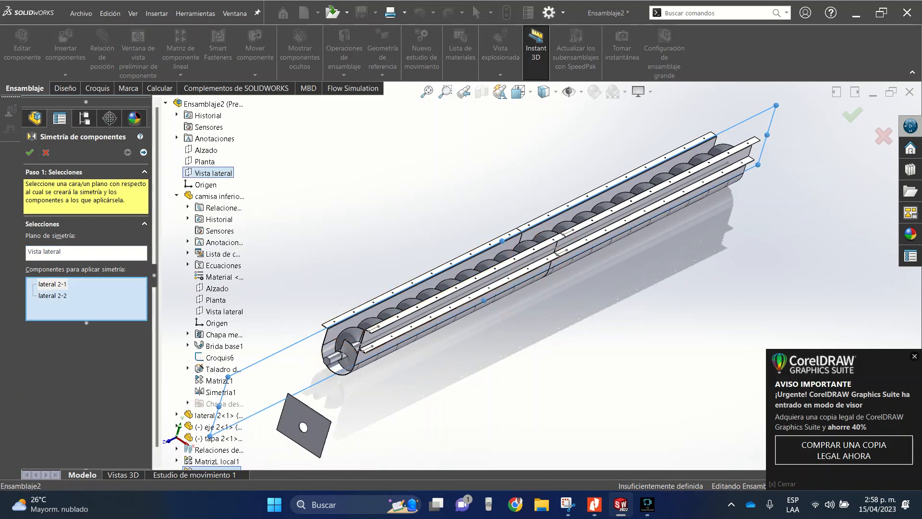
{"action": "left_click", "coordinate": [143, 153]}
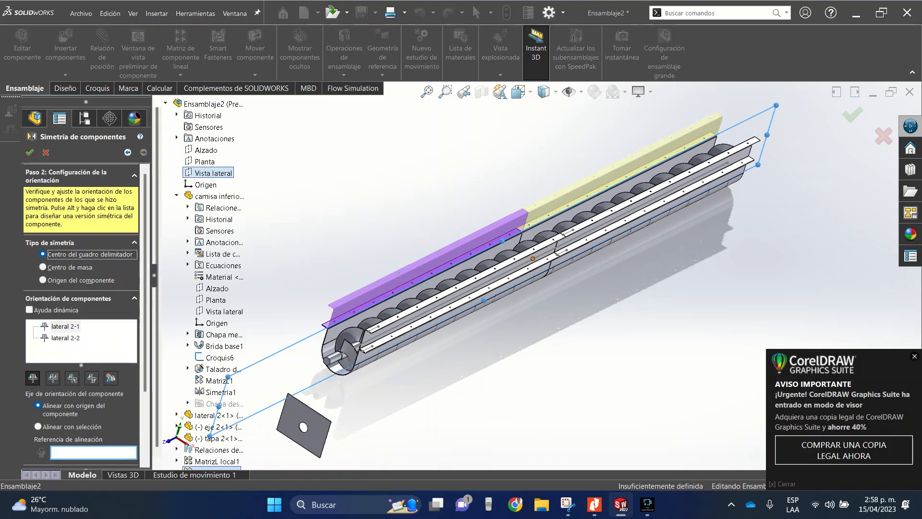
{"action": "scroll", "coordinate": [407, 289], "scroll_direction": "down", "scroll_amount": 10}
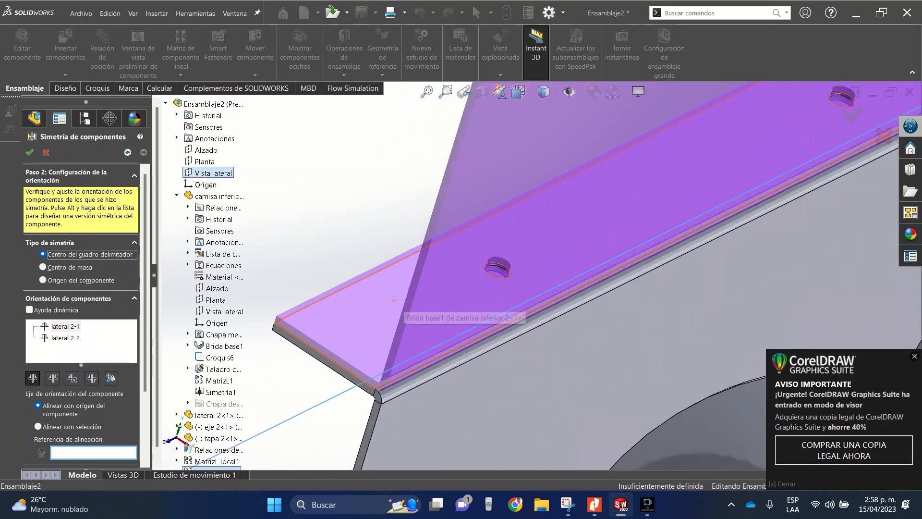
{"action": "scroll", "coordinate": [408, 288], "scroll_direction": "up", "scroll_amount": 10}
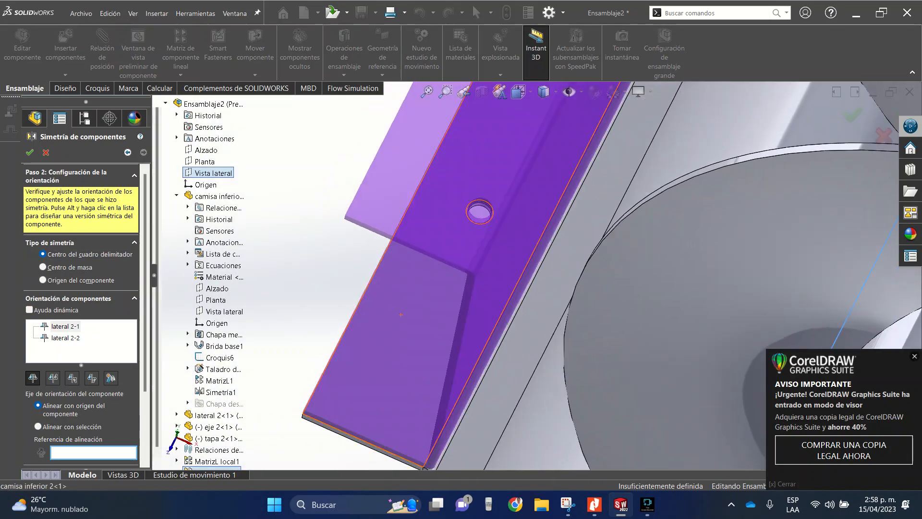
{"action": "scroll", "coordinate": [407, 288], "scroll_direction": "up", "scroll_amount": 5}
{"action": "scroll", "coordinate": [586, 184], "scroll_direction": "down", "scroll_amount": 12}
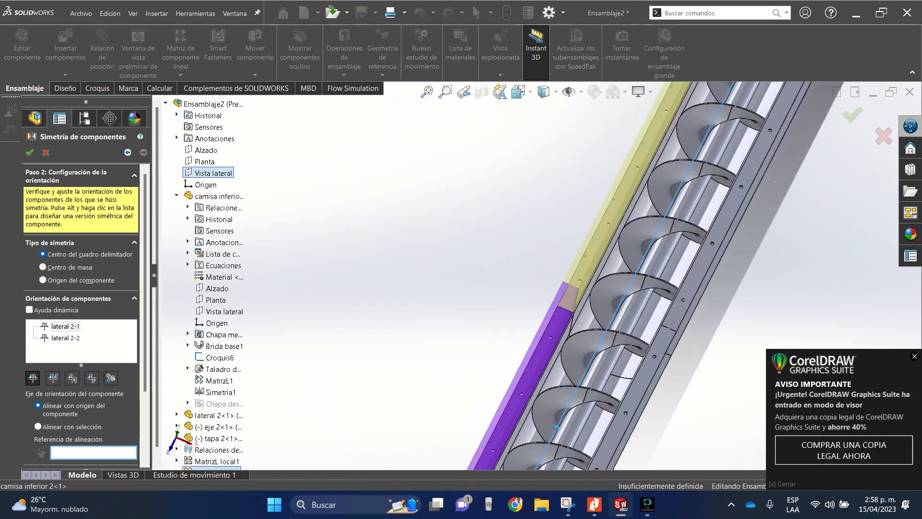
{"action": "middle_click_drag", "start_coordinate": [595, 206], "coordinate": [480, 256]}
{"action": "key", "text": "Return"}
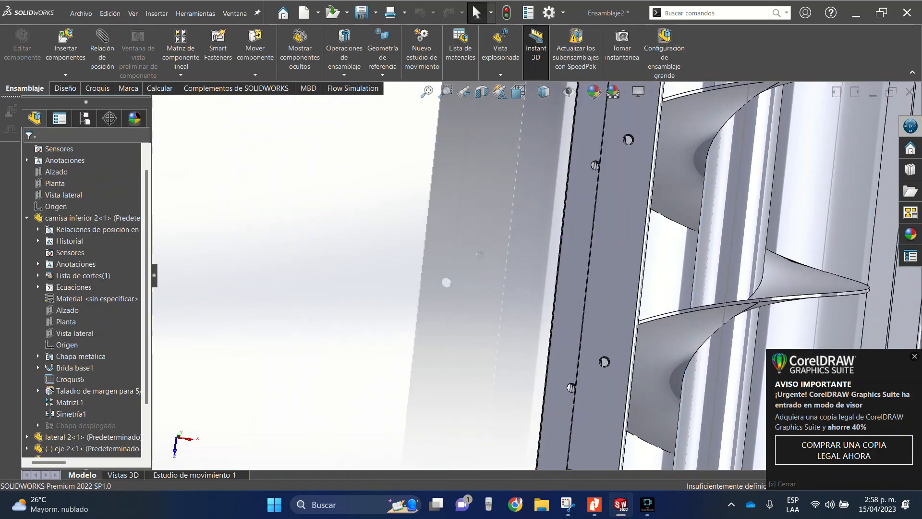
- Examine the side plates on both sides of the trough and compare the open end with end plate "tapa 2"
{"action": "scroll", "coordinate": [561, 388], "scroll_direction": "up", "scroll_amount": 10}
{"action": "middle_click_drag", "start_coordinate": [561, 388], "coordinate": [500, 291]}
{"action": "scroll", "coordinate": [540, 281], "scroll_direction": "down", "scroll_amount": 5}
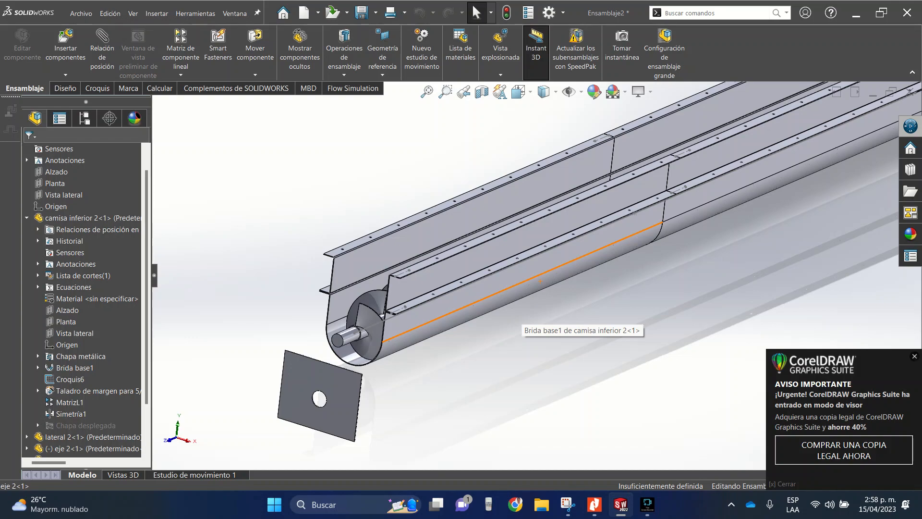
{"action": "scroll", "coordinate": [454, 307], "scroll_direction": "down", "scroll_amount": 3}
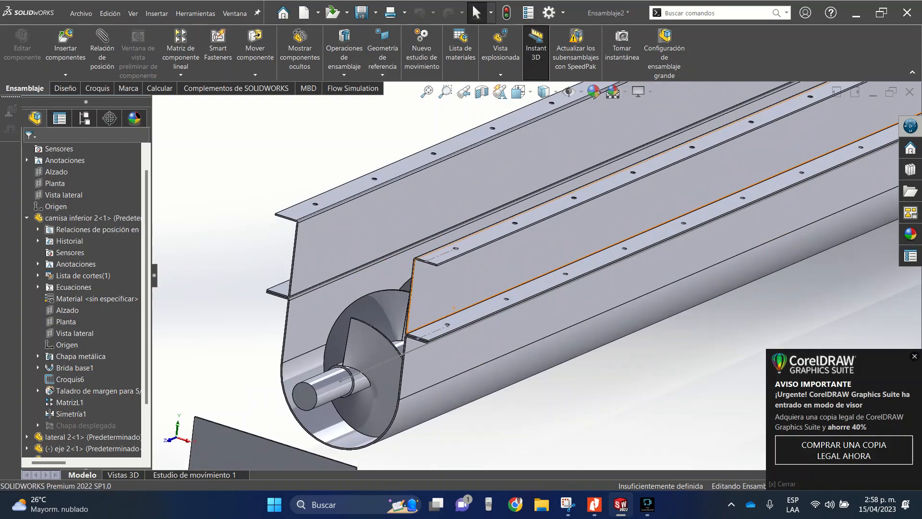
{"action": "mouse_move", "coordinate": [539, 288]}
{"action": "middle_mouse_down"}
{"action": "mouse_move", "coordinate": [668, 310]}
{"action": "mouse_move", "coordinate": [537, 275]}
{"action": "middle_mouse_up"}
{"action": "scroll", "coordinate": [537, 275], "scroll_direction": "up", "scroll_amount": 6}
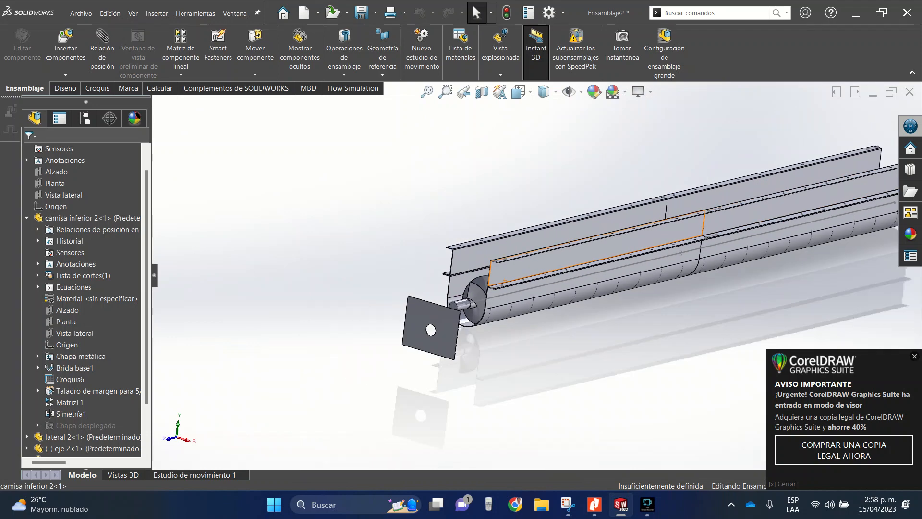
{"action": "scroll", "coordinate": [406, 348], "scroll_direction": "down", "scroll_amount": 4}
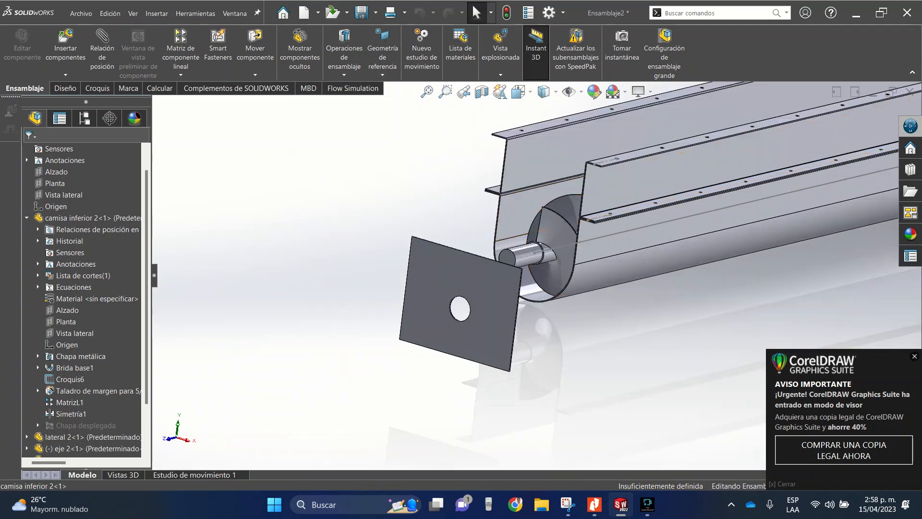
{"action": "scroll", "coordinate": [581, 200], "scroll_direction": "down", "scroll_amount": 4}
{"action": "mouse_move", "coordinate": [514, 193]}
{"action": "middle_mouse_down"}
{"action": "mouse_move", "coordinate": [614, 218]}
{"action": "mouse_move", "coordinate": [530, 199]}
{"action": "middle_mouse_up"}
- Set the web height of side plate "lateral 2" (D1@Croquis1) to 100 mm and rebuild the assembly
{"action": "left_click", "coordinate": [540, 206]}
{"action": "scroll", "coordinate": [540, 206], "scroll_direction": "up", "scroll_amount": 9}
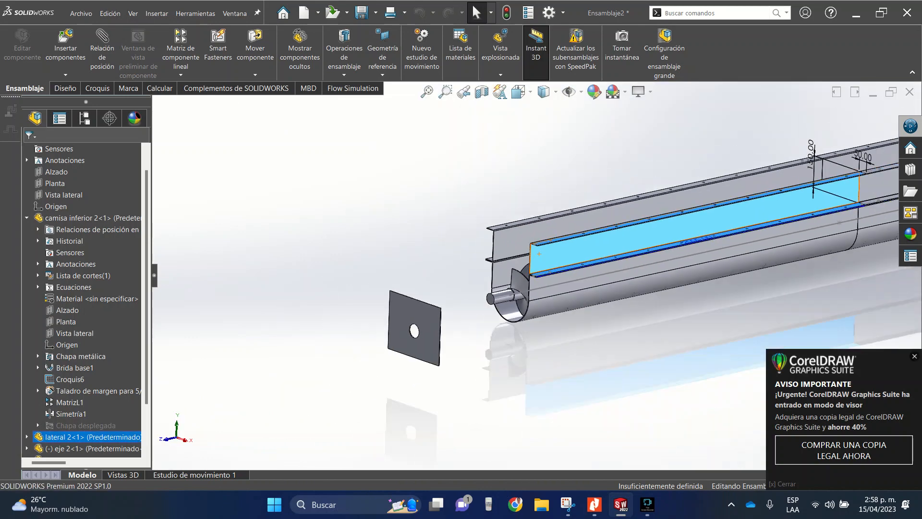
{"action": "scroll", "coordinate": [628, 232], "scroll_direction": "down", "scroll_amount": 3}
{"action": "scroll", "coordinate": [641, 262], "scroll_direction": "down", "scroll_amount": 5}
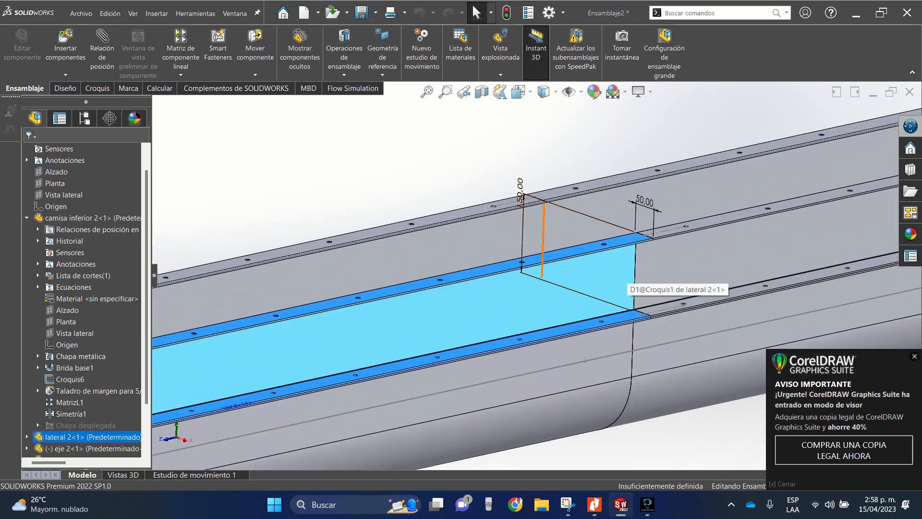
{"action": "double_click", "coordinate": [521, 191]}
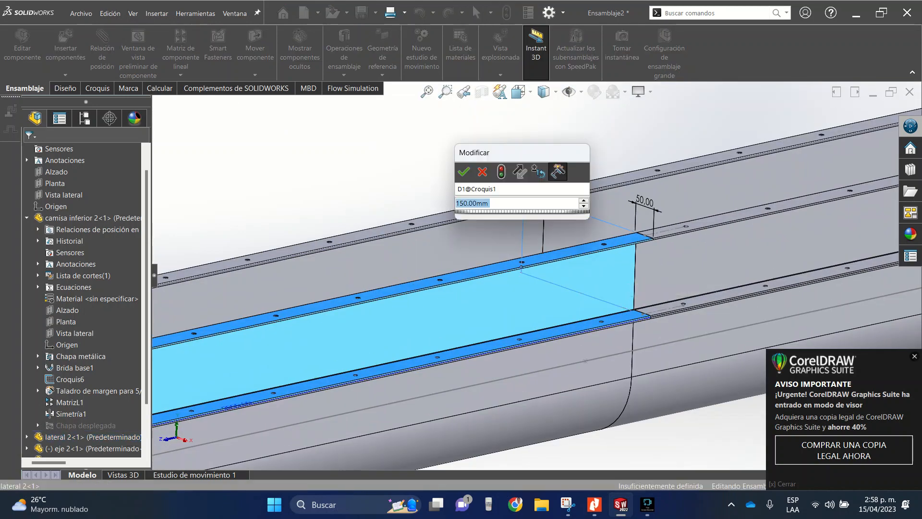
{"action": "type", "text": "100"}
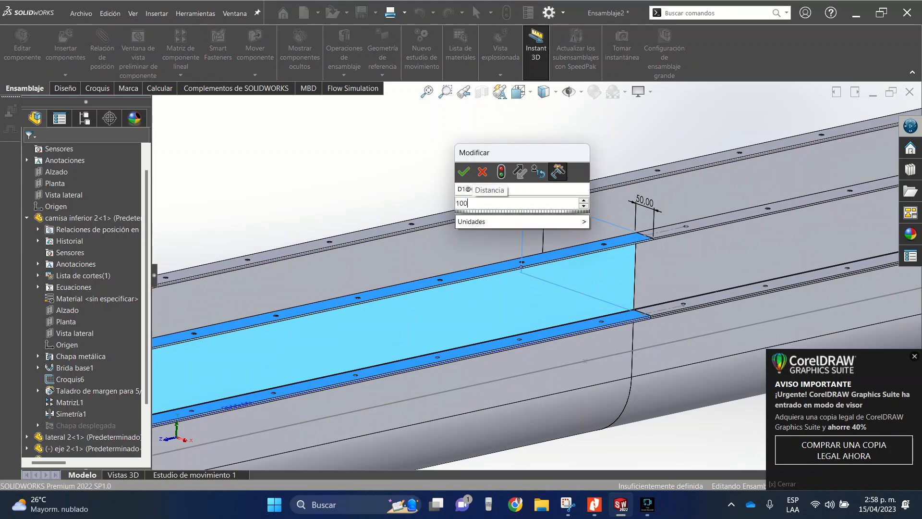
{"action": "left_click", "coordinate": [501, 172]}
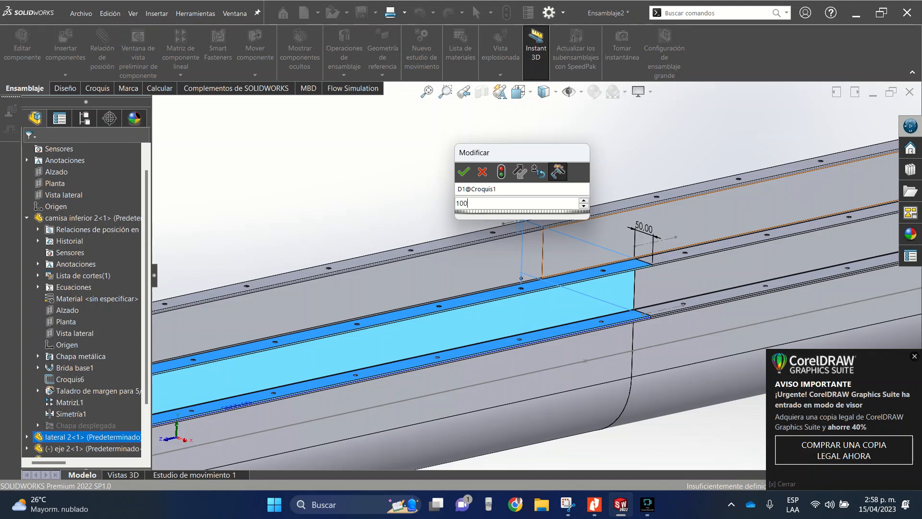
{"action": "left_click", "coordinate": [464, 172]}
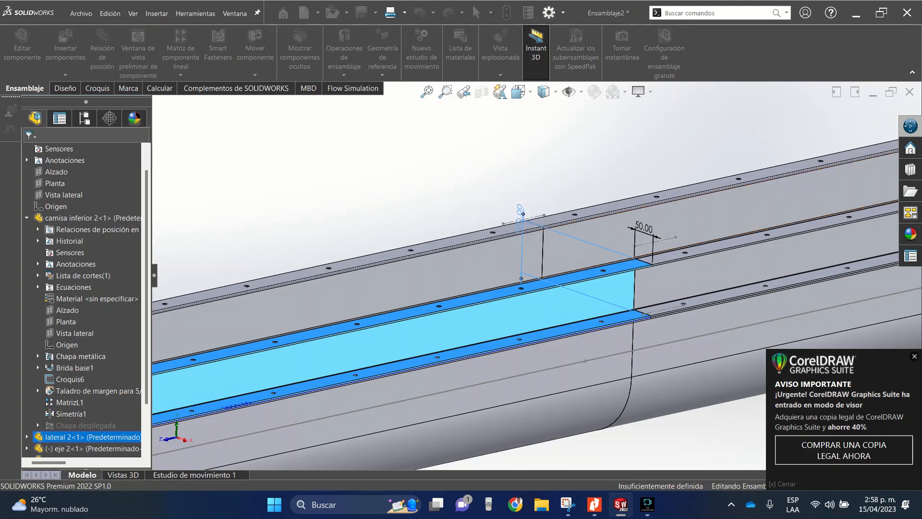
{"action": "key", "text": "Escape"}
{"action": "scroll", "coordinate": [535, 275], "scroll_direction": "up", "scroll_amount": 10}
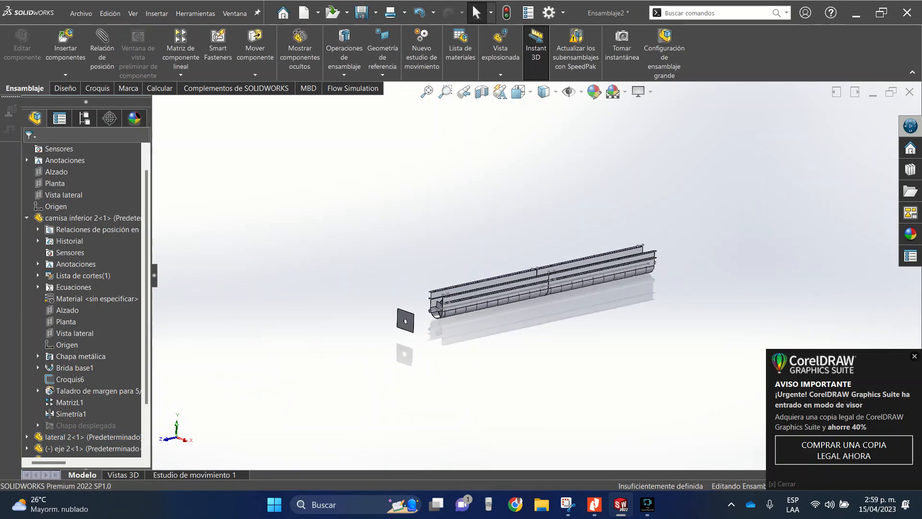
- Mate the round hole of end plate "tapa 2" concentric with the cylindrical face of shaft "eje 2"
{"action": "scroll", "coordinate": [377, 351], "scroll_direction": "down", "scroll_amount": 10}
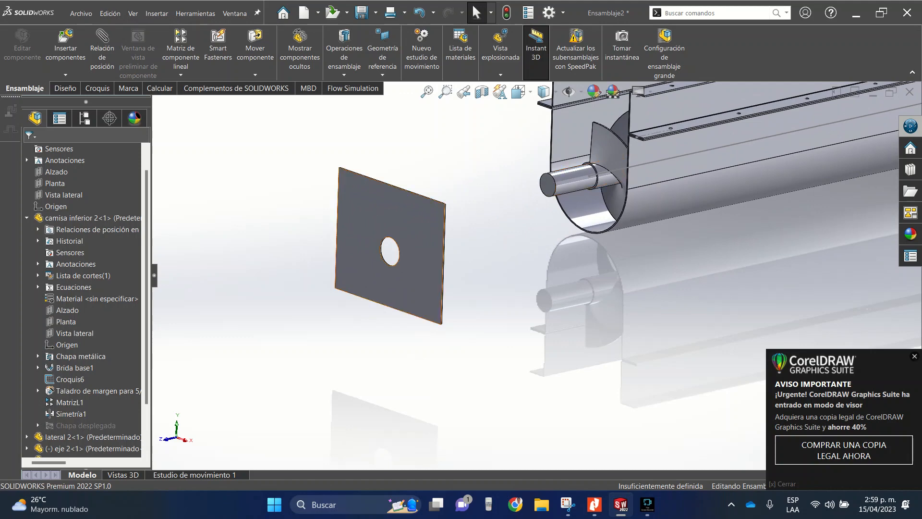
{"action": "scroll", "coordinate": [350, 247], "scroll_direction": "down", "scroll_amount": 8}
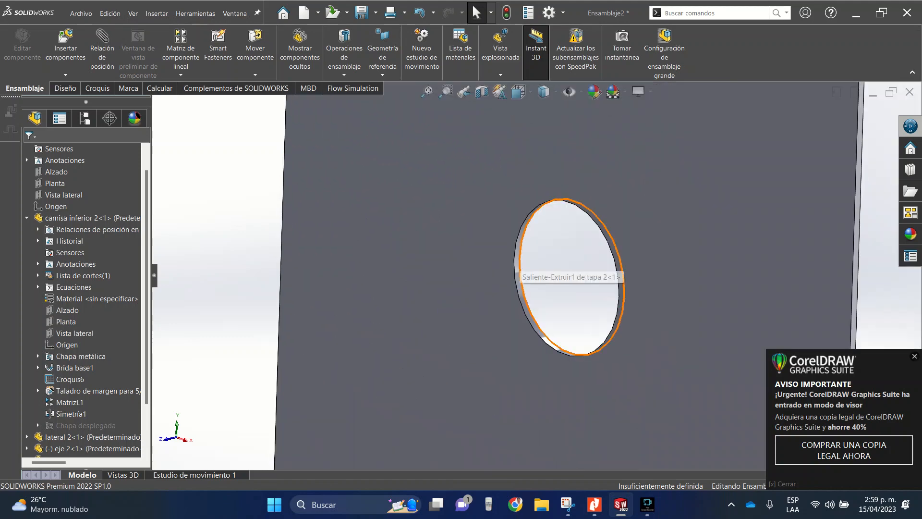
{"action": "left_click", "coordinate": [562, 276]}
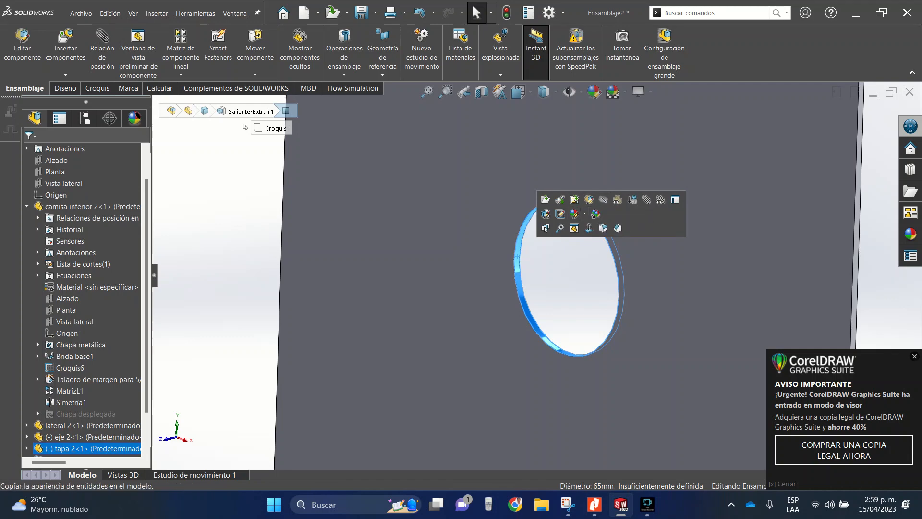
{"action": "left_click", "coordinate": [646, 199]}
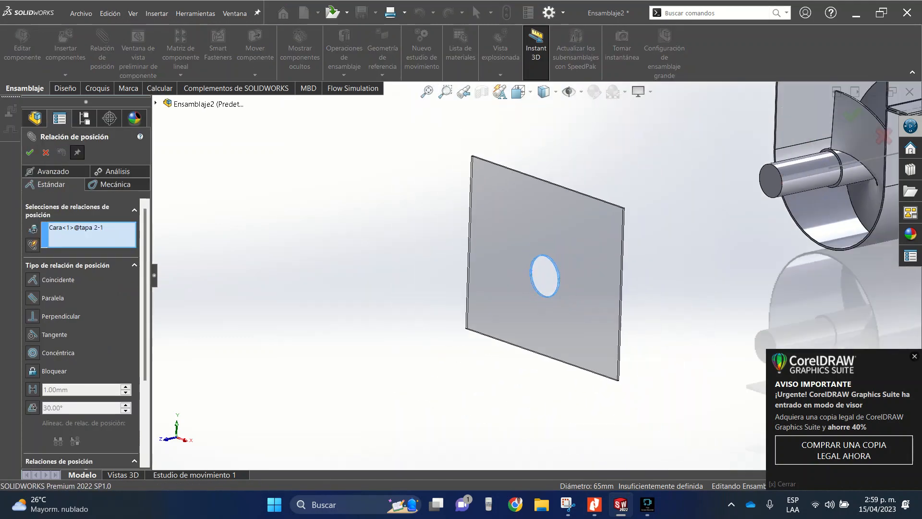
{"action": "scroll", "coordinate": [632, 233], "scroll_direction": "down", "scroll_amount": 4}
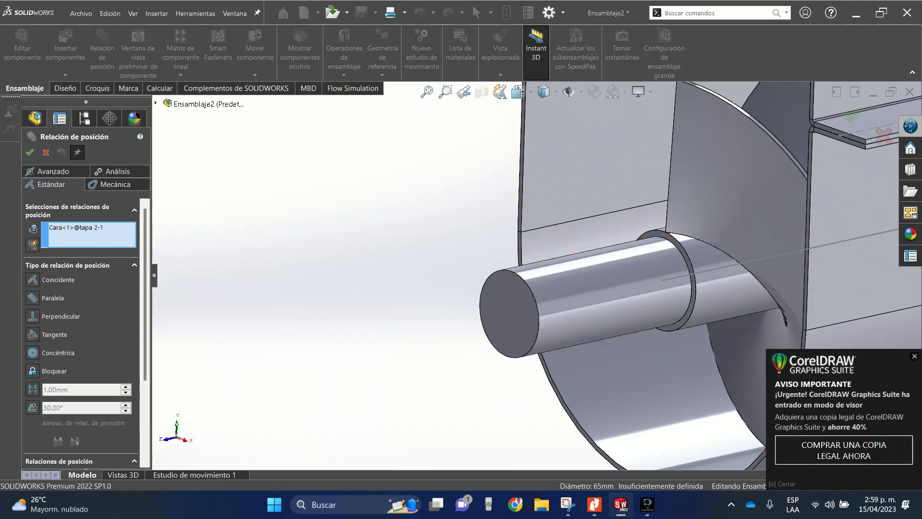
{"action": "left_click", "coordinate": [578, 286]}
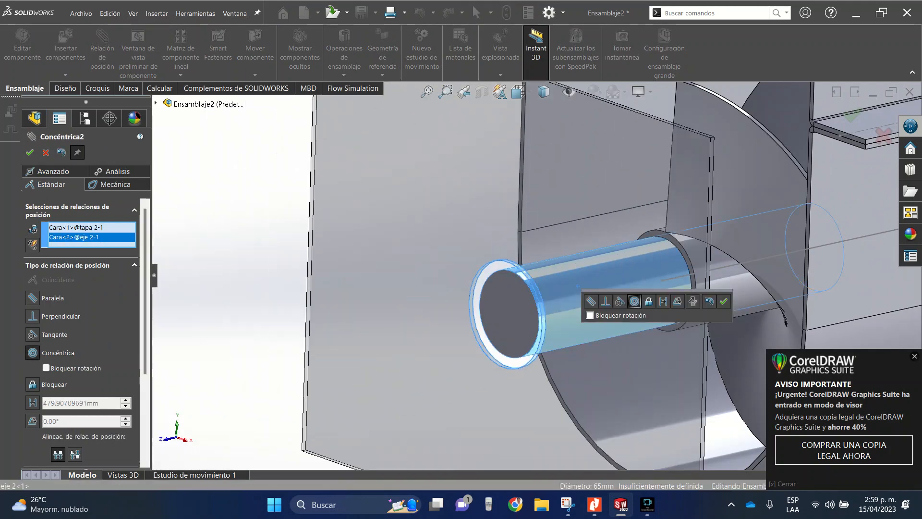
{"action": "left_click", "coordinate": [724, 301]}
- Add a coincident mate between the face of "tapa 2" and the end face of trough "camisa inferior 2"
{"action": "scroll", "coordinate": [537, 274], "scroll_direction": "up", "scroll_amount": 7}
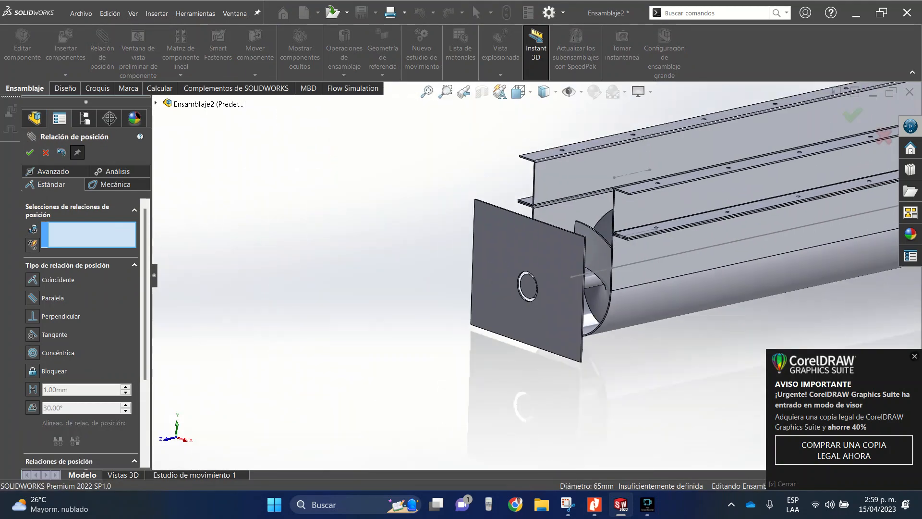
{"action": "middle_click_drag", "start_coordinate": [477, 245], "coordinate": [476, 295]}
{"action": "left_click", "coordinate": [438, 319]}
{"action": "scroll", "coordinate": [475, 295], "scroll_direction": "down", "scroll_amount": 2}
{"action": "left_click", "coordinate": [483, 276]}
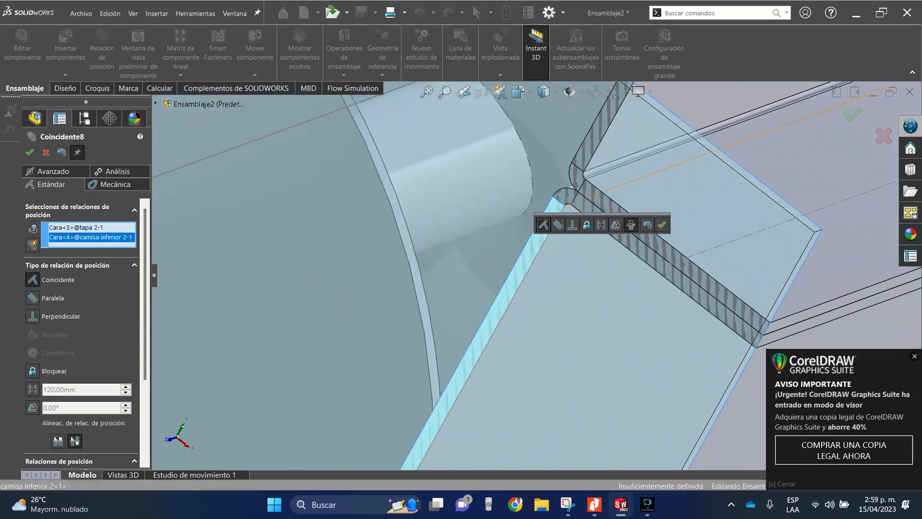
{"action": "left_click", "coordinate": [663, 225]}
- Examine how the mated end plate covers the trough end from above, below and outside, and leave the mate command
{"action": "scroll", "coordinate": [662, 224], "scroll_direction": "up", "scroll_amount": 8}
{"action": "scroll", "coordinate": [534, 258], "scroll_direction": "up", "scroll_amount": 5}
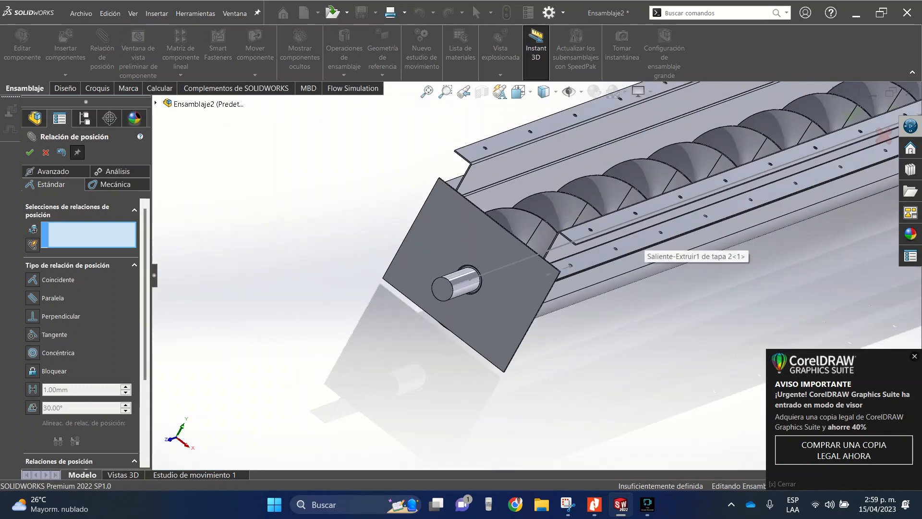
{"action": "middle_click", "coordinate": [462, 241]}
{"action": "middle_click_drag", "start_coordinate": [462, 242], "coordinate": [360, 216]}
{"action": "scroll", "coordinate": [484, 271], "scroll_direction": "down", "scroll_amount": 10}
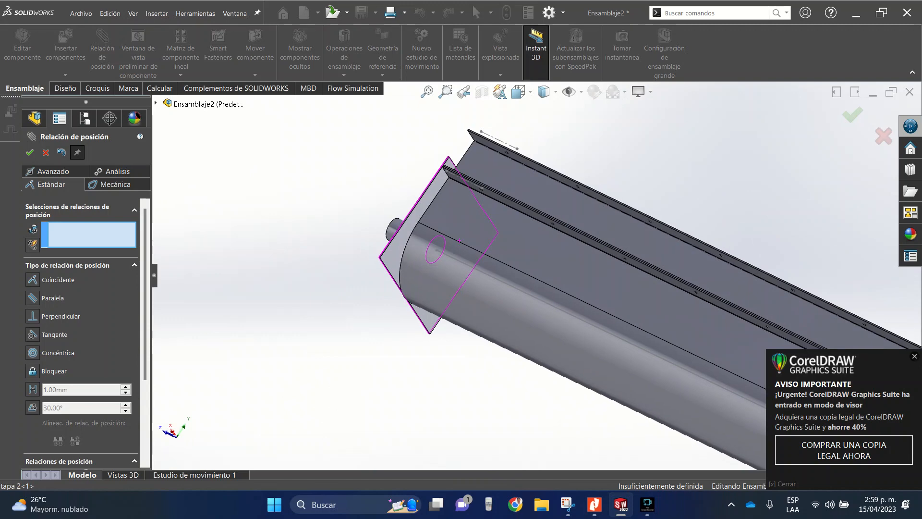
{"action": "middle_click_drag", "start_coordinate": [483, 271], "coordinate": [545, 334]}
{"action": "scroll", "coordinate": [545, 334], "scroll_direction": "up", "scroll_amount": 5}
{"action": "scroll", "coordinate": [485, 267], "scroll_direction": "up", "scroll_amount": 7}
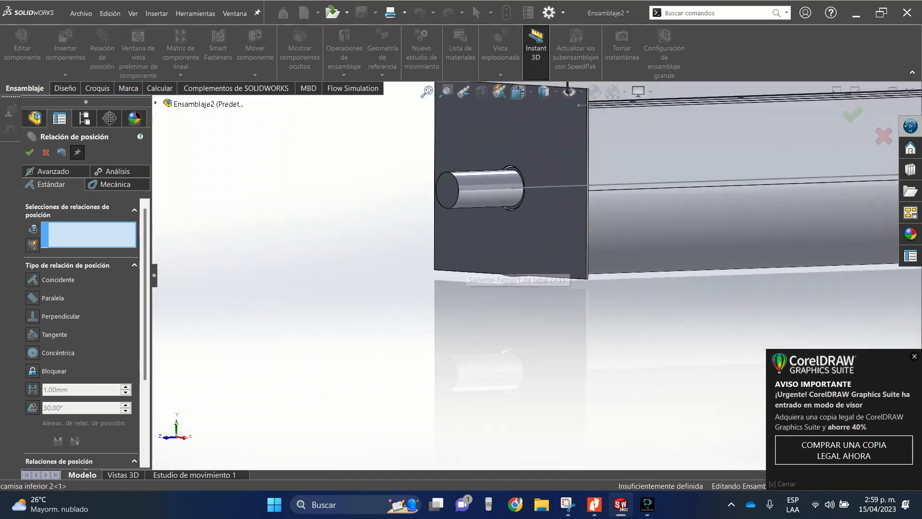
{"action": "scroll", "coordinate": [518, 180], "scroll_direction": "down", "scroll_amount": 8}
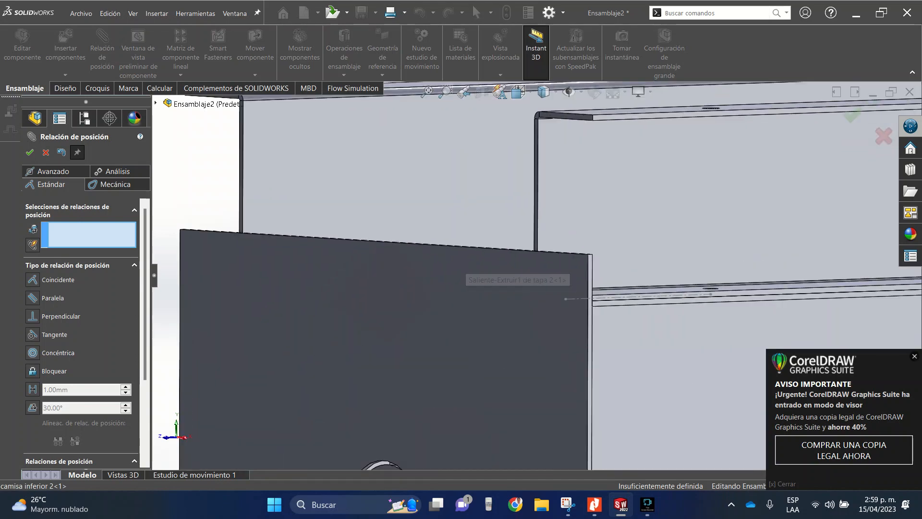
{"action": "key", "text": "Escape"}
- Compare the end plate's upper edge and corners with the side plates' upper and lower flanges
{"action": "middle_click_drag", "start_coordinate": [490, 249], "coordinate": [447, 331]}
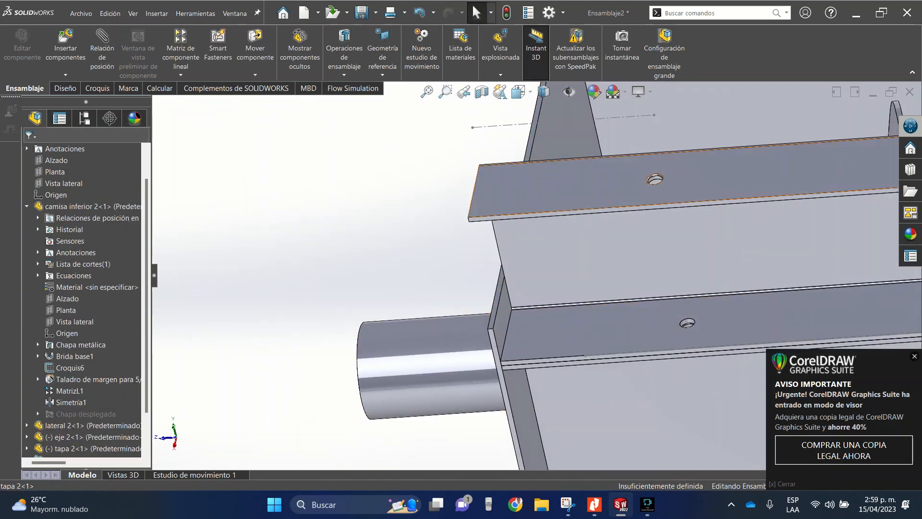
{"action": "middle_click_drag", "start_coordinate": [513, 250], "coordinate": [532, 277]}
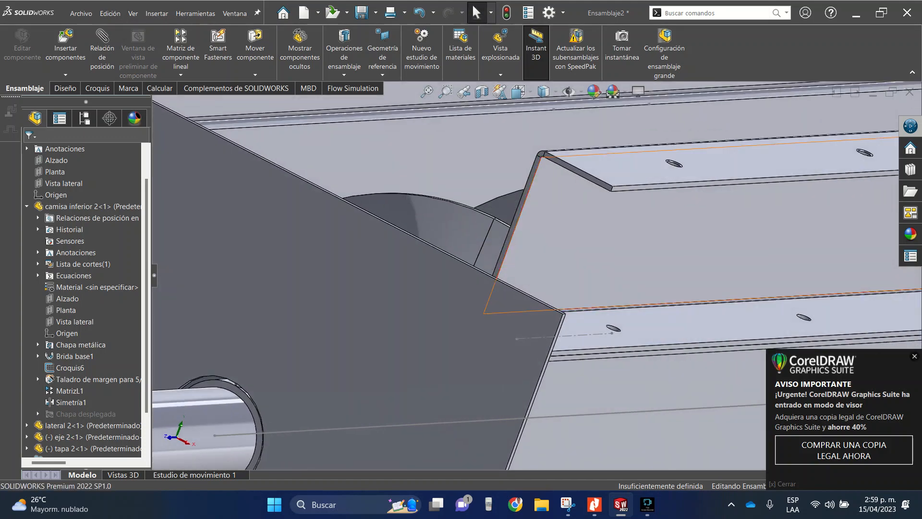
{"action": "scroll", "coordinate": [532, 277], "scroll_direction": "up", "scroll_amount": 6}
{"action": "left_click", "coordinate": [461, 260]}
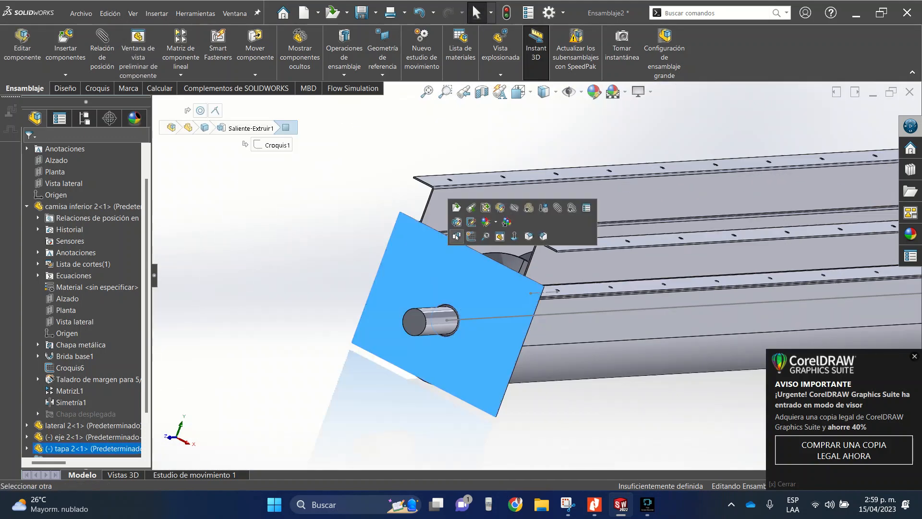
{"action": "left_click", "coordinate": [438, 246]}
{"action": "key", "text": "Escape"}
{"action": "scroll", "coordinate": [536, 275], "scroll_direction": "up", "scroll_amount": 4}
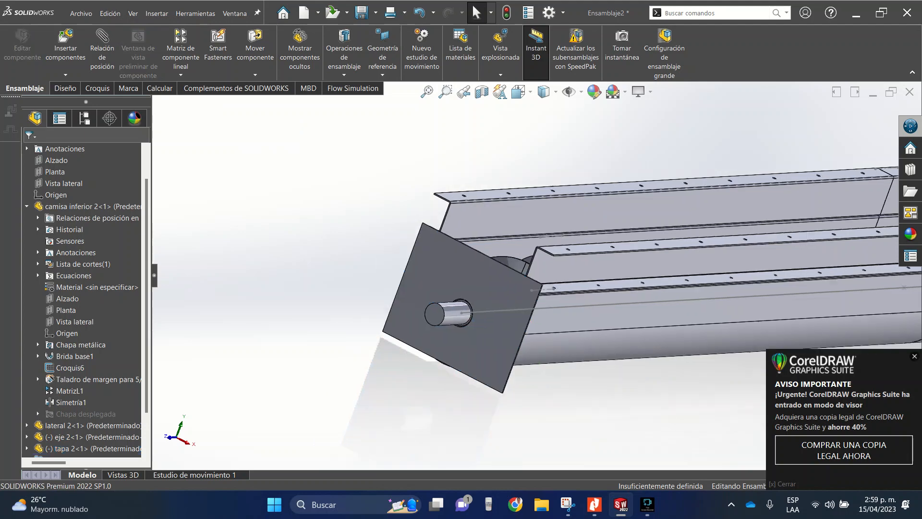
{"action": "scroll", "coordinate": [82, 300], "scroll_direction": "down", "scroll_amount": 2}
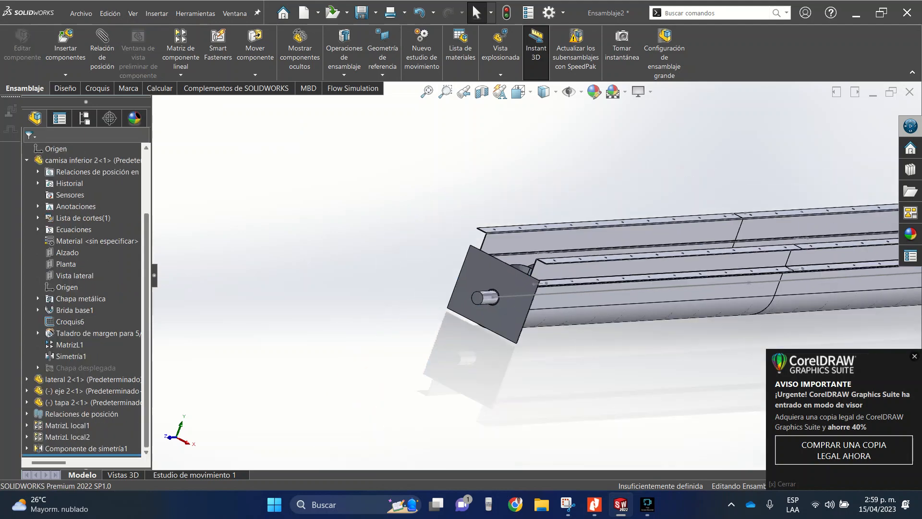
- Set the height of end plate "tapa 2" (D2@Croquis1) to 350 mm and rebuild the assembly
{"action": "left_click", "coordinate": [504, 312]}
{"action": "scroll", "coordinate": [544, 328], "scroll_direction": "down", "scroll_amount": 4}
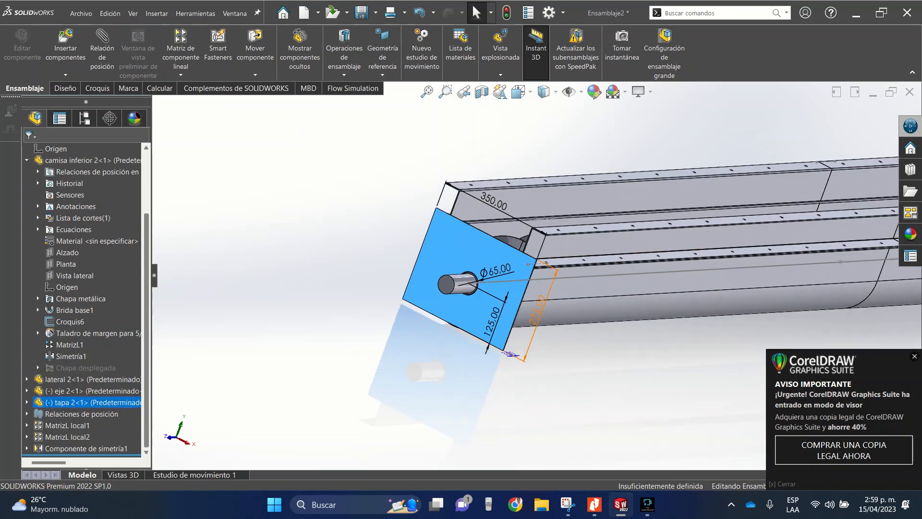
{"action": "middle_click_drag", "start_coordinate": [553, 259], "coordinate": [548, 213]}
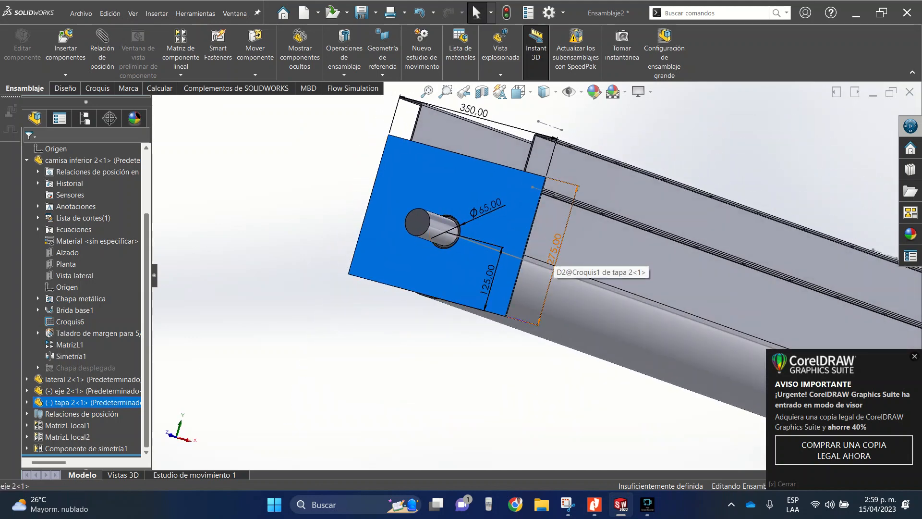
{"action": "double_click", "coordinate": [551, 262]}
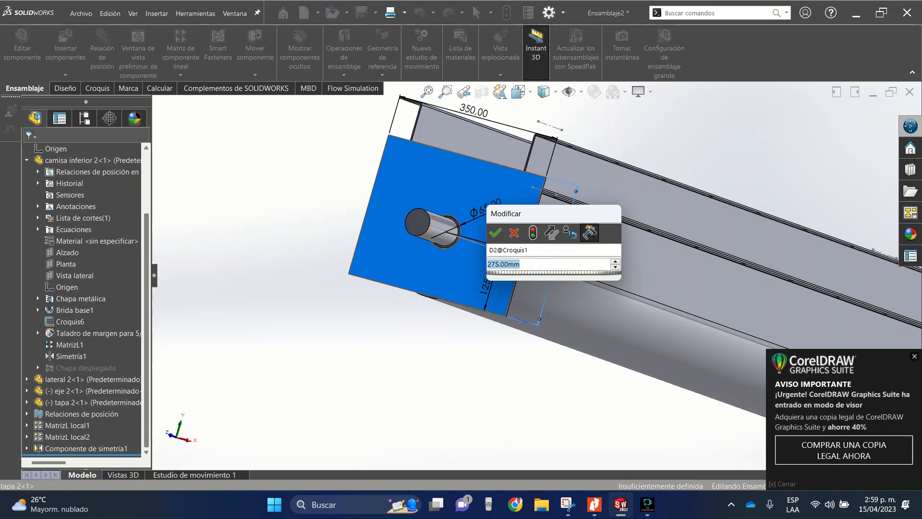
{"action": "type", "text": "350"}
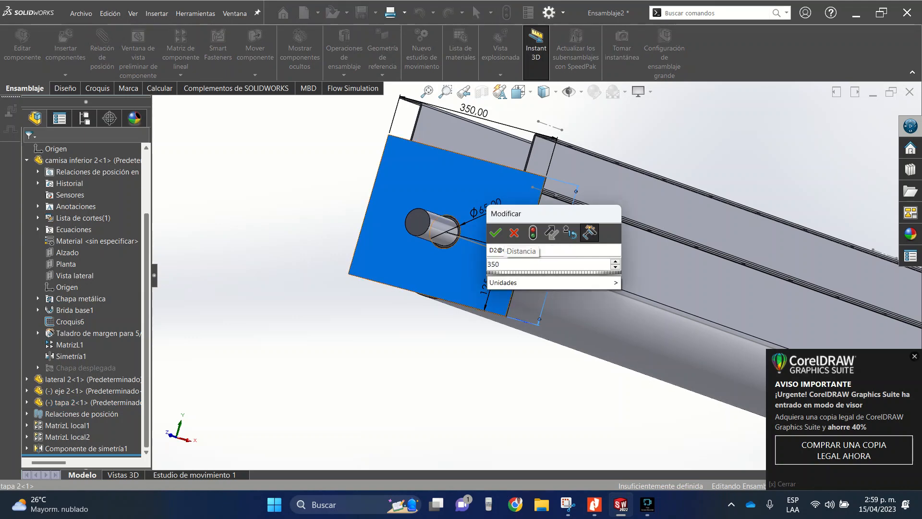
{"action": "key", "text": "Return"}
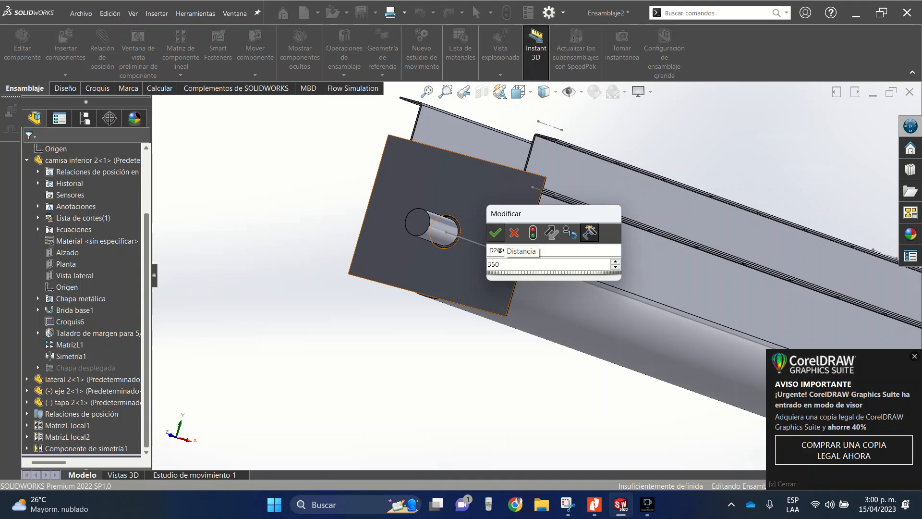
{"action": "left_click", "coordinate": [496, 232]}
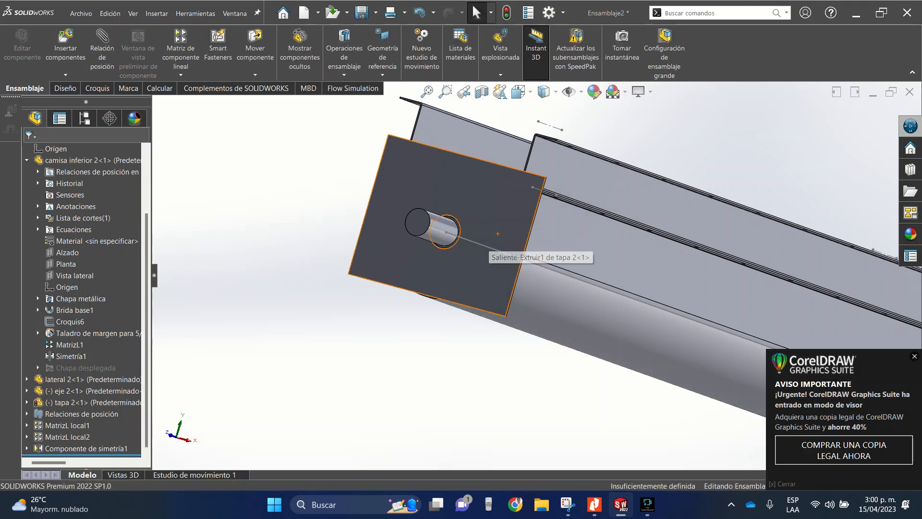
{"action": "key", "text": "ctrl+b"}
- Check the resized end plate against the side plate flanges and view the whole conveyor assembly
{"action": "scroll", "coordinate": [558, 134], "scroll_direction": "down", "scroll_amount": 6}
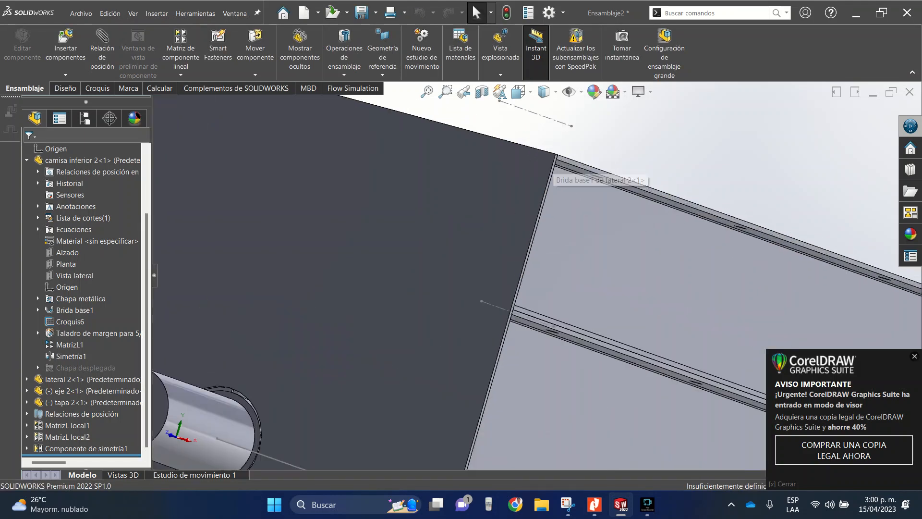
{"action": "scroll", "coordinate": [557, 168], "scroll_direction": "up", "scroll_amount": 8}
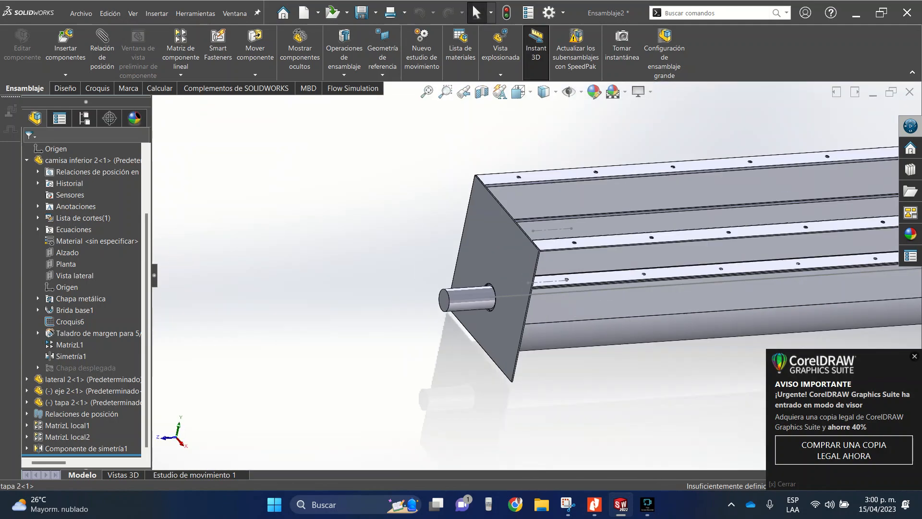
{"action": "scroll", "coordinate": [532, 279], "scroll_direction": "up", "scroll_amount": 2}
{"action": "scroll", "coordinate": [531, 277], "scroll_direction": "up", "scroll_amount": 8}
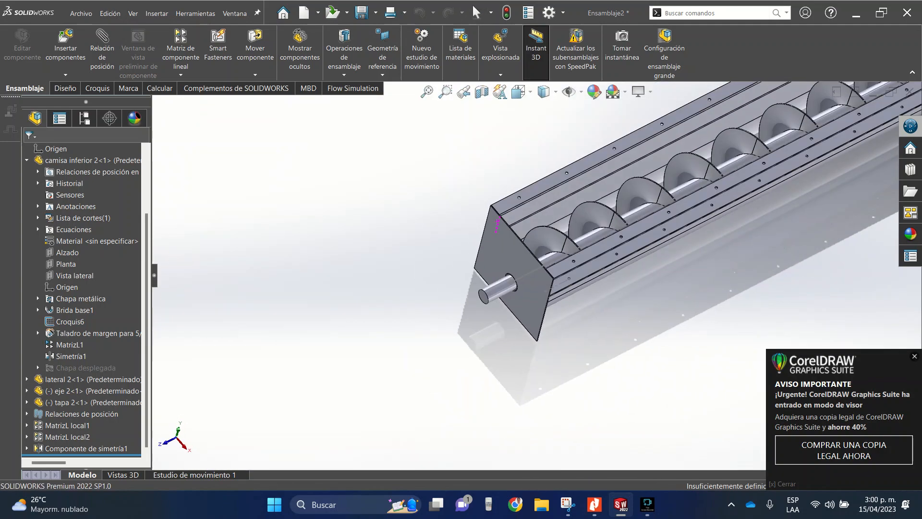
{"action": "scroll", "coordinate": [693, 250], "scroll_direction": "down", "scroll_amount": 3}
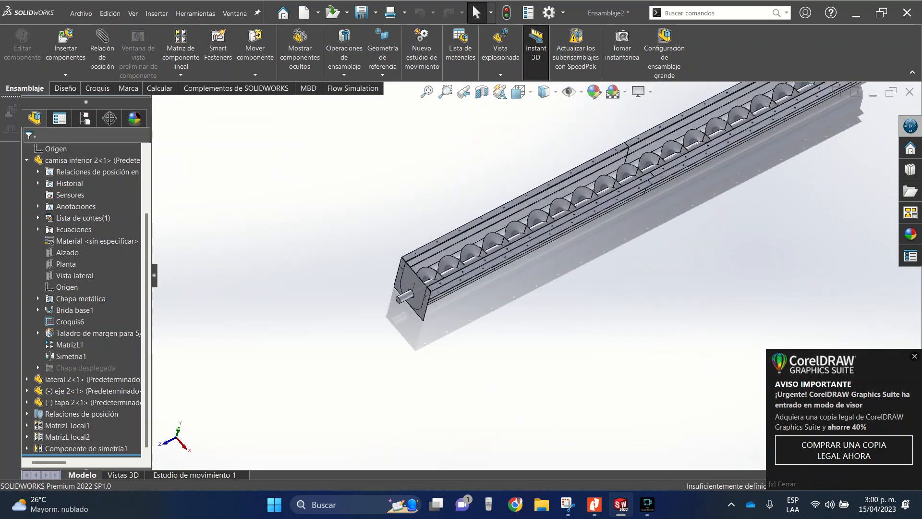
{"action": "scroll", "coordinate": [672, 211], "scroll_direction": "up", "scroll_amount": 3}
{"action": "scroll", "coordinate": [658, 173], "scroll_direction": "down", "scroll_amount": 3}
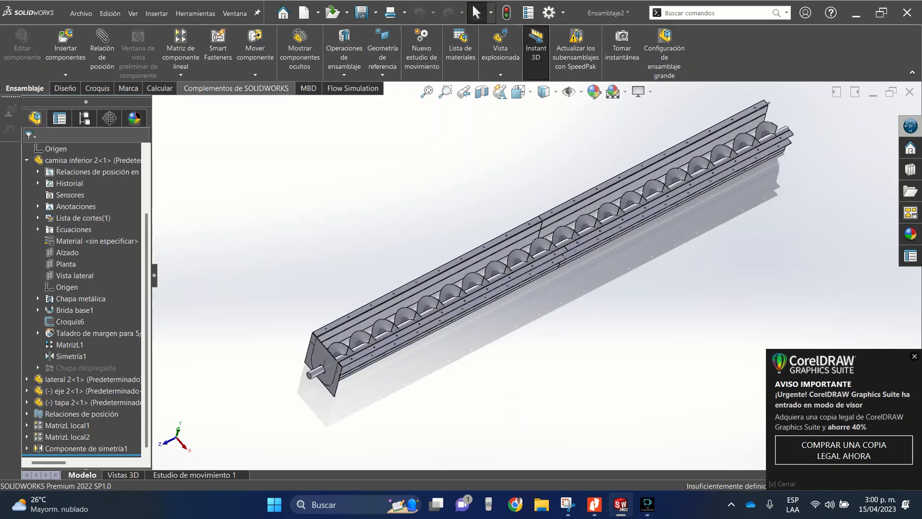
- Mirror end plate "tapa 2" about the assembly's Alzado plane to close the opposite end of the trough
{"action": "left_click", "coordinate": [180, 75]}
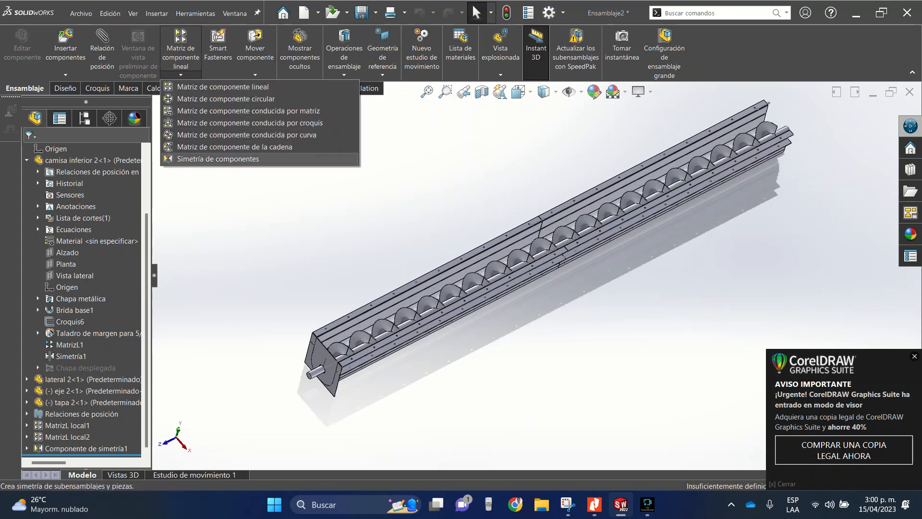
{"action": "left_click", "coordinate": [218, 159]}
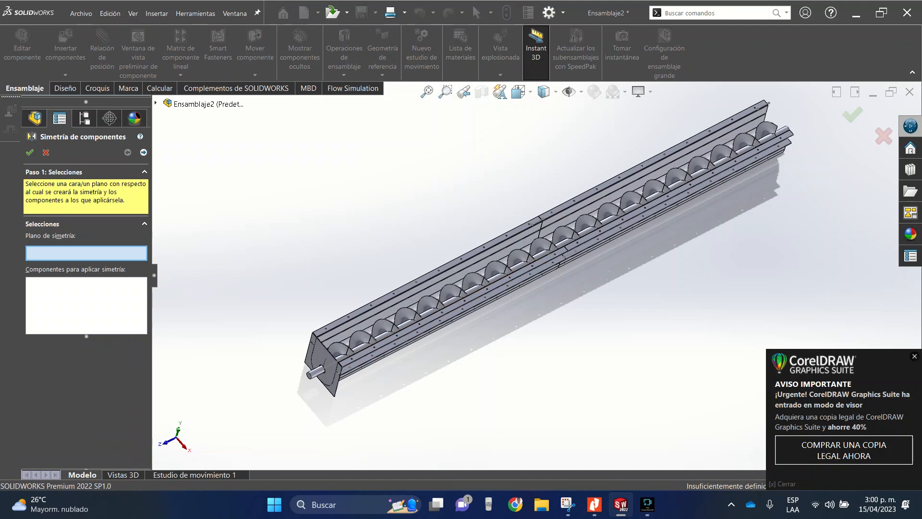
{"action": "left_click", "coordinate": [155, 103]}
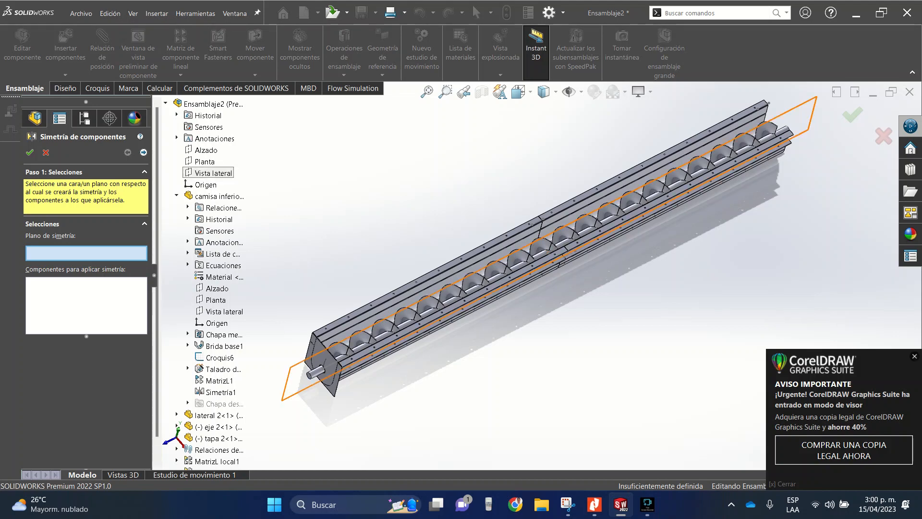
{"action": "left_click", "coordinate": [206, 150]}
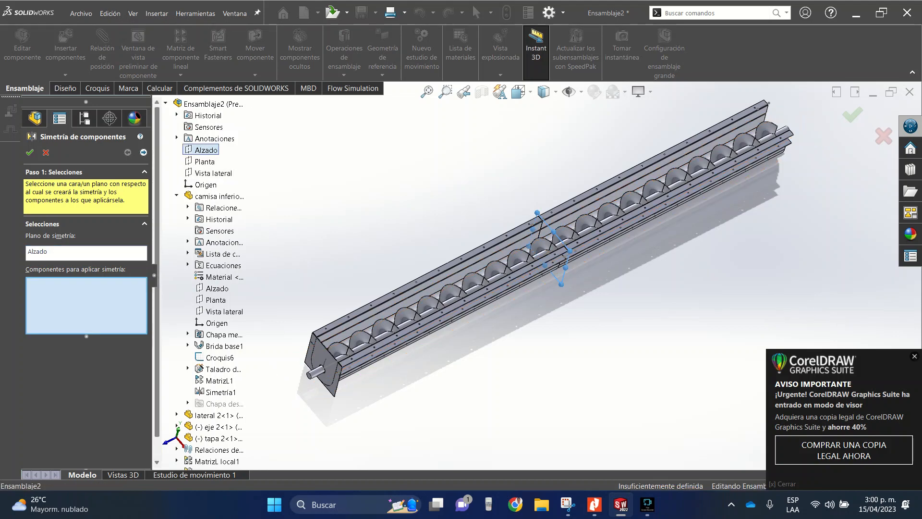
{"action": "left_click", "coordinate": [218, 438]}
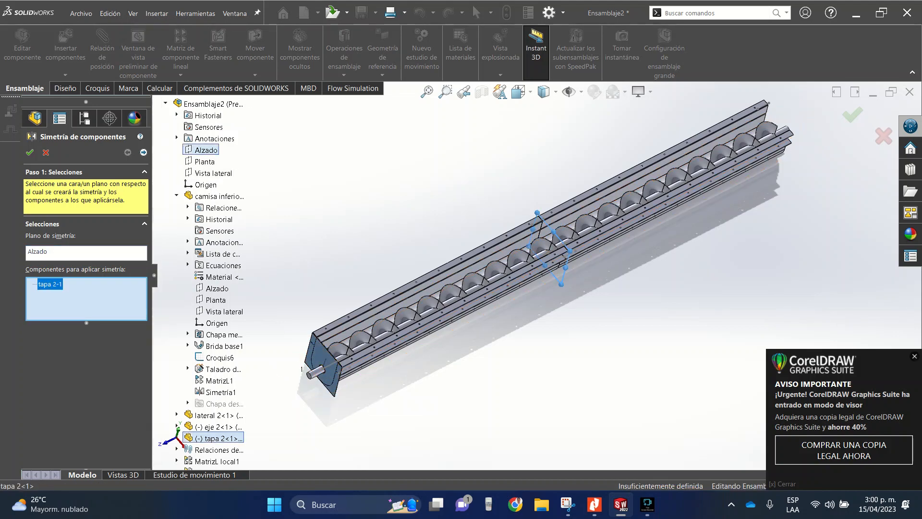
{"action": "left_click", "coordinate": [143, 152]}
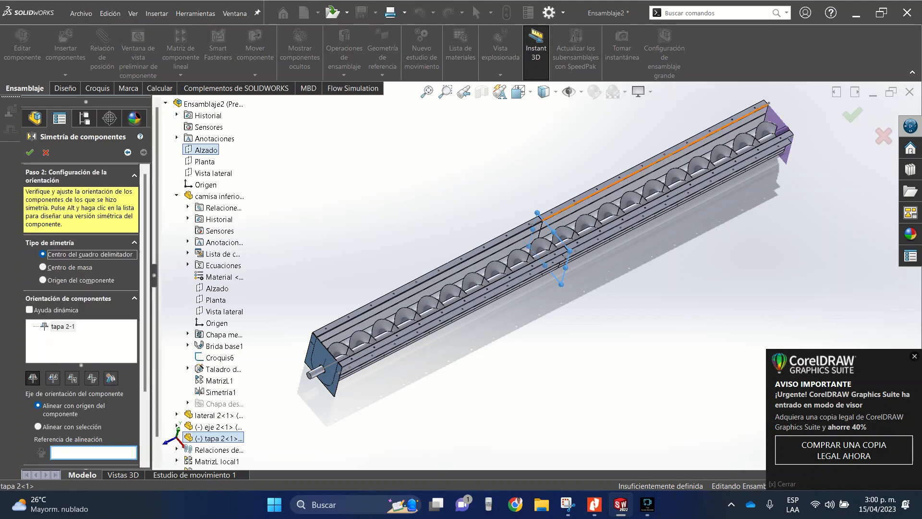
{"action": "scroll", "coordinate": [791, 126], "scroll_direction": "down", "scroll_amount": 10}
{"action": "scroll", "coordinate": [740, 178], "scroll_direction": "down", "scroll_amount": 10}
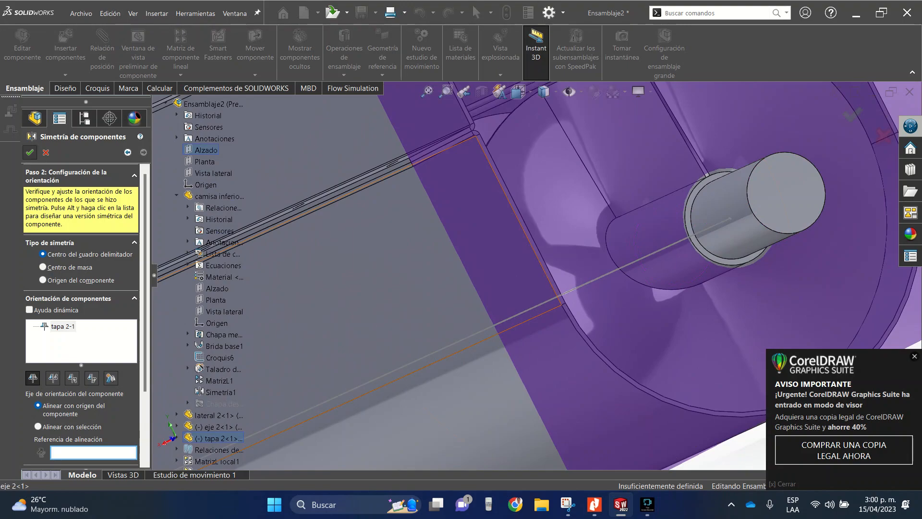
{"action": "left_click", "coordinate": [29, 152]}
- Inspect the mirrored end plate and the whole conveyor in isometric and top views
{"action": "scroll", "coordinate": [528, 267], "scroll_direction": "up", "scroll_amount": 9}
{"action": "middle_click_drag", "start_coordinate": [526, 276], "coordinate": [447, 353]}
{"action": "scroll", "coordinate": [527, 277], "scroll_direction": "up", "scroll_amount": 5}
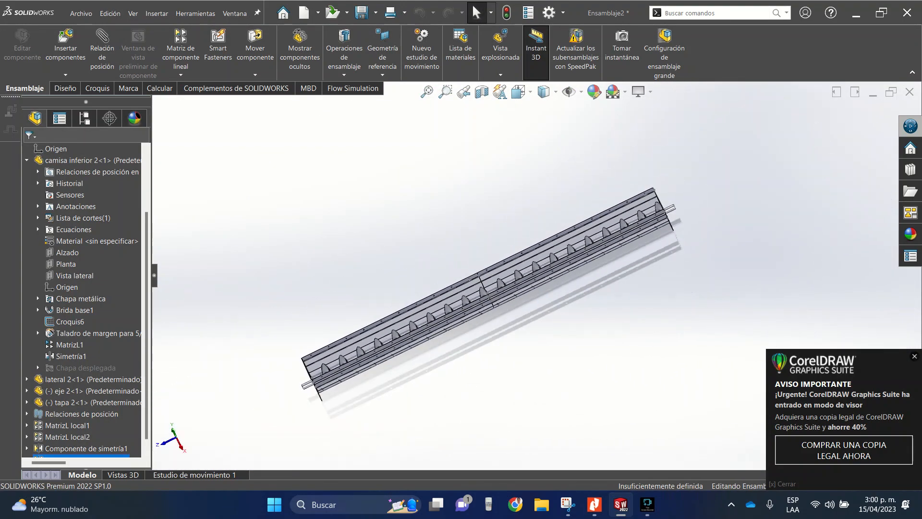
{"action": "scroll", "coordinate": [391, 369], "scroll_direction": "down", "scroll_amount": 3}
{"action": "left_click", "coordinate": [518, 91]}
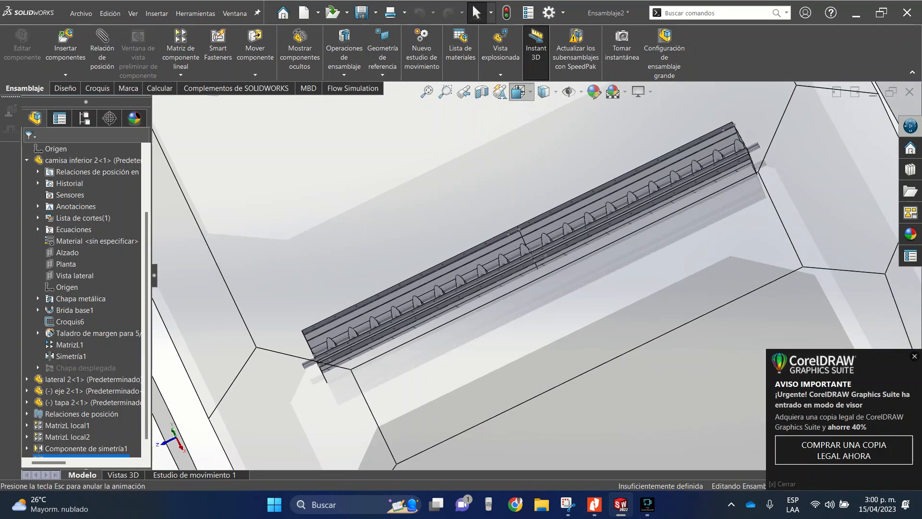
{"action": "key", "text": "ctrl+7"}
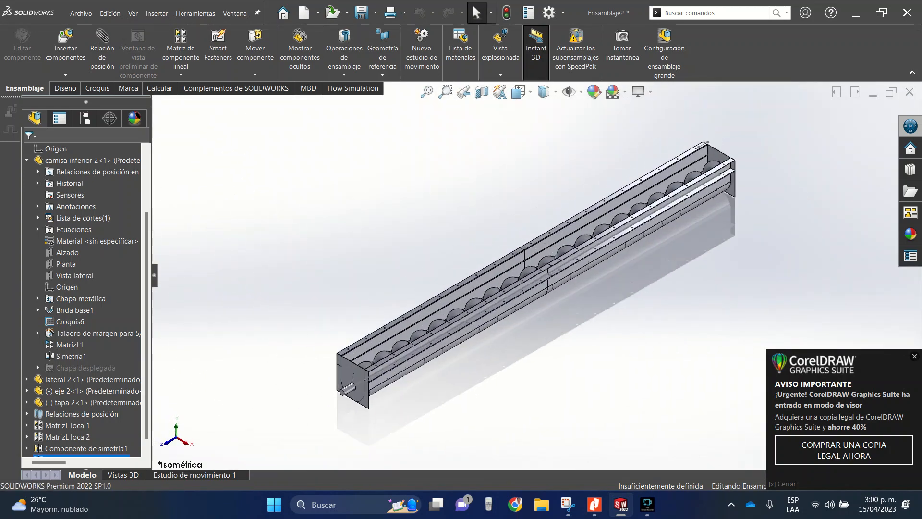
{"action": "scroll", "coordinate": [365, 377], "scroll_direction": "down", "scroll_amount": 4}
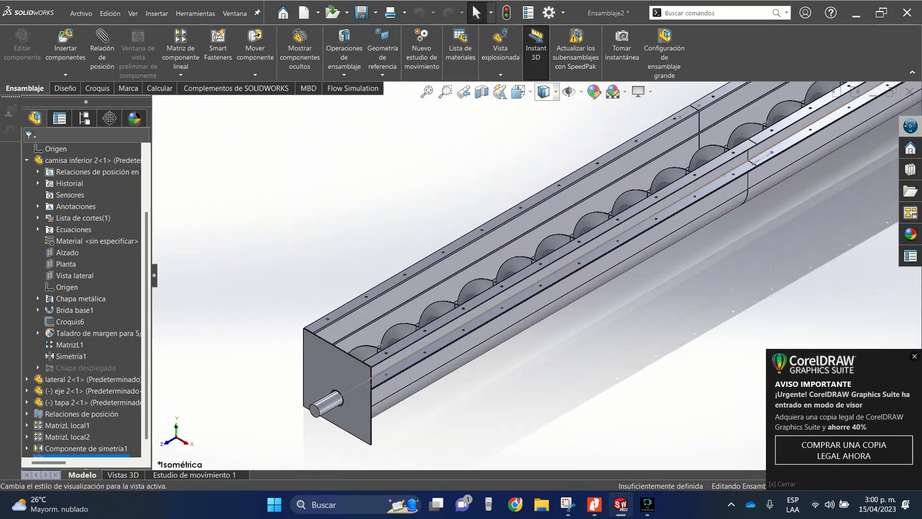
{"action": "left_click", "coordinate": [519, 91]}
{"action": "left_click", "coordinate": [538, 130]}
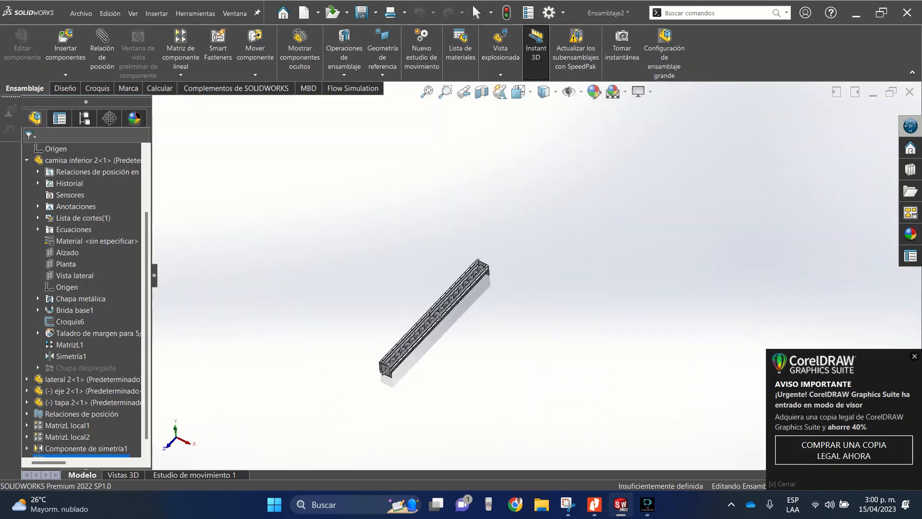
{"action": "scroll", "coordinate": [537, 443], "scroll_direction": "down", "scroll_amount": 5}
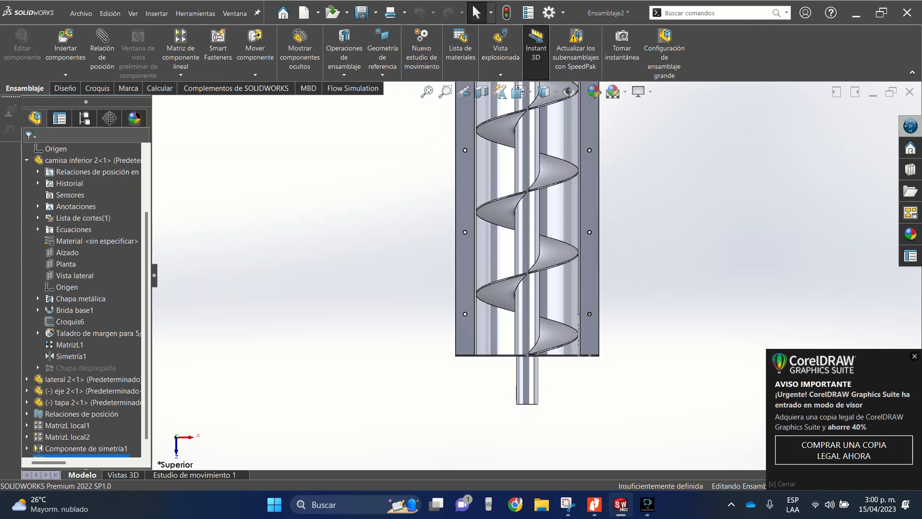
- In motion study "Estudio de movimiento 1", add a constant-speed rotary motor of 100 RPM to the cylindrical face of shaft "eje 2"
{"action": "left_click", "coordinate": [194, 475]}
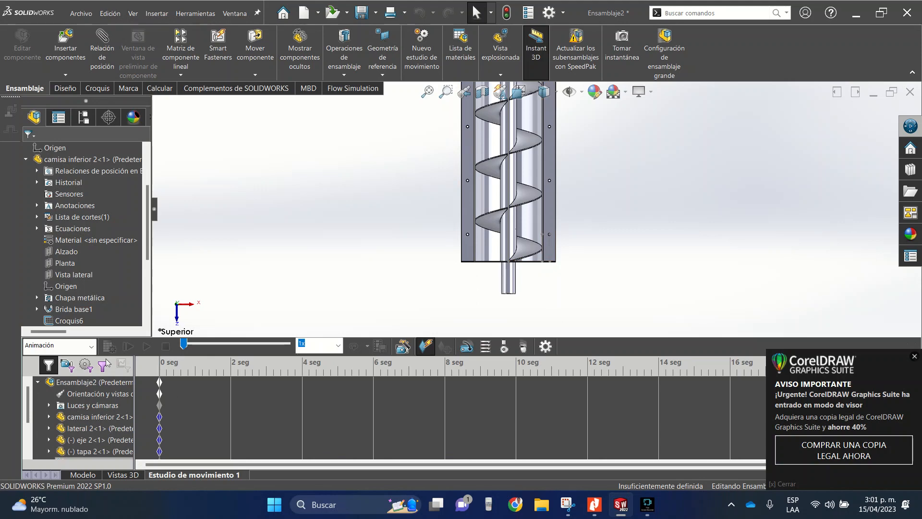
{"action": "left_click", "coordinate": [425, 346]}
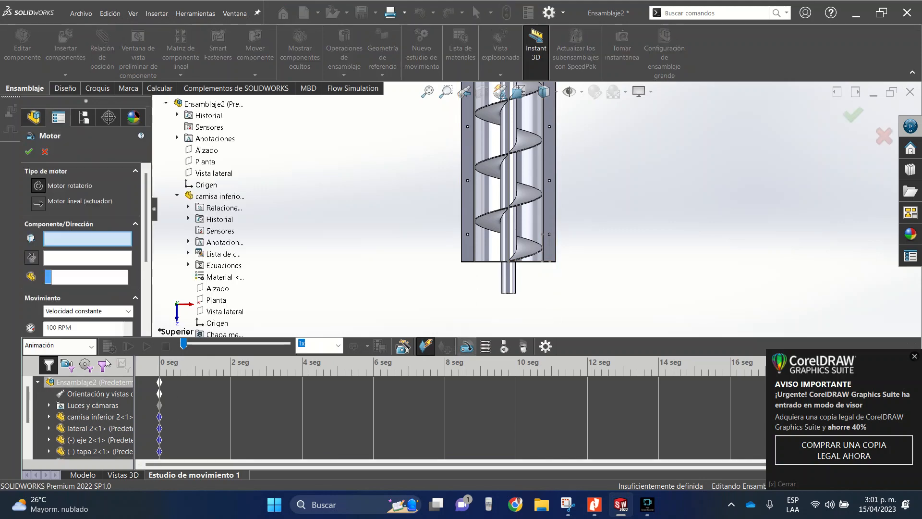
{"action": "left_click", "coordinate": [509, 277]}
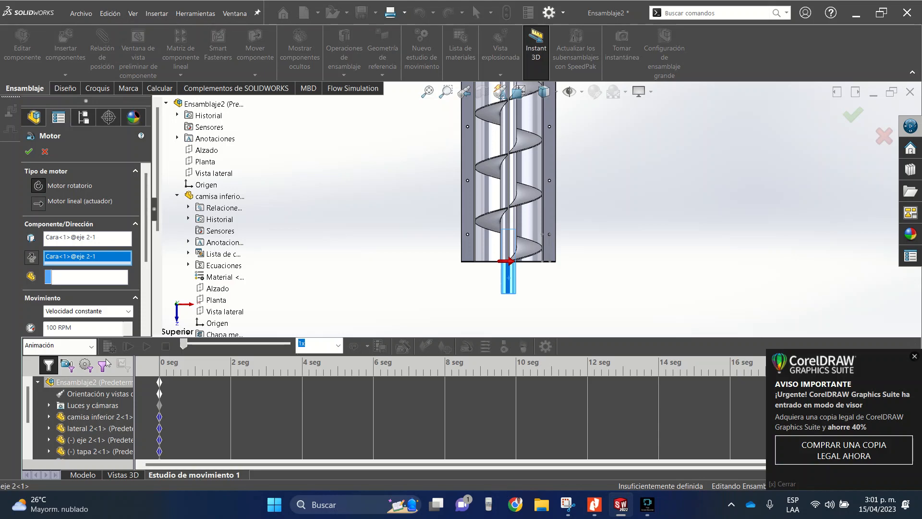
{"action": "middle_click_drag", "start_coordinate": [471, 246], "coordinate": [503, 104]}
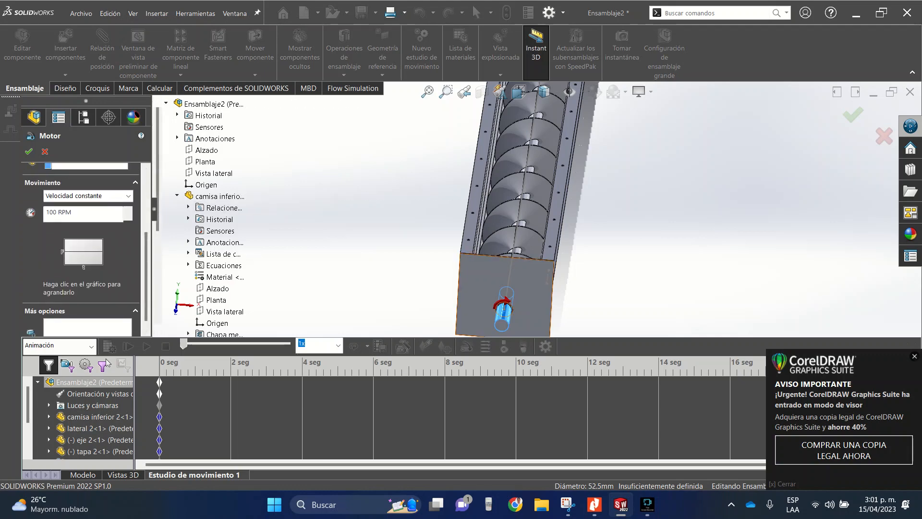
{"action": "middle_click_drag", "start_coordinate": [552, 241], "coordinate": [505, 247]}
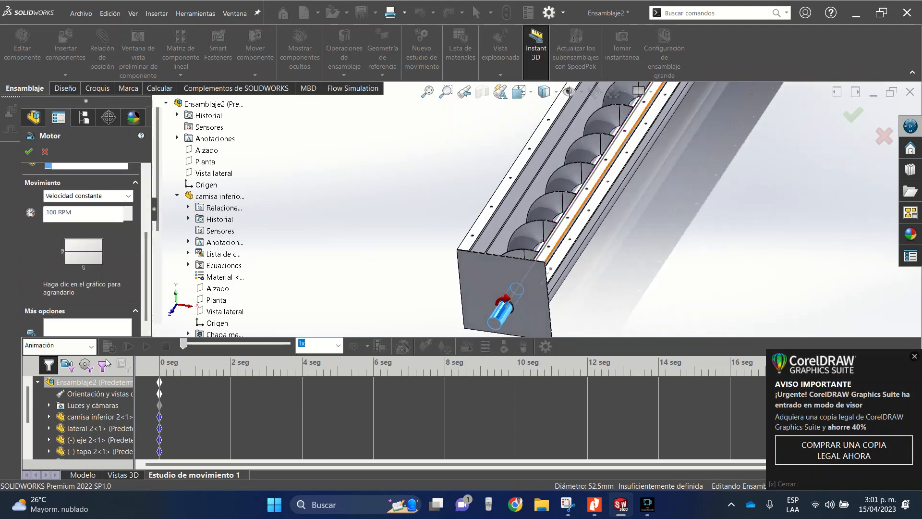
{"action": "key", "text": "Return"}
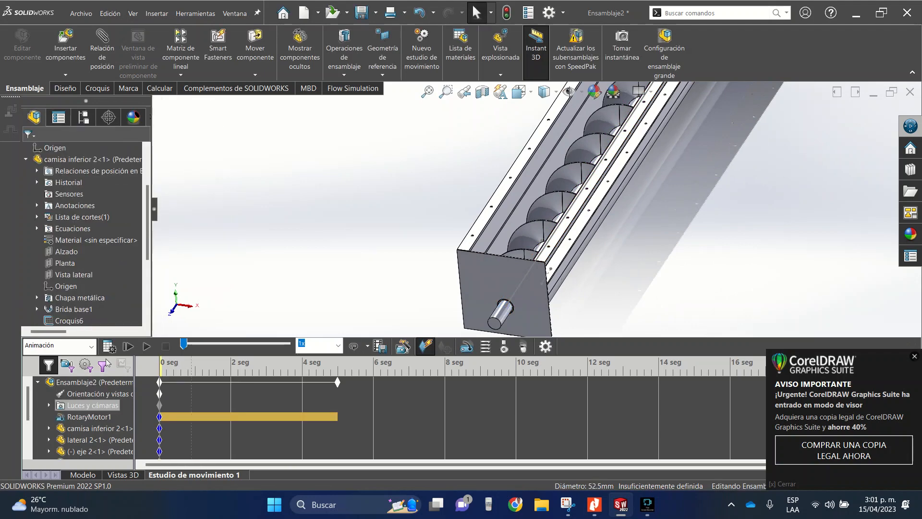
- Extend the animation to about 14 seconds and place an isometric view key at 4 seconds
{"action": "left_click_drag", "start_coordinate": [338, 382], "coordinate": [551, 382]}
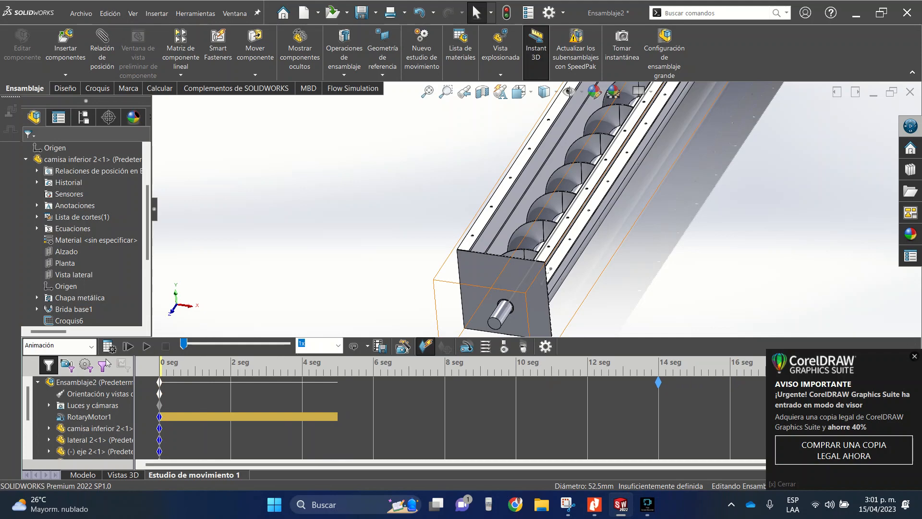
{"action": "left_click_drag", "start_coordinate": [658, 382], "coordinate": [661, 383]}
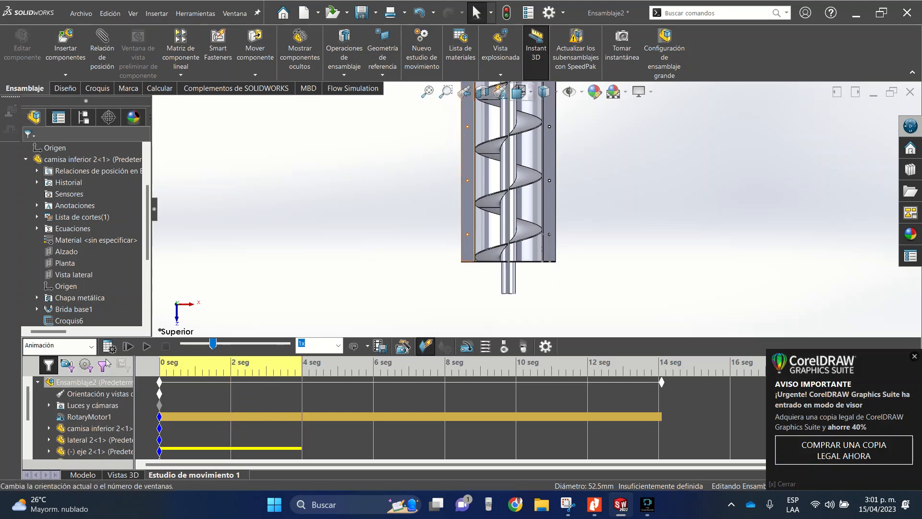
{"action": "left_click", "coordinate": [519, 93]}
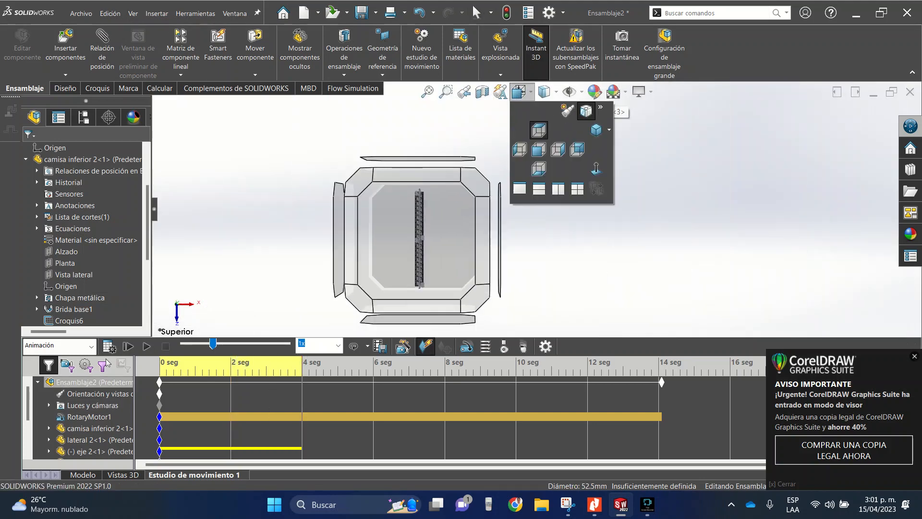
{"action": "left_click", "coordinate": [586, 111]}
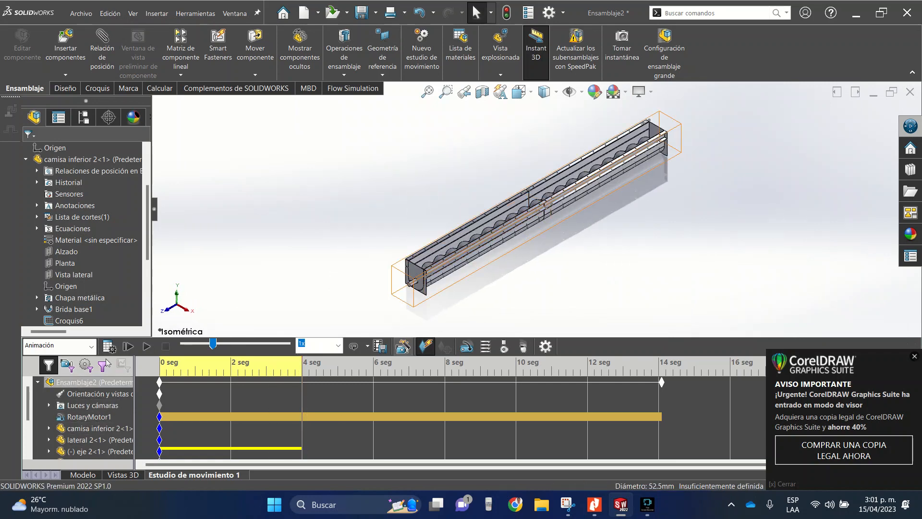
{"action": "right_click", "coordinate": [303, 393]}
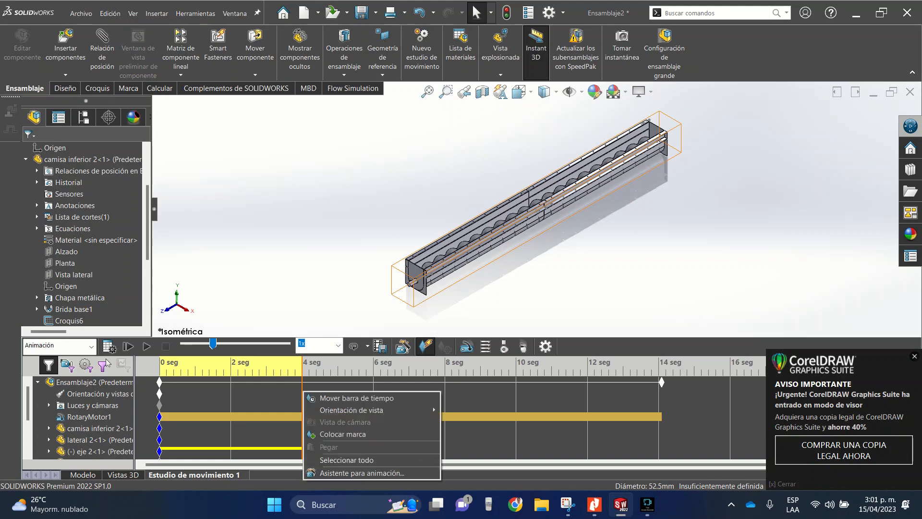
{"action": "left_click", "coordinate": [342, 434]}
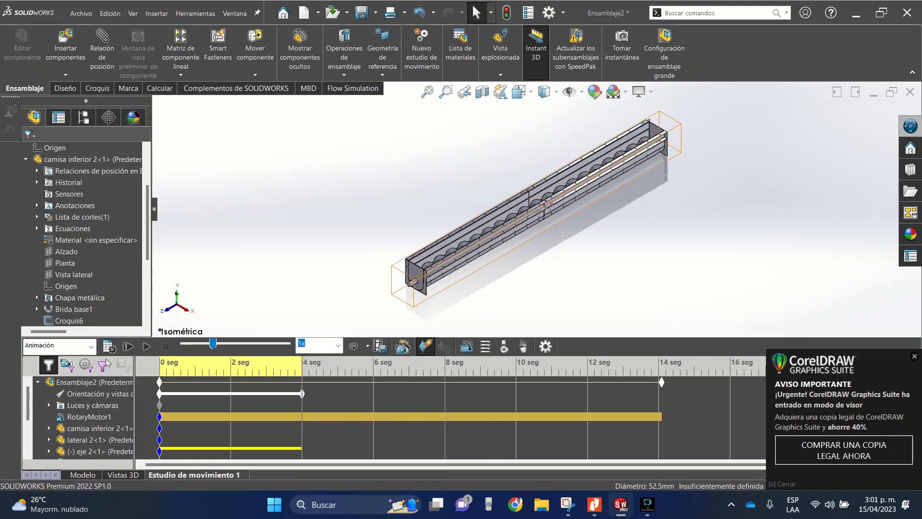
- Place a front view key at 8 seconds in the view orientation track
{"action": "left_click_drag", "start_coordinate": [302, 407], "coordinate": [445, 406]}
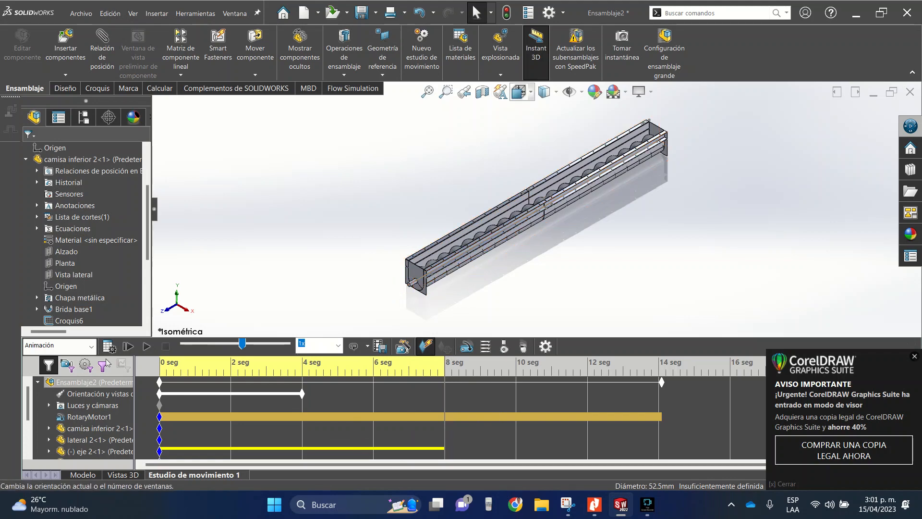
{"action": "left_click", "coordinate": [519, 92]}
{"action": "left_click", "coordinate": [539, 151]}
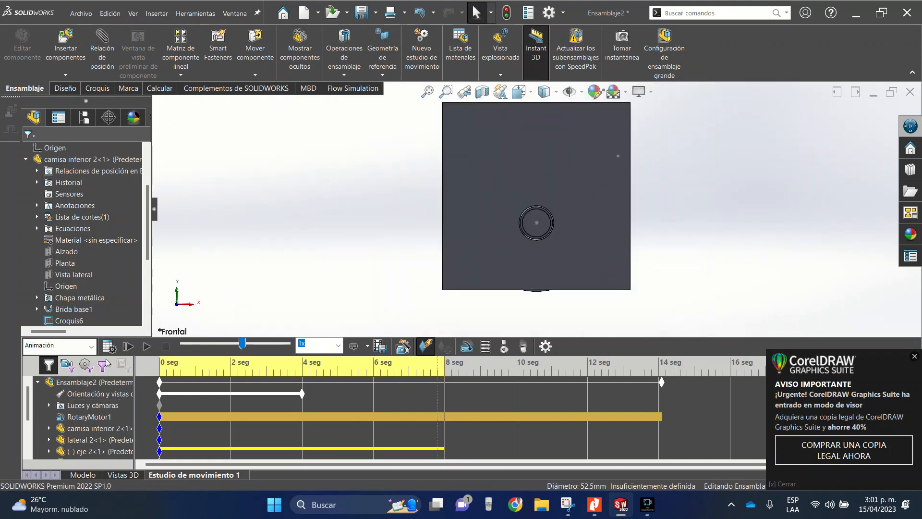
{"action": "right_click", "coordinate": [445, 393]}
{"action": "left_click", "coordinate": [473, 439]}
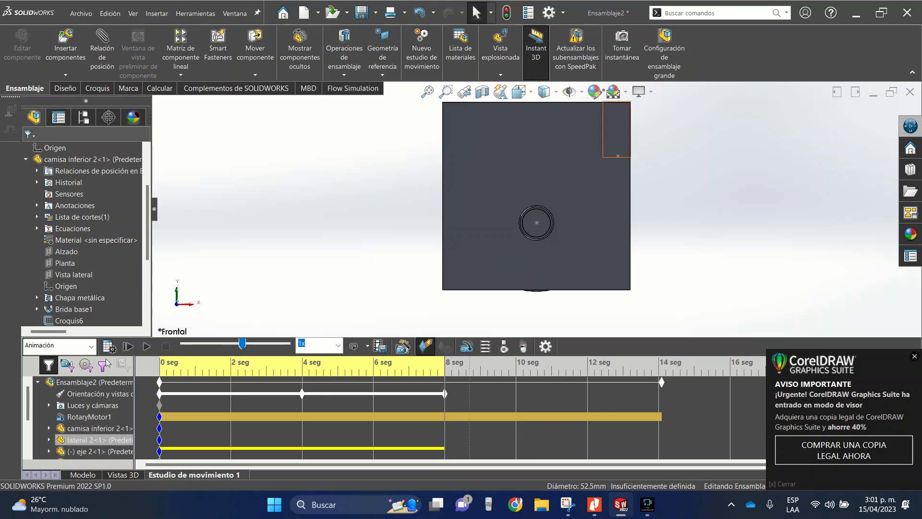
- Place a right-side view key at about 11 seconds in the view orientation track
{"action": "left_click", "coordinate": [548, 394]}
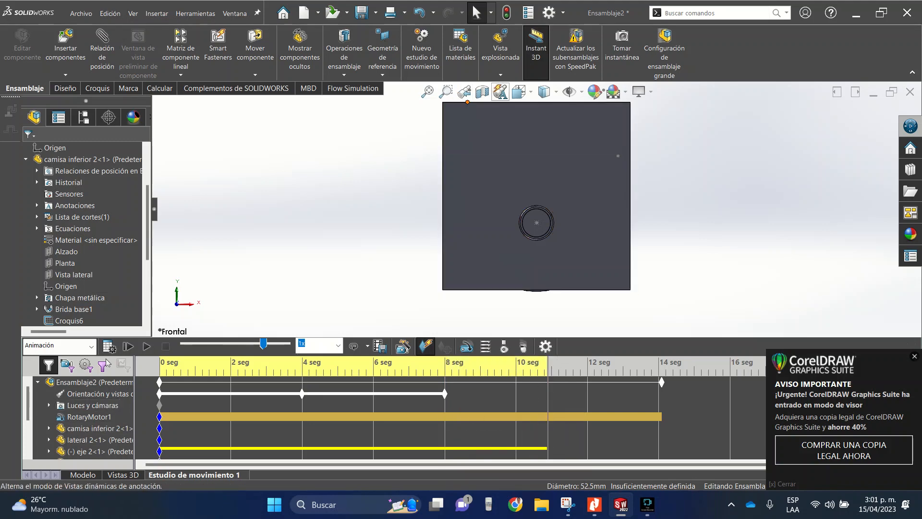
{"action": "left_click", "coordinate": [519, 92]}
{"action": "left_click", "coordinate": [539, 150]}
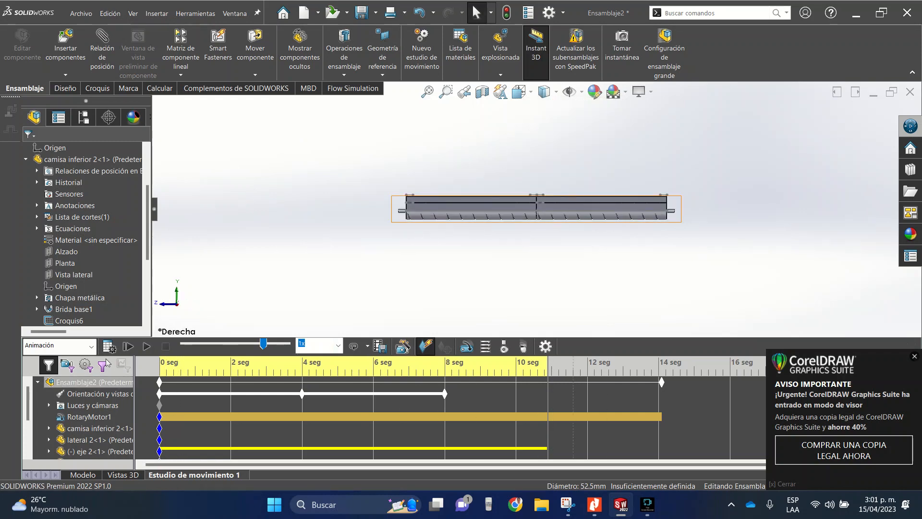
{"action": "right_click", "coordinate": [548, 393]}
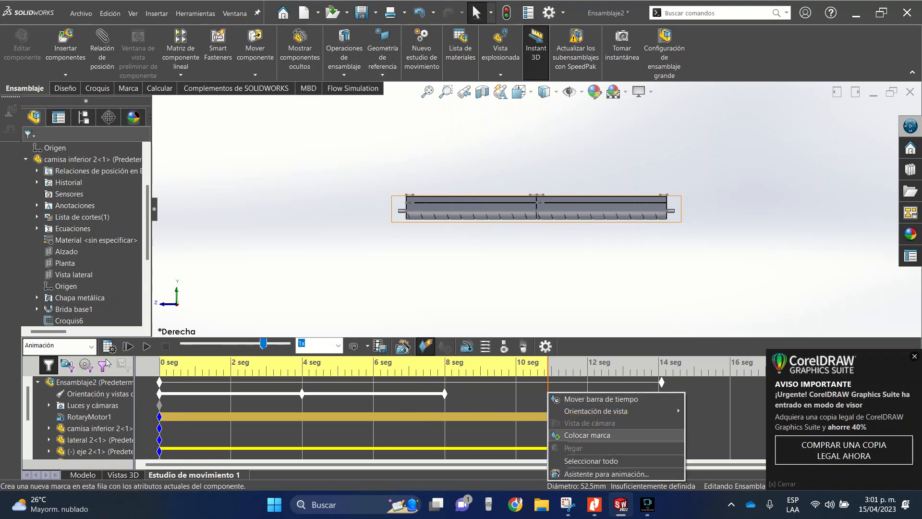
{"action": "left_click", "coordinate": [576, 435]}
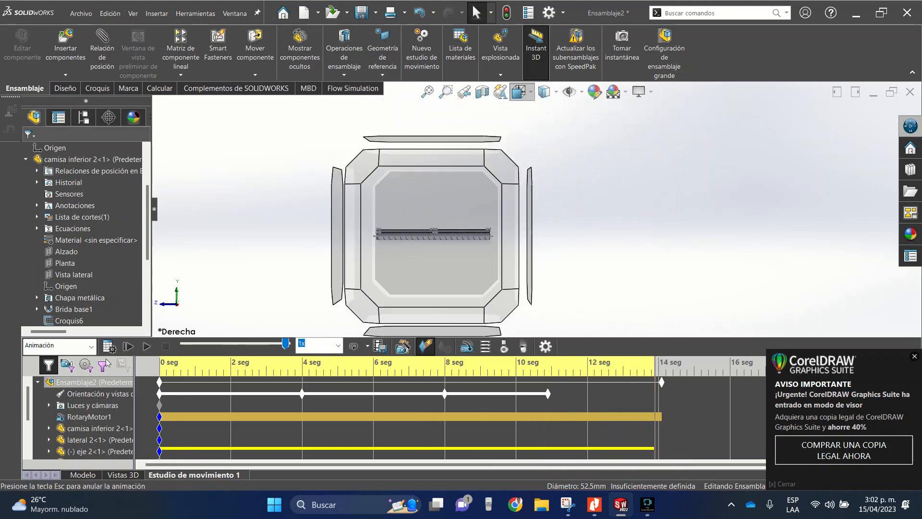
- Extend the animation and place enlarged isometric view keys at about 14 and 18.5 seconds in the view orientation track
{"action": "left_click", "coordinate": [596, 130]}
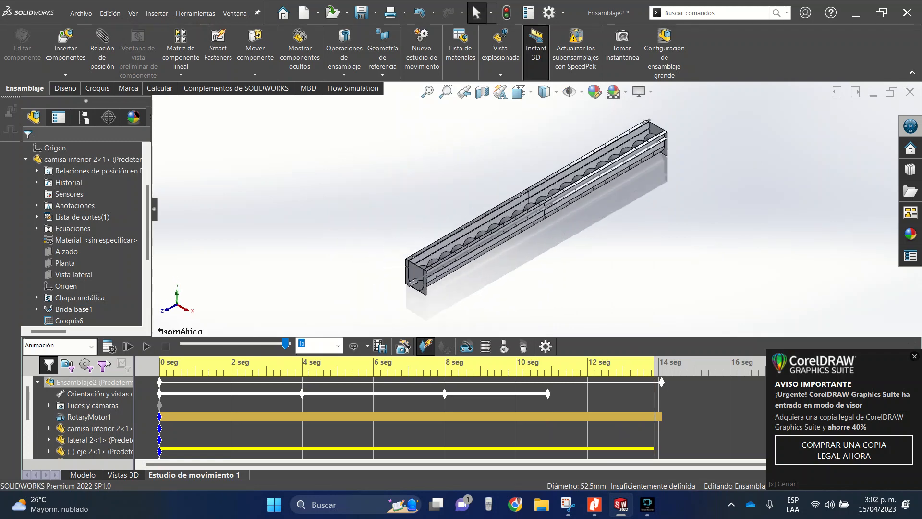
{"action": "scroll", "coordinate": [487, 232], "scroll_direction": "down", "scroll_amount": 3}
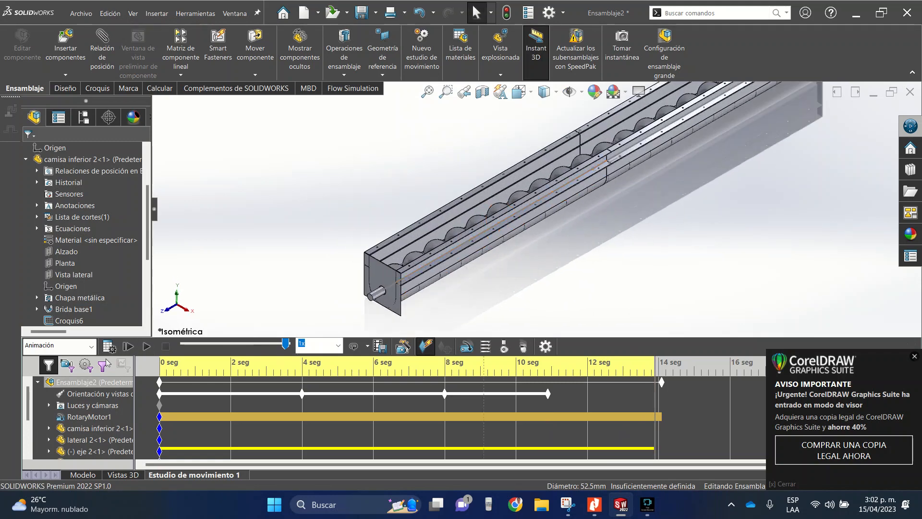
{"action": "right_click", "coordinate": [658, 394]}
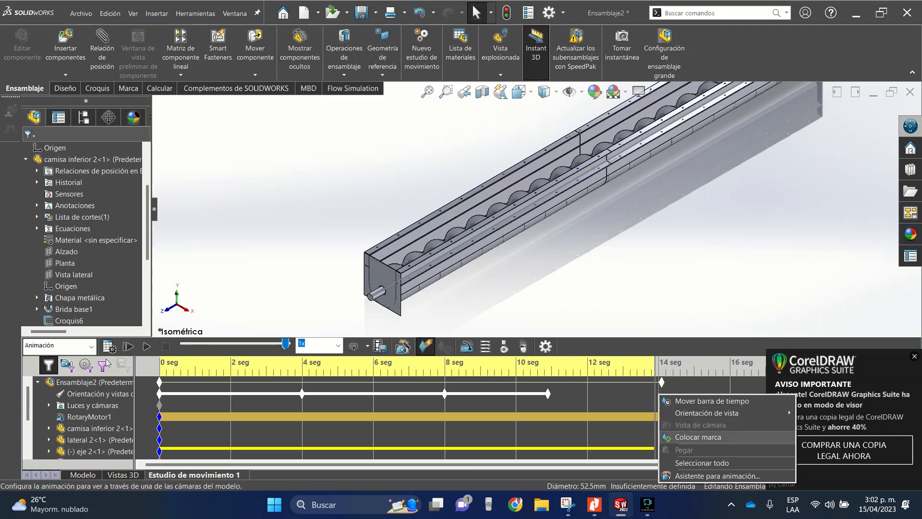
{"action": "left_click", "coordinate": [692, 437]}
{"action": "left_click_drag", "start_coordinate": [662, 382], "coordinate": [701, 383]}
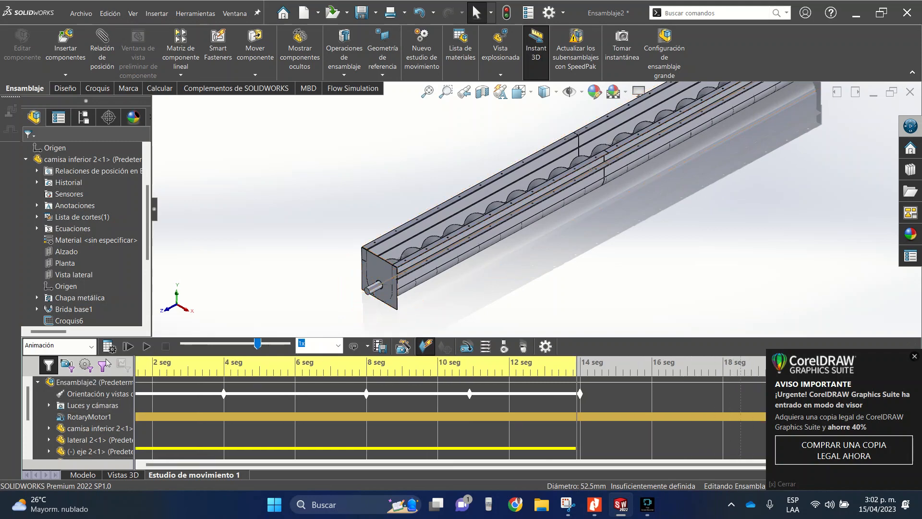
{"action": "right_click", "coordinate": [745, 393]}
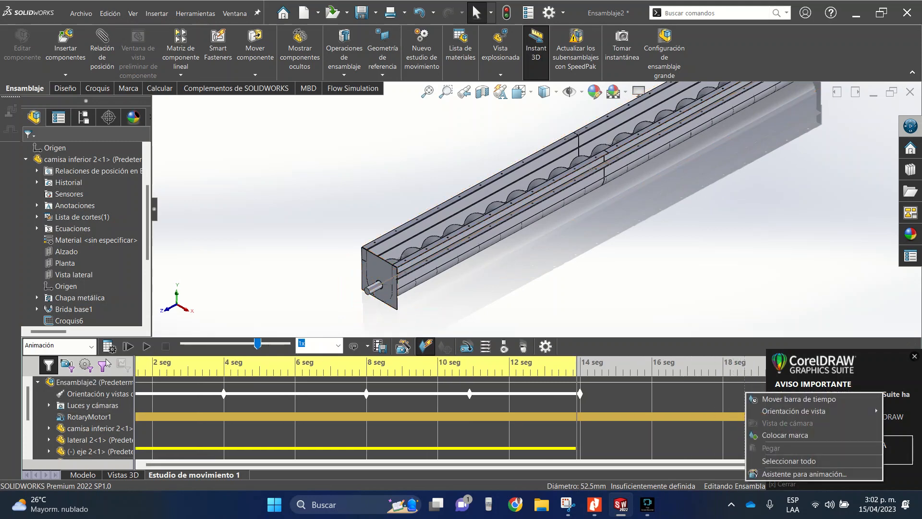
{"action": "left_click", "coordinate": [785, 435]}
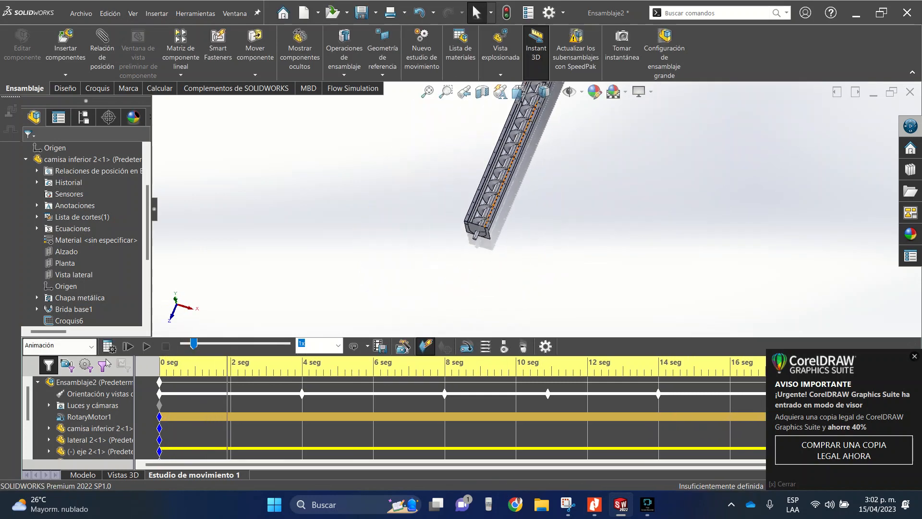
- Examine the conveyor assembly's end plates, protruding shaft ends and the curved underside of the lower casings from several angles
{"action": "middle_click_drag", "start_coordinate": [502, 182], "coordinate": [469, 160]}
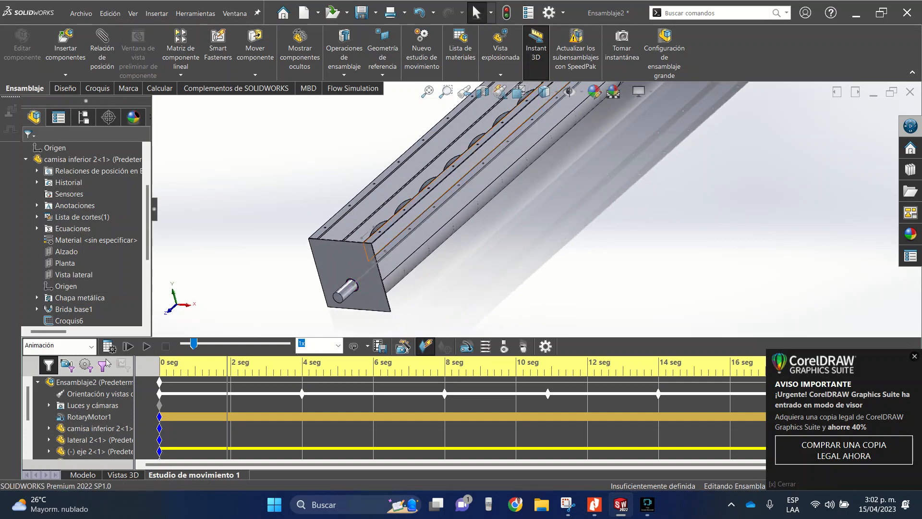
{"action": "middle_click_drag", "start_coordinate": [504, 206], "coordinate": [409, 226]}
{"action": "scroll", "coordinate": [327, 234], "scroll_direction": "down", "scroll_amount": 4}
{"action": "scroll", "coordinate": [372, 210], "scroll_direction": "up", "scroll_amount": 5}
{"action": "middle_click_drag", "start_coordinate": [458, 197], "coordinate": [477, 207]}
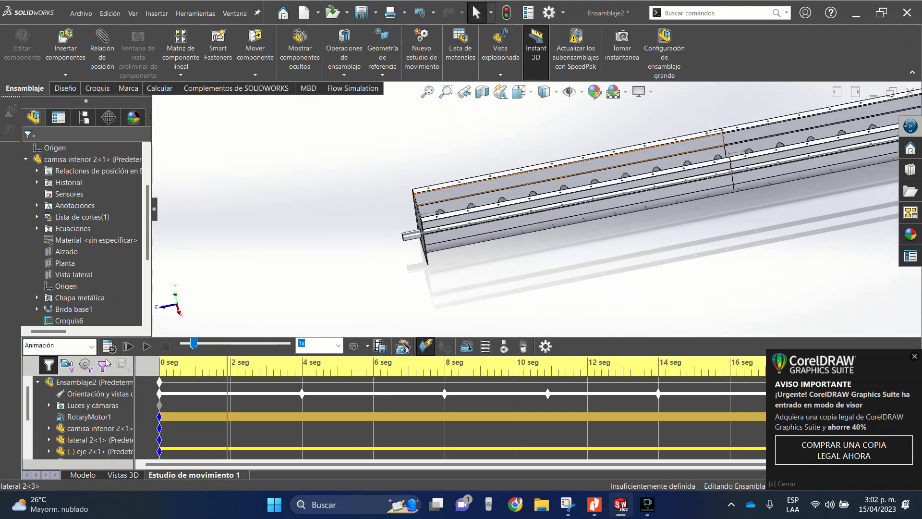
{"action": "scroll", "coordinate": [538, 199], "scroll_direction": "up", "scroll_amount": 4}
{"action": "scroll", "coordinate": [752, 170], "scroll_direction": "down", "scroll_amount": 6}
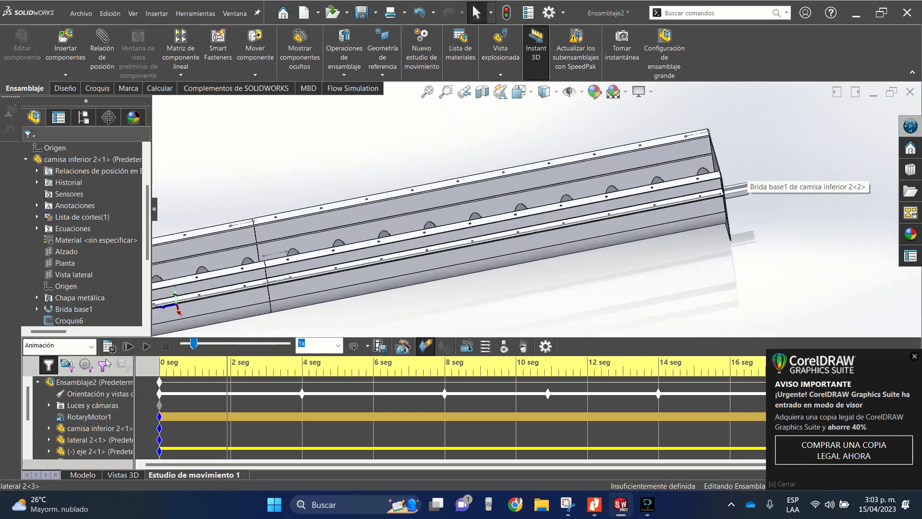
{"action": "middle_click_drag", "start_coordinate": [696, 202], "coordinate": [698, 177]}
{"action": "scroll", "coordinate": [687, 223], "scroll_direction": "down", "scroll_amount": 4}
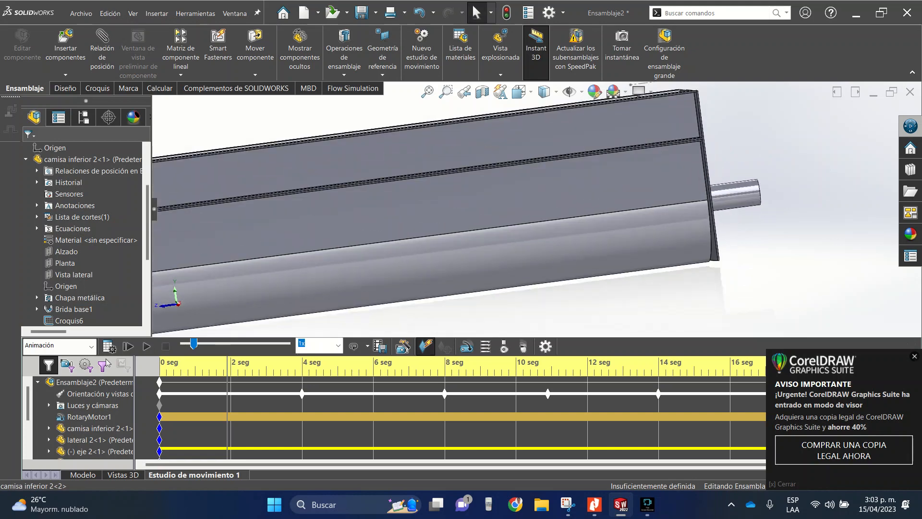
{"action": "middle_click_drag", "start_coordinate": [656, 224], "coordinate": [692, 232]}
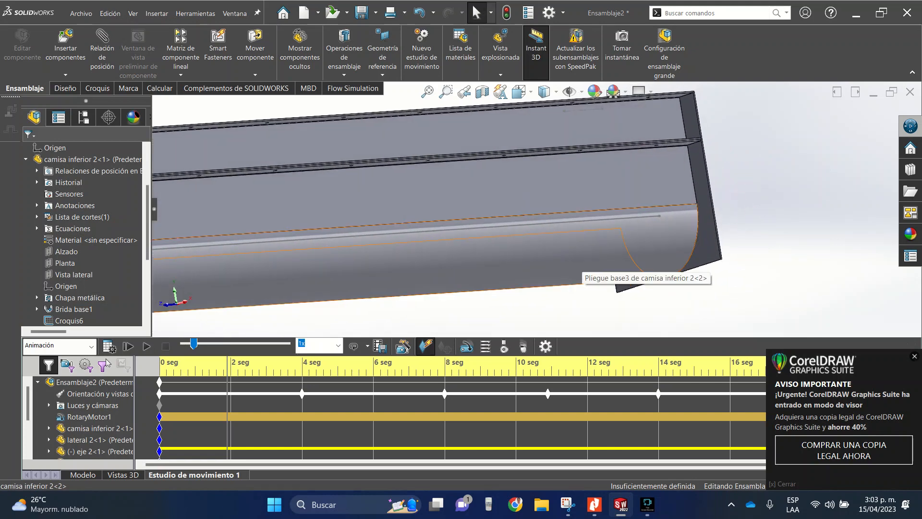
{"action": "scroll", "coordinate": [581, 261], "scroll_direction": "up", "scroll_amount": 5}
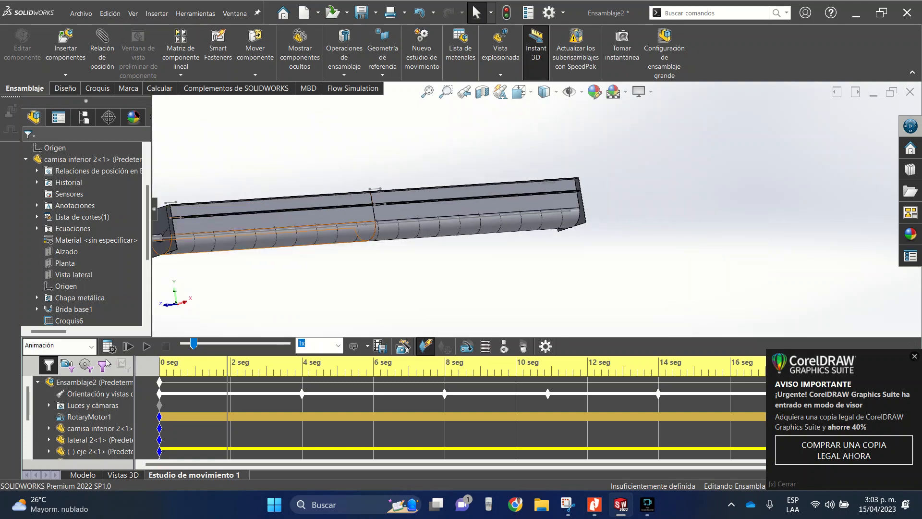
{"action": "scroll", "coordinate": [283, 246], "scroll_direction": "down", "scroll_amount": 3}
{"action": "middle_click_drag", "start_coordinate": [302, 244], "coordinate": [320, 293]}
{"action": "key", "text": "f"}
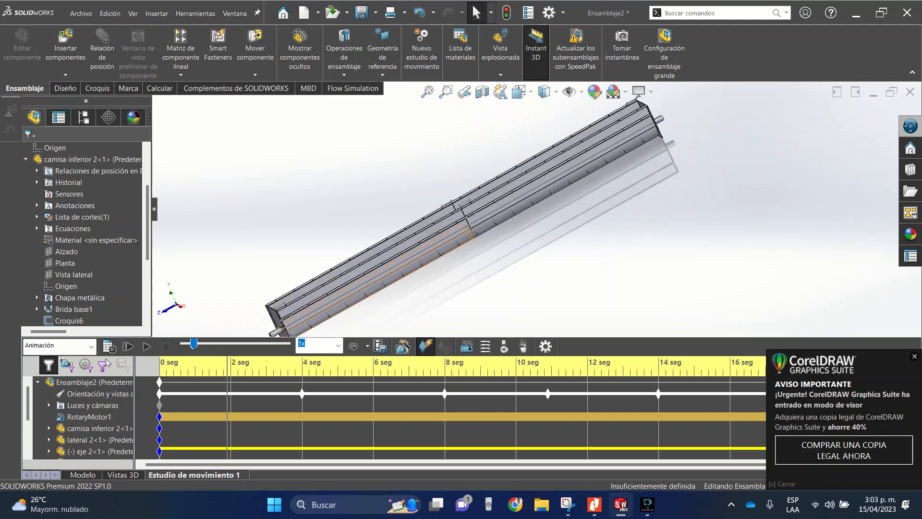
- Open the lower casing part "camisa inferior 2" from the assembly and add a configuration named "descargue"
{"action": "right_click", "coordinate": [350, 298]}
{"action": "left_click", "coordinate": [357, 108]}
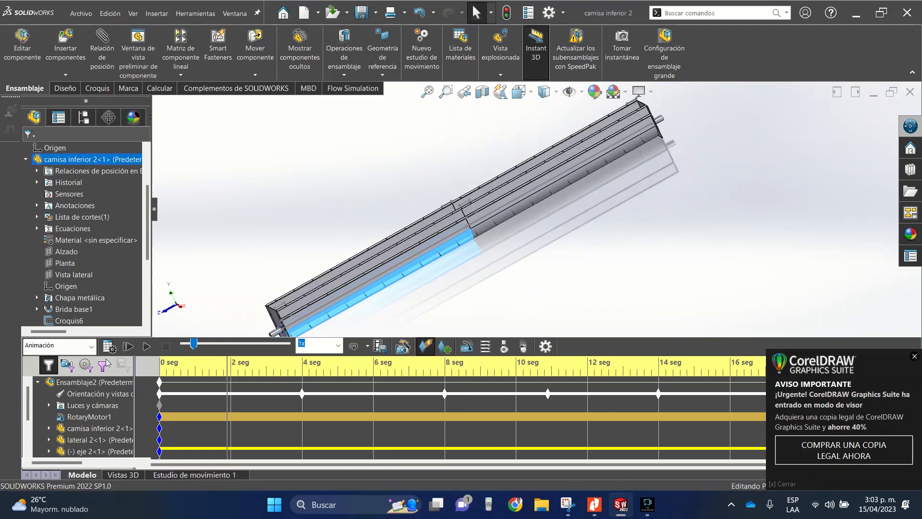
{"action": "left_click", "coordinate": [63, 119]}
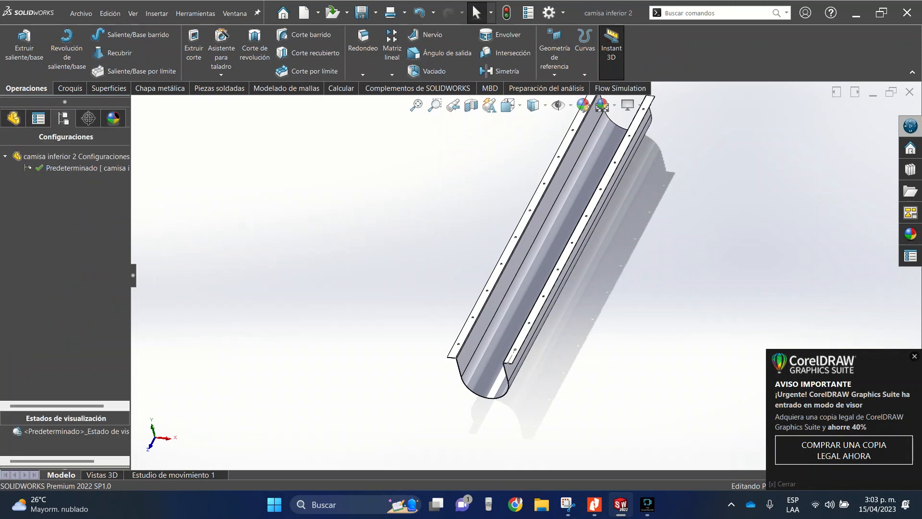
{"action": "right_click", "coordinate": [44, 157]}
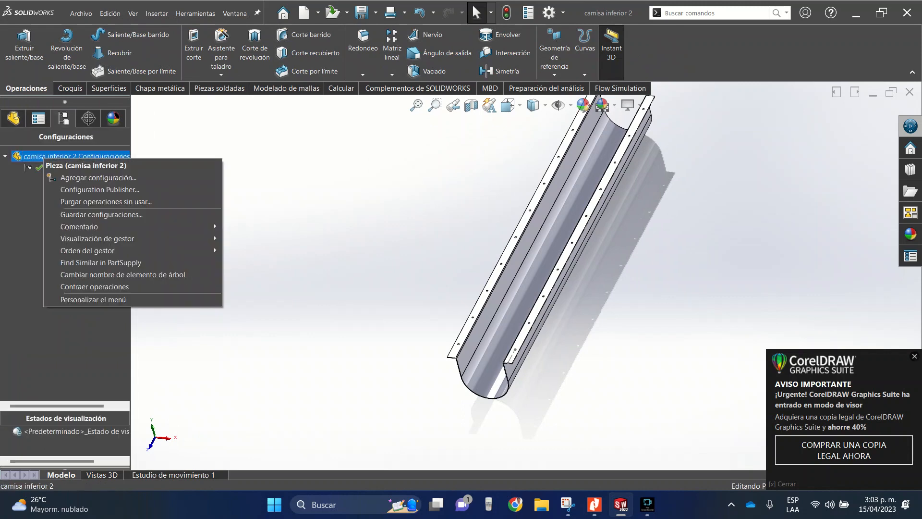
{"action": "left_click", "coordinate": [98, 177]}
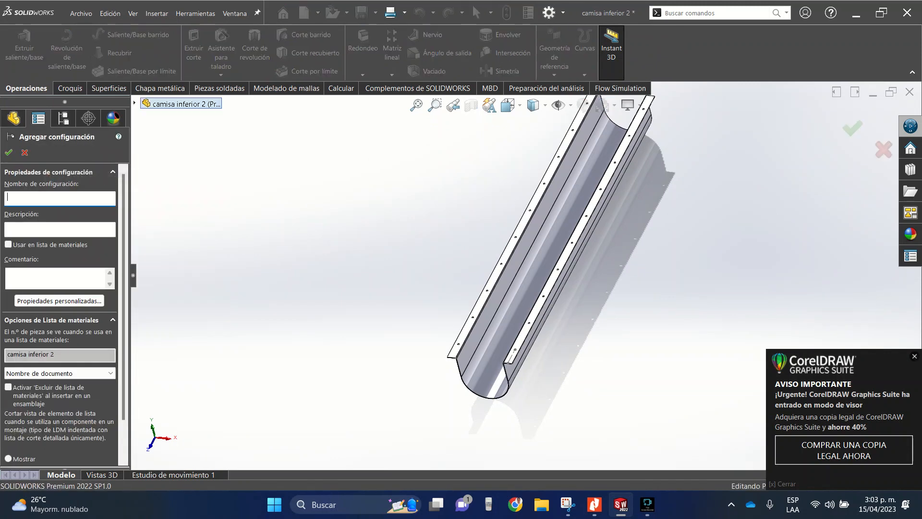
{"action": "type", "text": "desca"}
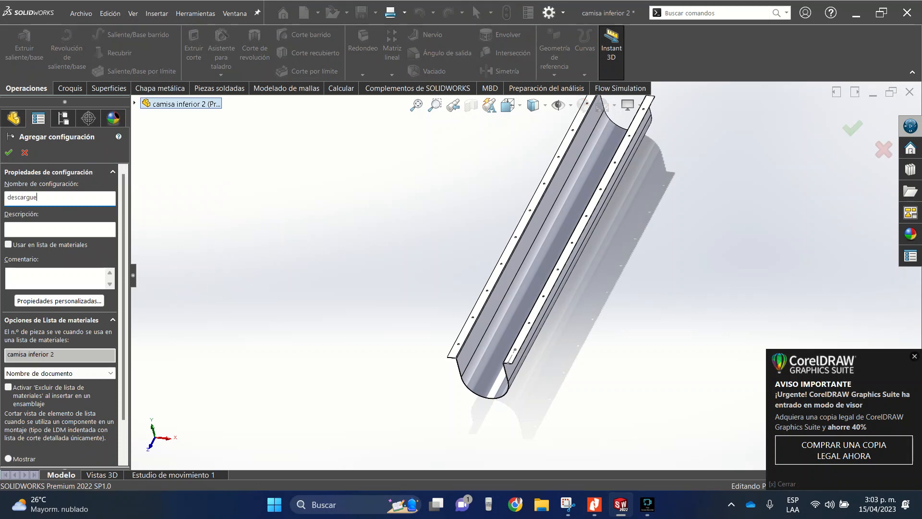
{"action": "type", "text": "rgue"}
{"action": "key", "text": "Return"}
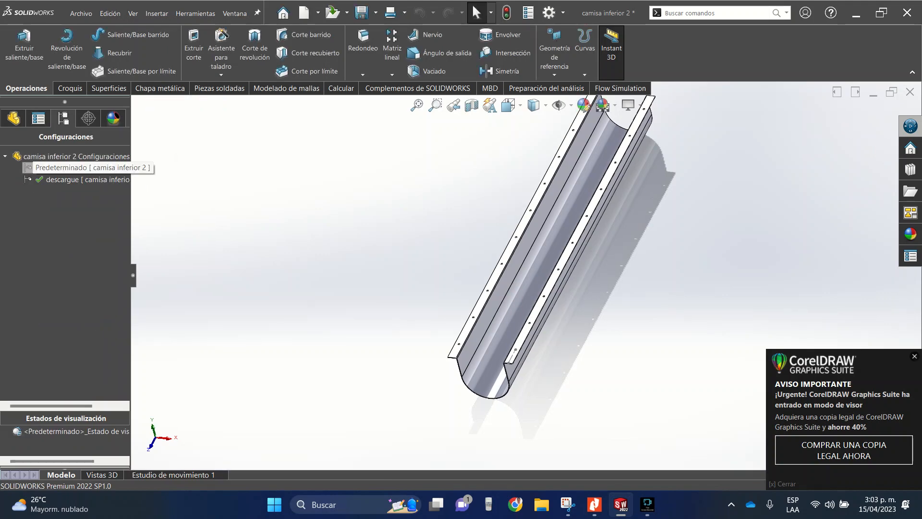
- Add another part configuration named "normal", and make "descargue" the active configuration again
{"action": "right_click", "coordinate": [52, 157]}
{"action": "left_click", "coordinate": [107, 178]}
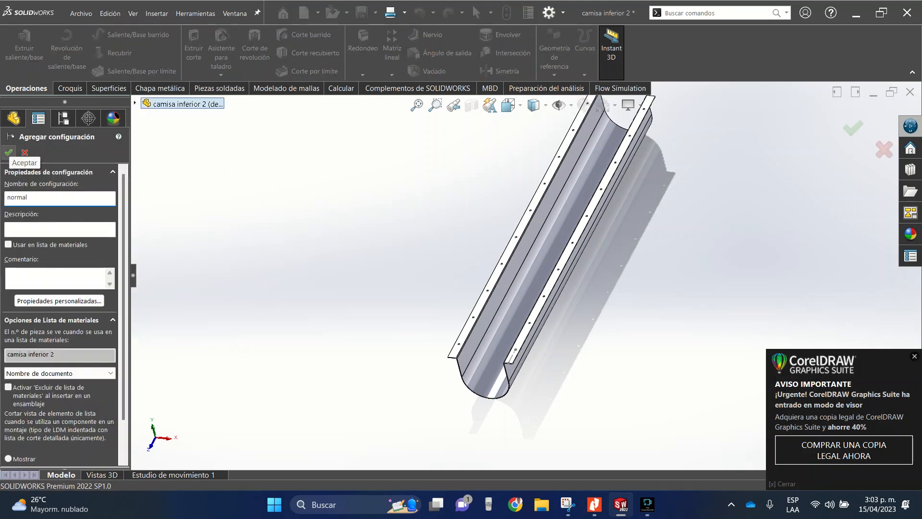
{"action": "left_click", "coordinate": [8, 152]}
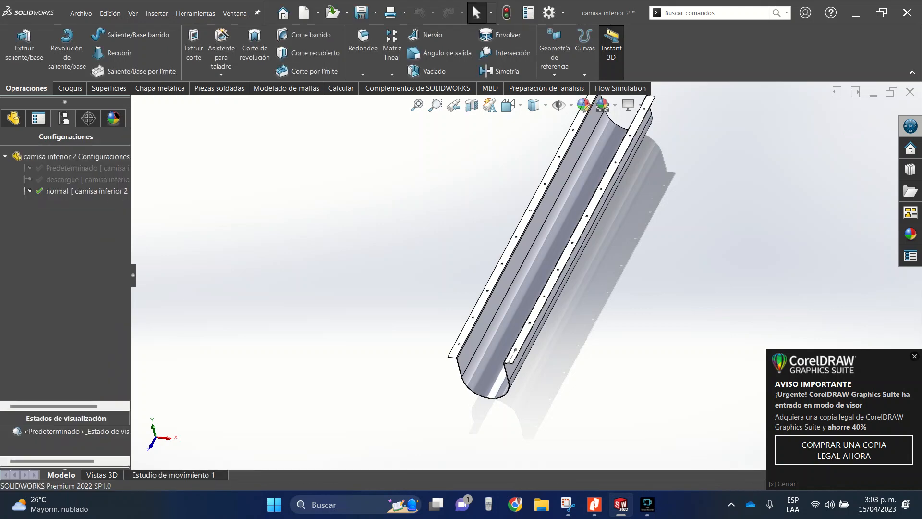
{"action": "double_click", "coordinate": [80, 179]}
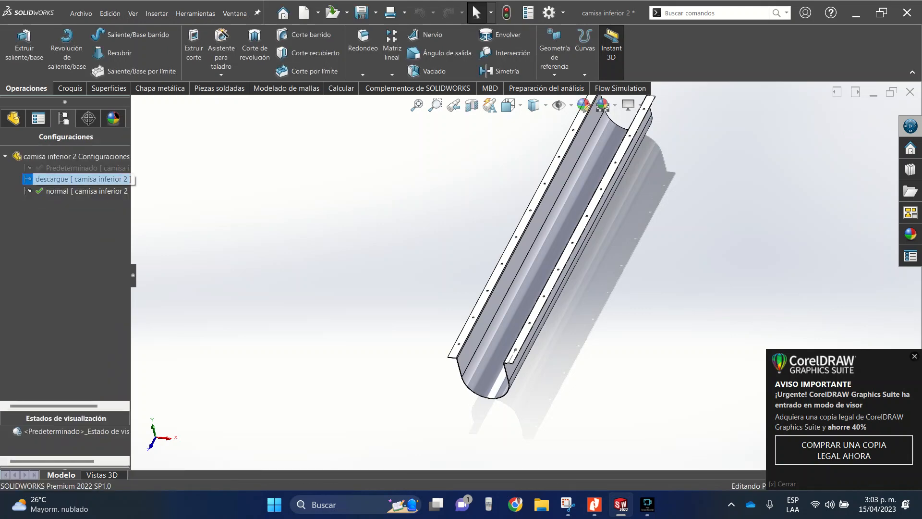
- On the Planta plane, sketch a corner rectangle about 250 by 177 mm between the casing's inner walls, near the origin end
{"action": "middle_click_drag", "start_coordinate": [503, 259], "coordinate": [489, 211]}
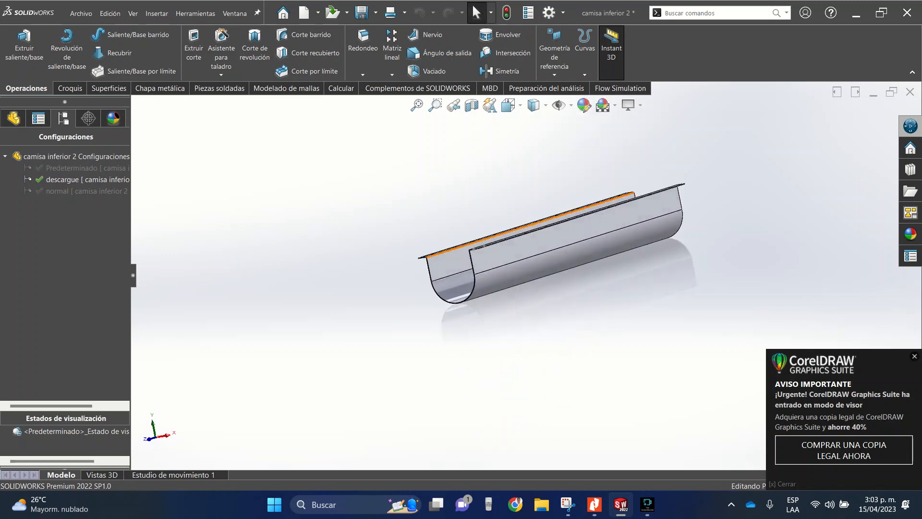
{"action": "left_click", "coordinate": [510, 105]}
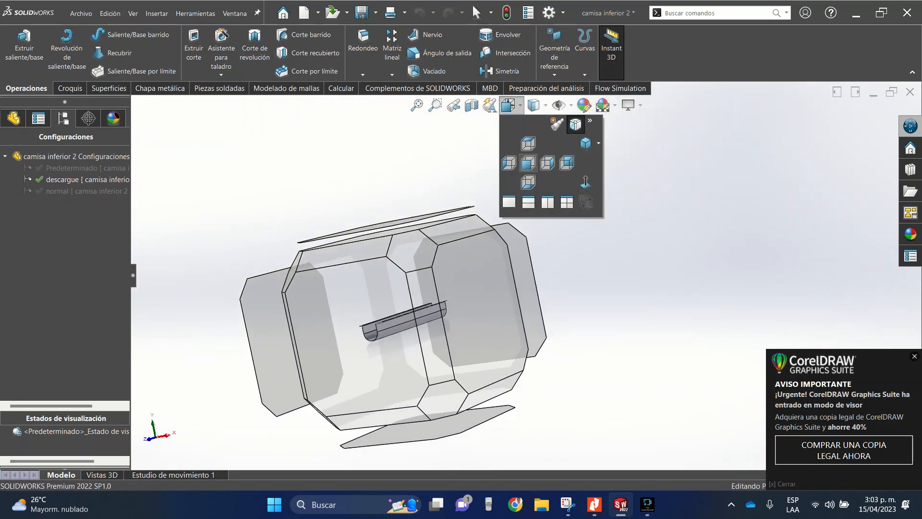
{"action": "left_click", "coordinate": [529, 144]}
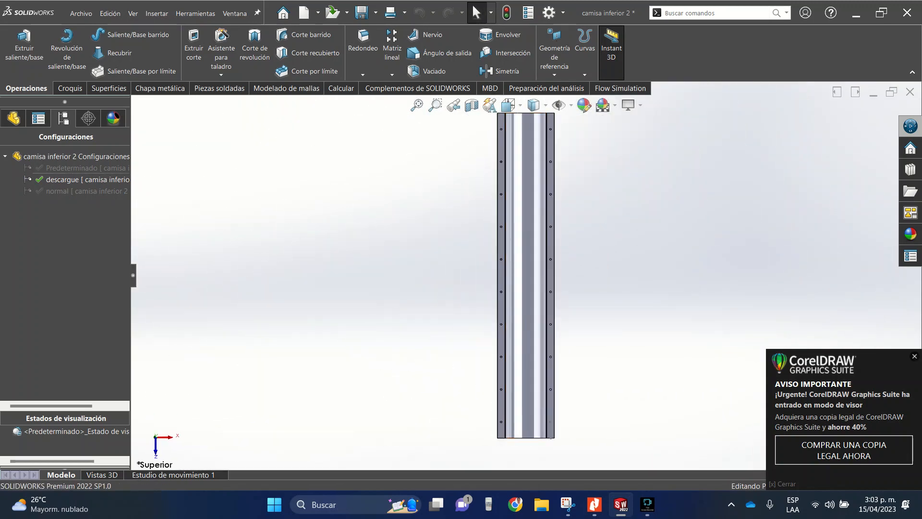
{"action": "left_click", "coordinate": [14, 118]}
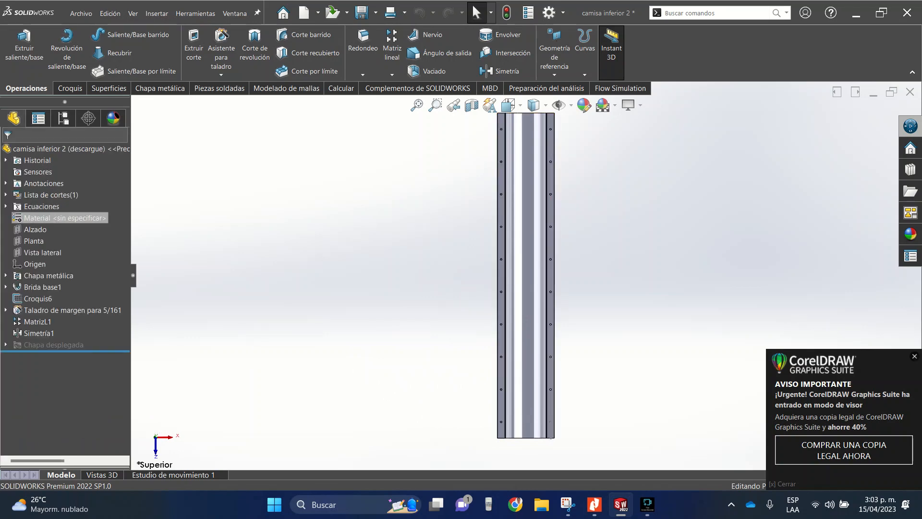
{"action": "left_click", "coordinate": [34, 241]}
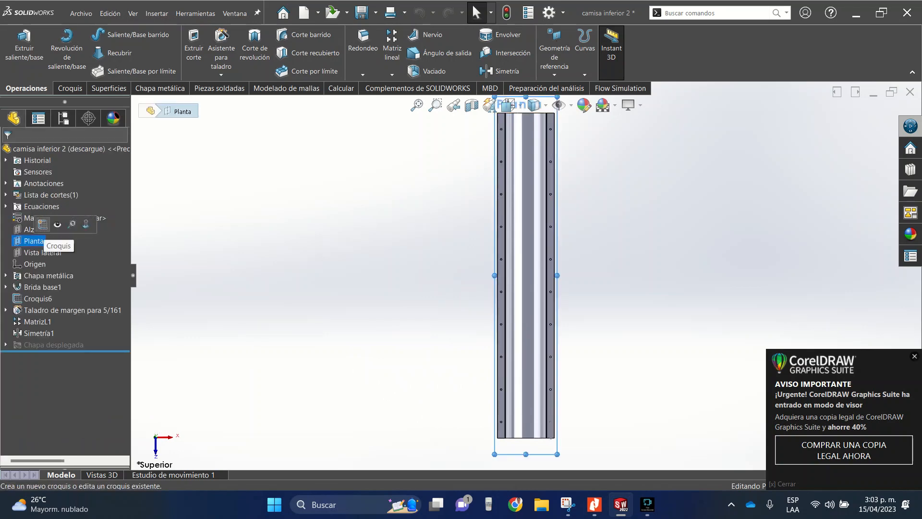
{"action": "left_click", "coordinate": [43, 224]}
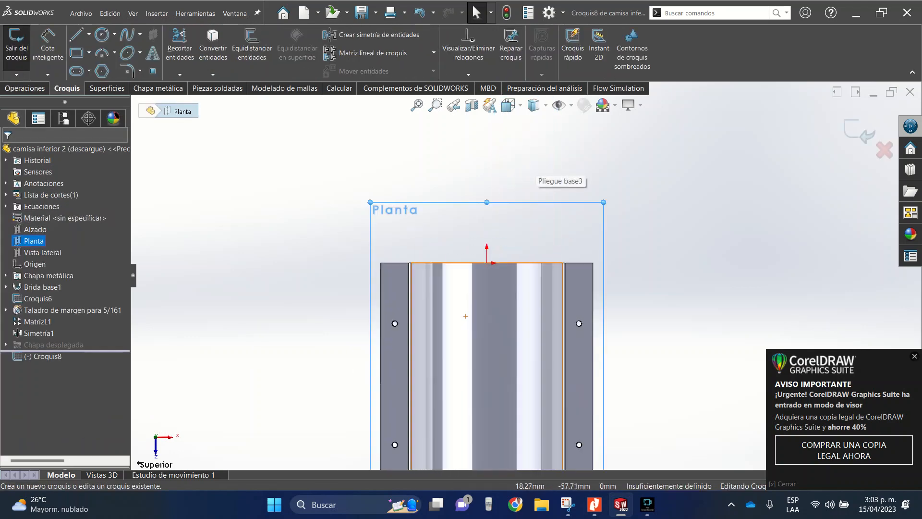
{"action": "left_click", "coordinate": [77, 53]}
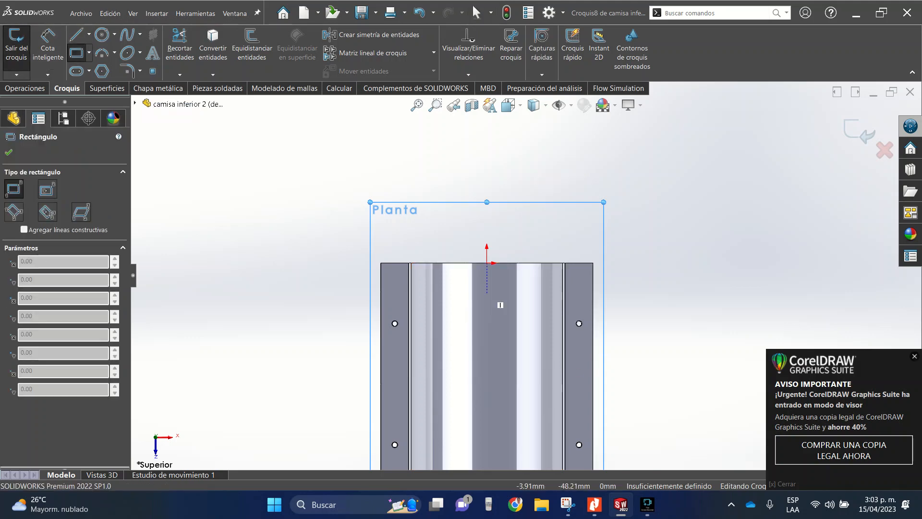
{"action": "scroll", "coordinate": [432, 285], "scroll_direction": "down", "scroll_amount": 4}
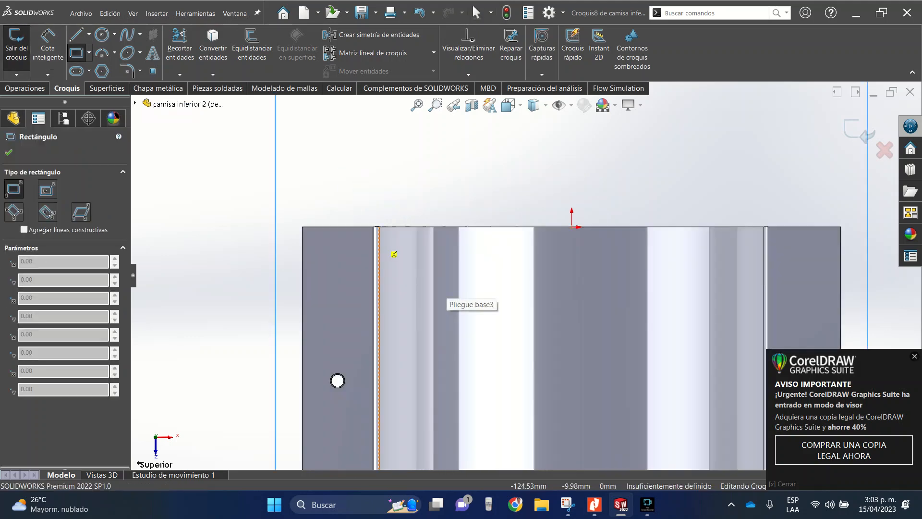
{"action": "left_click", "coordinate": [380, 243]}
{"action": "scroll", "coordinate": [708, 323], "scroll_direction": "up", "scroll_amount": 5}
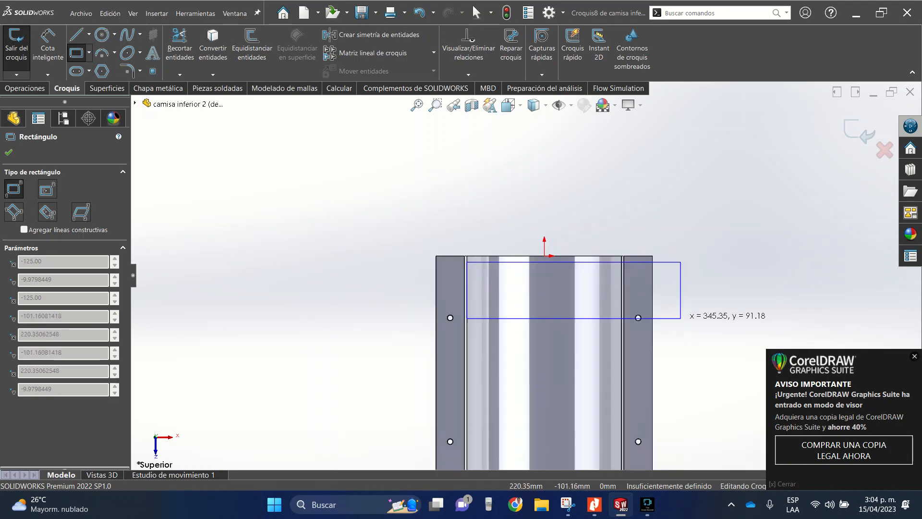
{"action": "left_click", "coordinate": [622, 372]}
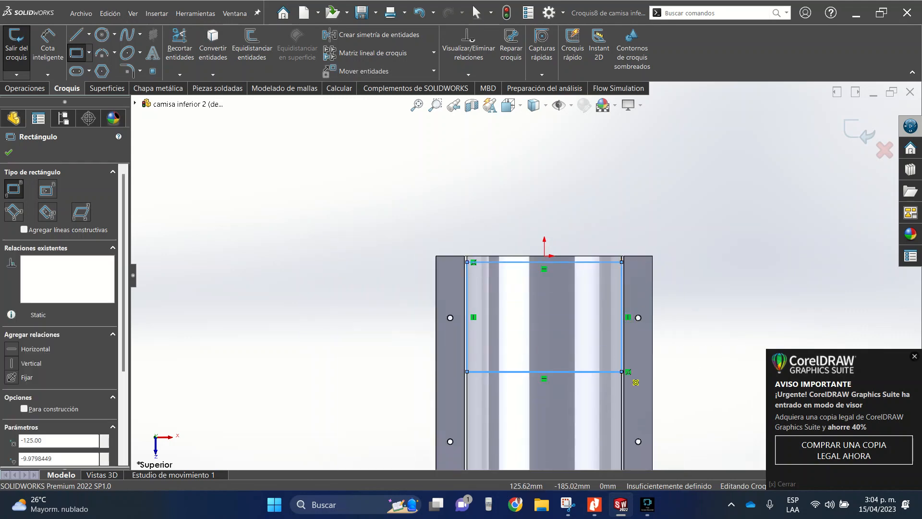
{"action": "key", "text": "Escape"}
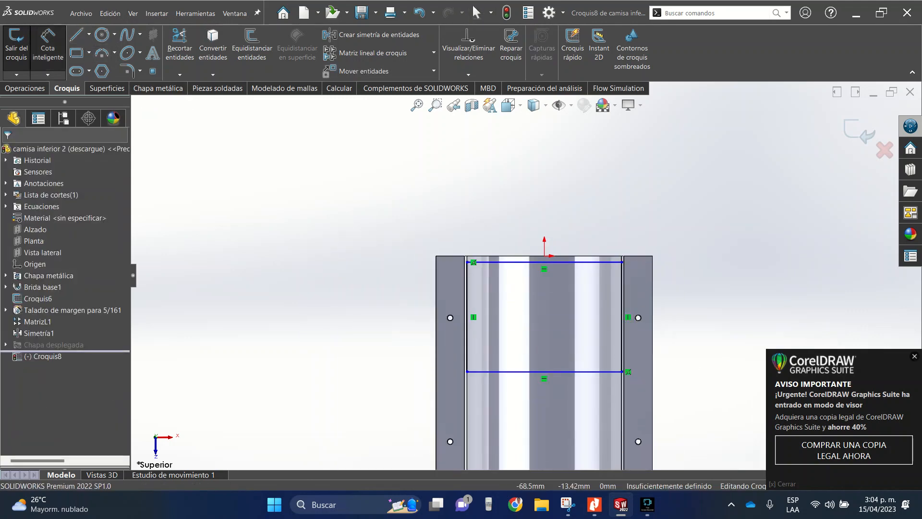
- Dimension the rectangle's length along the casing between its two short end lines and set it to 250 mm
{"action": "left_click", "coordinate": [502, 262]}
{"action": "left_click", "coordinate": [514, 372]}
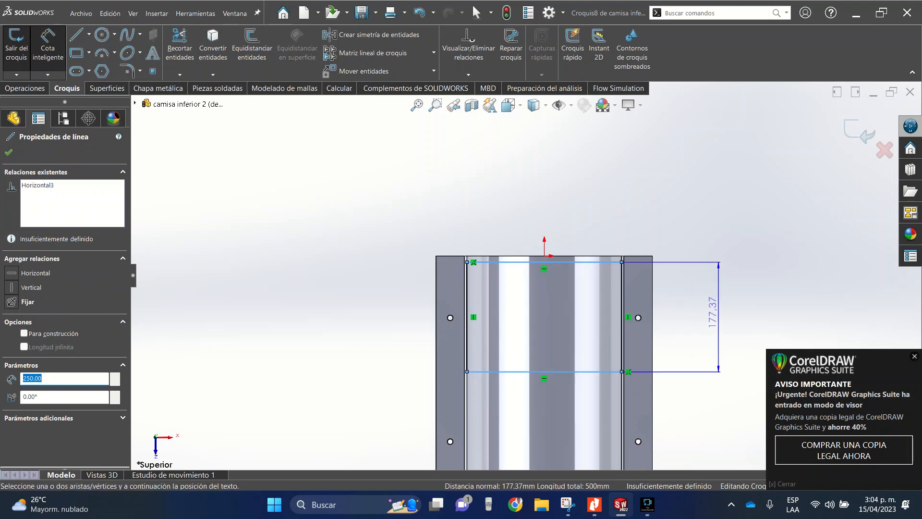
{"action": "left_click", "coordinate": [699, 314]}
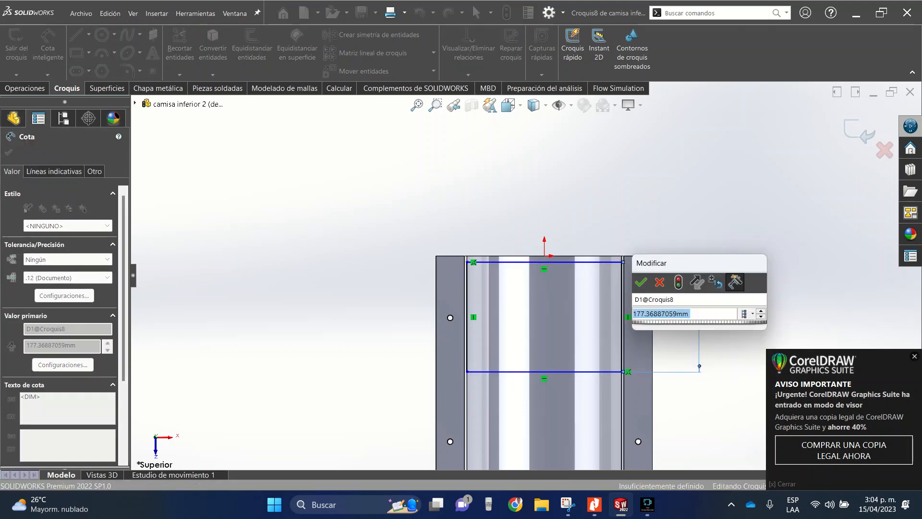
{"action": "type", "text": "250"}
{"action": "key", "text": "Return"}
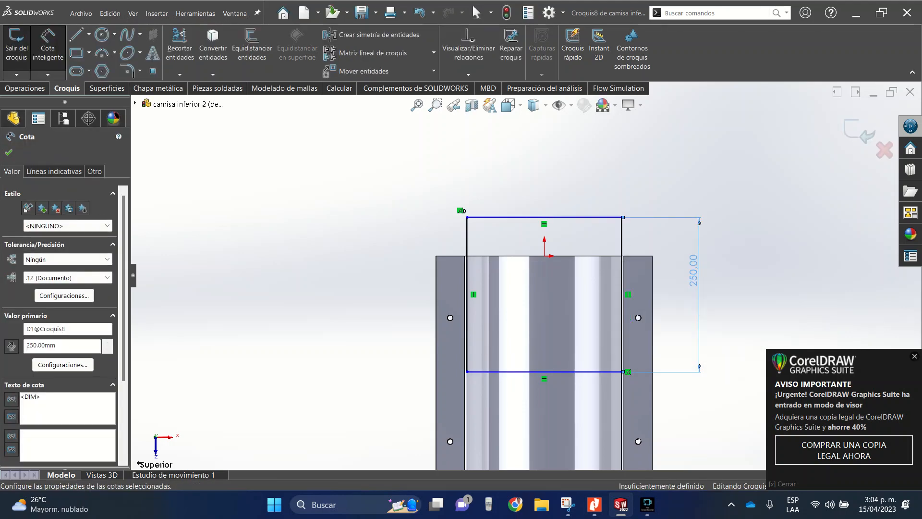
{"action": "key", "text": "Escape"}
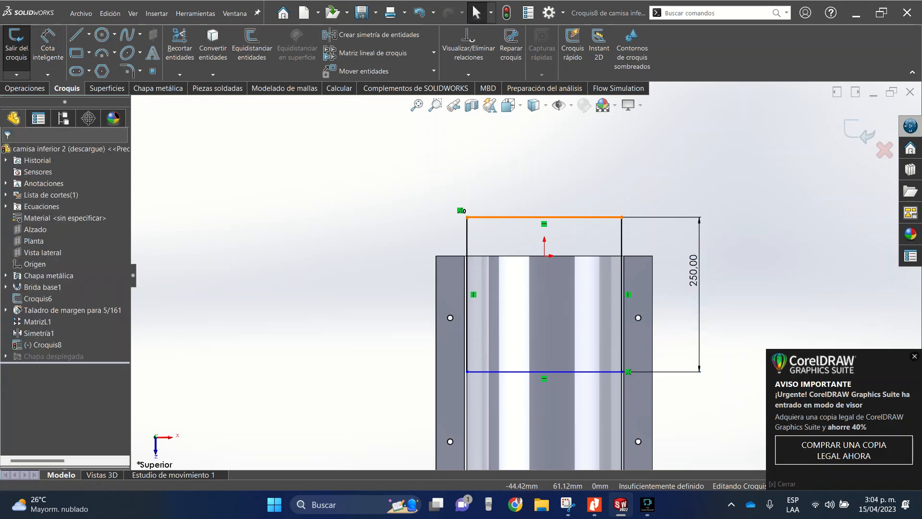
- Move the rectangle inside the casing outline and set its nearest line 25 mm from the casing's end edge
{"action": "left_click_drag", "start_coordinate": [517, 218], "coordinate": [516, 272]}
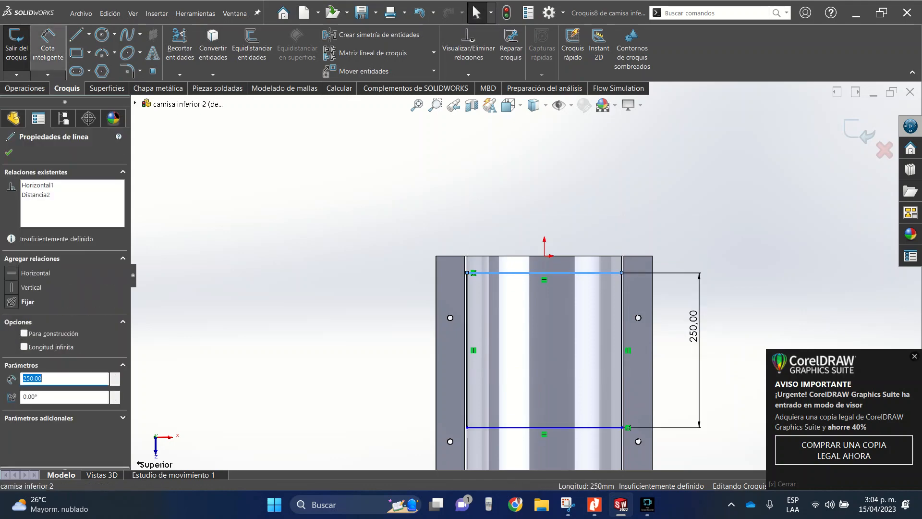
{"action": "left_click", "coordinate": [47, 50]}
{"action": "left_click", "coordinate": [500, 256]}
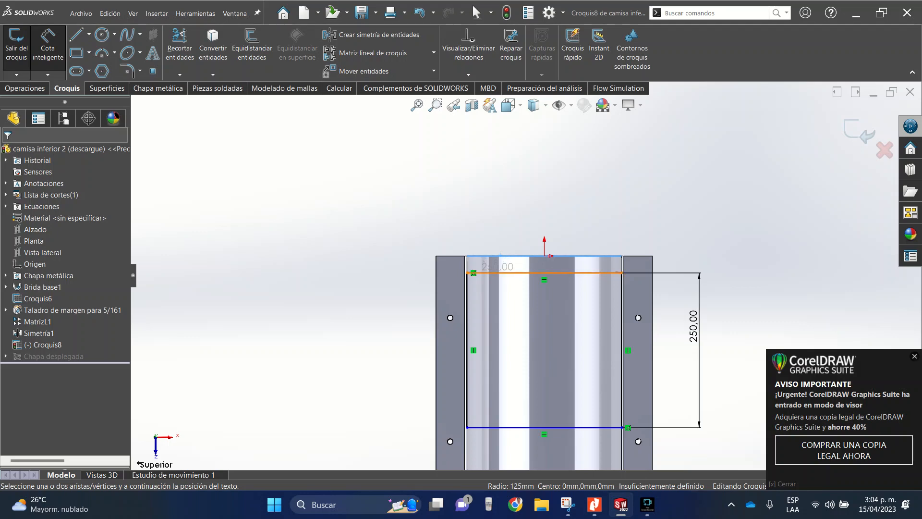
{"action": "left_click", "coordinate": [505, 273]}
{"action": "left_click", "coordinate": [683, 211]}
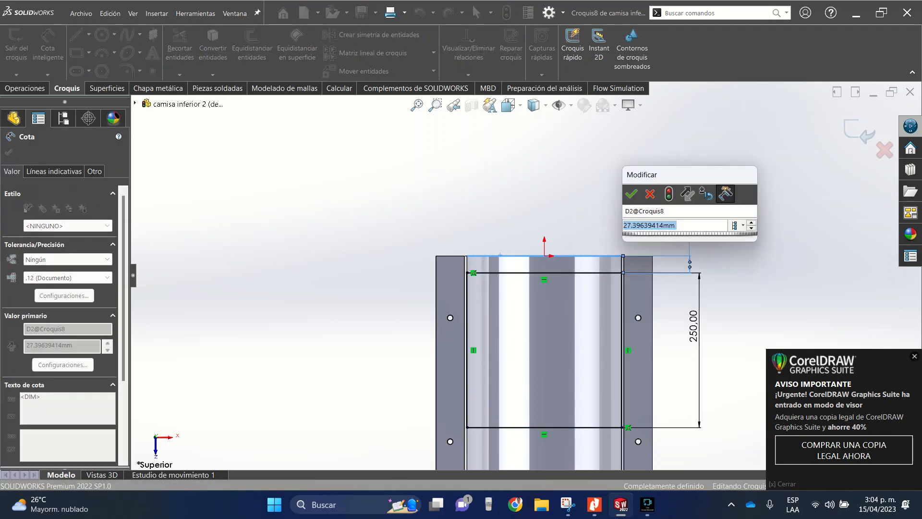
{"action": "type", "text": "25"}
{"action": "key", "text": "Return"}
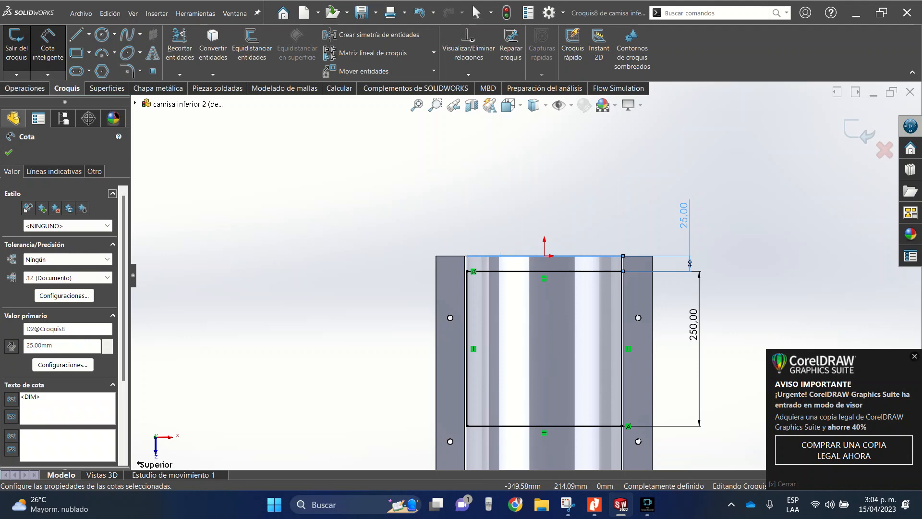
{"action": "left_click", "coordinate": [8, 152]}
- Cut-extrude the rectangle through all (Por todo) to open the bottom of the casing
{"action": "left_click", "coordinate": [25, 89]}
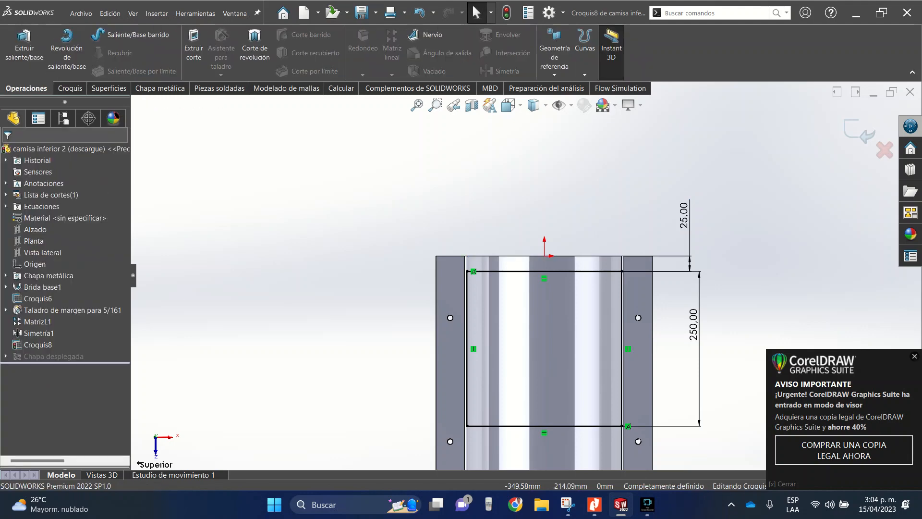
{"action": "left_click", "coordinate": [193, 51]}
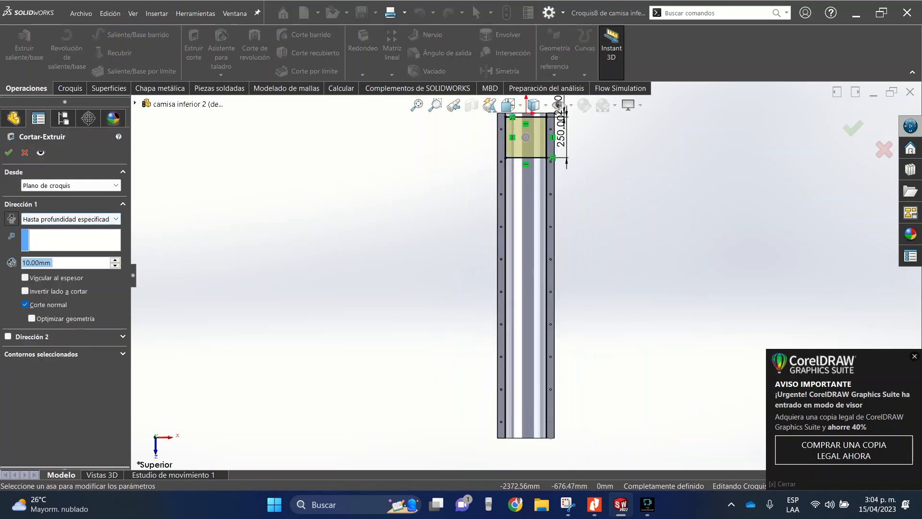
{"action": "left_click", "coordinate": [71, 219]}
{"action": "left_click", "coordinate": [53, 237]}
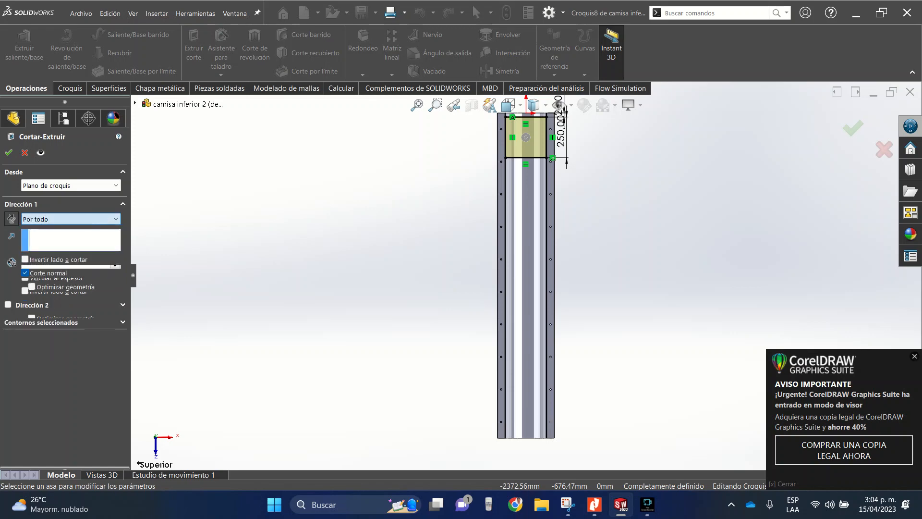
{"action": "left_click", "coordinate": [9, 153]}
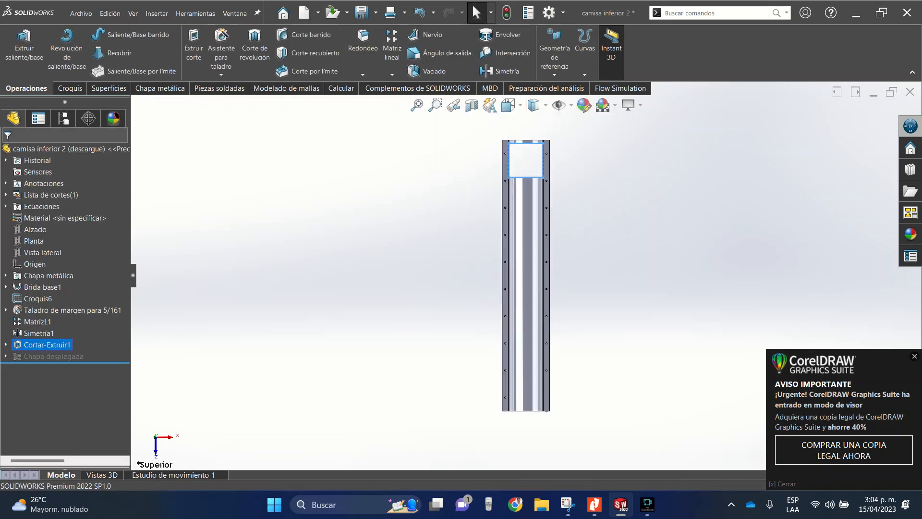
- Compare the casing's end in the "normal" and "descargue" configurations, and leave "normal" active
{"action": "middle_click_drag", "start_coordinate": [581, 271], "coordinate": [550, 245]}
{"action": "scroll", "coordinate": [543, 266], "scroll_direction": "down", "scroll_amount": 5}
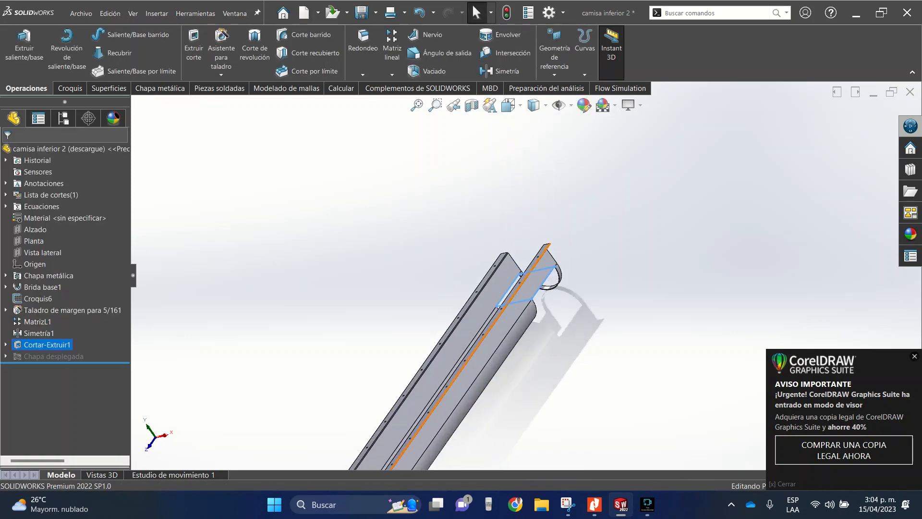
{"action": "middle_click_drag", "start_coordinate": [524, 288], "coordinate": [463, 307]}
{"action": "left_click", "coordinate": [73, 391]}
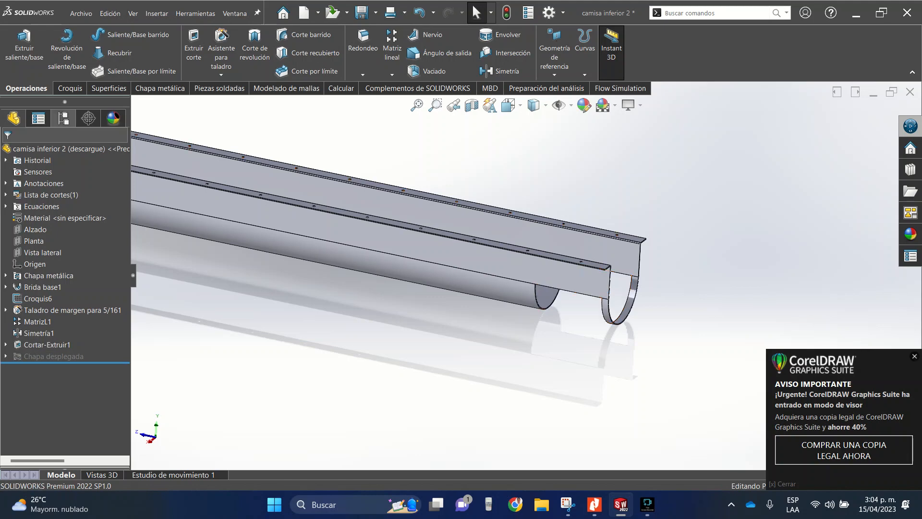
{"action": "left_click", "coordinate": [64, 118]}
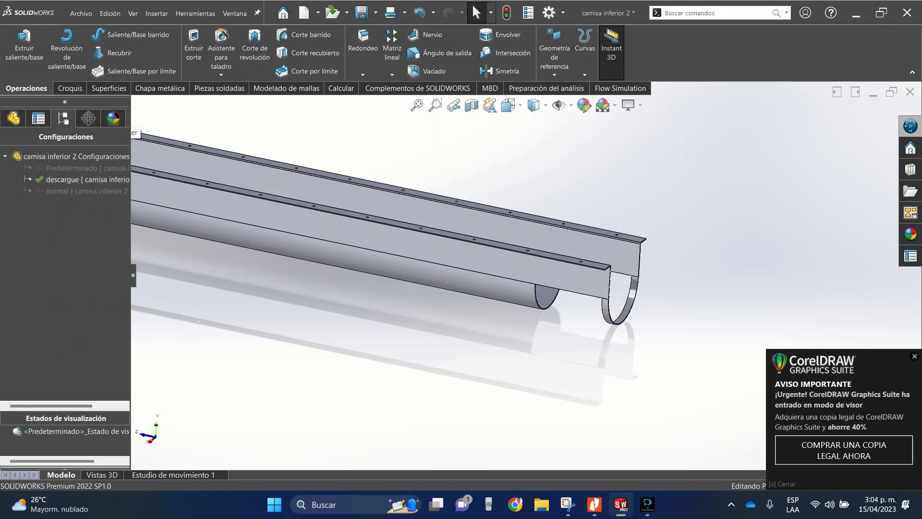
{"action": "double_click", "coordinate": [87, 191]}
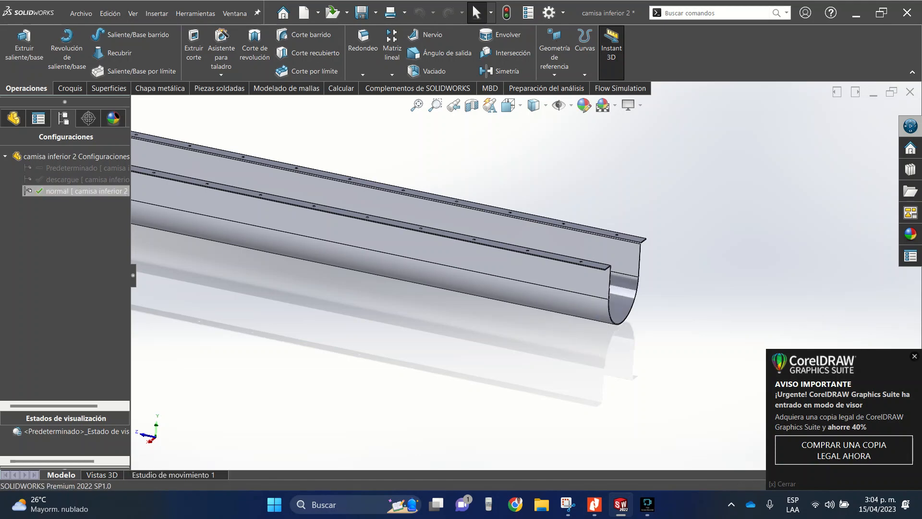
{"action": "double_click", "coordinate": [58, 179]}
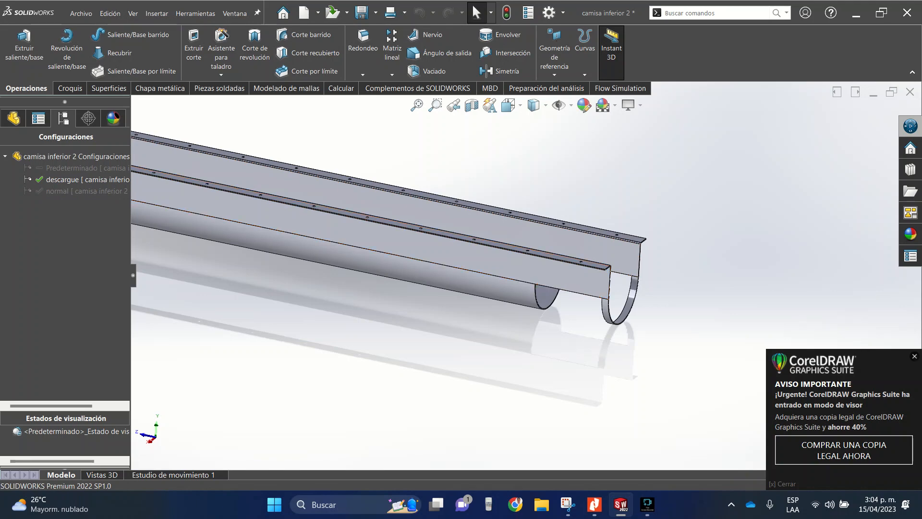
{"action": "double_click", "coordinate": [77, 191]}
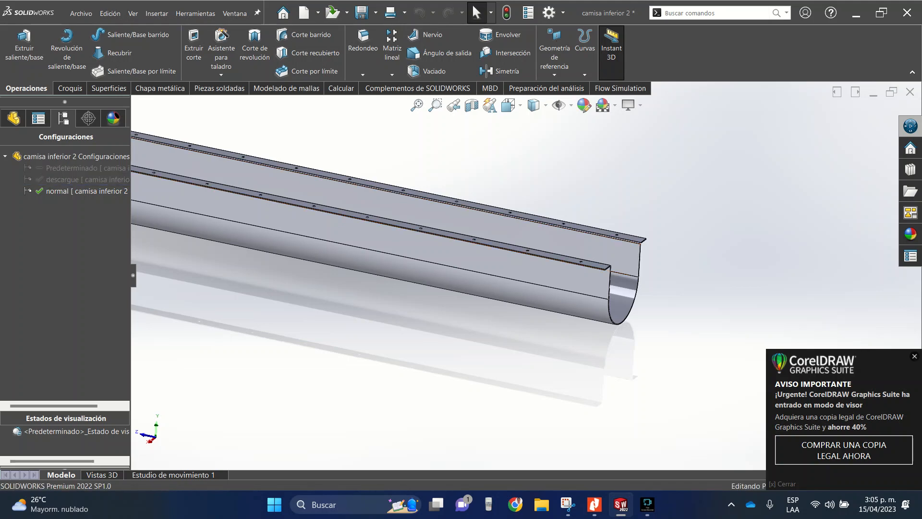
- Return to the Ensamblaje2 assembly at full window size and show its model view instead of the motion study
{"action": "left_click", "coordinate": [873, 92]}
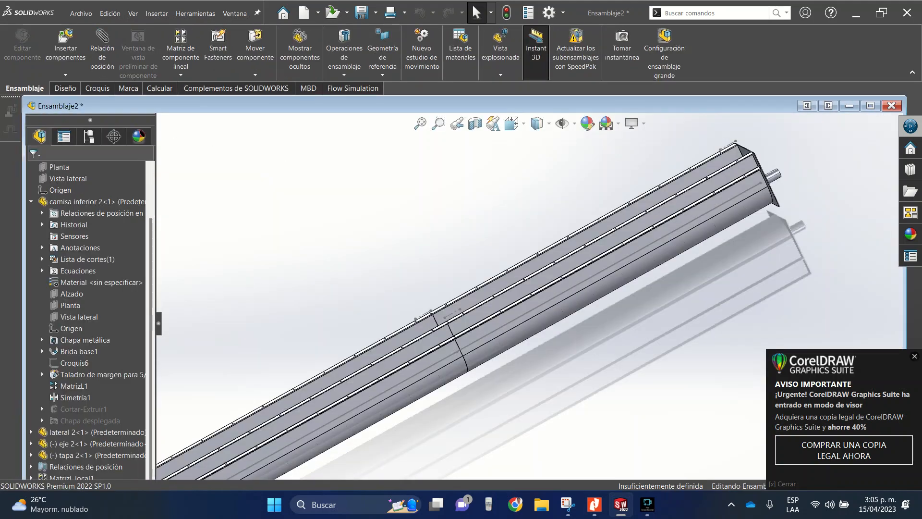
{"action": "left_click", "coordinate": [870, 105]}
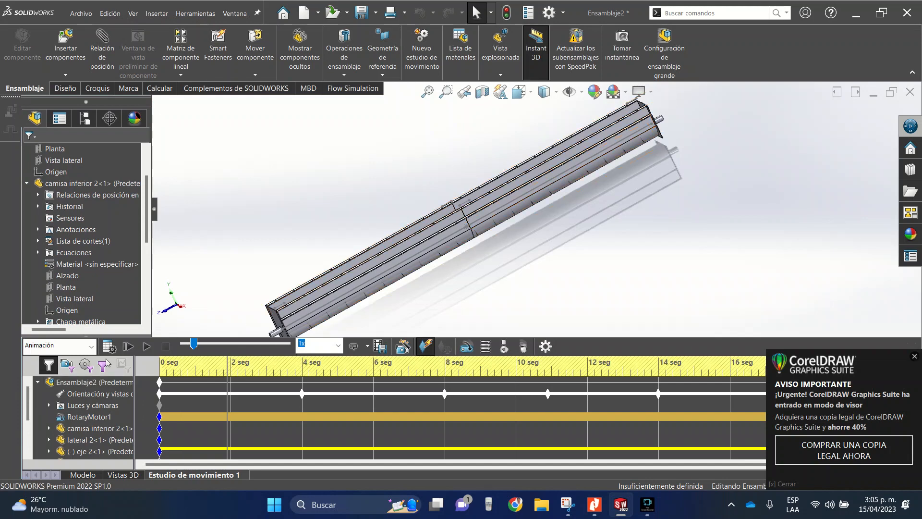
{"action": "left_click", "coordinate": [82, 474]}
- Set the patterned lower casing "camisa inferior 2<2>" to the "descargue" configuration in the assembly
{"action": "scroll", "coordinate": [536, 275], "scroll_direction": "up", "scroll_amount": 8}
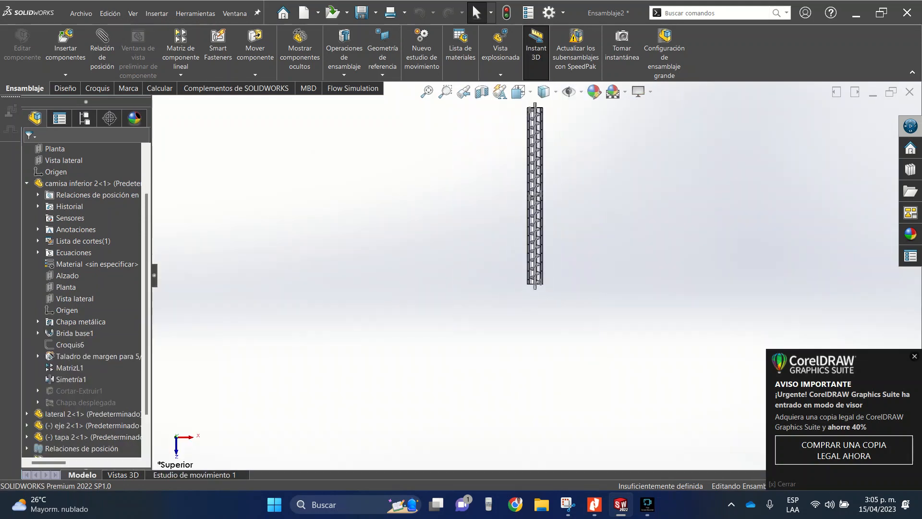
{"action": "left_click", "coordinate": [521, 92]}
{"action": "middle_click_drag", "start_coordinate": [521, 92], "coordinate": [482, 93]}
{"action": "scroll", "coordinate": [545, 192], "scroll_direction": "down", "scroll_amount": 7}
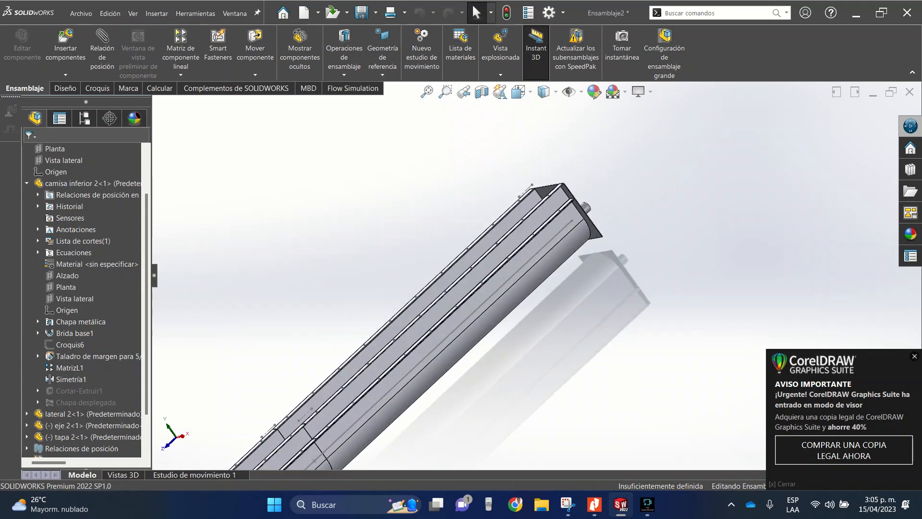
{"action": "left_click", "coordinate": [574, 231]}
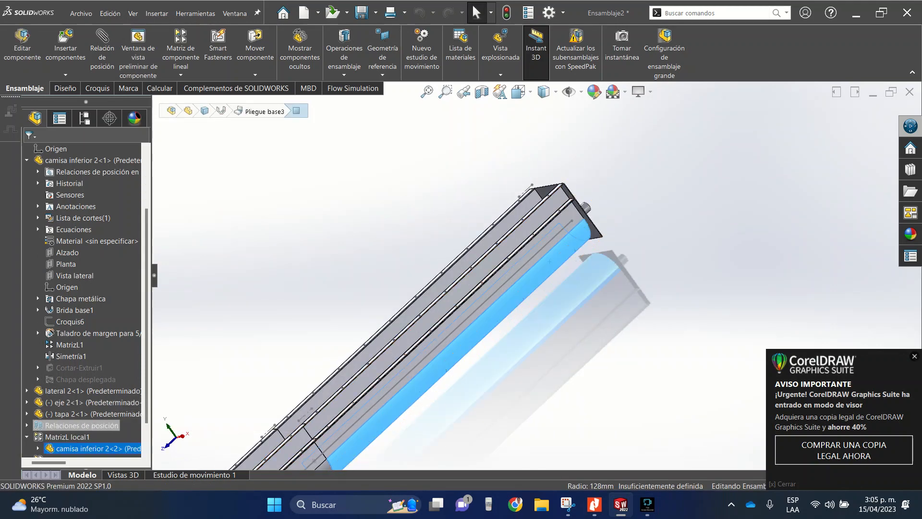
{"action": "right_click", "coordinate": [70, 413]}
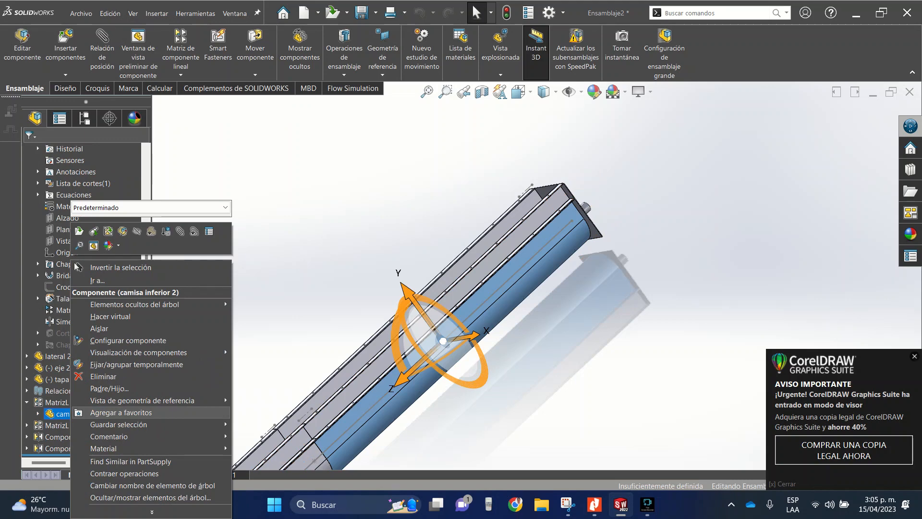
{"action": "left_click", "coordinate": [151, 208]}
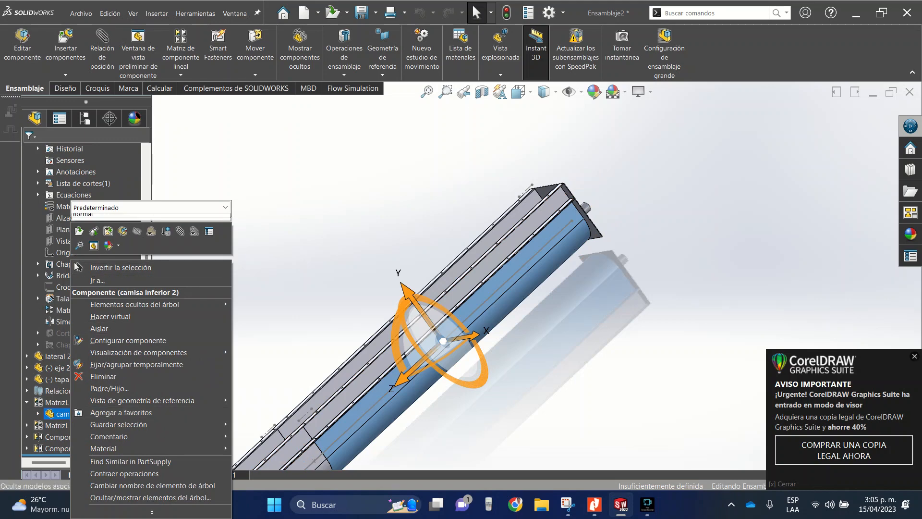
{"action": "key", "text": "Down"}
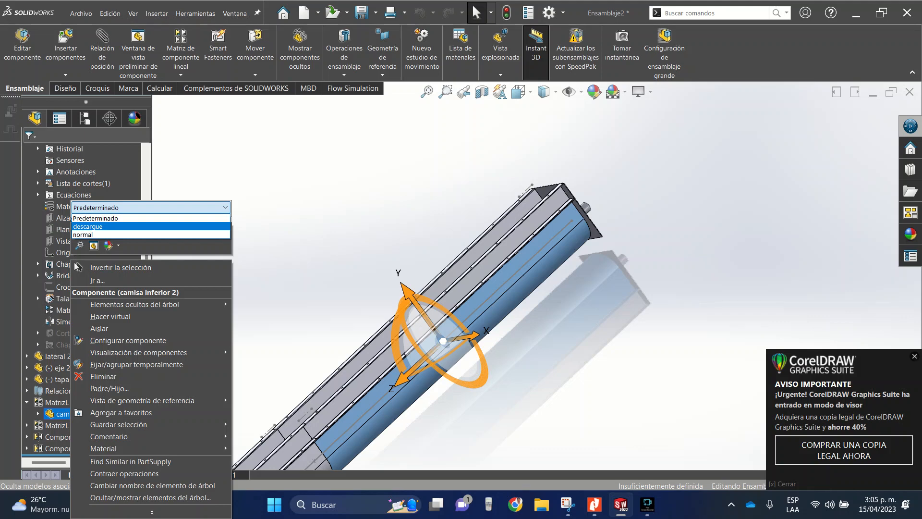
{"action": "key", "text": "Return"}
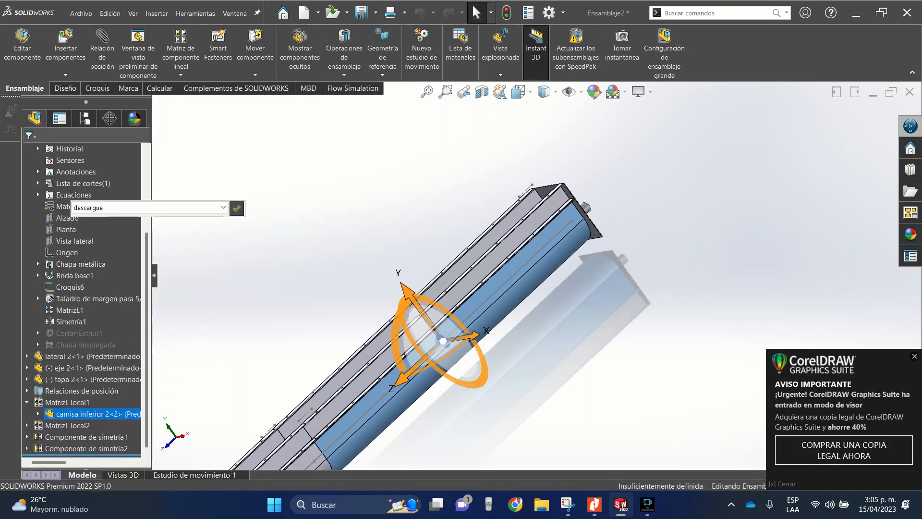
{"action": "key", "text": "Return"}
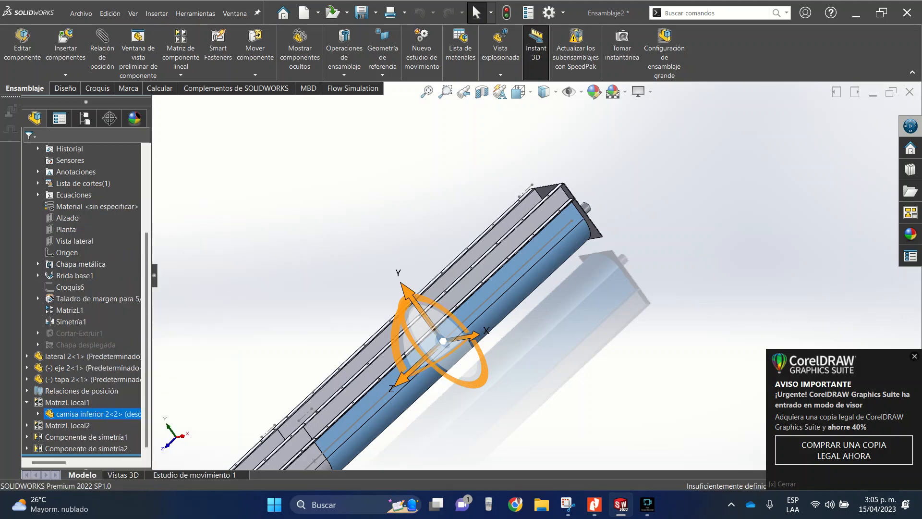
- Examine the discharge opening, the exposed screw and shaft at that end, and the whole conveyor from several angles
{"action": "scroll", "coordinate": [467, 372], "scroll_direction": "up", "scroll_amount": 3}
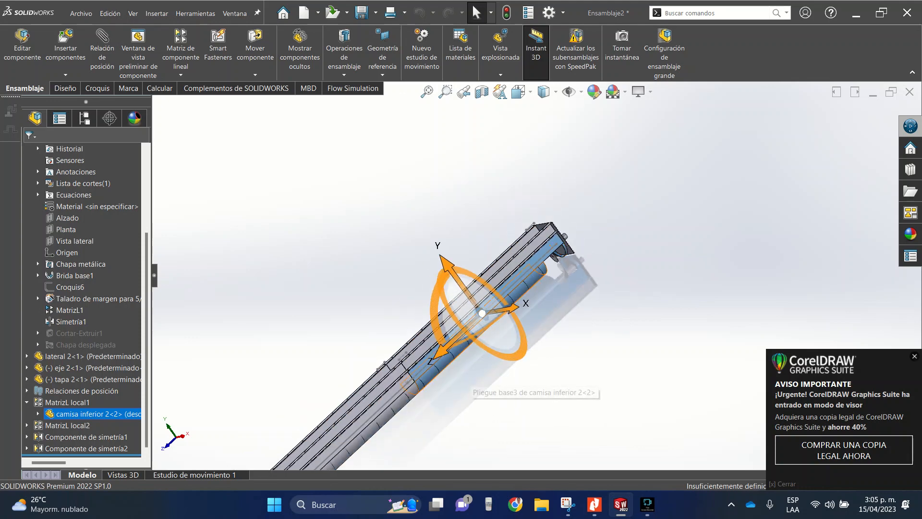
{"action": "middle_click_drag", "start_coordinate": [466, 376], "coordinate": [407, 331]}
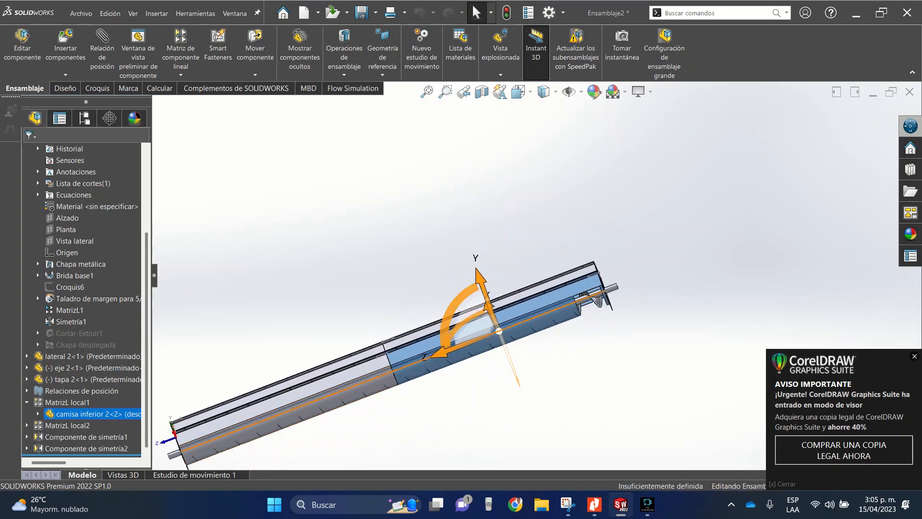
{"action": "scroll", "coordinate": [608, 302], "scroll_direction": "down", "scroll_amount": 10}
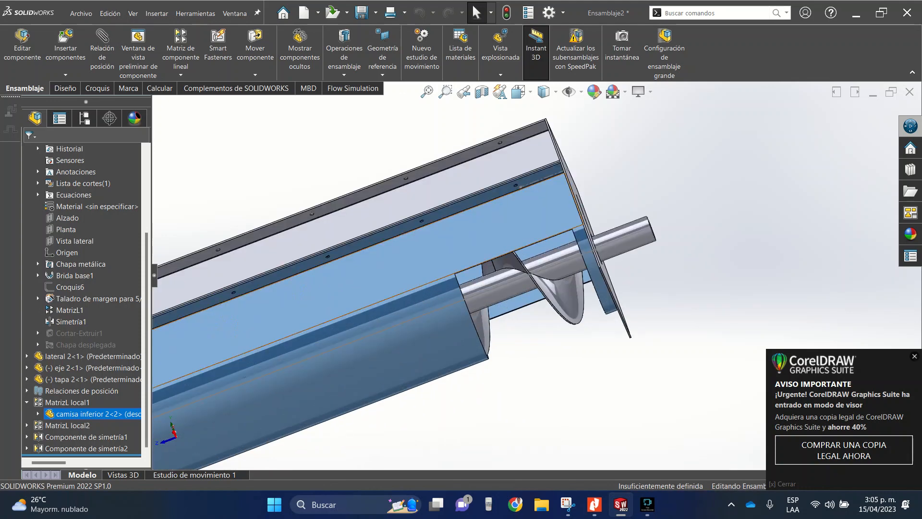
{"action": "middle_click_drag", "start_coordinate": [517, 248], "coordinate": [513, 301]}
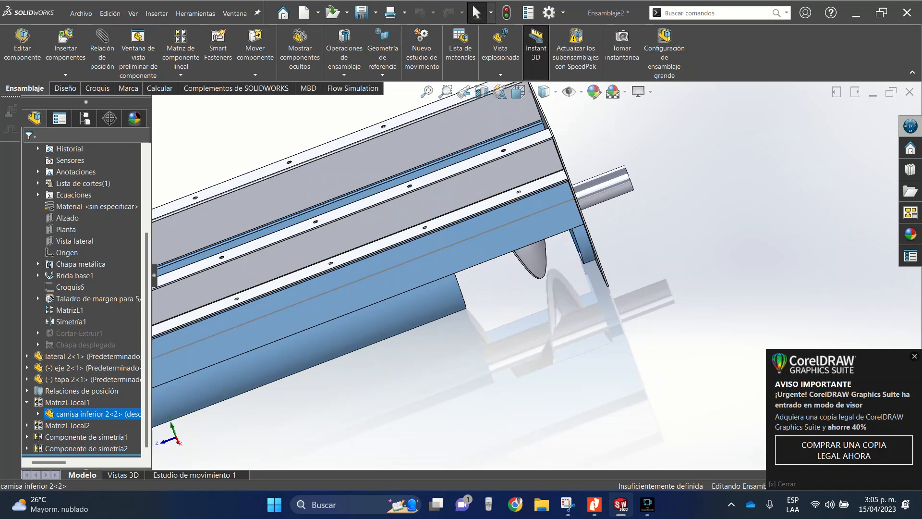
{"action": "scroll", "coordinate": [512, 229], "scroll_direction": "up", "scroll_amount": 1}
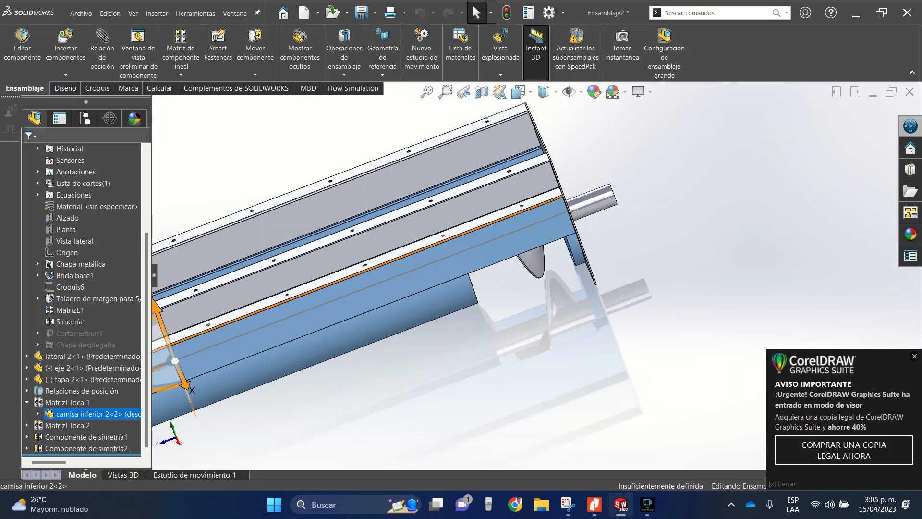
{"action": "scroll", "coordinate": [512, 229], "scroll_direction": "down", "scroll_amount": 2}
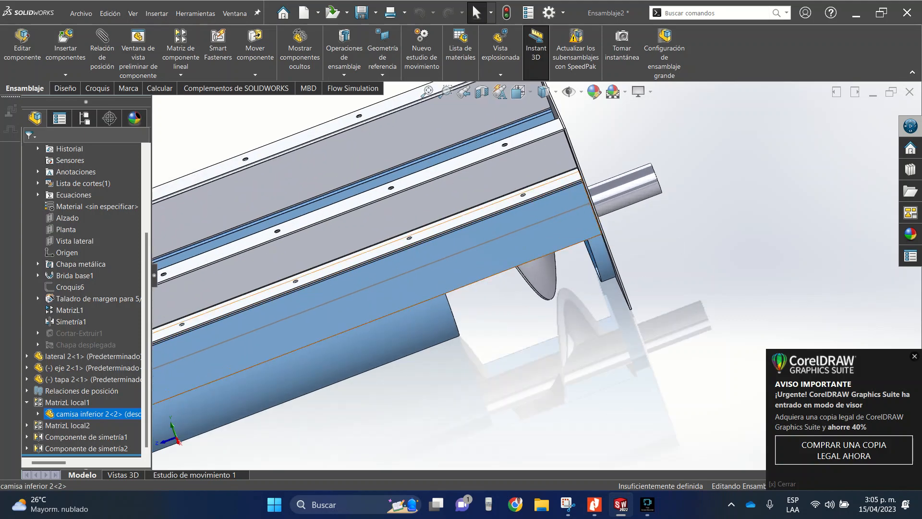
{"action": "middle_click_drag", "start_coordinate": [497, 248], "coordinate": [520, 264]}
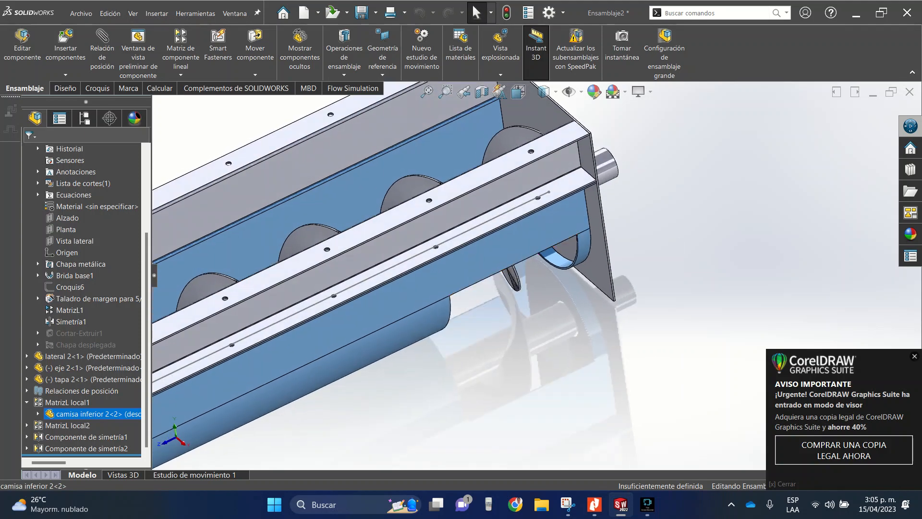
{"action": "scroll", "coordinate": [520, 264], "scroll_direction": "up", "scroll_amount": 2}
{"action": "scroll", "coordinate": [534, 276], "scroll_direction": "up", "scroll_amount": 3}
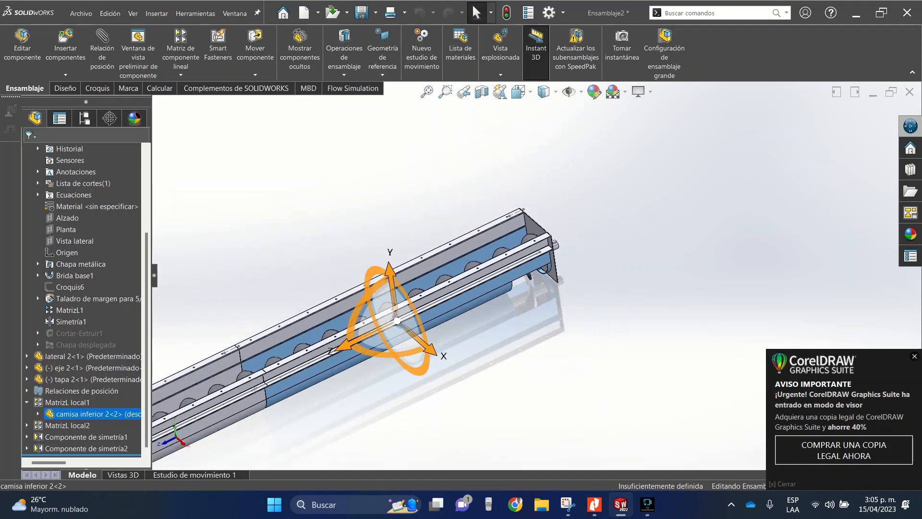
{"action": "scroll", "coordinate": [534, 276], "scroll_direction": "up", "scroll_amount": 3}
{"action": "scroll", "coordinate": [177, 447], "scroll_direction": "down", "scroll_amount": 3}
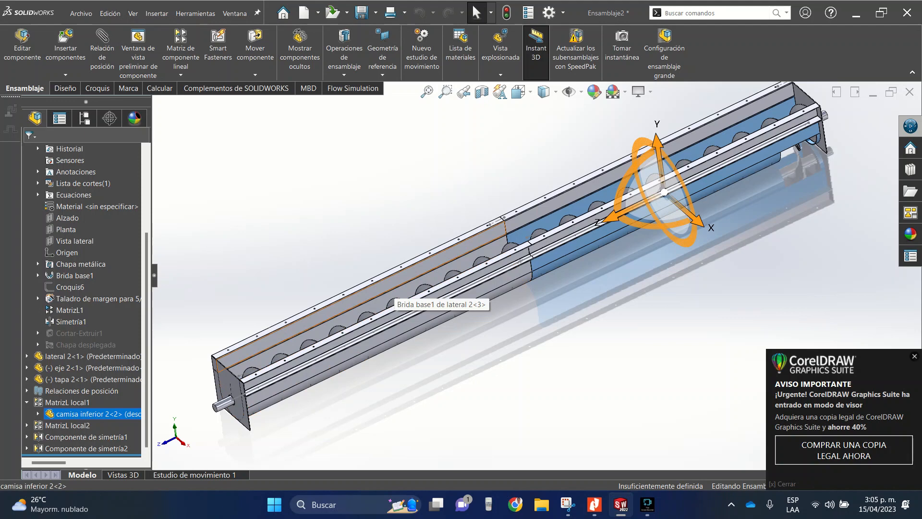
{"action": "key", "text": "Escape"}
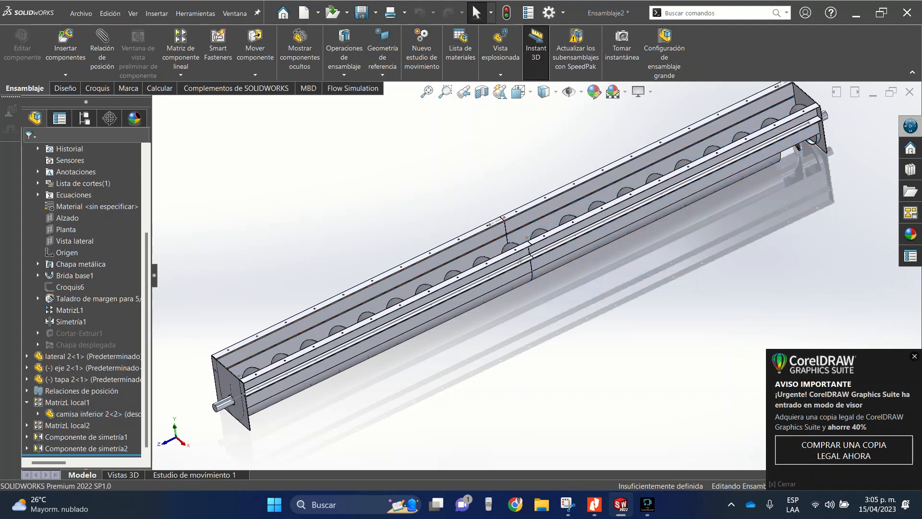